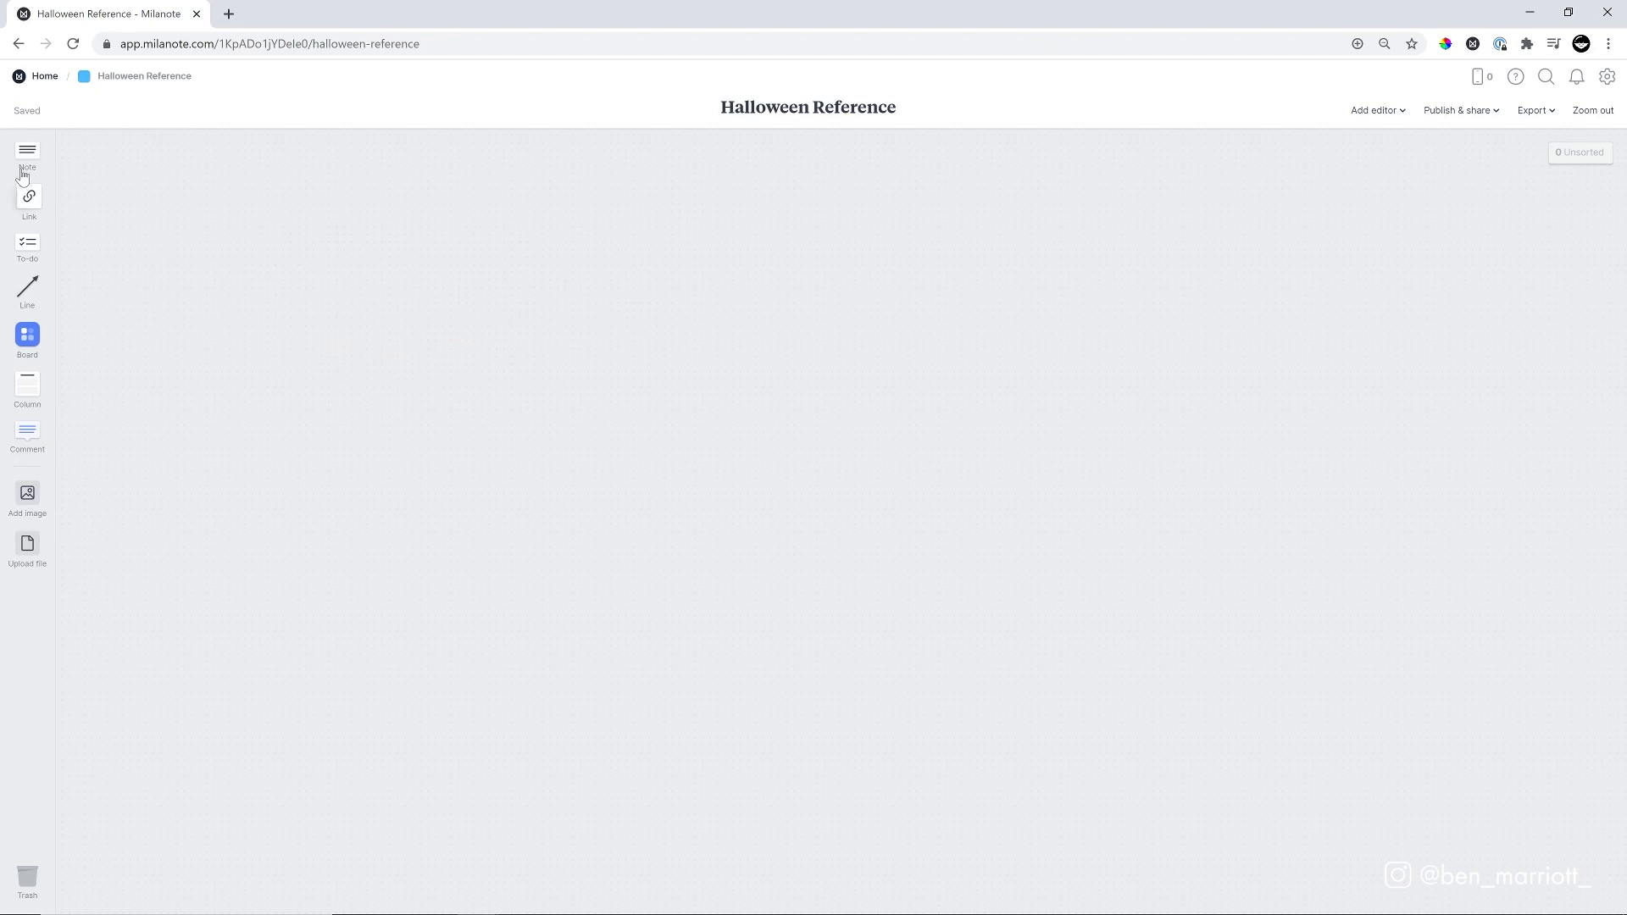
Step: Add a note headed Elements to the board, listing Scary Reaction Face, Horror Poster Style and Lightning Strike Animation
{"action": "left_click_drag", "start_coordinate": [32, 156], "coordinate": [342, 255]}
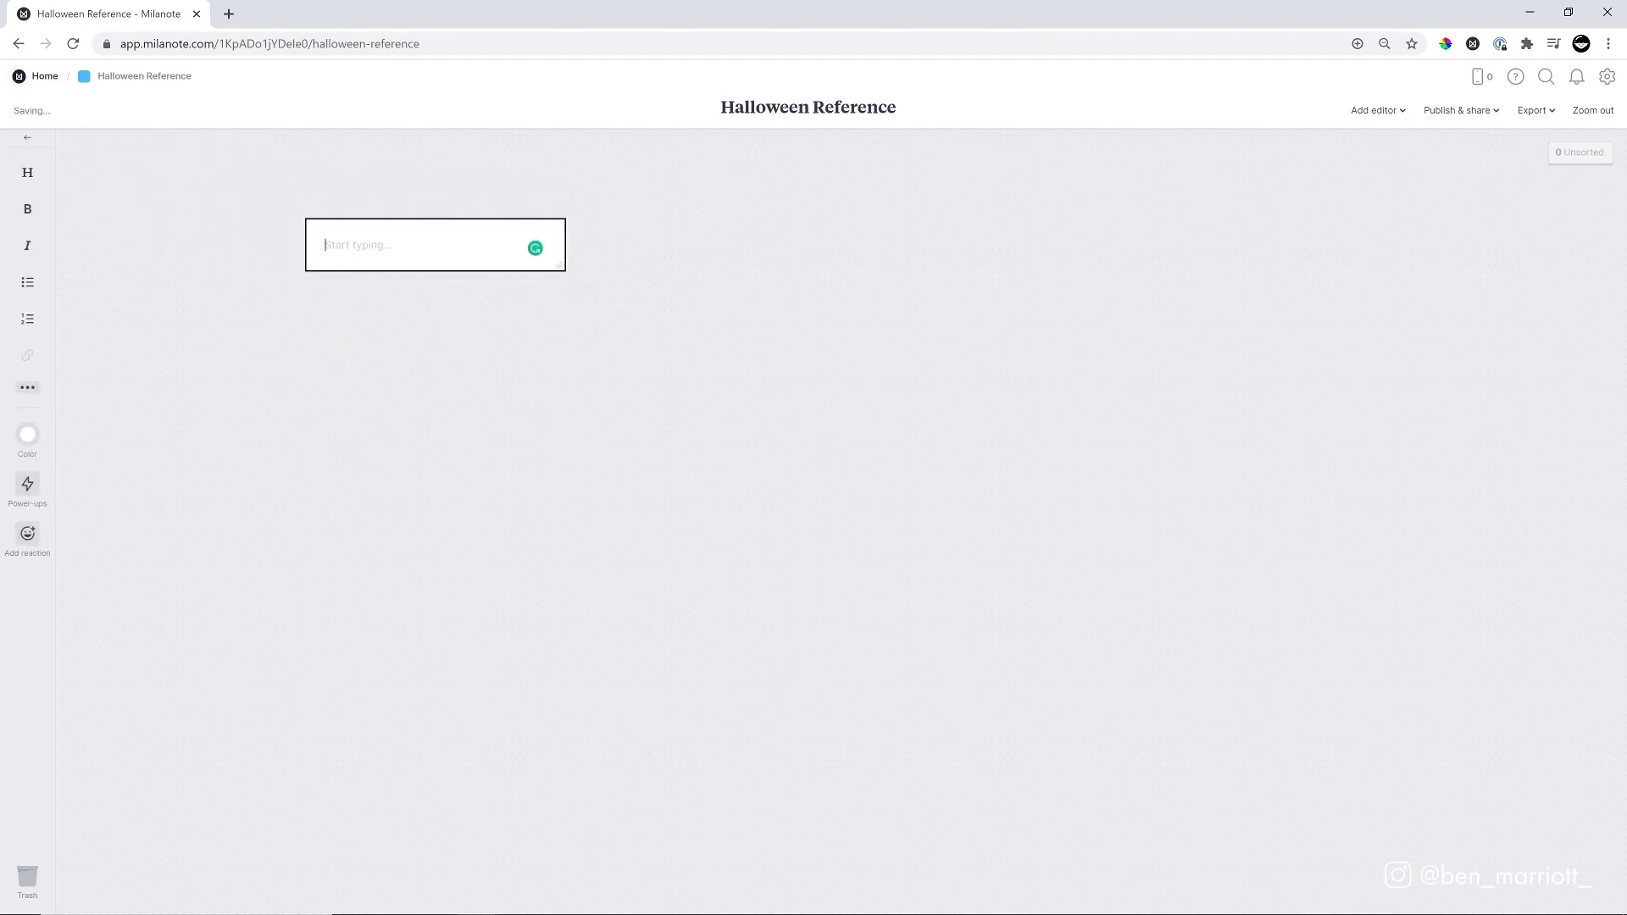
{"action": "type", "text": "Elements"}
{"action": "key", "text": "Return"}
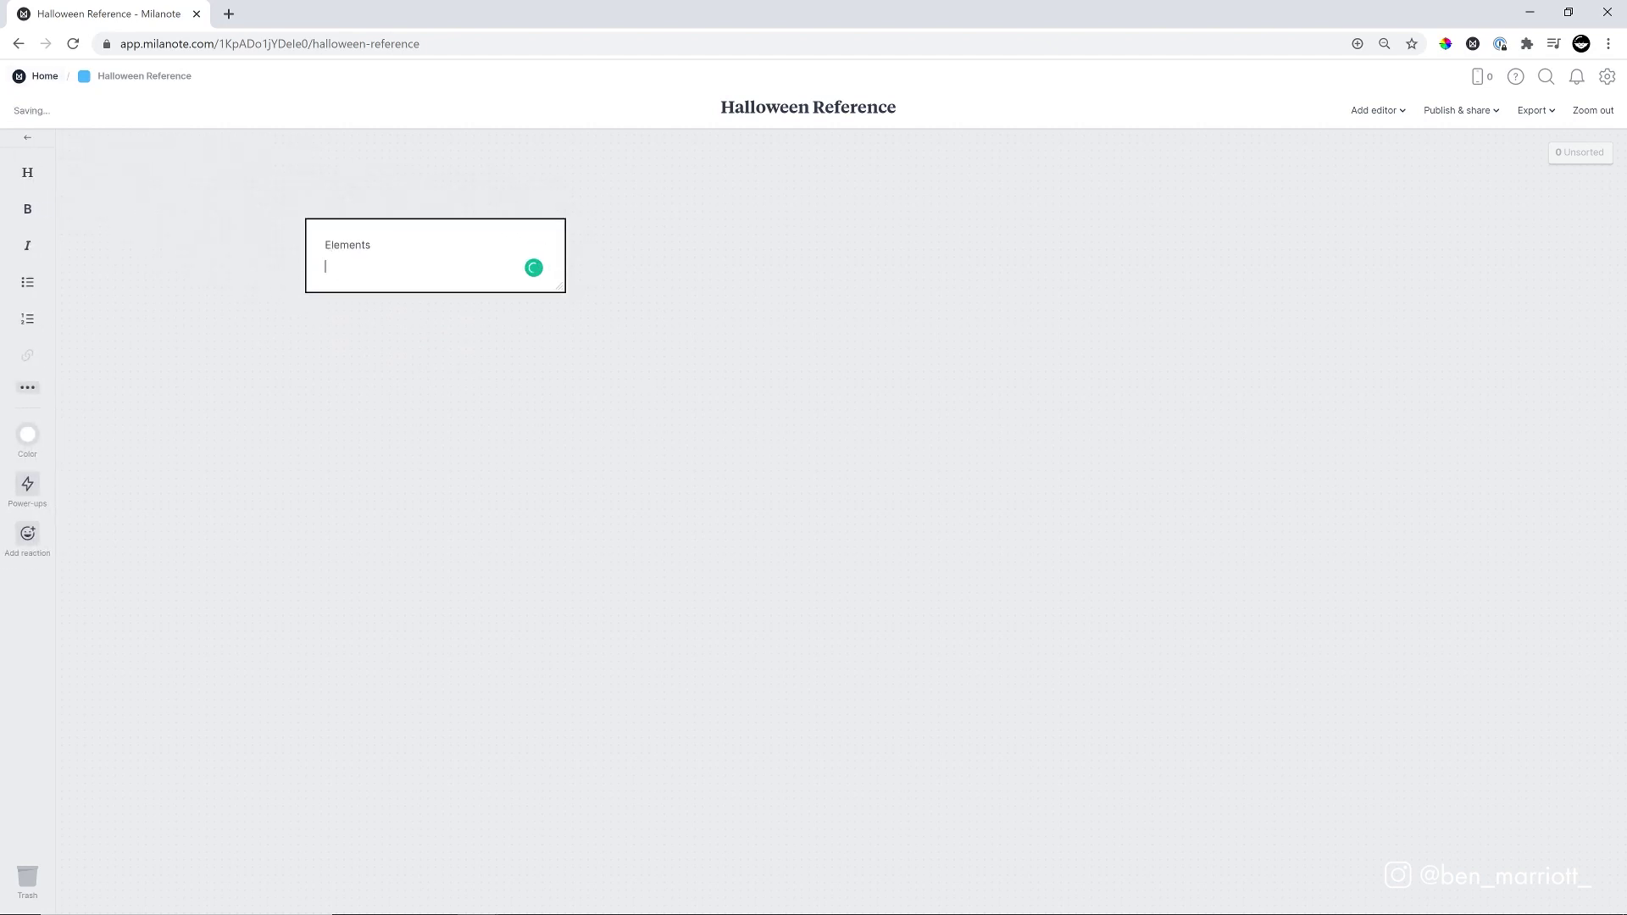
{"action": "type", "text": "Scary Reaction Face"}
{"action": "key", "text": "Return"}
{"action": "type", "text": "H"}
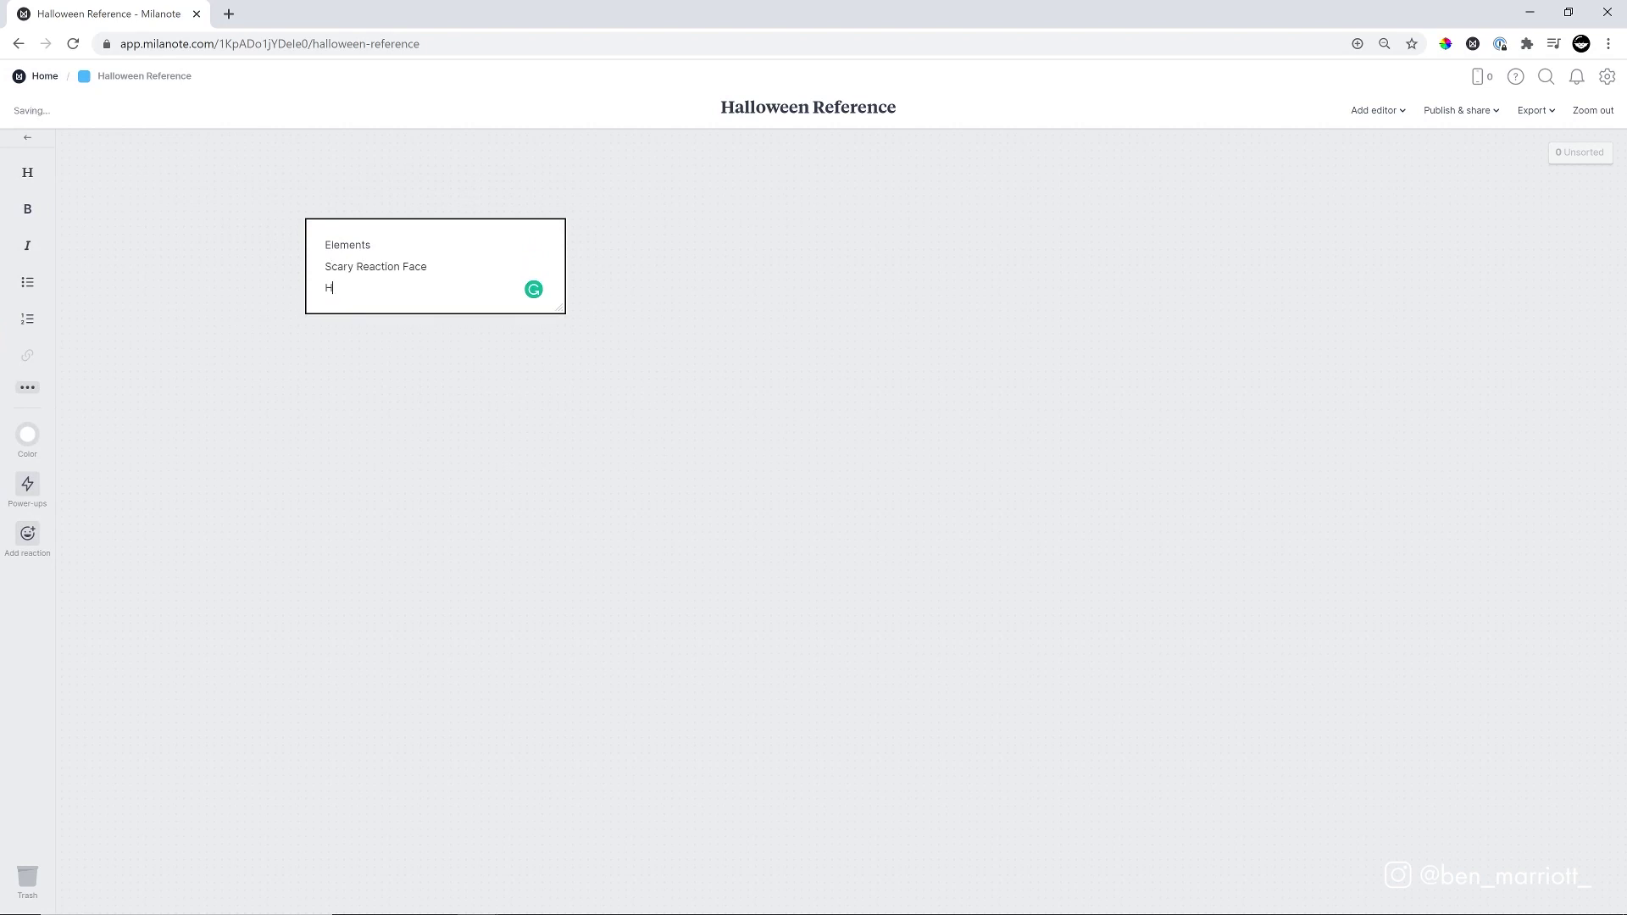
{"action": "type", "text": "orrow"}
{"action": "key", "text": "BackSpace"}
{"action": "type", "text": "r Poster Style"}
{"action": "key", "text": "Return"}
{"action": "type", "text": "Li"}
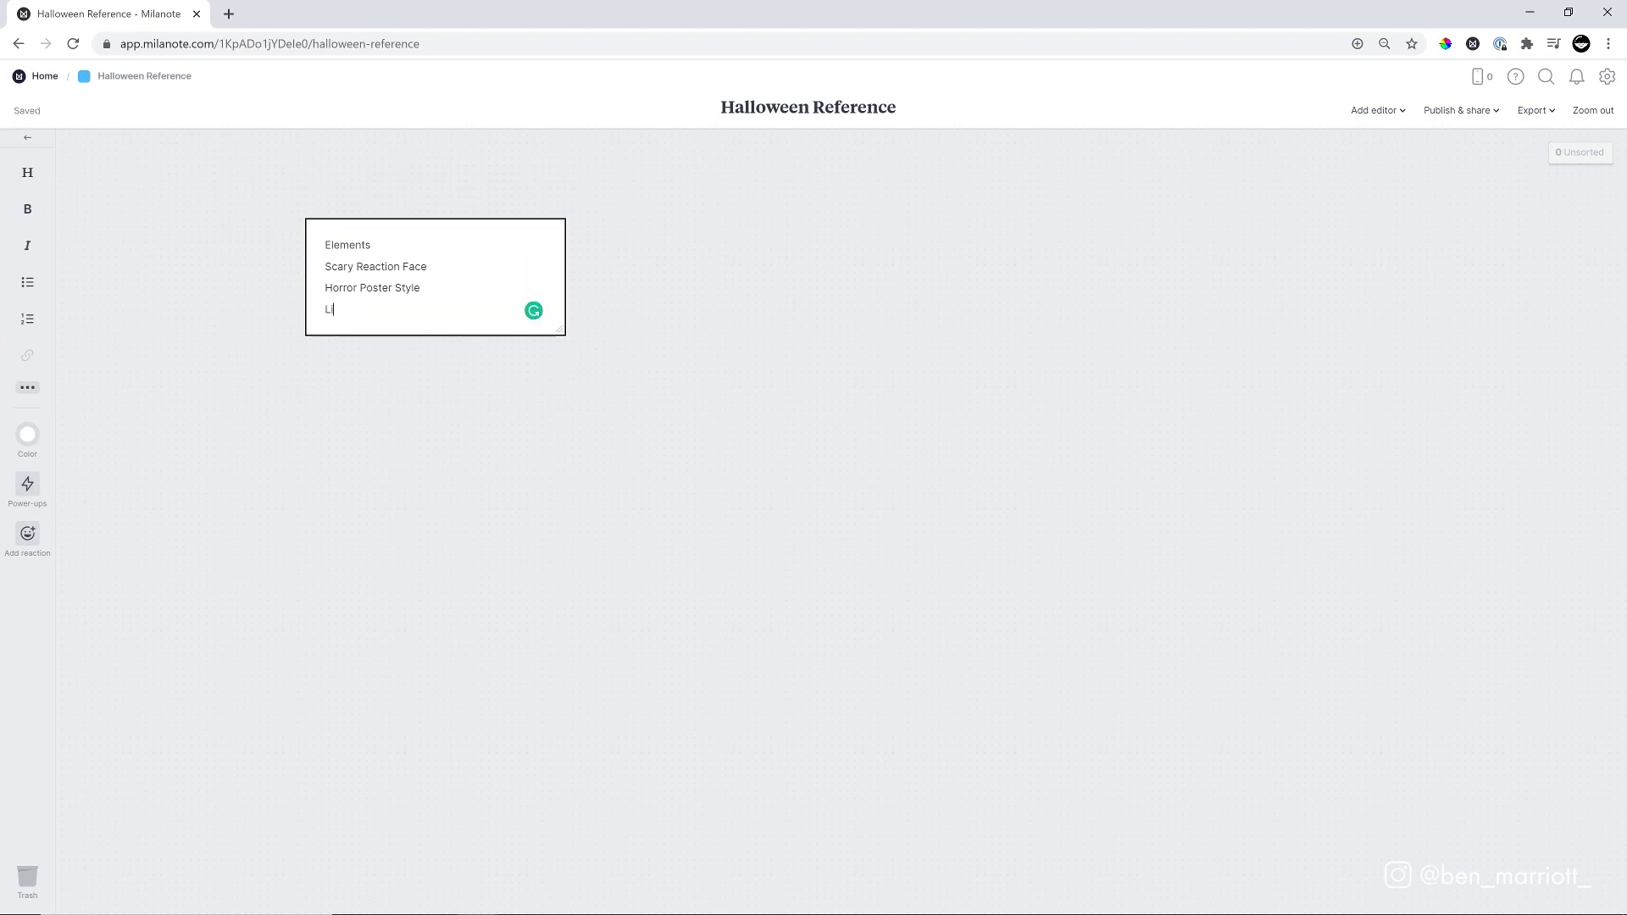
{"action": "type", "text": "ghtning Strike Animation"}
{"action": "key", "text": "Escape"}
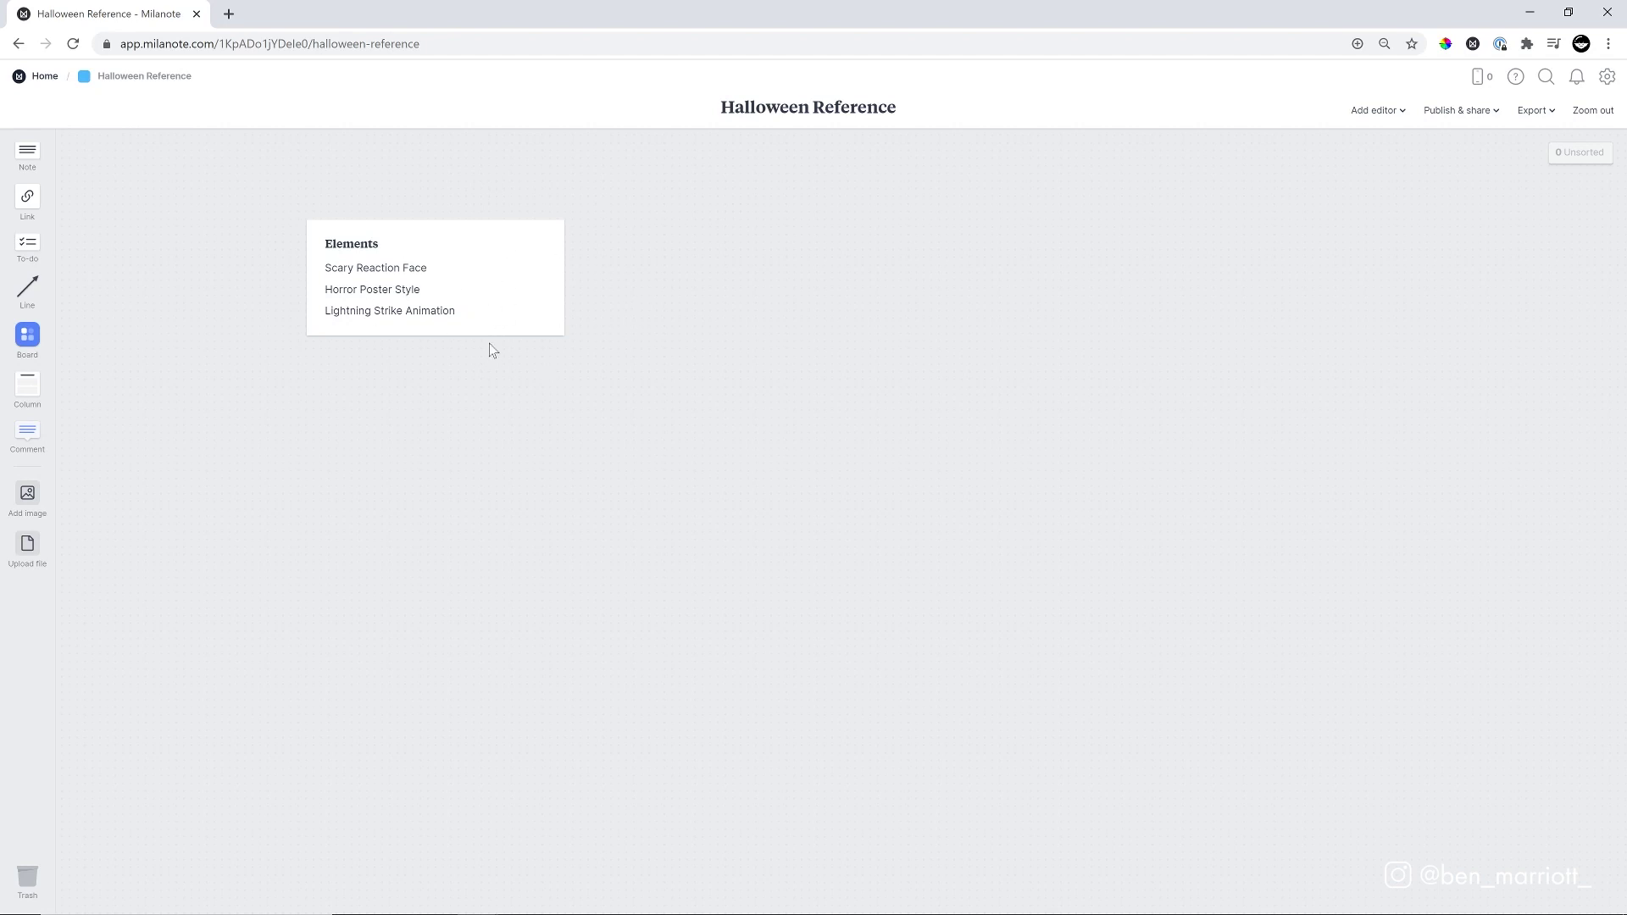
Step: Bring the storyboard sketch image onto the board below the Elements note
{"action": "key", "text": "alt+Tab"}
{"action": "left_click_drag", "start_coordinate": [811, 266], "coordinate": [285, 501]}
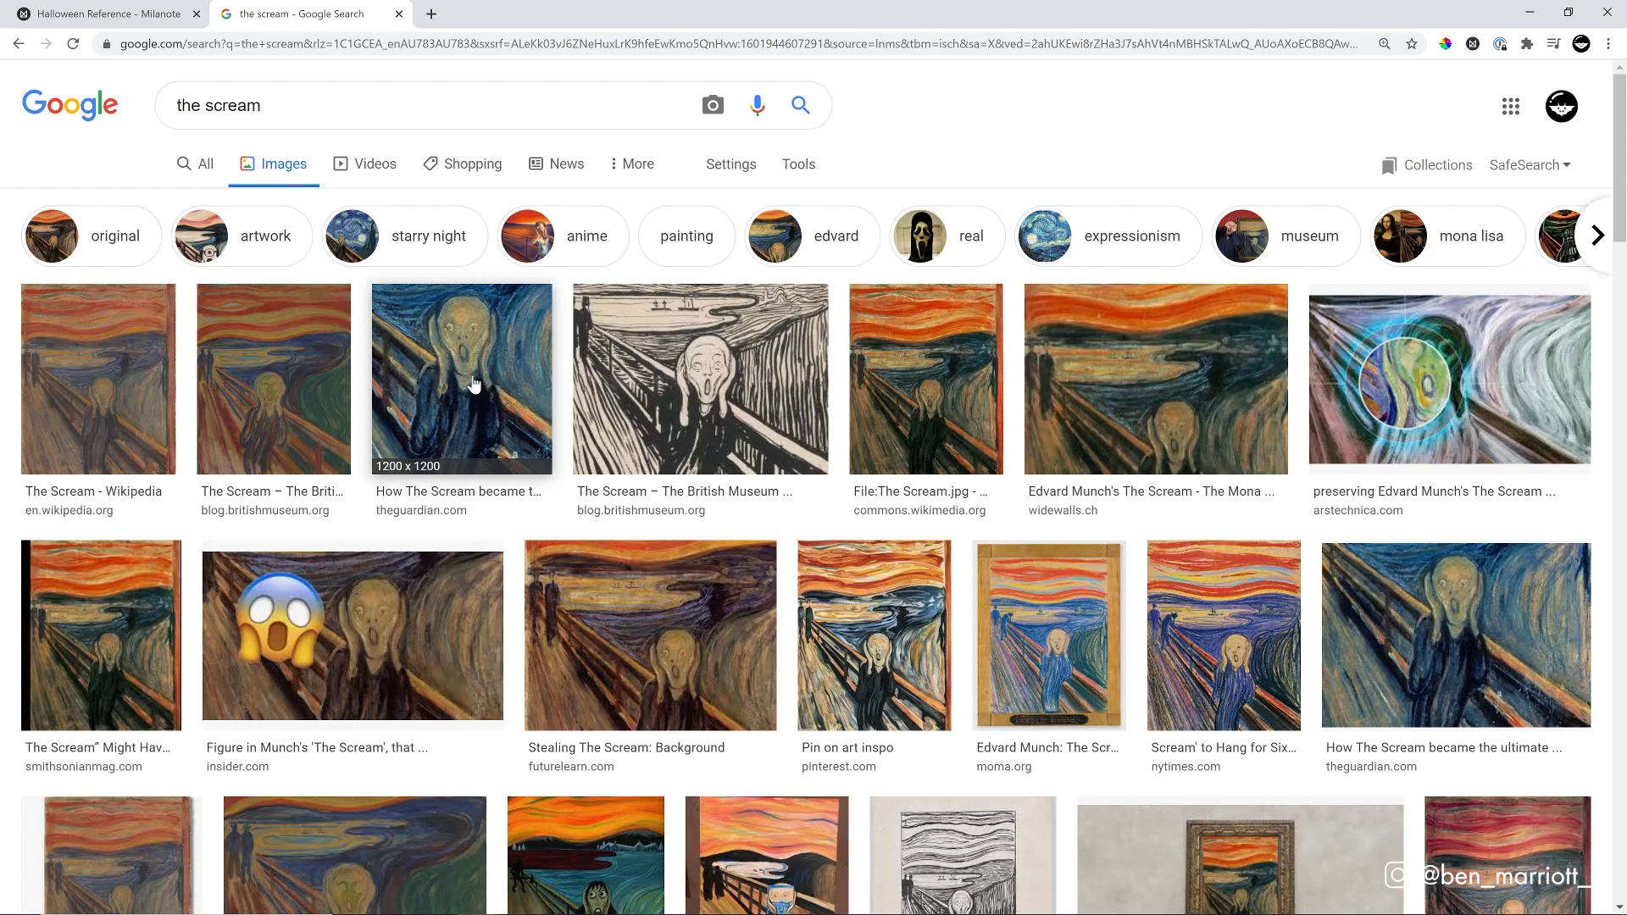
Step: Search Google Images for "scary face" and browse the results for reference faces
{"action": "key", "text": "slash"}
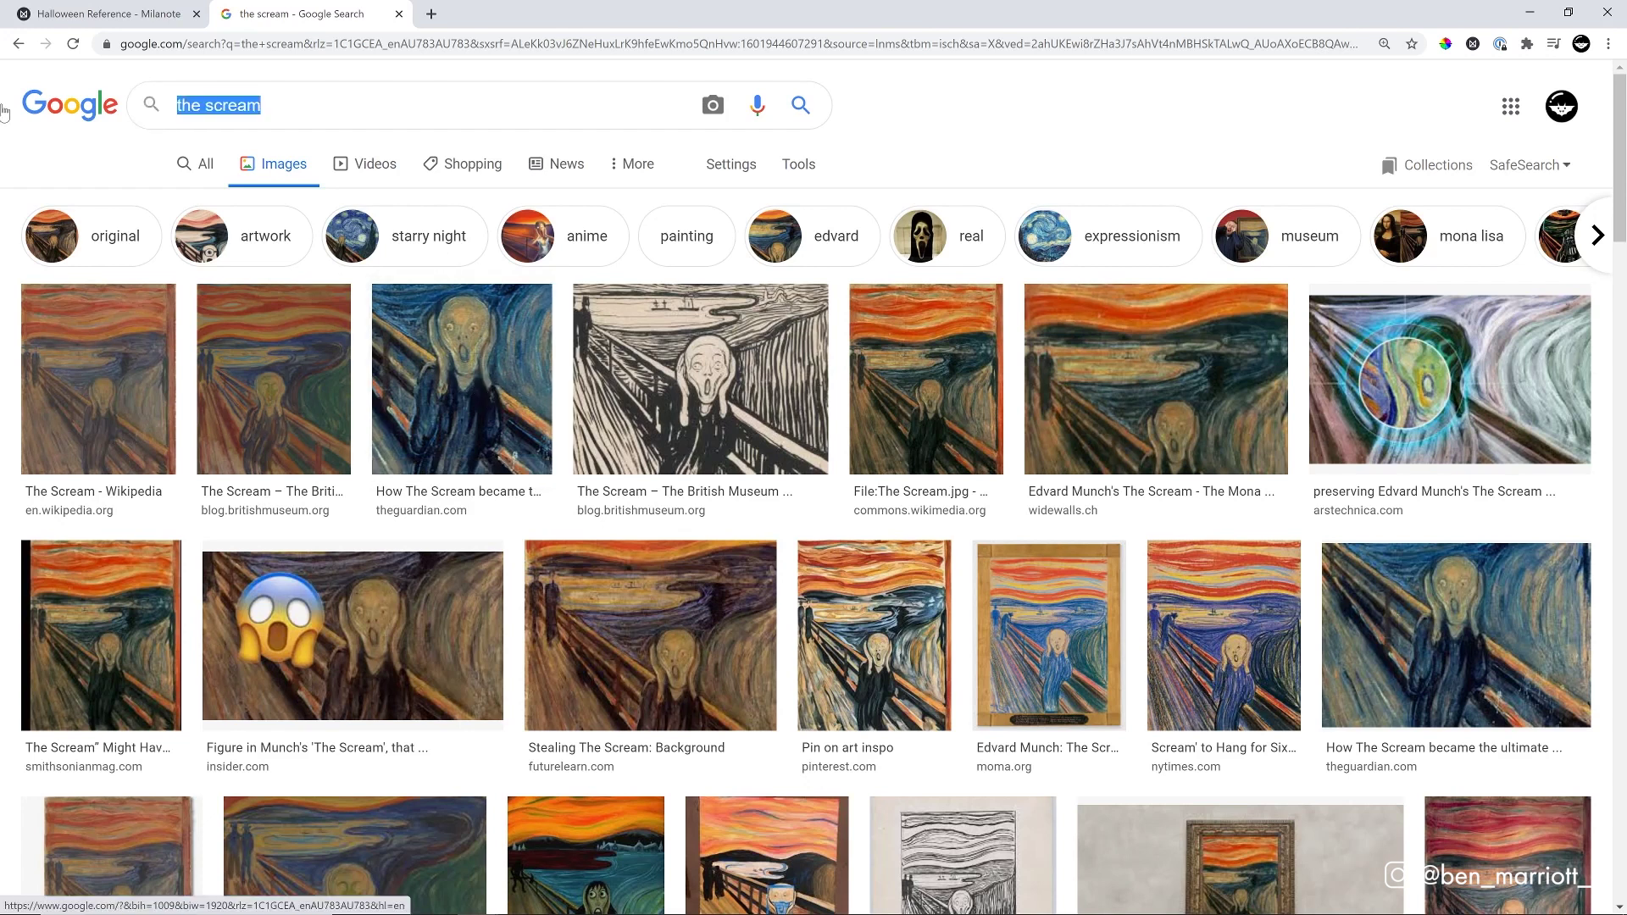
{"action": "type", "text": "c"}
{"action": "key", "text": "BackSpace"}
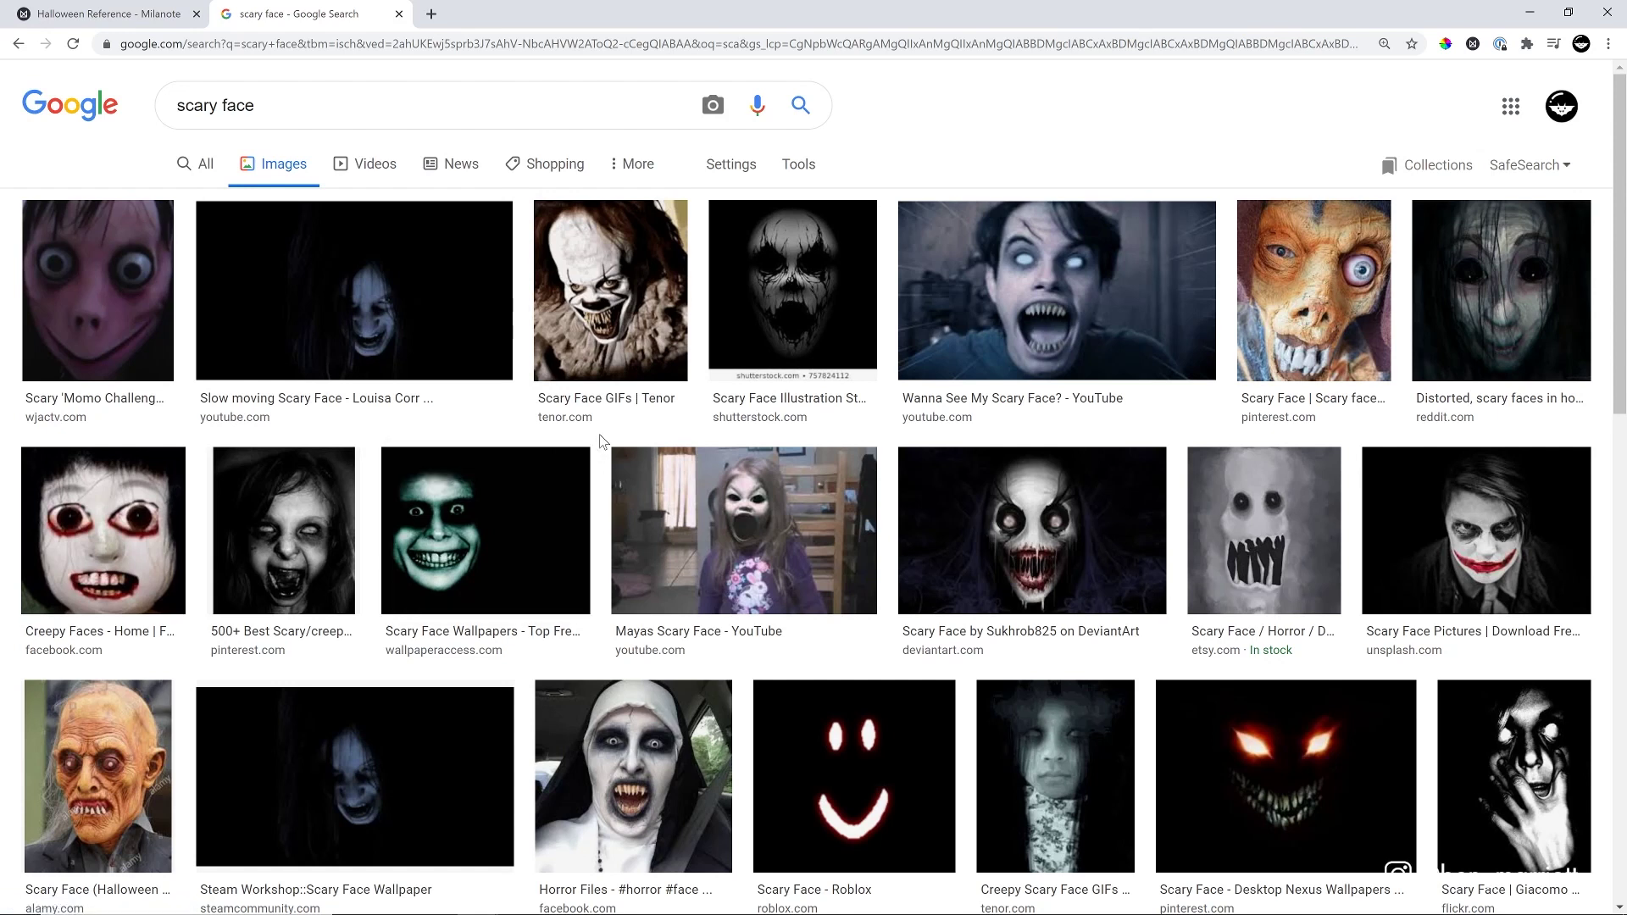
{"action": "scroll", "coordinate": [738, 468], "scroll_direction": "down", "scroll_amount": 3}
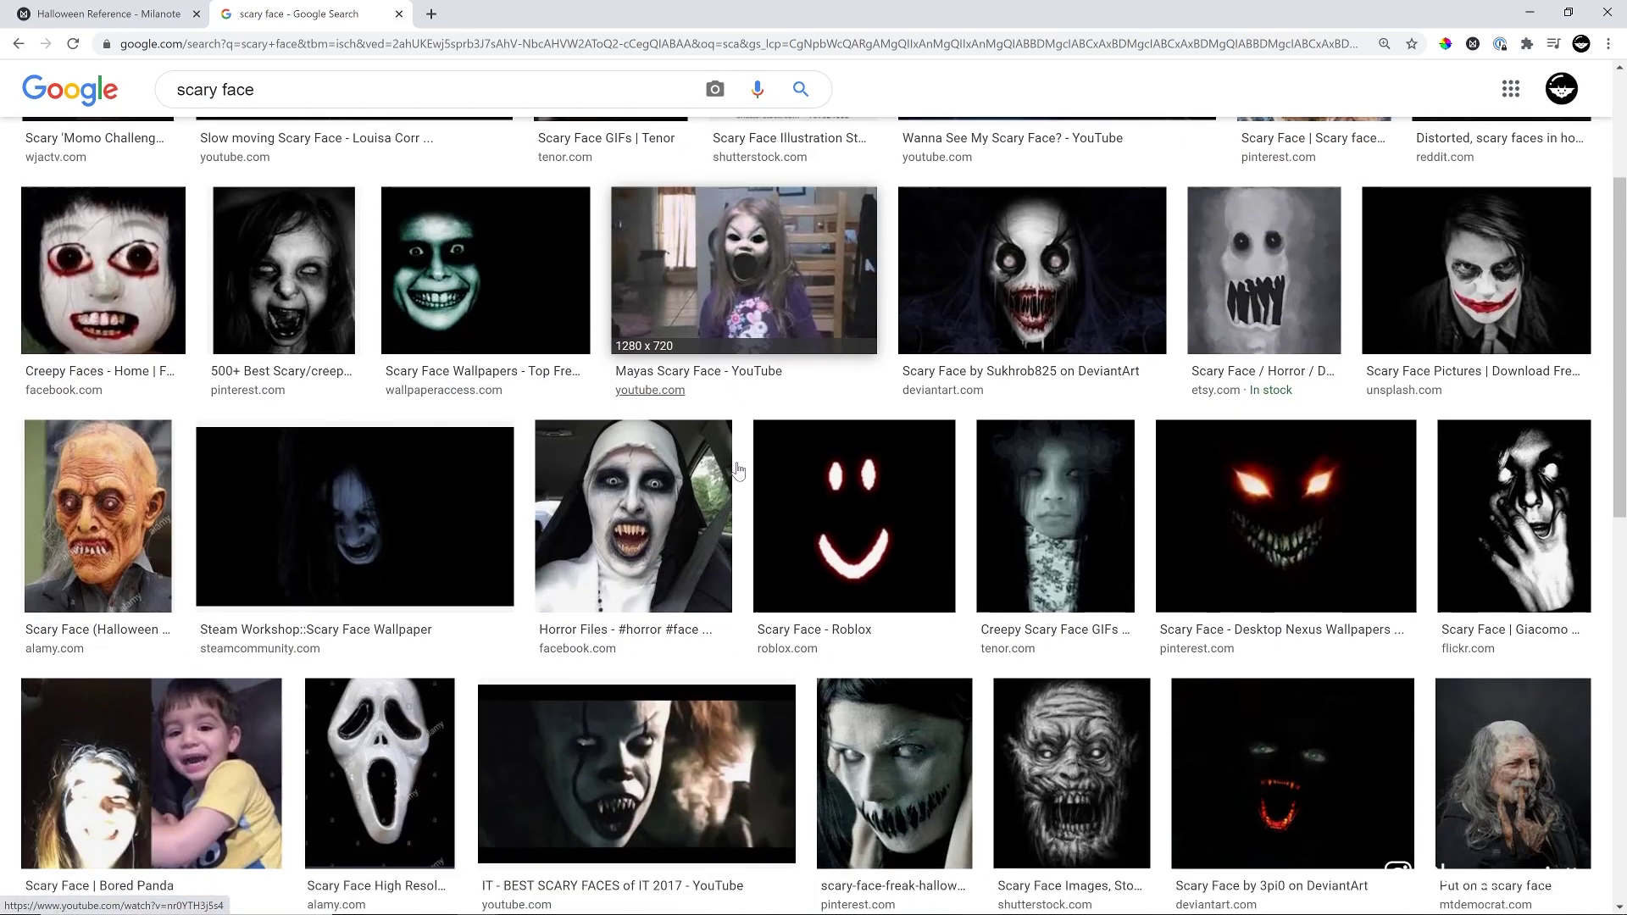
{"action": "scroll", "coordinate": [739, 471], "scroll_direction": "up", "scroll_amount": 4}
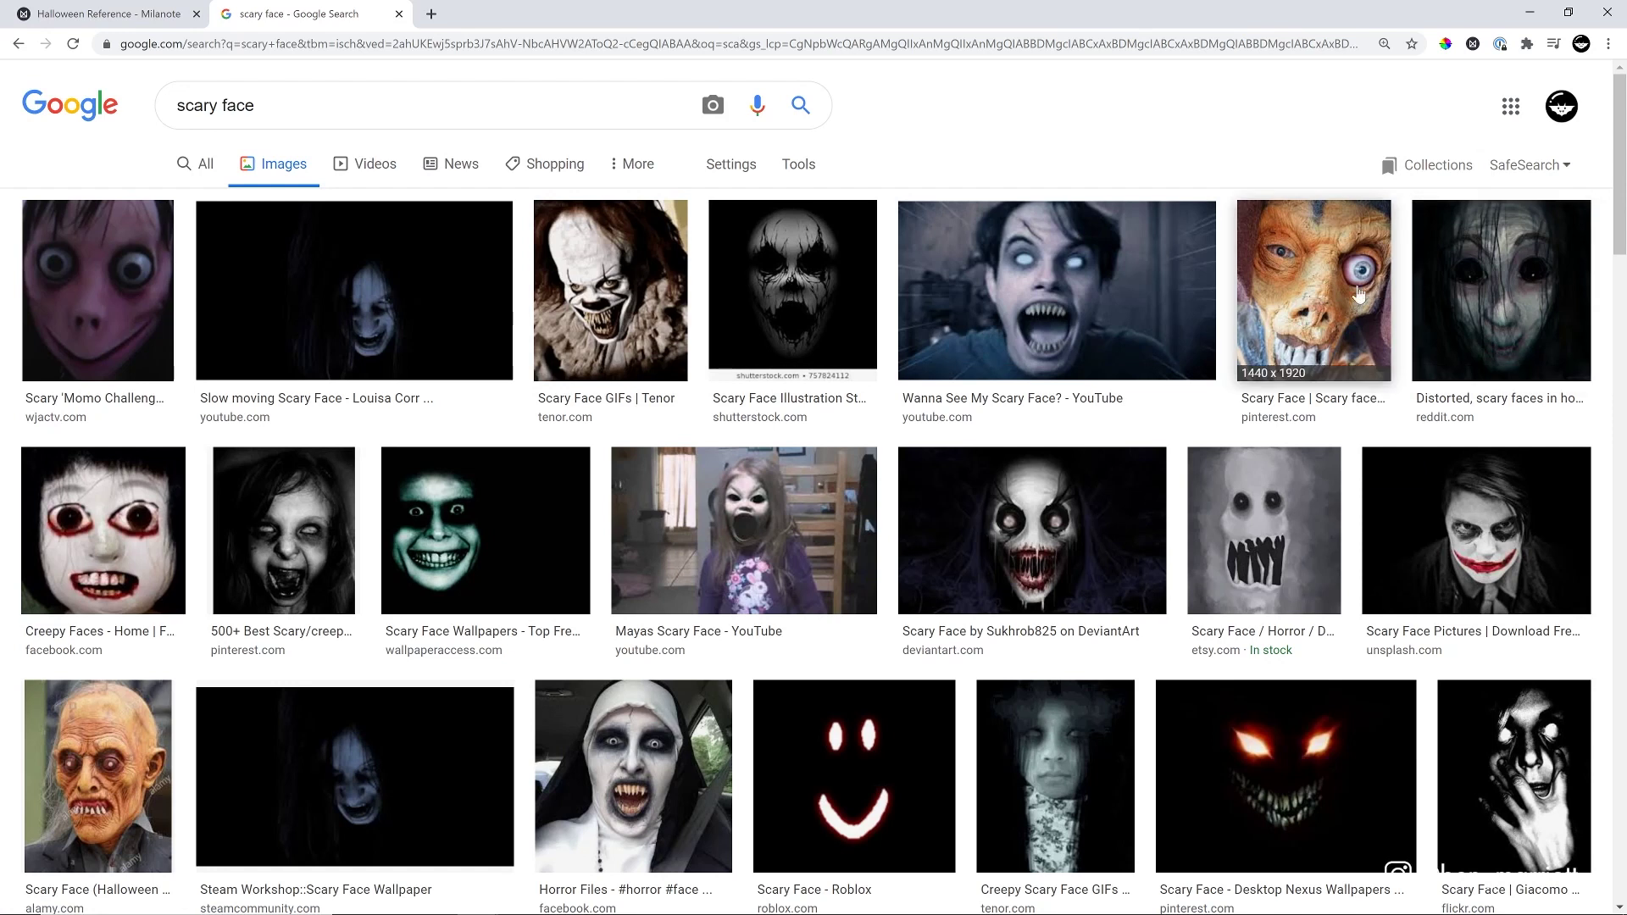
{"action": "mouse_move", "coordinate": [83, 789]}
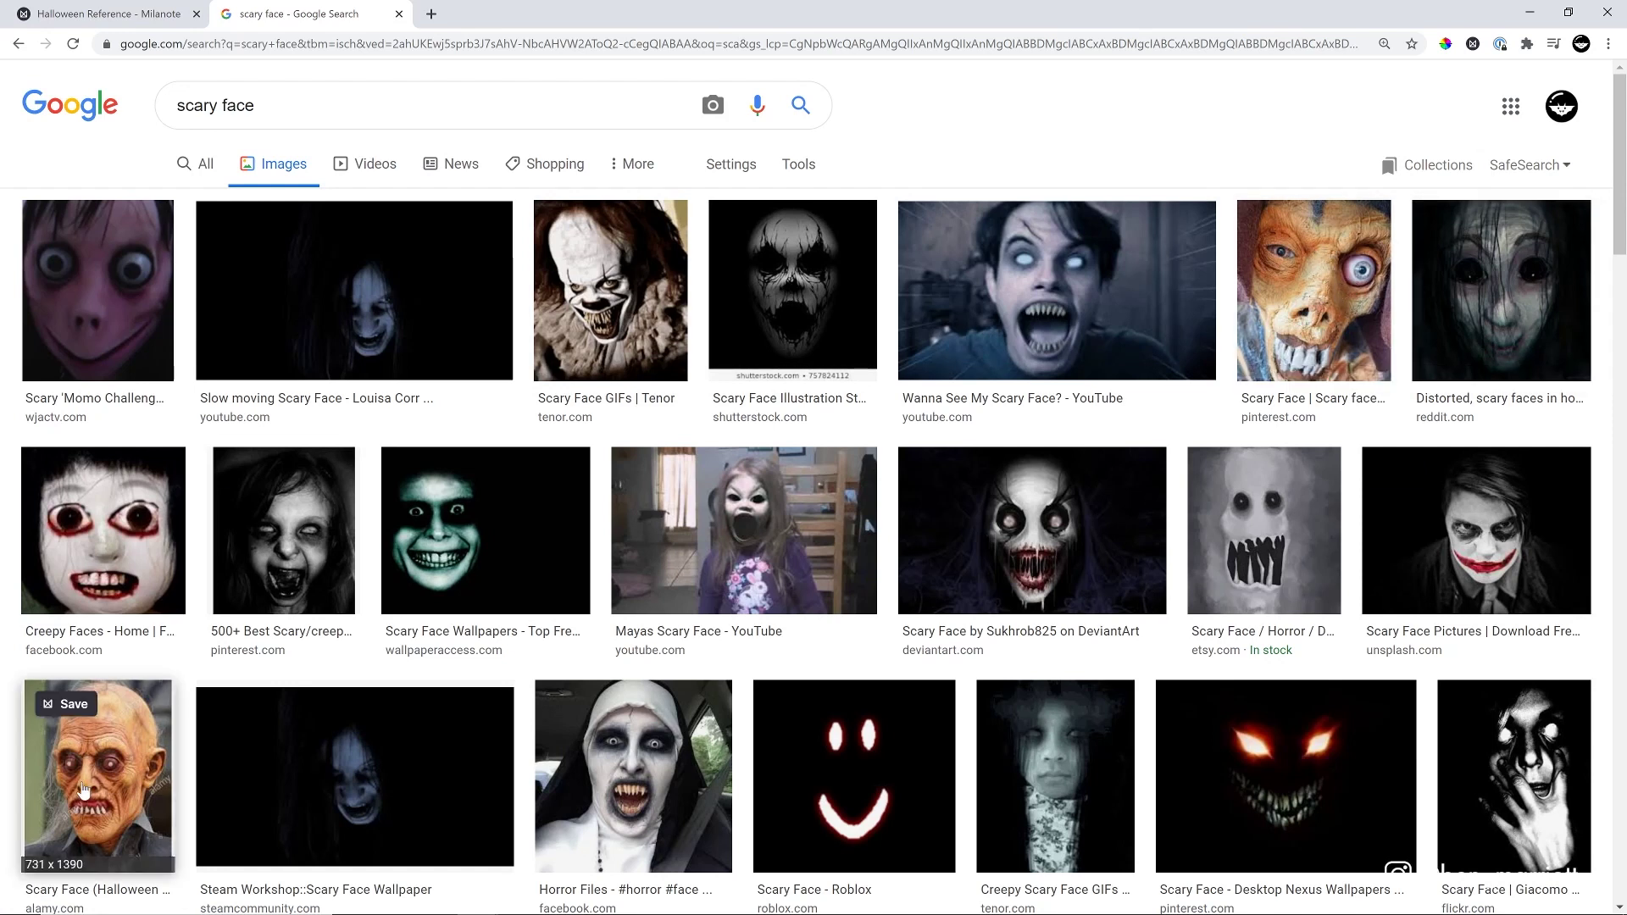
{"action": "scroll", "coordinate": [97, 754], "scroll_direction": "down", "scroll_amount": 8}
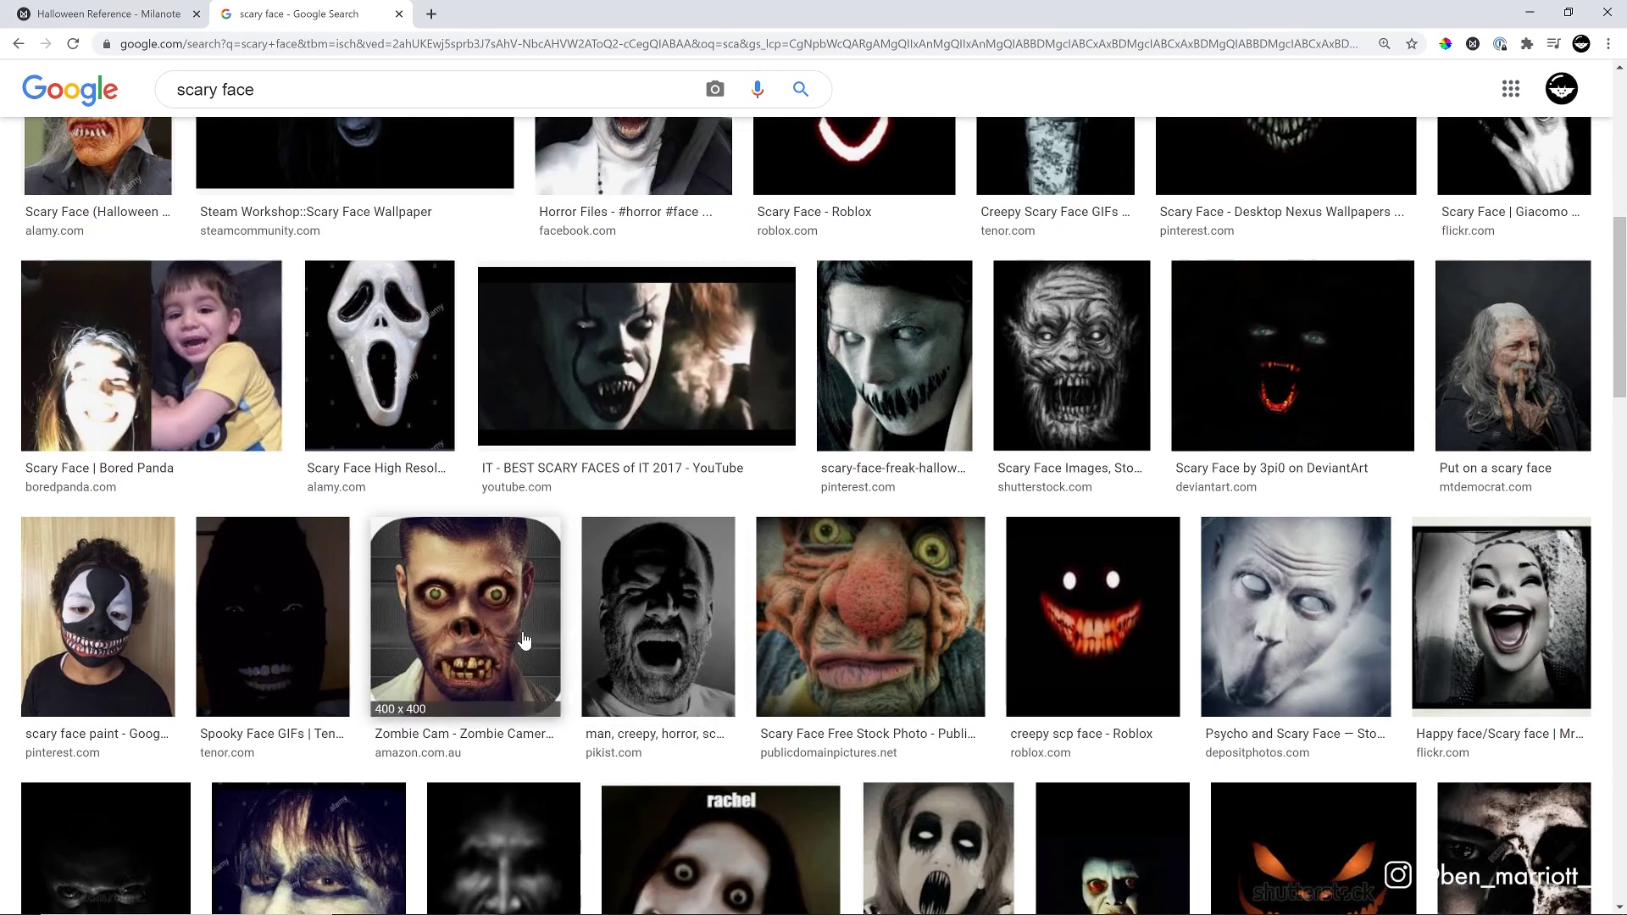
{"action": "scroll", "coordinate": [524, 639], "scroll_direction": "up", "scroll_amount": 8}
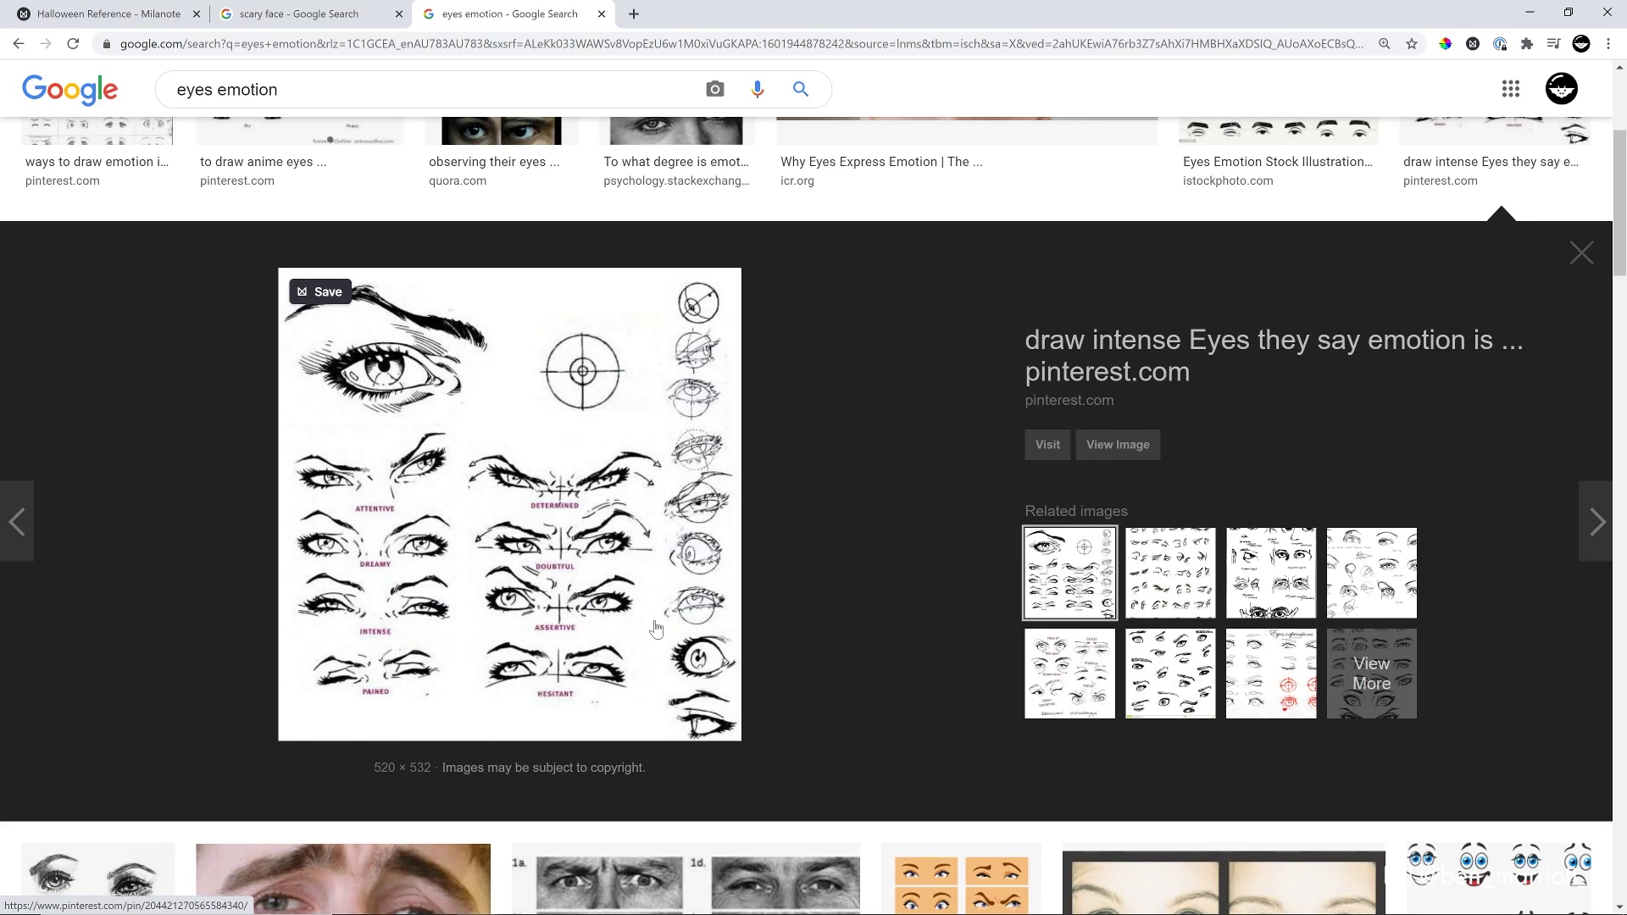
Step: Return to the scary face results and save the wjactv.com Momo face image to the Halloween Reference board
{"action": "key", "text": "ctrl+shift+Tab"}
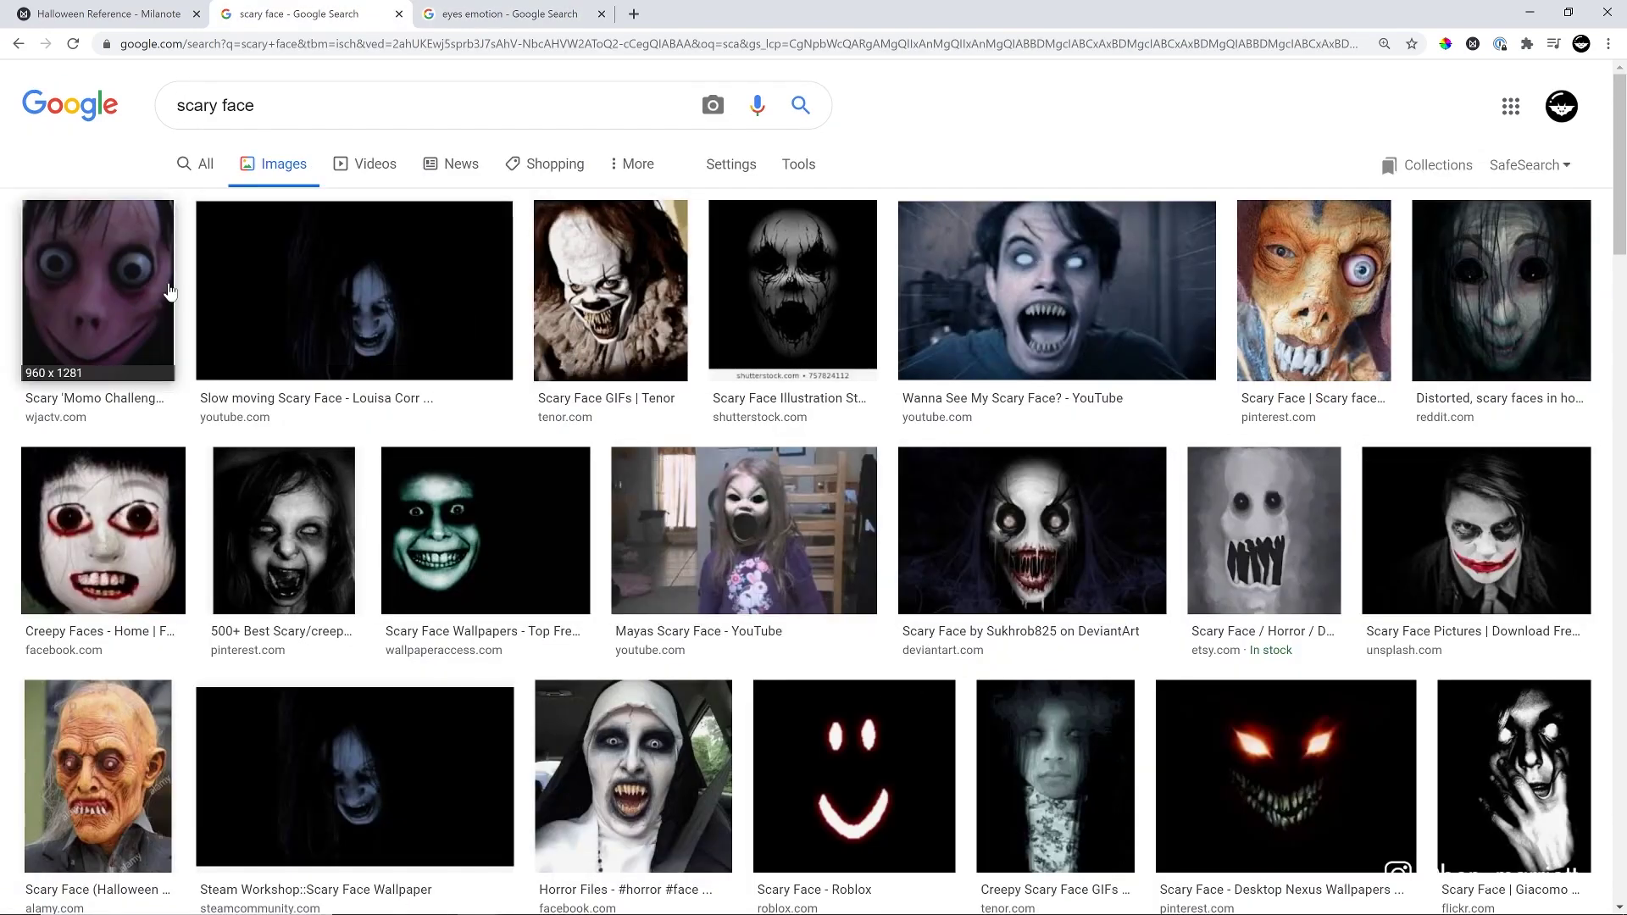
{"action": "left_click", "coordinate": [113, 254]}
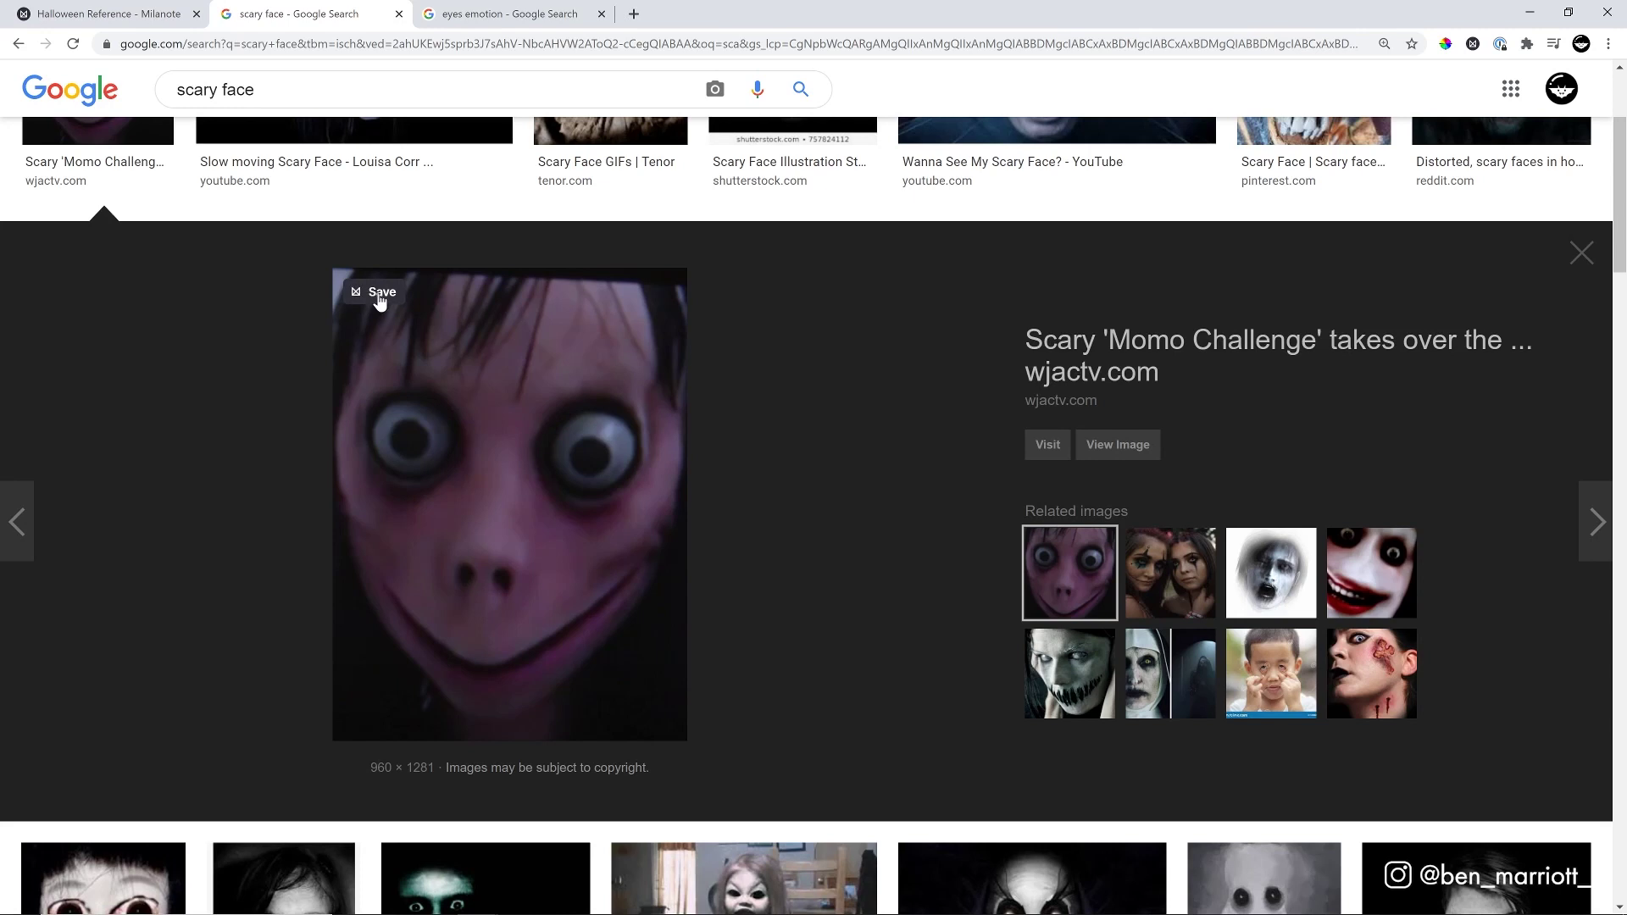
{"action": "left_click", "coordinate": [381, 292]}
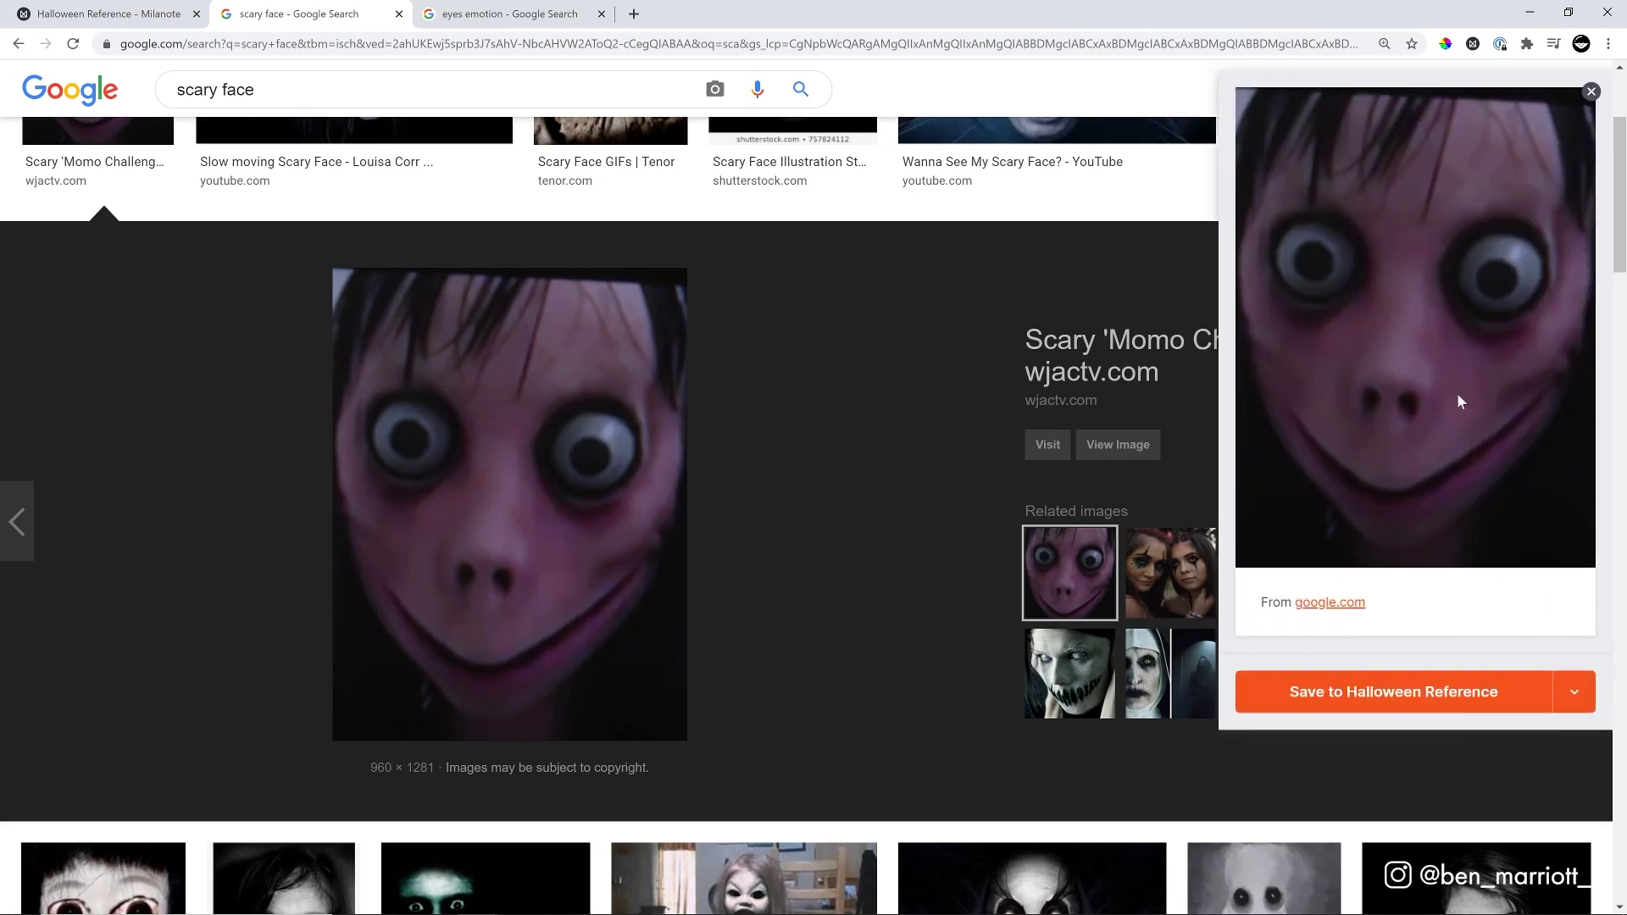
{"action": "left_click", "coordinate": [1490, 715]}
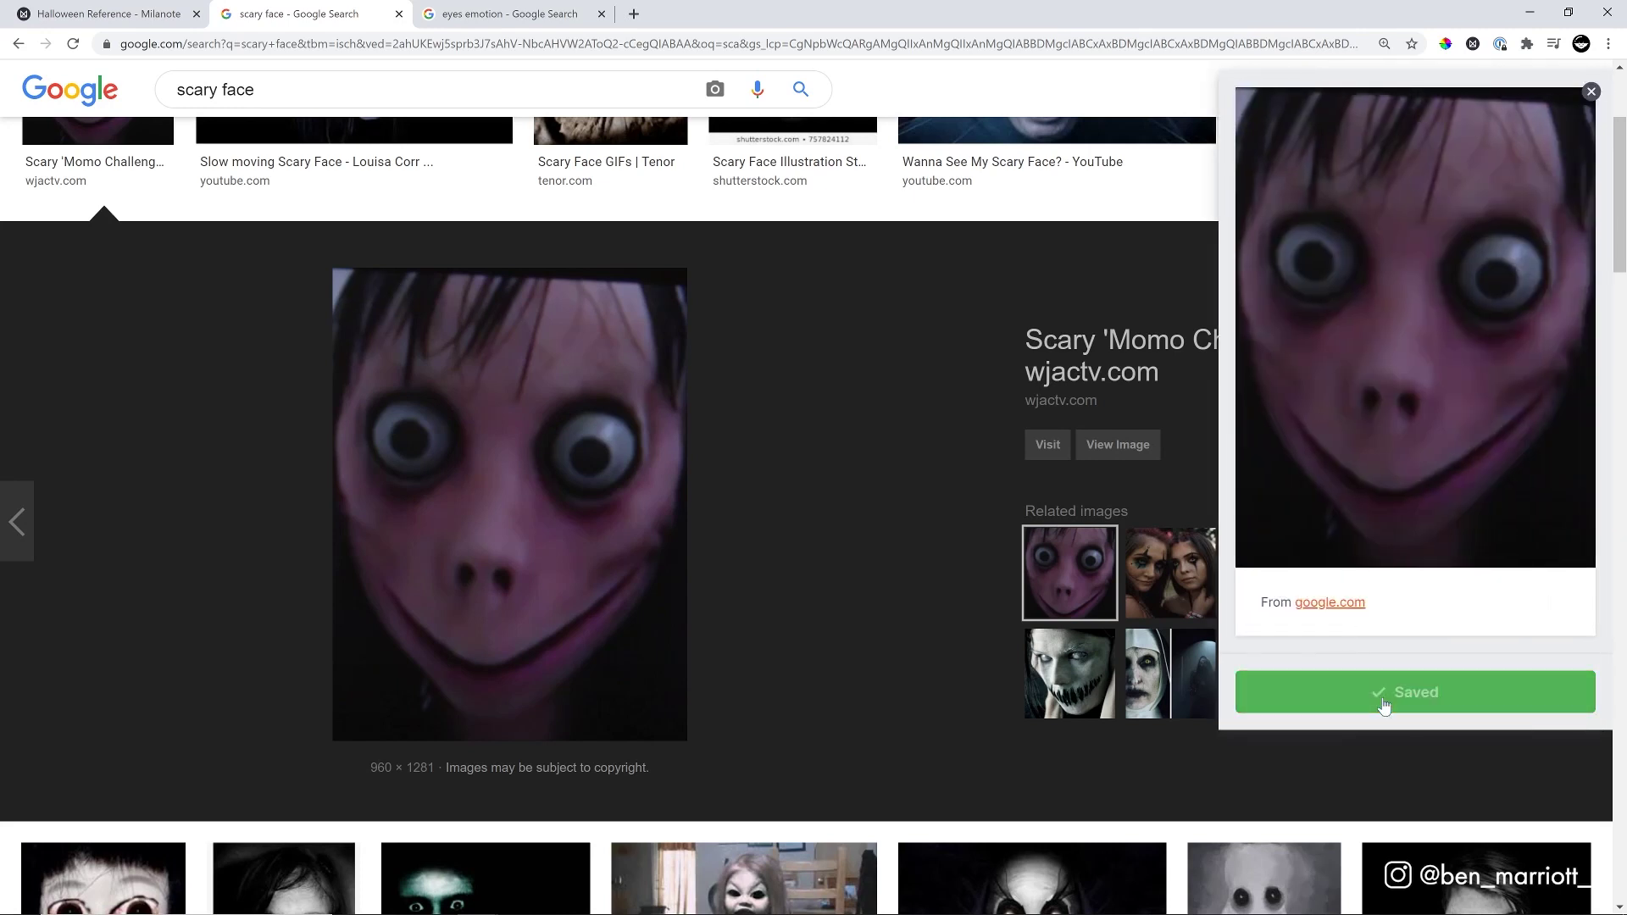
Step: Find the yellow Halloween ghoul face from flickr.com in the scary face results and save it to the board
{"action": "scroll", "coordinate": [817, 392], "scroll_direction": "down", "scroll_amount": 10}
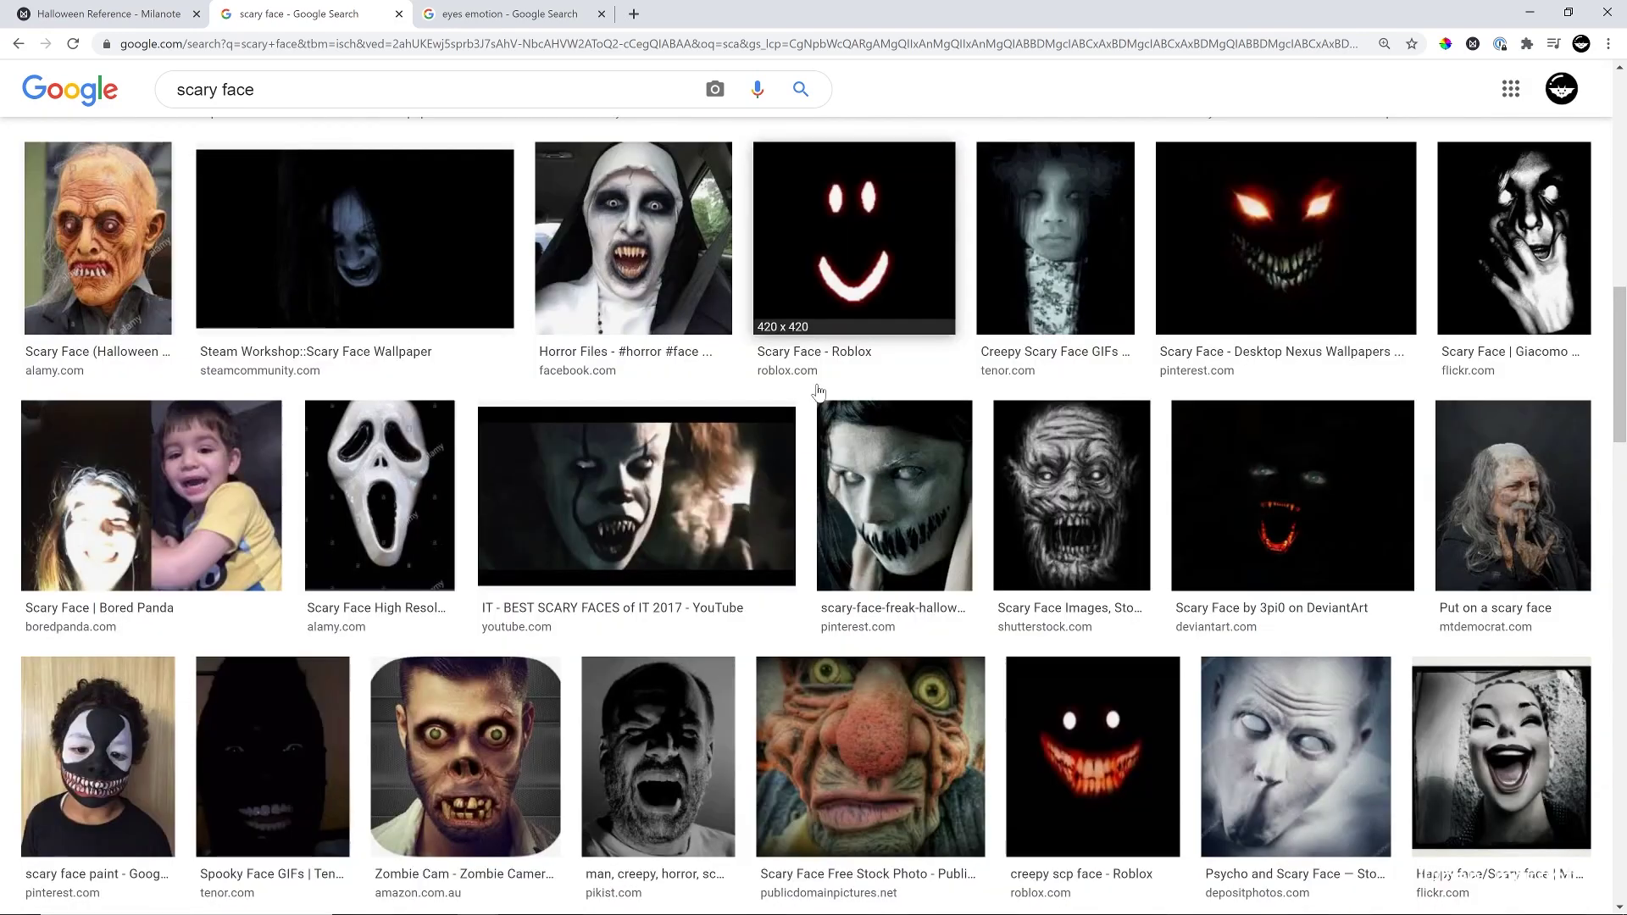
{"action": "scroll", "coordinate": [817, 392], "scroll_direction": "down", "scroll_amount": 3}
{"action": "scroll", "coordinate": [817, 391], "scroll_direction": "up", "scroll_amount": 3}
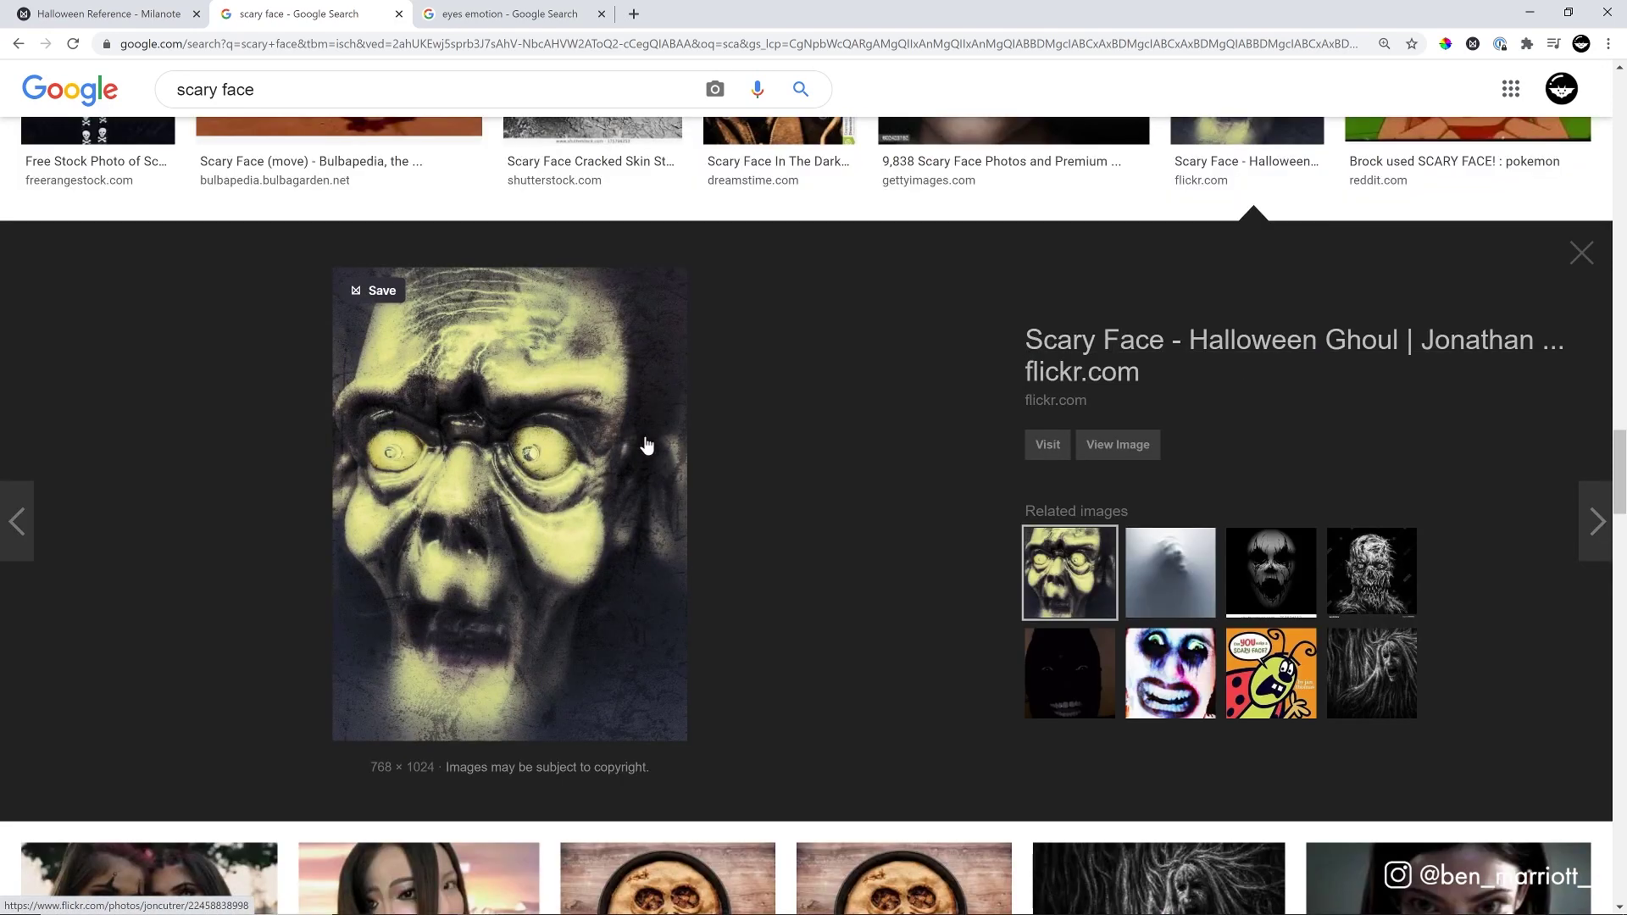
{"action": "left_click", "coordinate": [367, 293]}
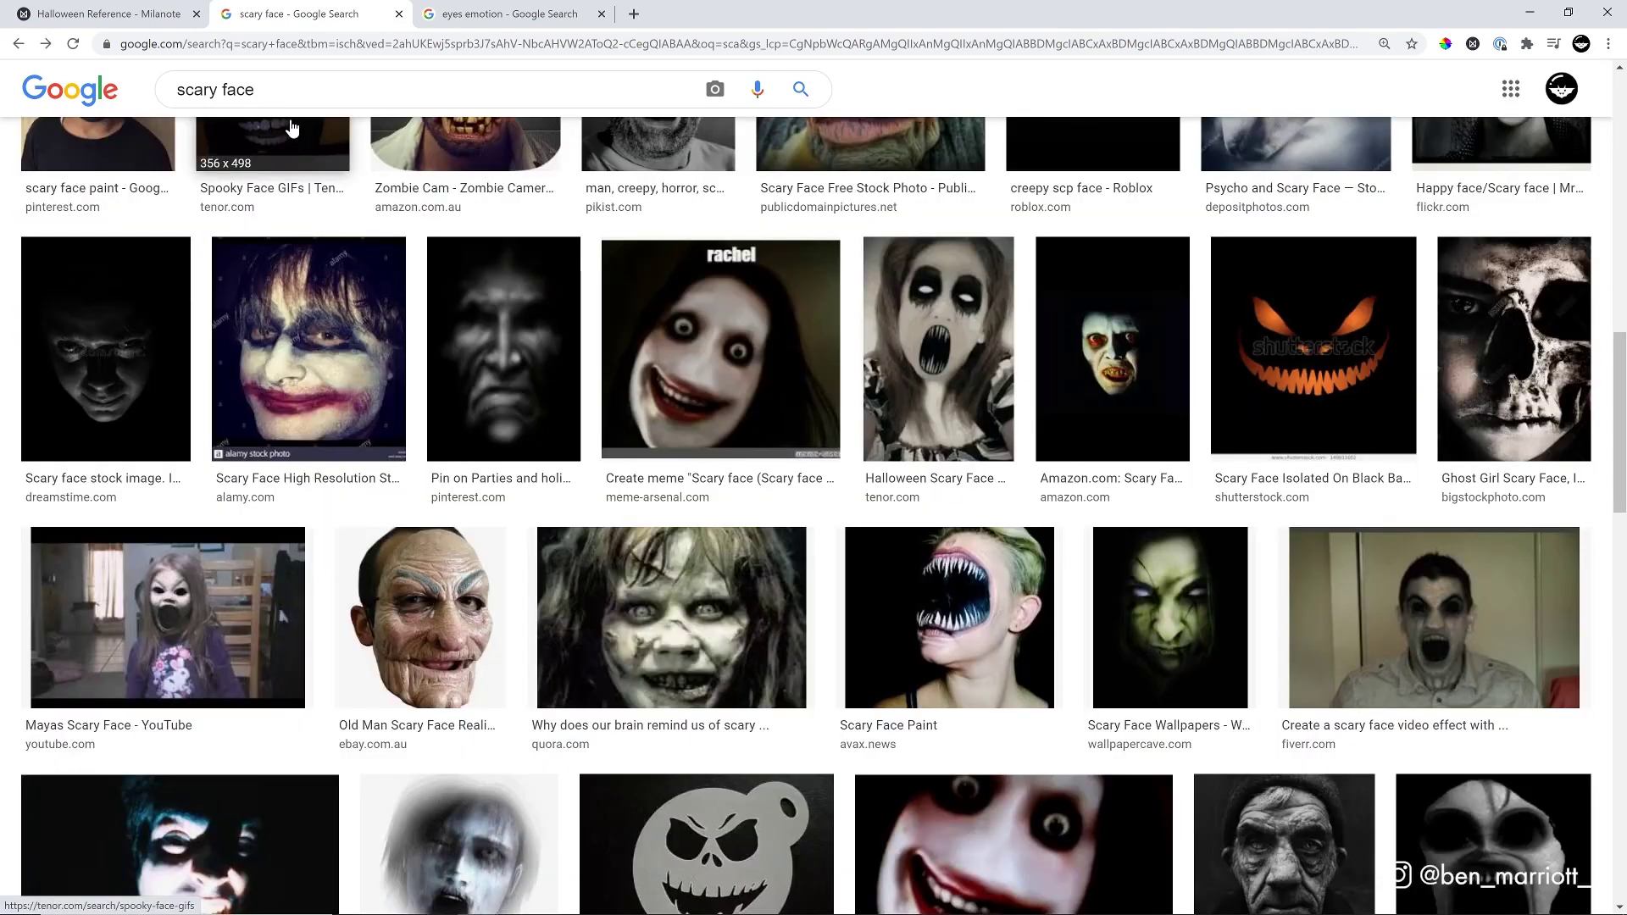
Step: Search images for "scary face monkey" and preview the pink vintage monkey face from freeimages.com
{"action": "type", "text": "m"}
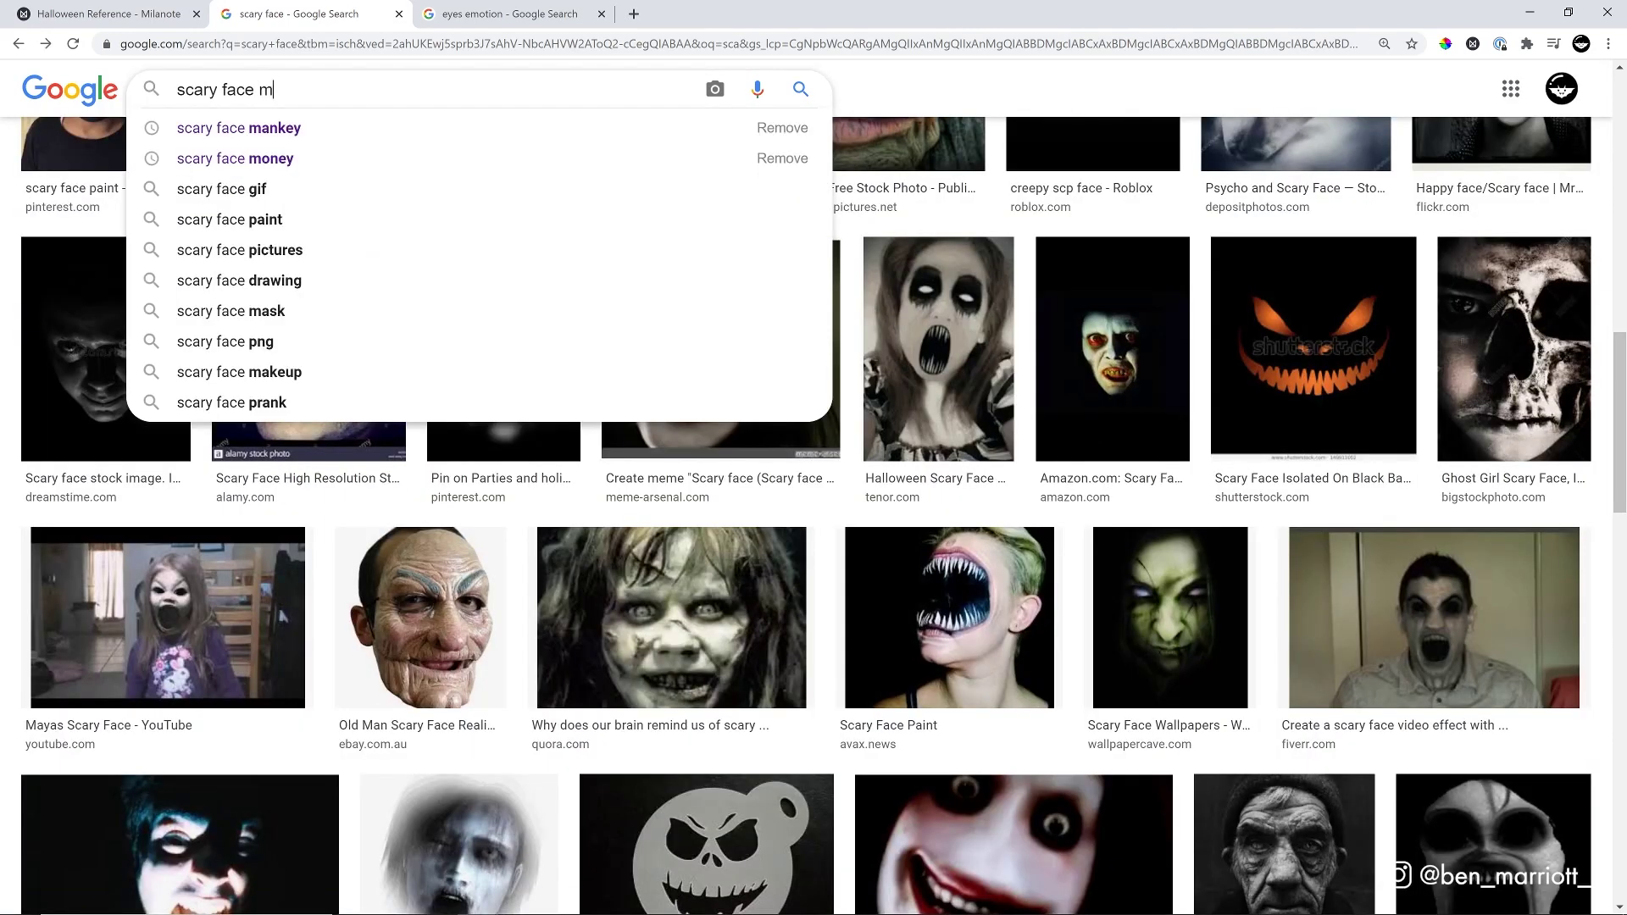
{"action": "type", "text": "onkey"}
{"action": "key", "text": "Return"}
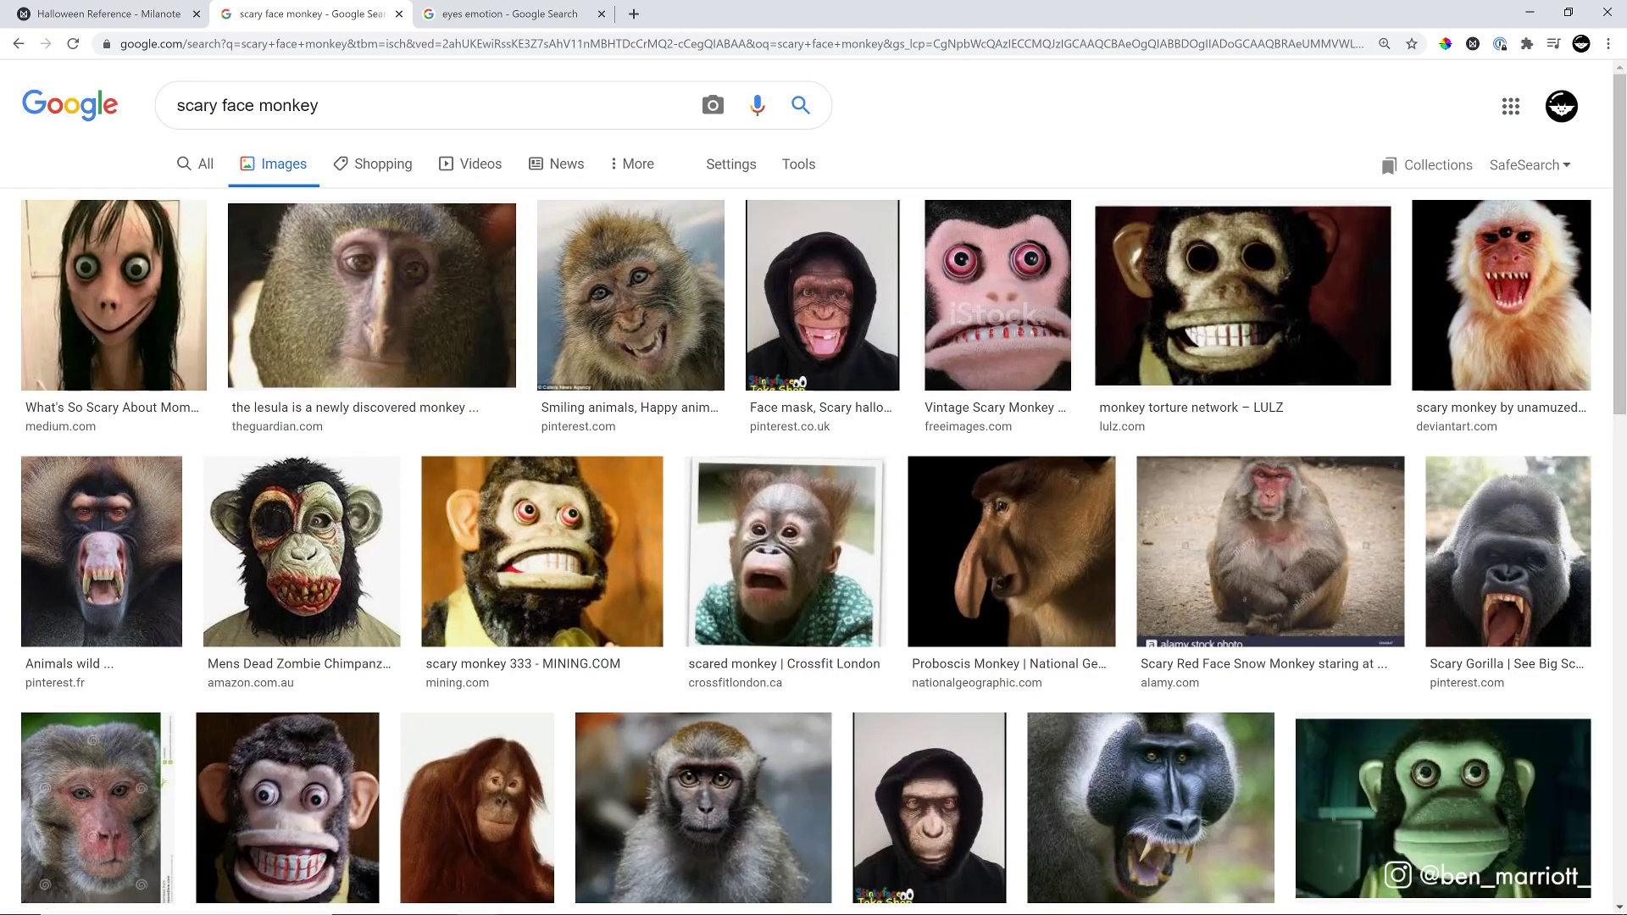
{"action": "left_click", "coordinate": [1008, 271]}
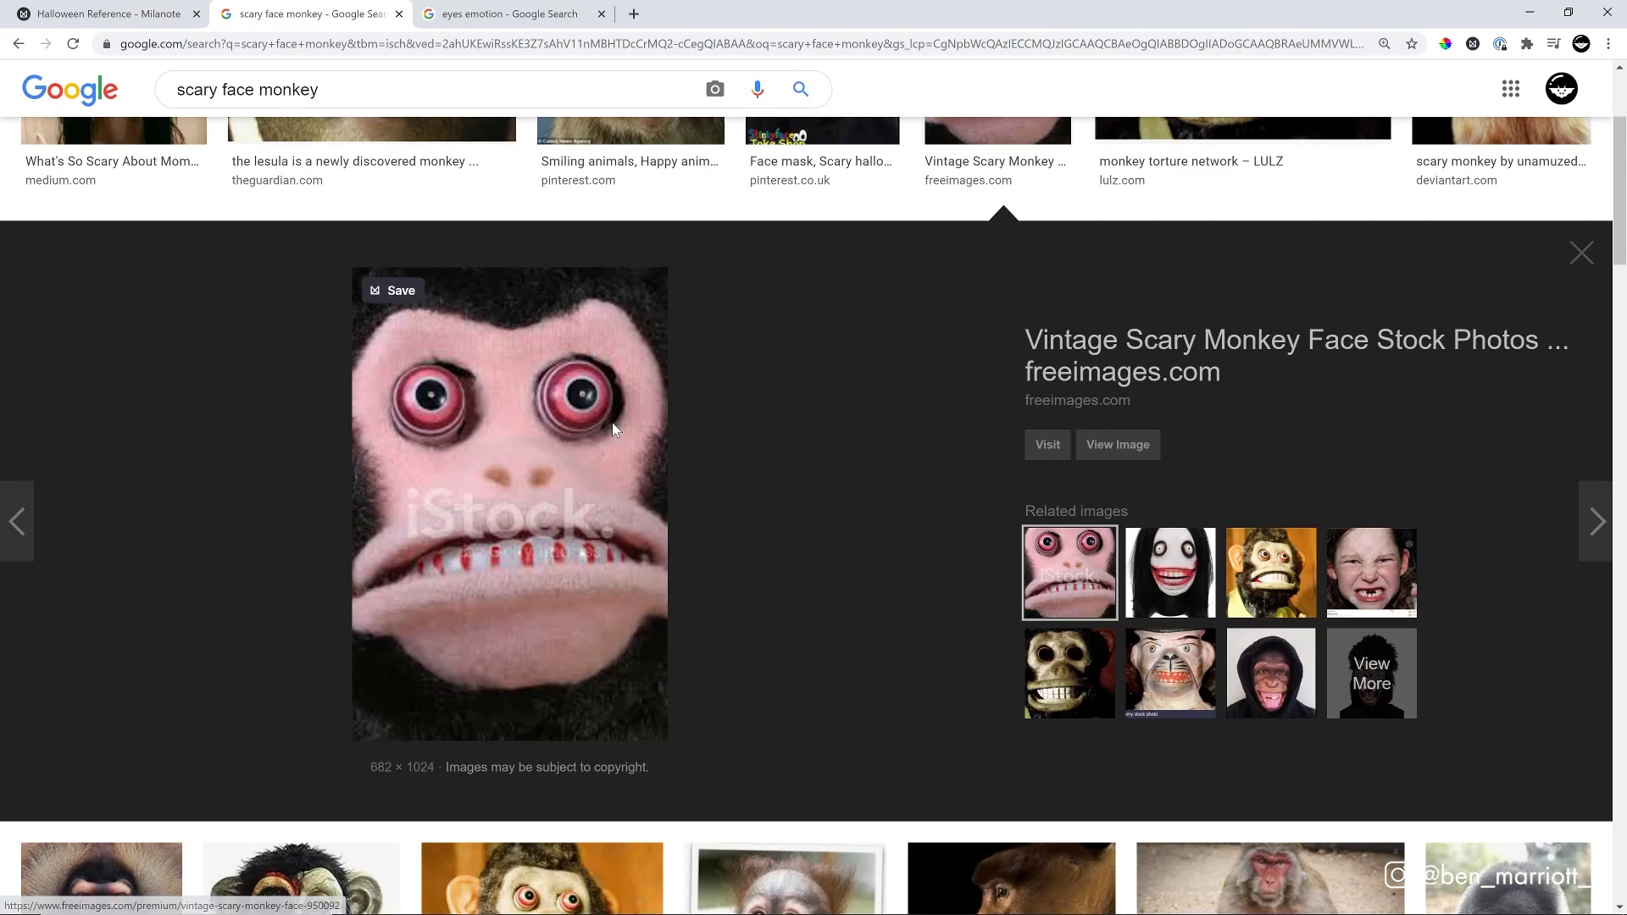
{"action": "scroll", "coordinate": [612, 422], "scroll_direction": "up", "scroll_amount": 2}
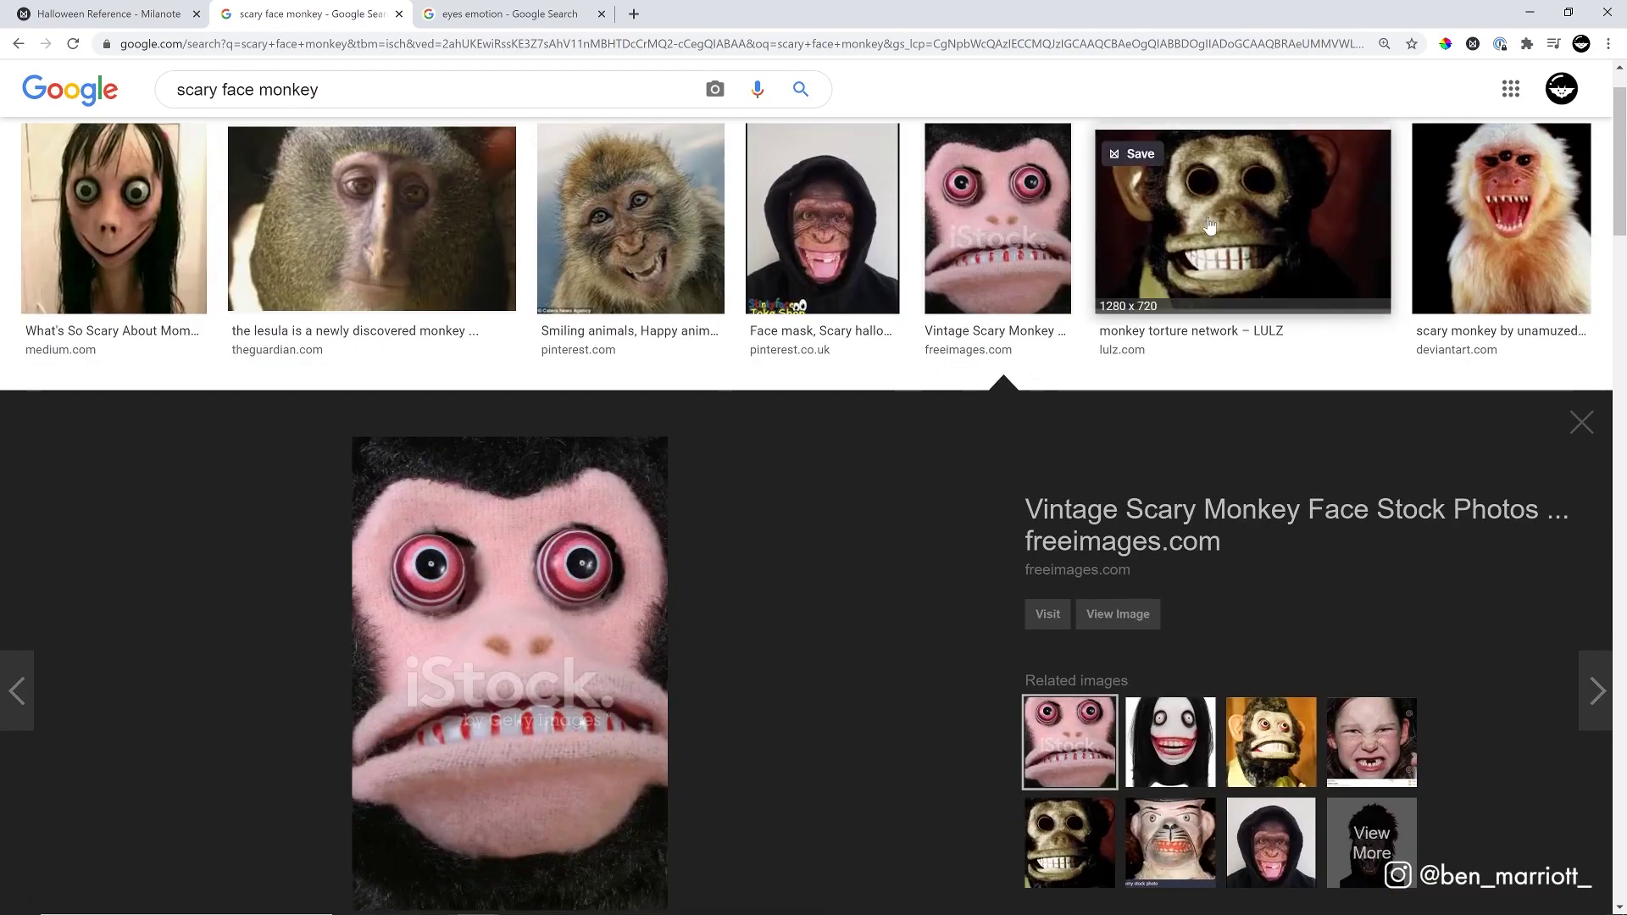
Step: Save the grinning toy monkey image from lulz.com to the Halloween Reference board
{"action": "left_click", "coordinate": [1241, 216]}
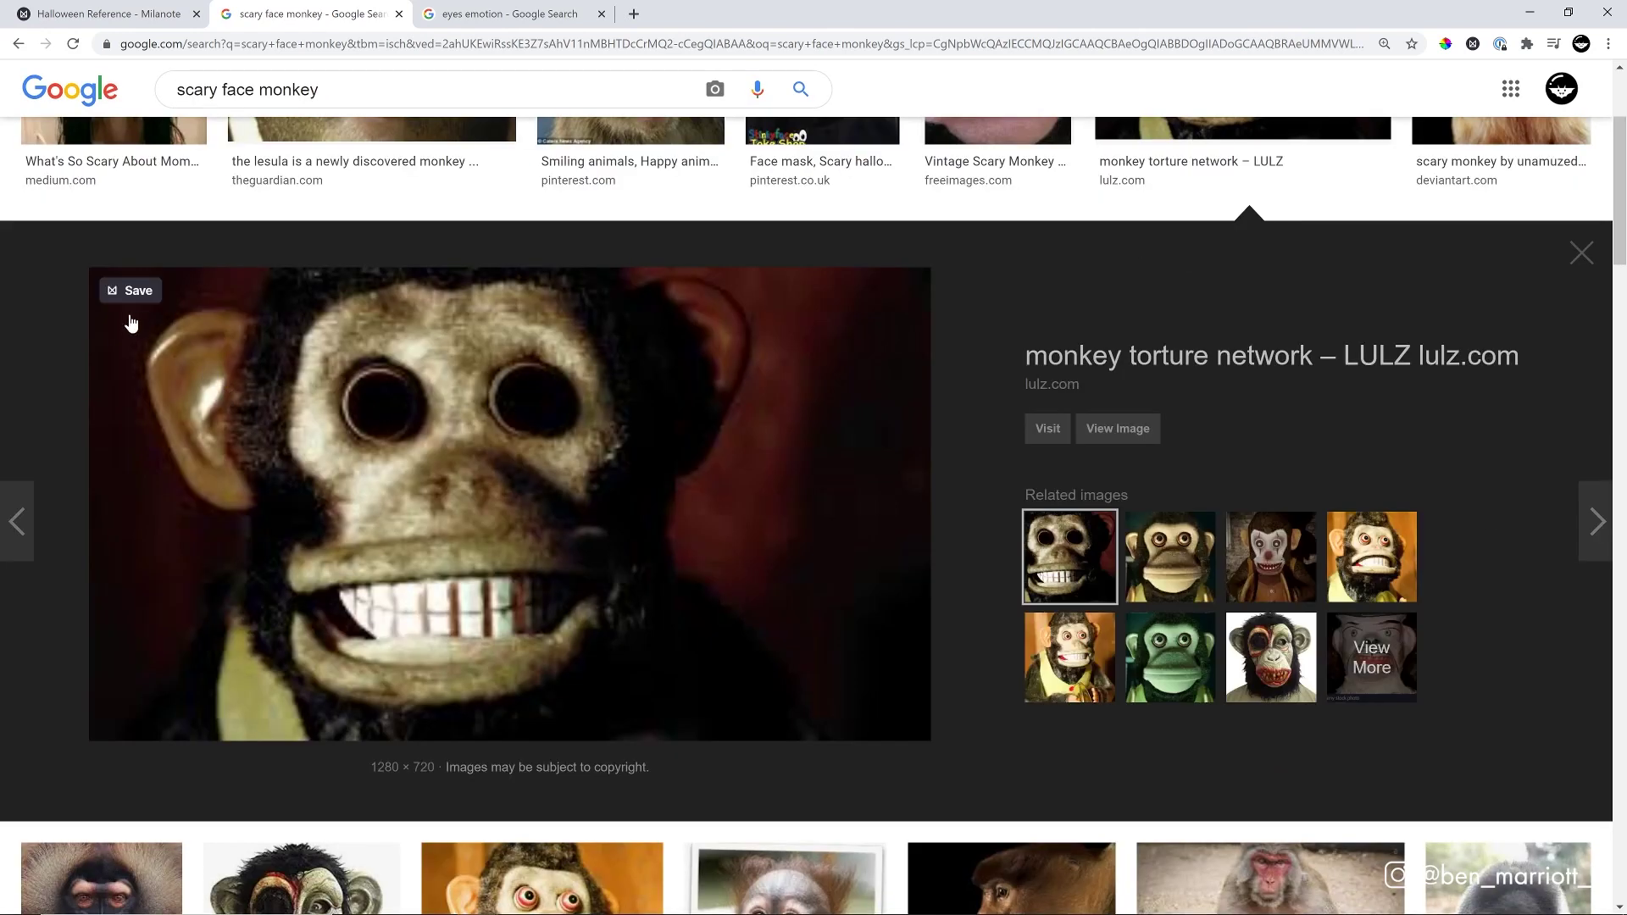
{"action": "left_click", "coordinate": [129, 292]}
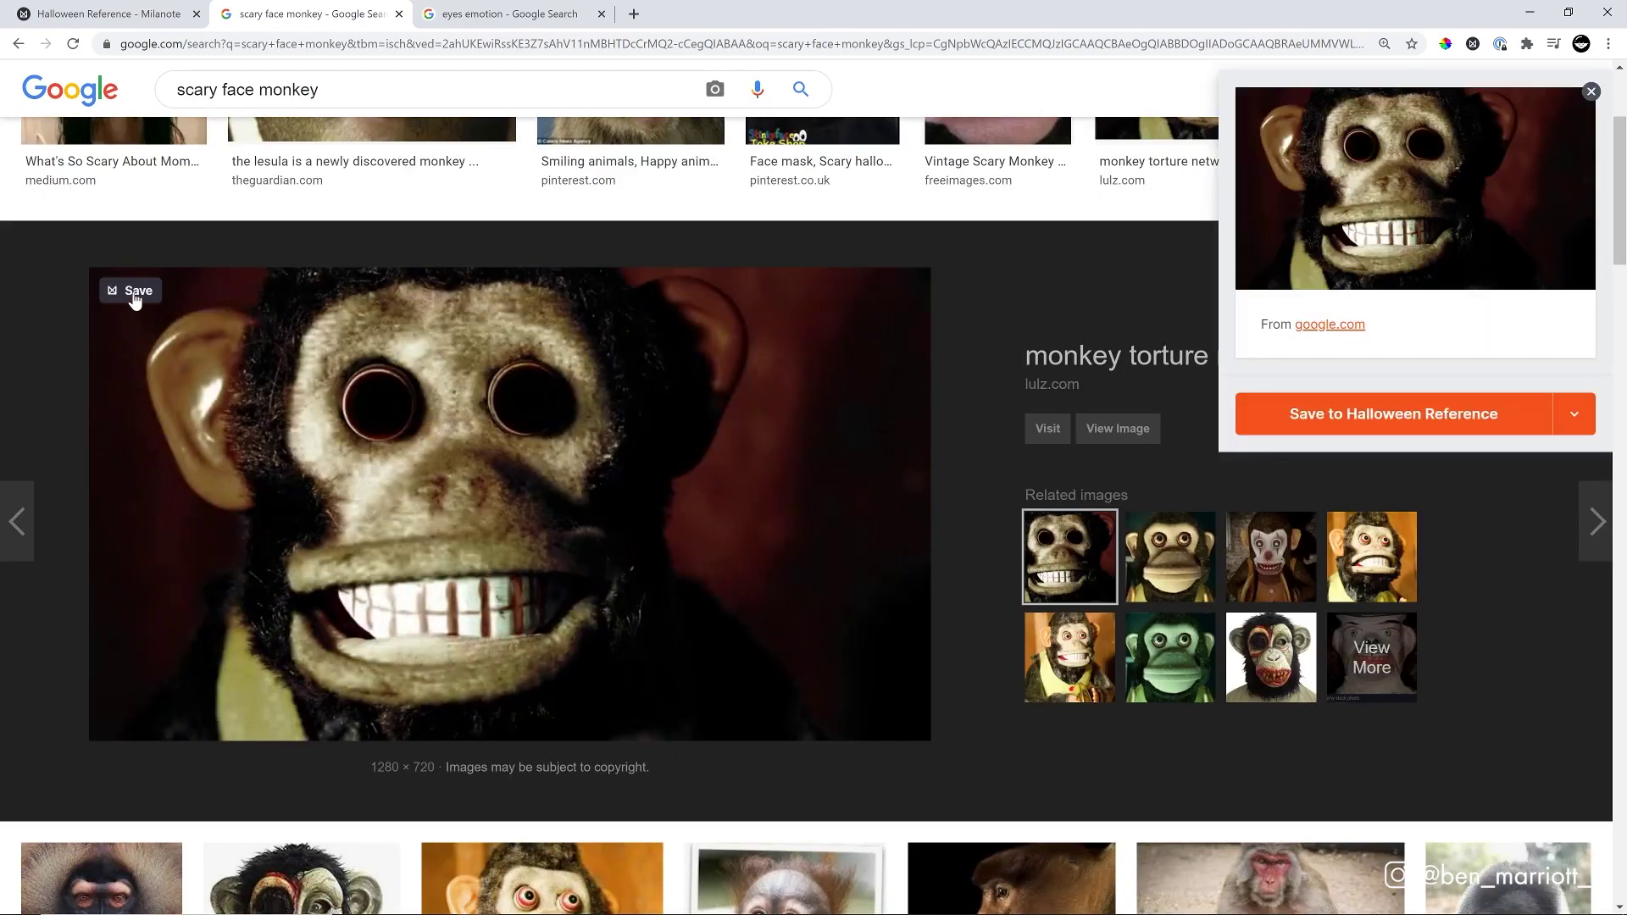
{"action": "left_click", "coordinate": [1484, 418]}
Step: Check the related cymbal monkey pictures and save the mining.com close-up of the red-eyed monkey to the board
{"action": "left_click", "coordinate": [1069, 657]}
{"action": "mouse_move", "coordinate": [467, 392]}
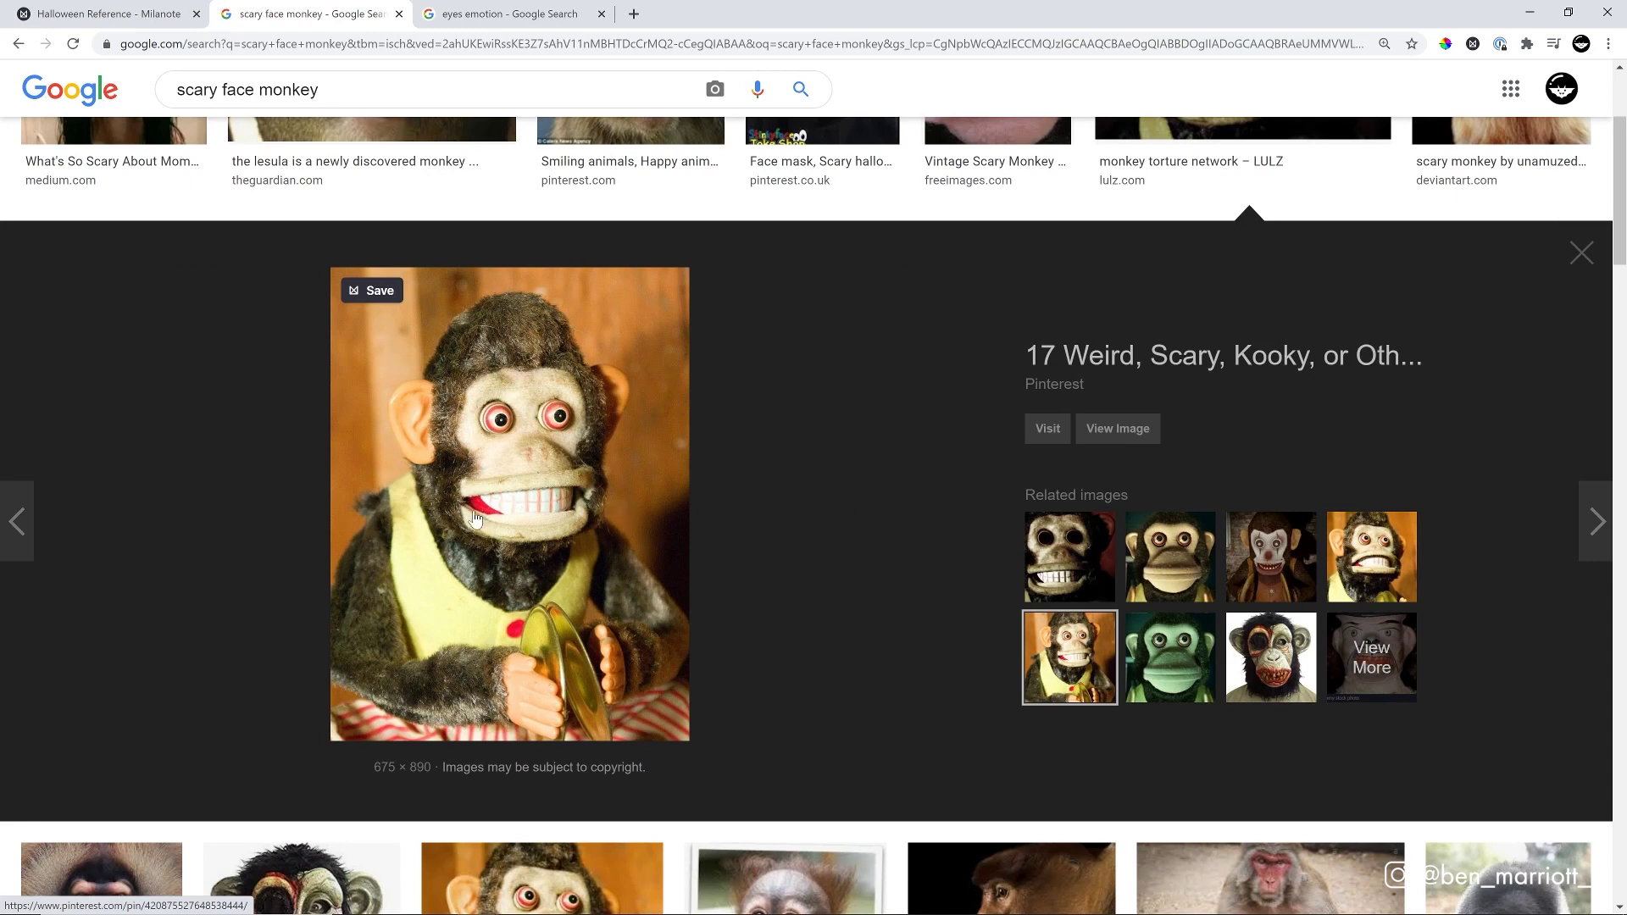
{"action": "left_click", "coordinate": [1364, 542]}
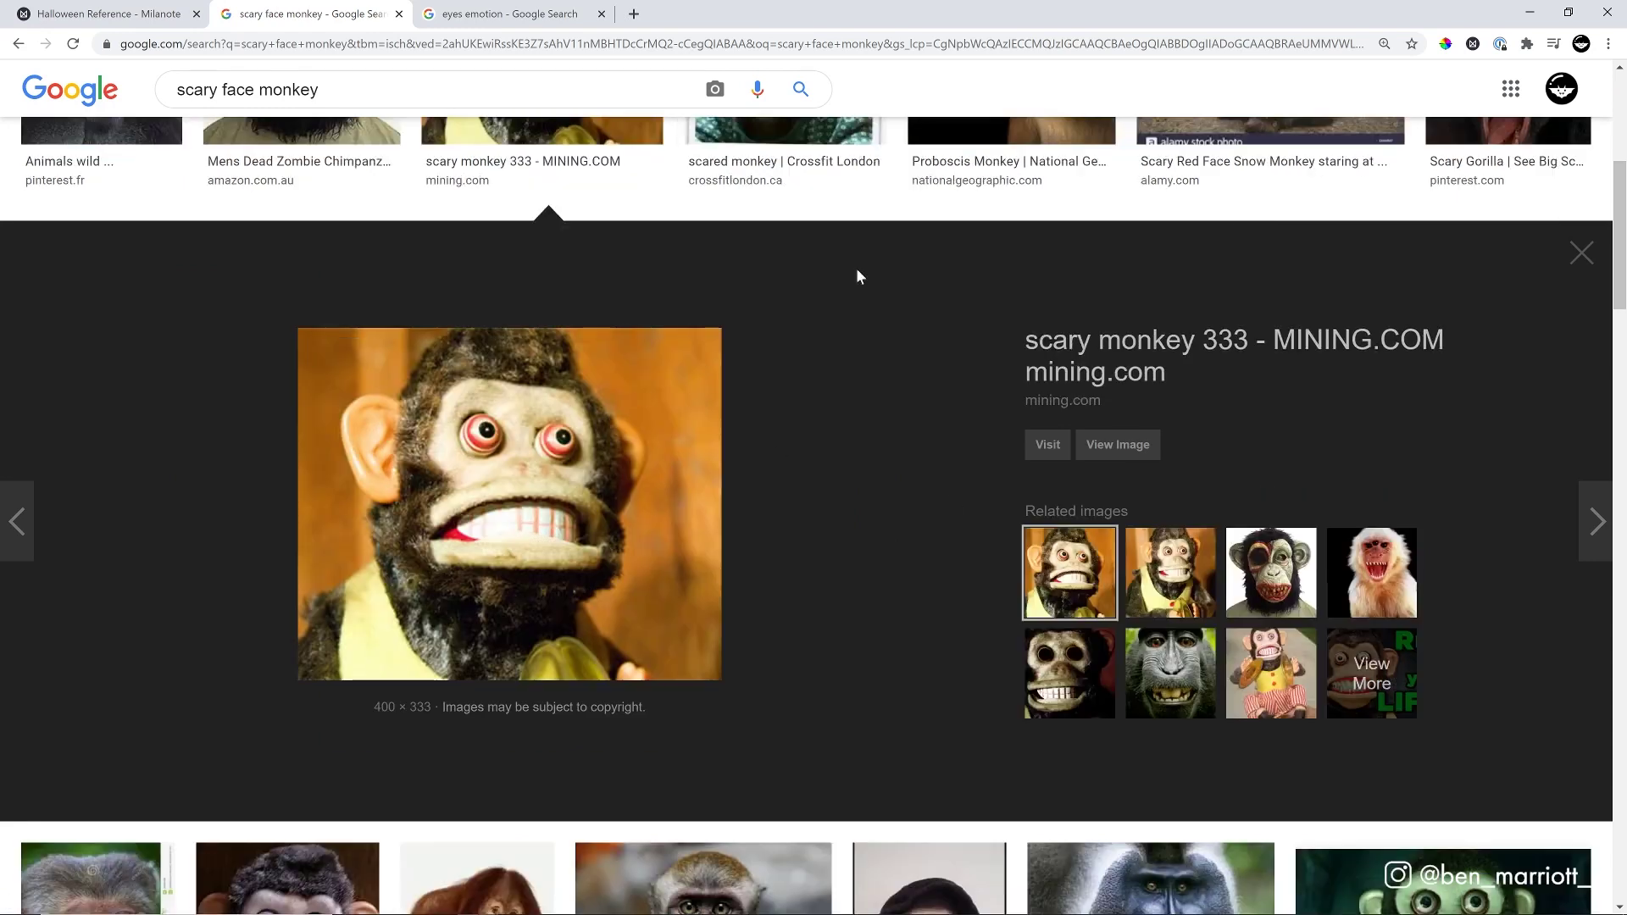
Step: Return to the Halloween Reference board and place the two monkeys, the screaming face and the ghoul from Unsorted onto it
{"action": "left_click", "coordinate": [121, 17]}
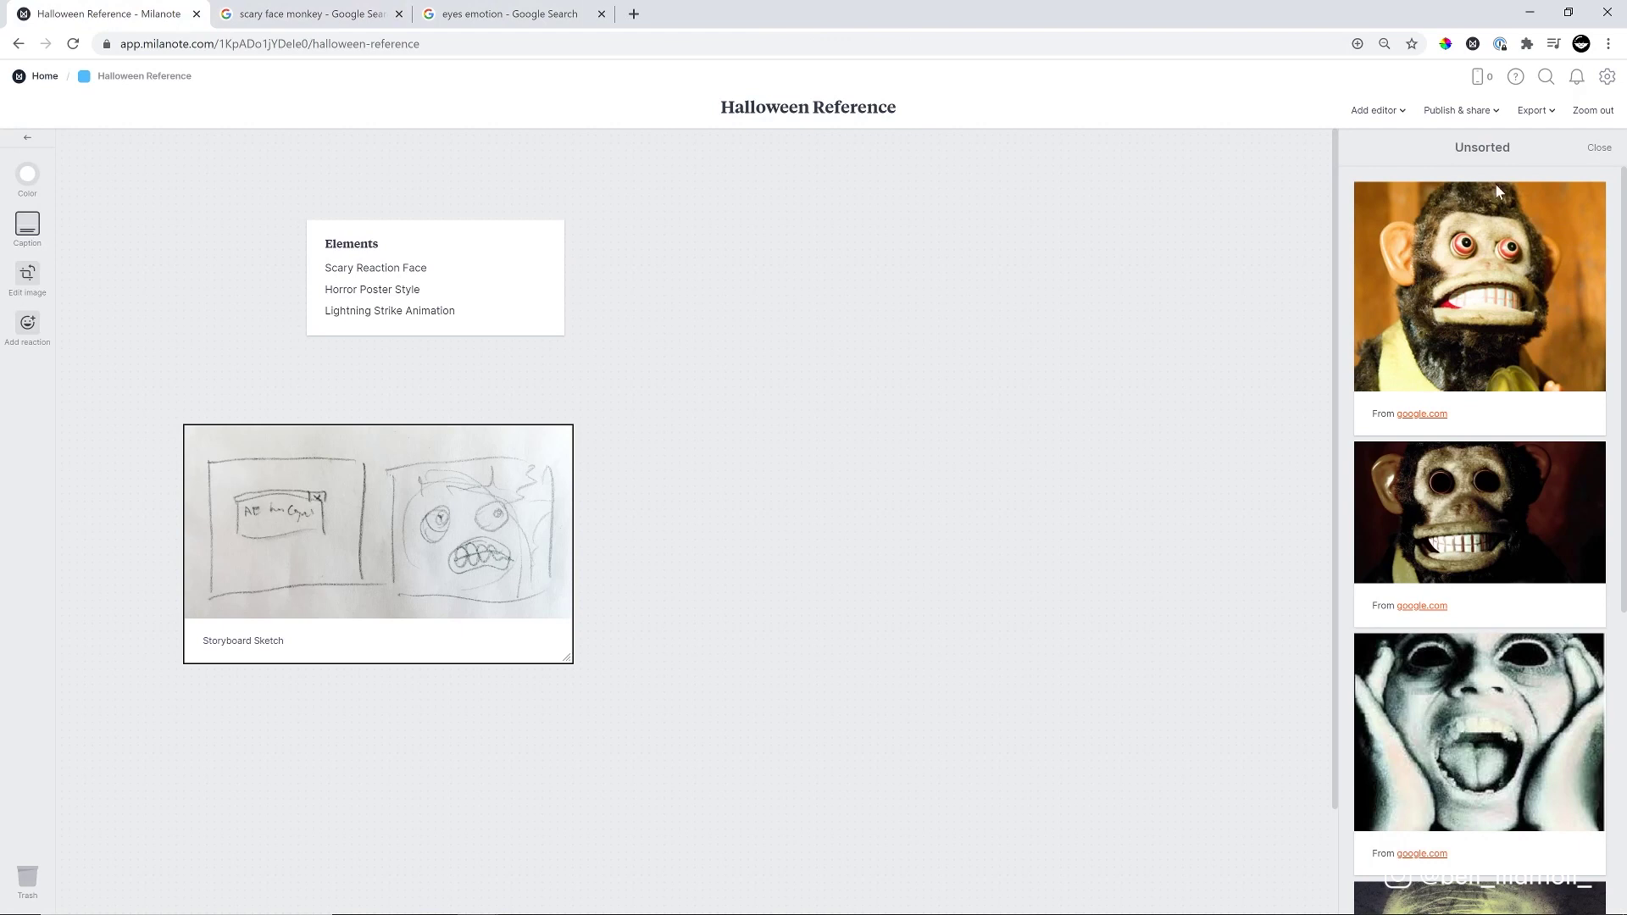
{"action": "scroll", "coordinate": [1500, 339], "scroll_direction": "down", "scroll_amount": 6}
{"action": "scroll", "coordinate": [1513, 466], "scroll_direction": "up", "scroll_amount": 6}
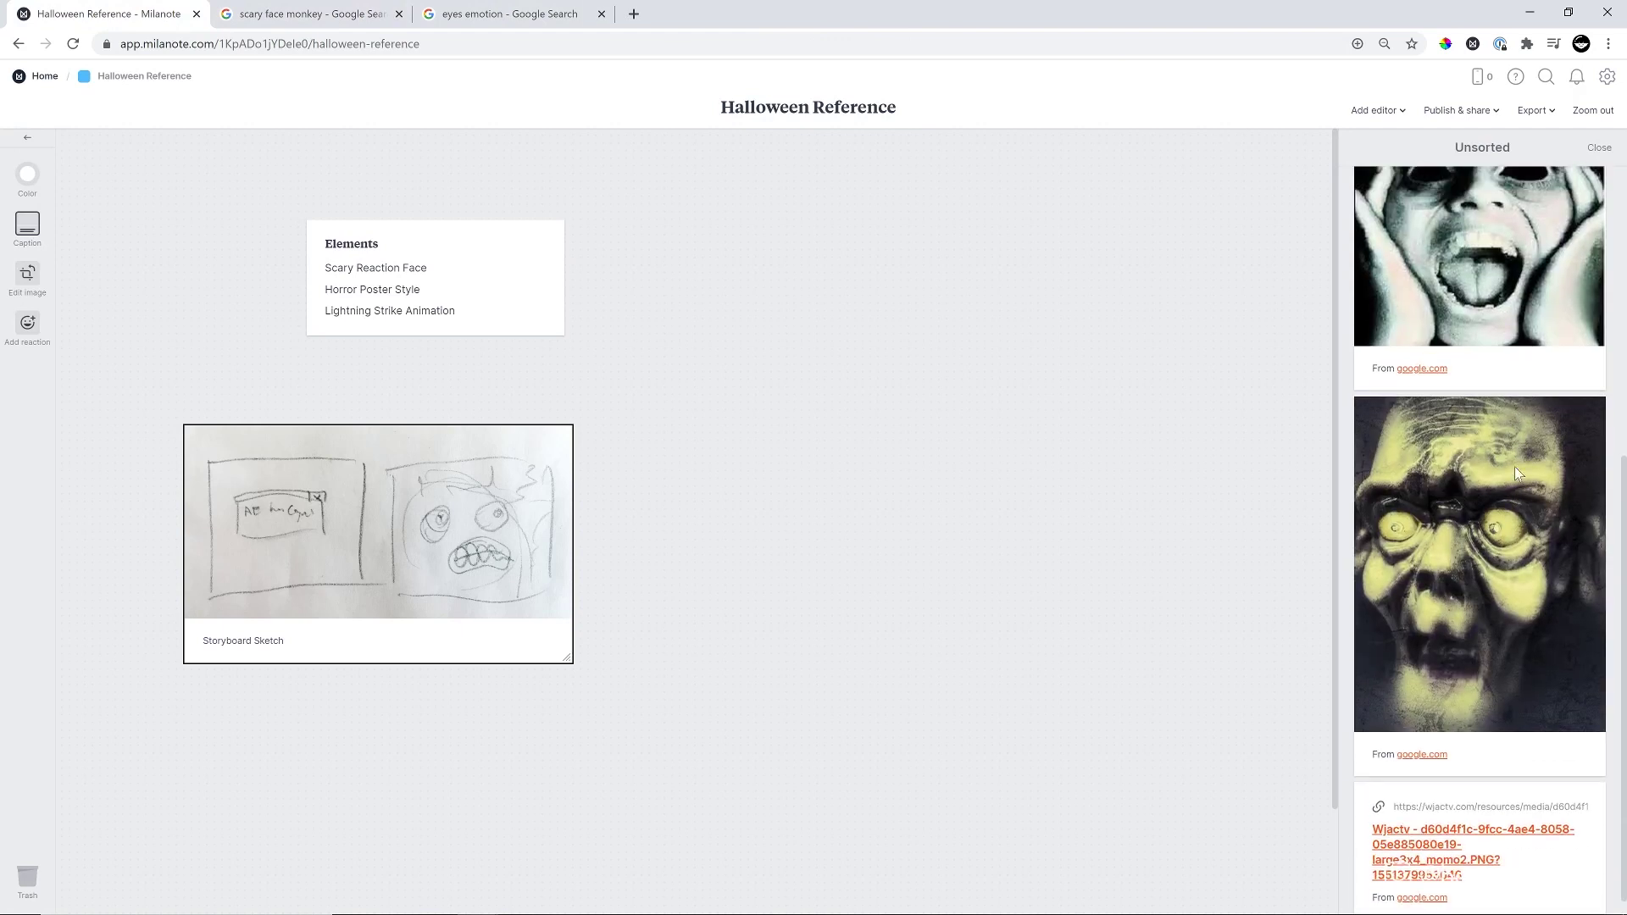
{"action": "left_click_drag", "start_coordinate": [1423, 283], "coordinate": [947, 346]}
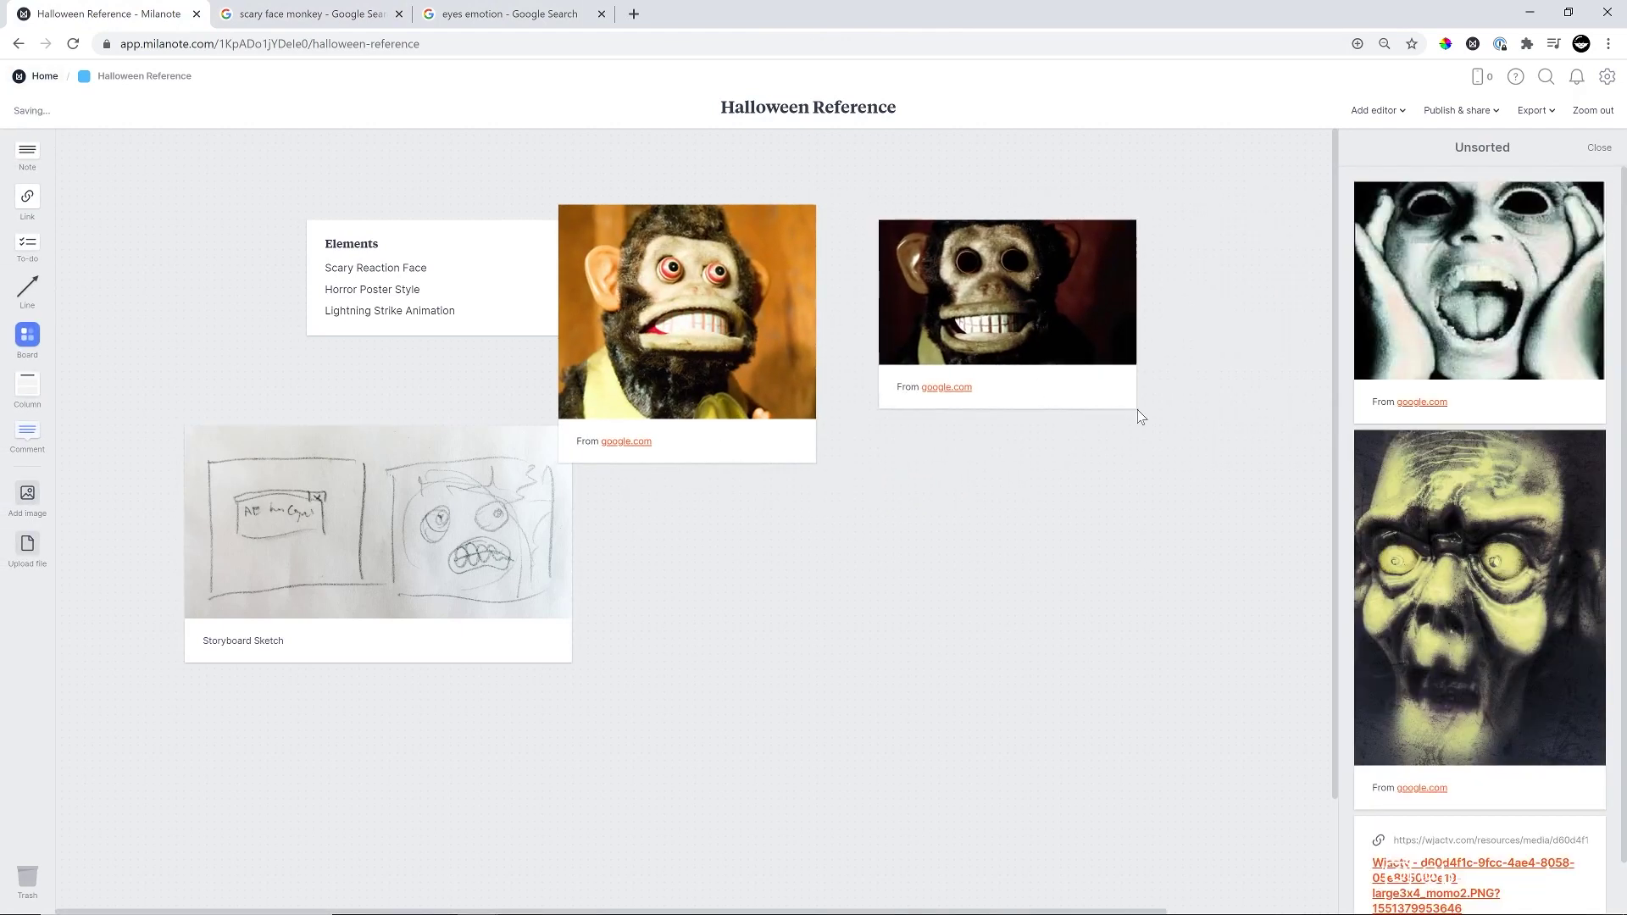
{"action": "left_click_drag", "start_coordinate": [1479, 288], "coordinate": [945, 470]}
{"action": "left_click_drag", "start_coordinate": [1479, 593], "coordinate": [1161, 411]}
Step: Enlarge the red-eyed monkey image beside the notes, then shrink the other three faces and stack them next to it
{"action": "left_click_drag", "start_coordinate": [816, 463], "coordinate": [957, 572]}
{"action": "left_click_drag", "start_coordinate": [995, 229], "coordinate": [1131, 245]}
{"action": "left_click_drag", "start_coordinate": [1028, 462], "coordinate": [1128, 444]}
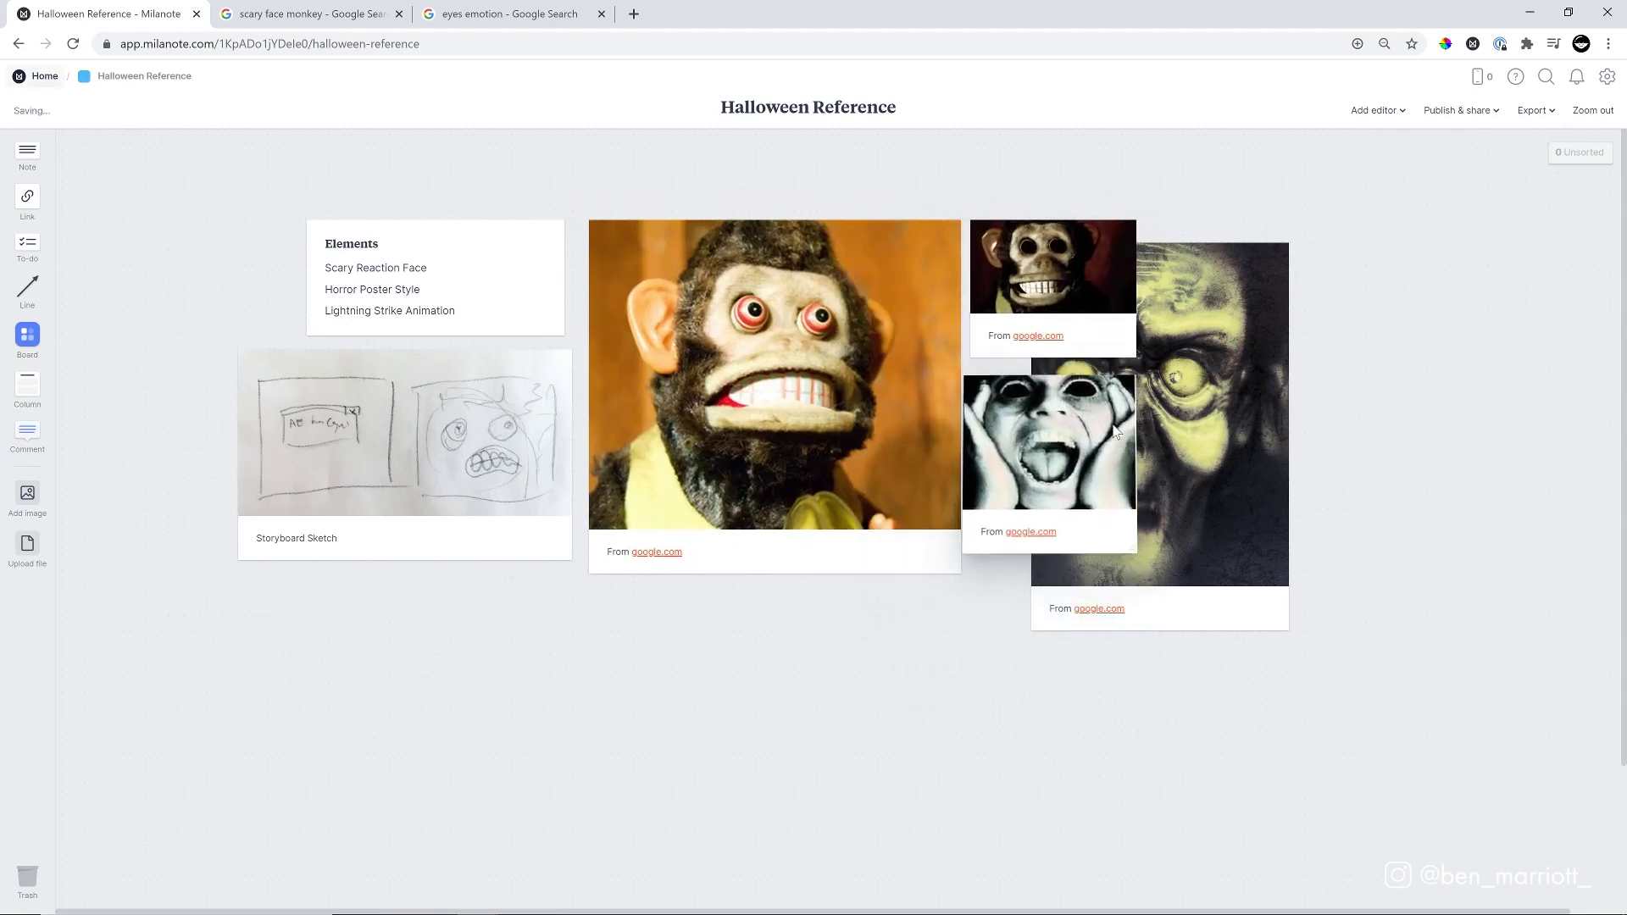
{"action": "left_click_drag", "start_coordinate": [1134, 542], "coordinate": [1050, 576]}
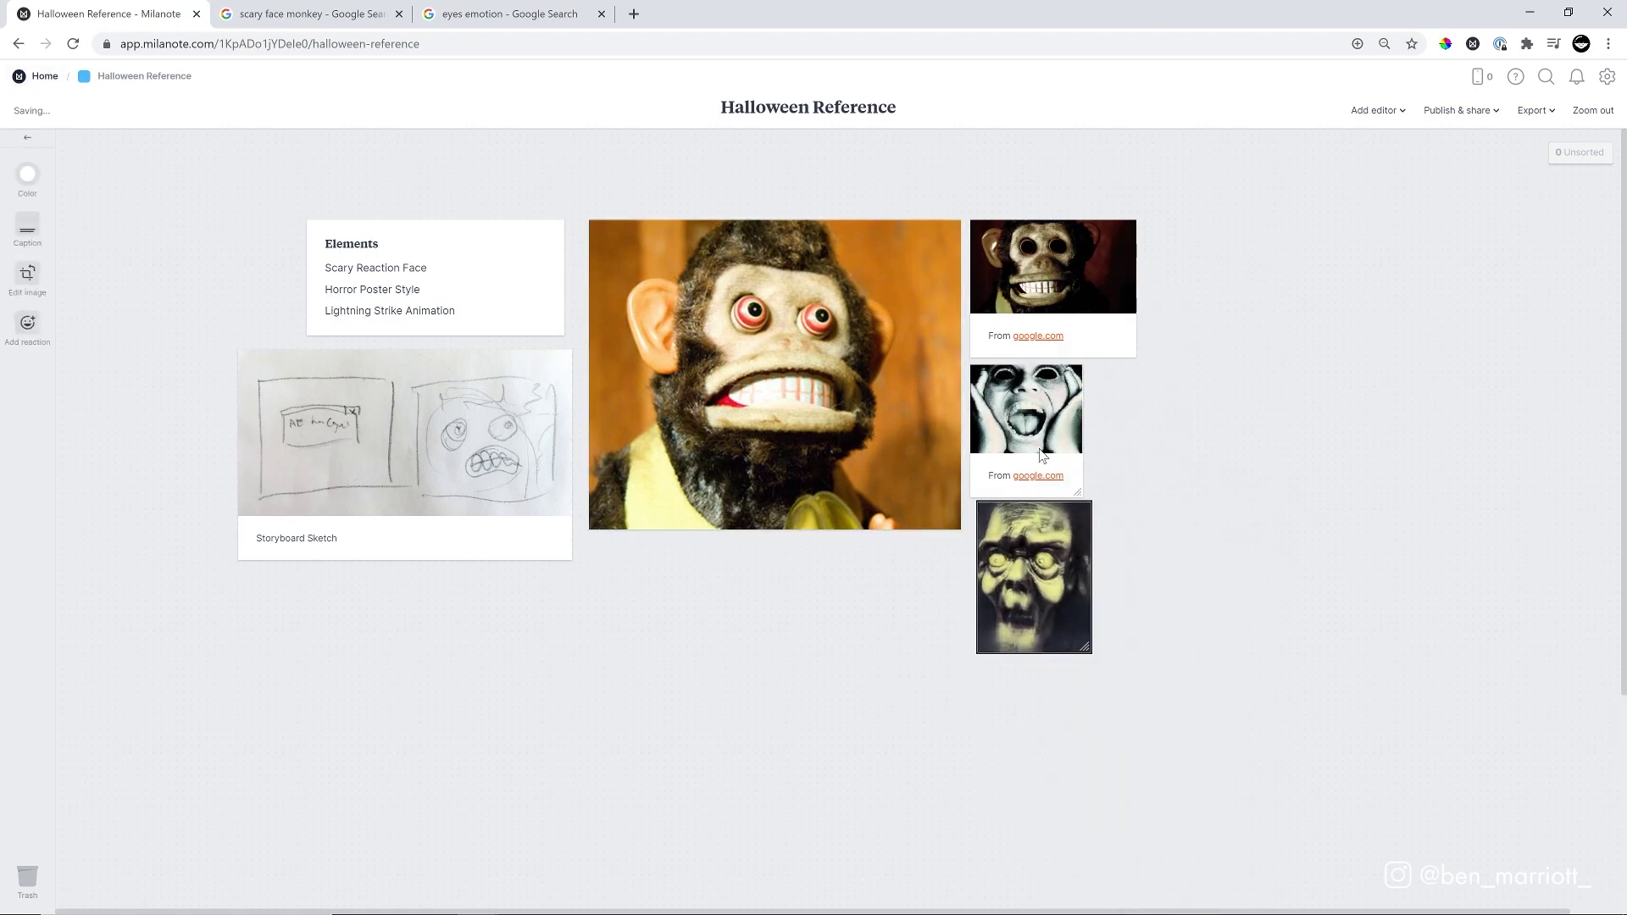
Step: Close the eyes emotion tab and search Google Images for "horror posters", narrowed to vintage
{"action": "left_click", "coordinate": [602, 13]}
{"action": "left_click", "coordinate": [312, 13]}
{"action": "scroll", "coordinate": [434, 250], "scroll_direction": "up", "scroll_amount": 5}
{"action": "triple_click", "coordinate": [254, 105]}
{"action": "type", "text": "horror"}
{"action": "left_click", "coordinate": [248, 167]}
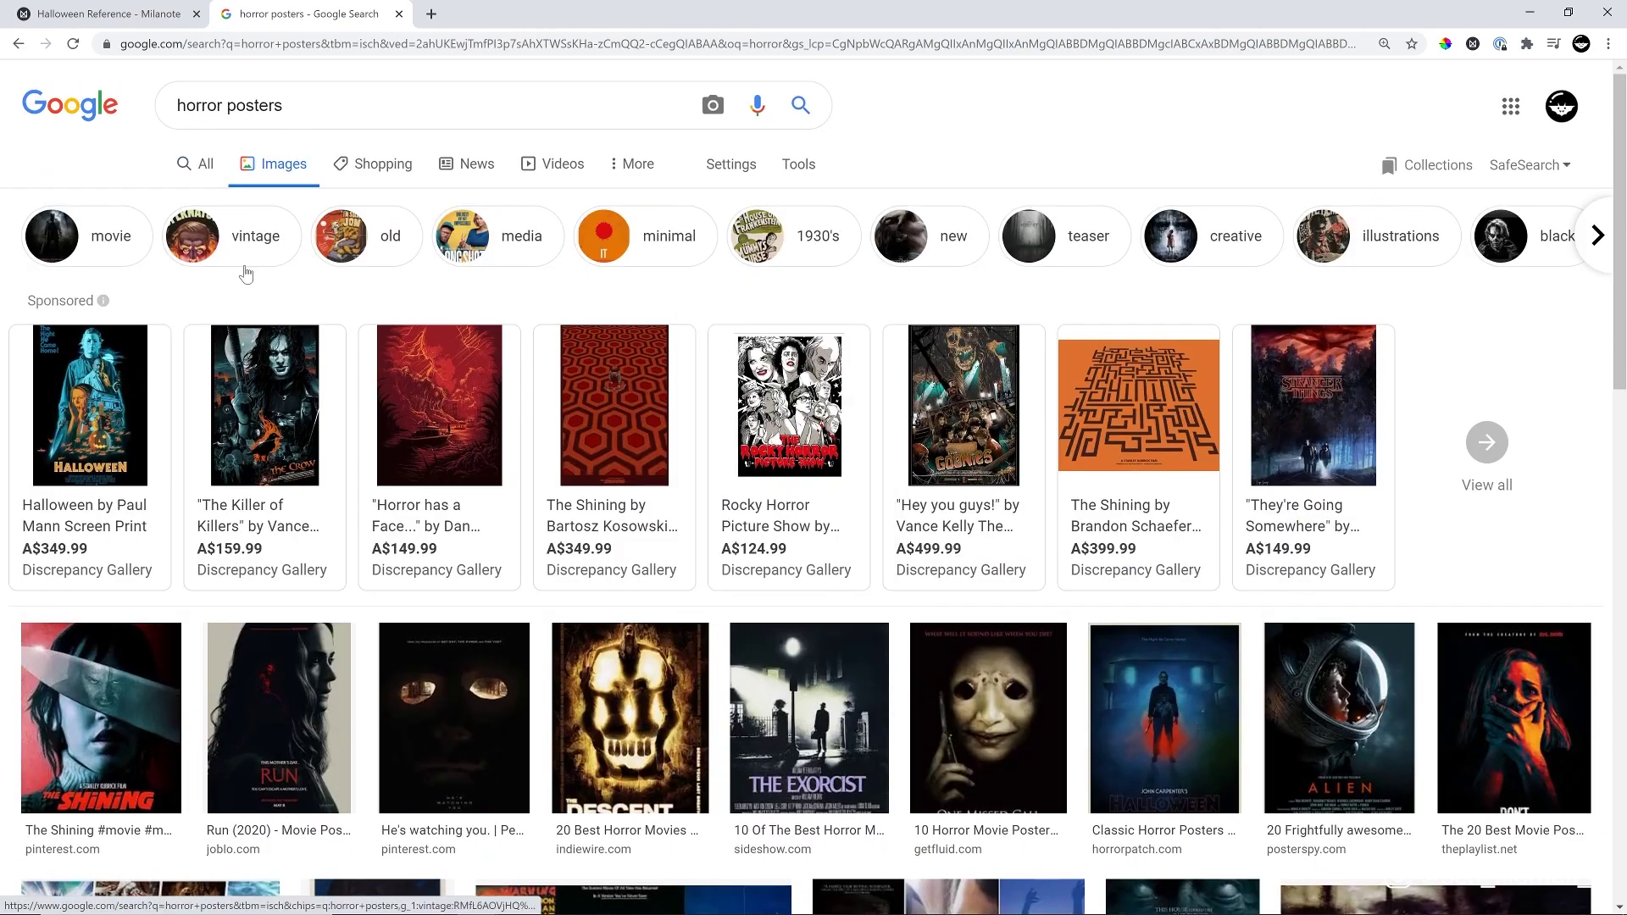
{"action": "left_click", "coordinate": [244, 247]}
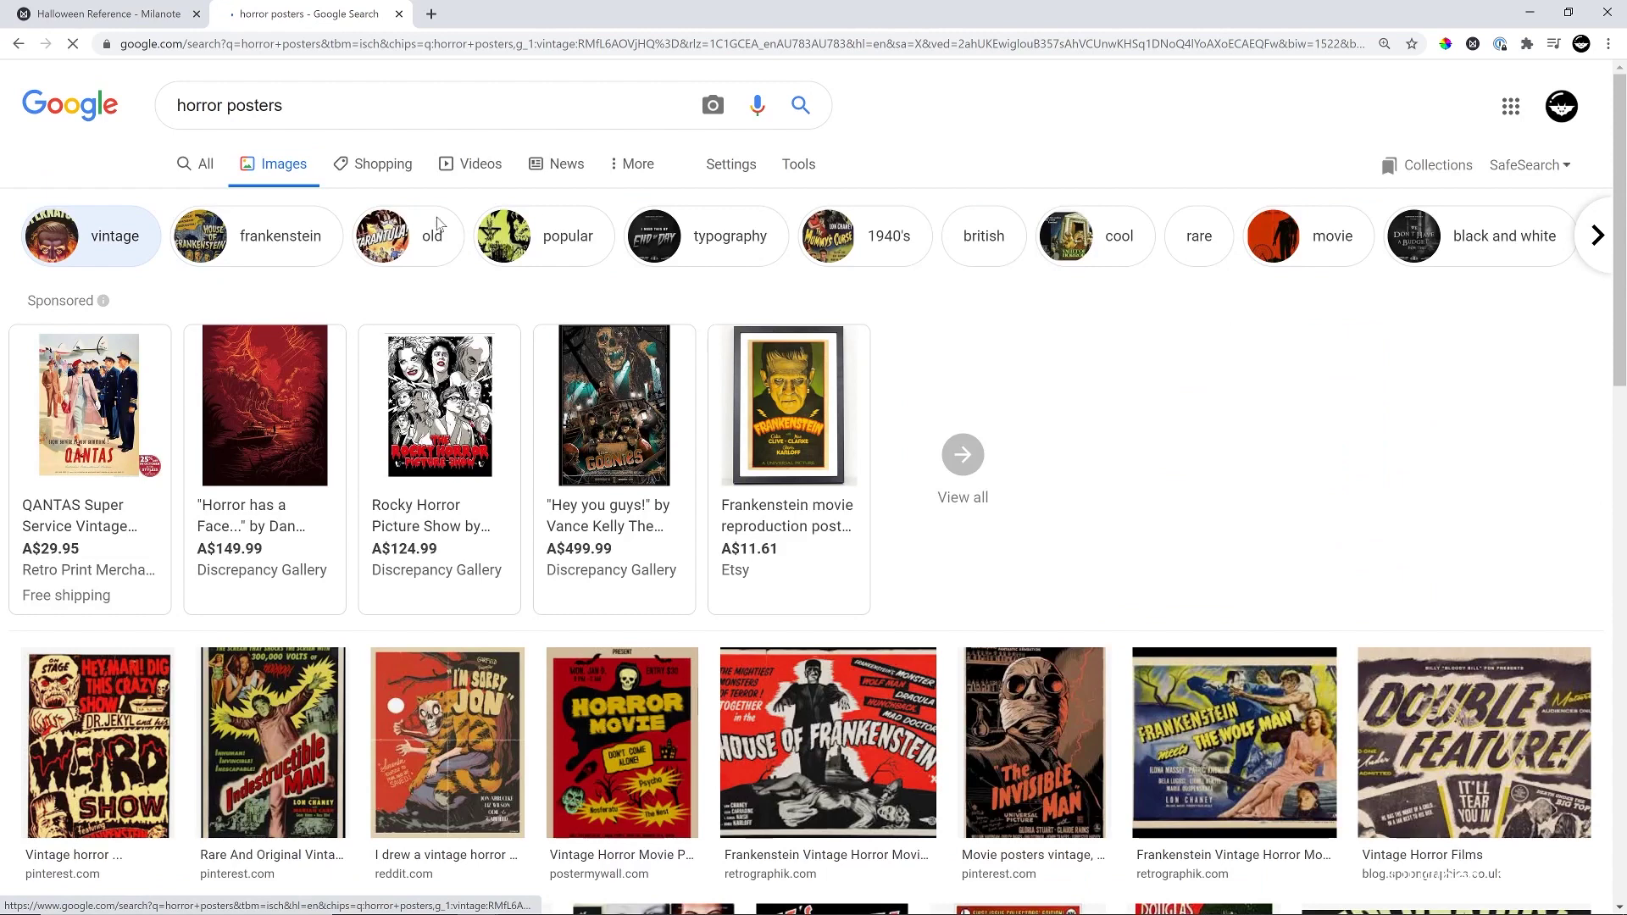
Step: Save the Murders in the Zoo and The Bride of Frankenstein posters from the vintage horror poster results to the Halloween Reference board
{"action": "scroll", "coordinate": [521, 514], "scroll_direction": "down", "scroll_amount": 4}
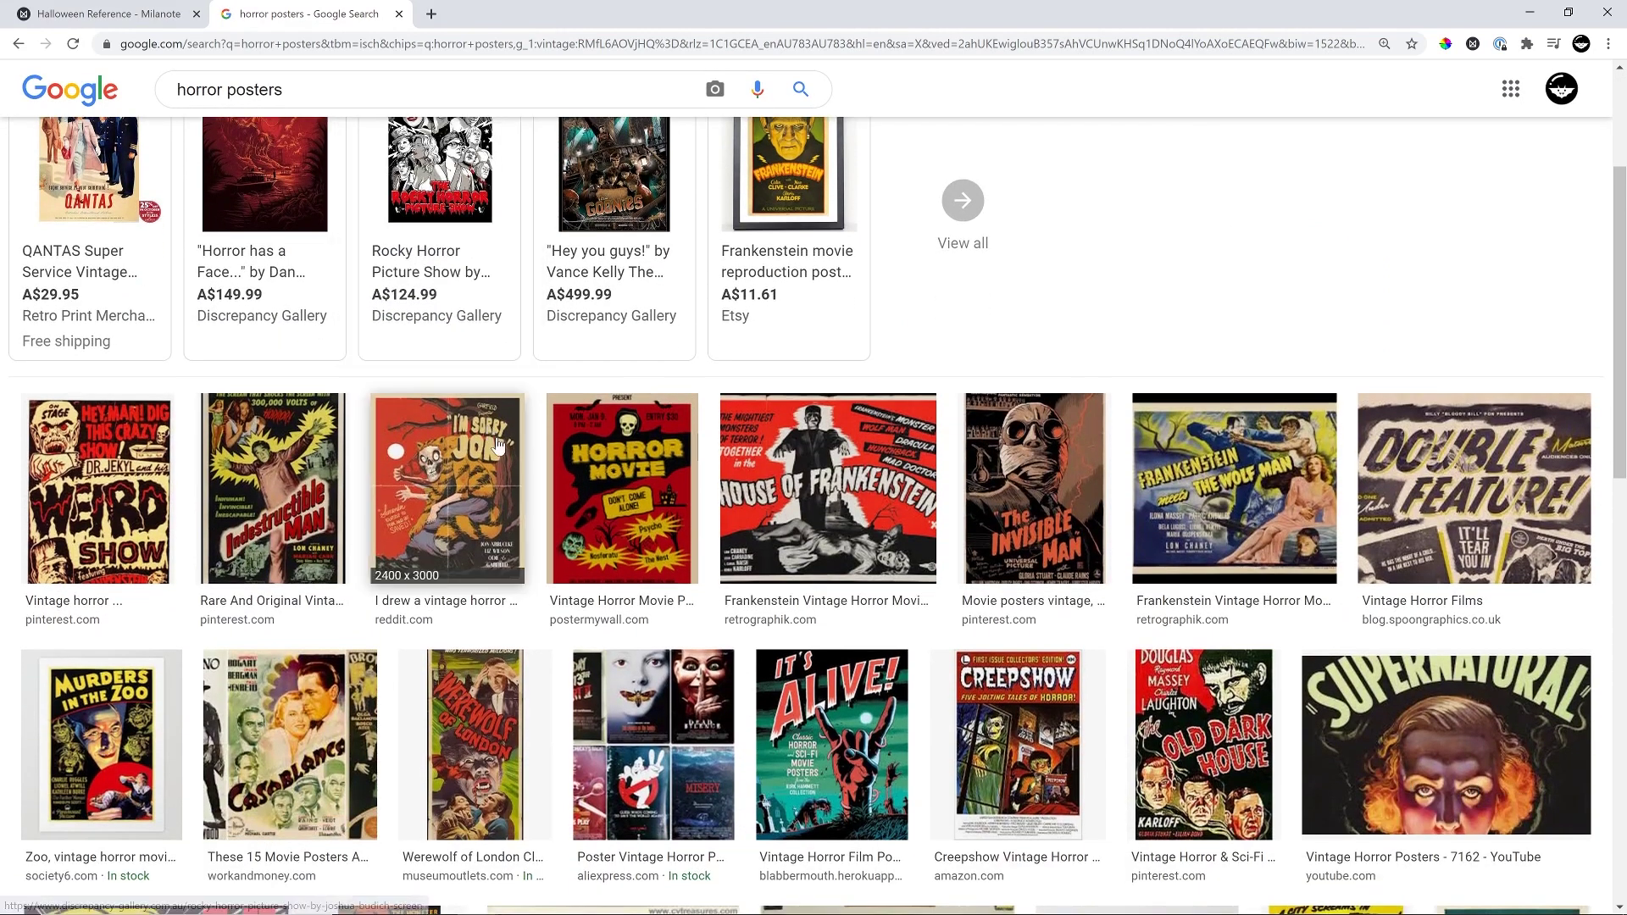
{"action": "scroll", "coordinate": [462, 436], "scroll_direction": "down", "scroll_amount": 2}
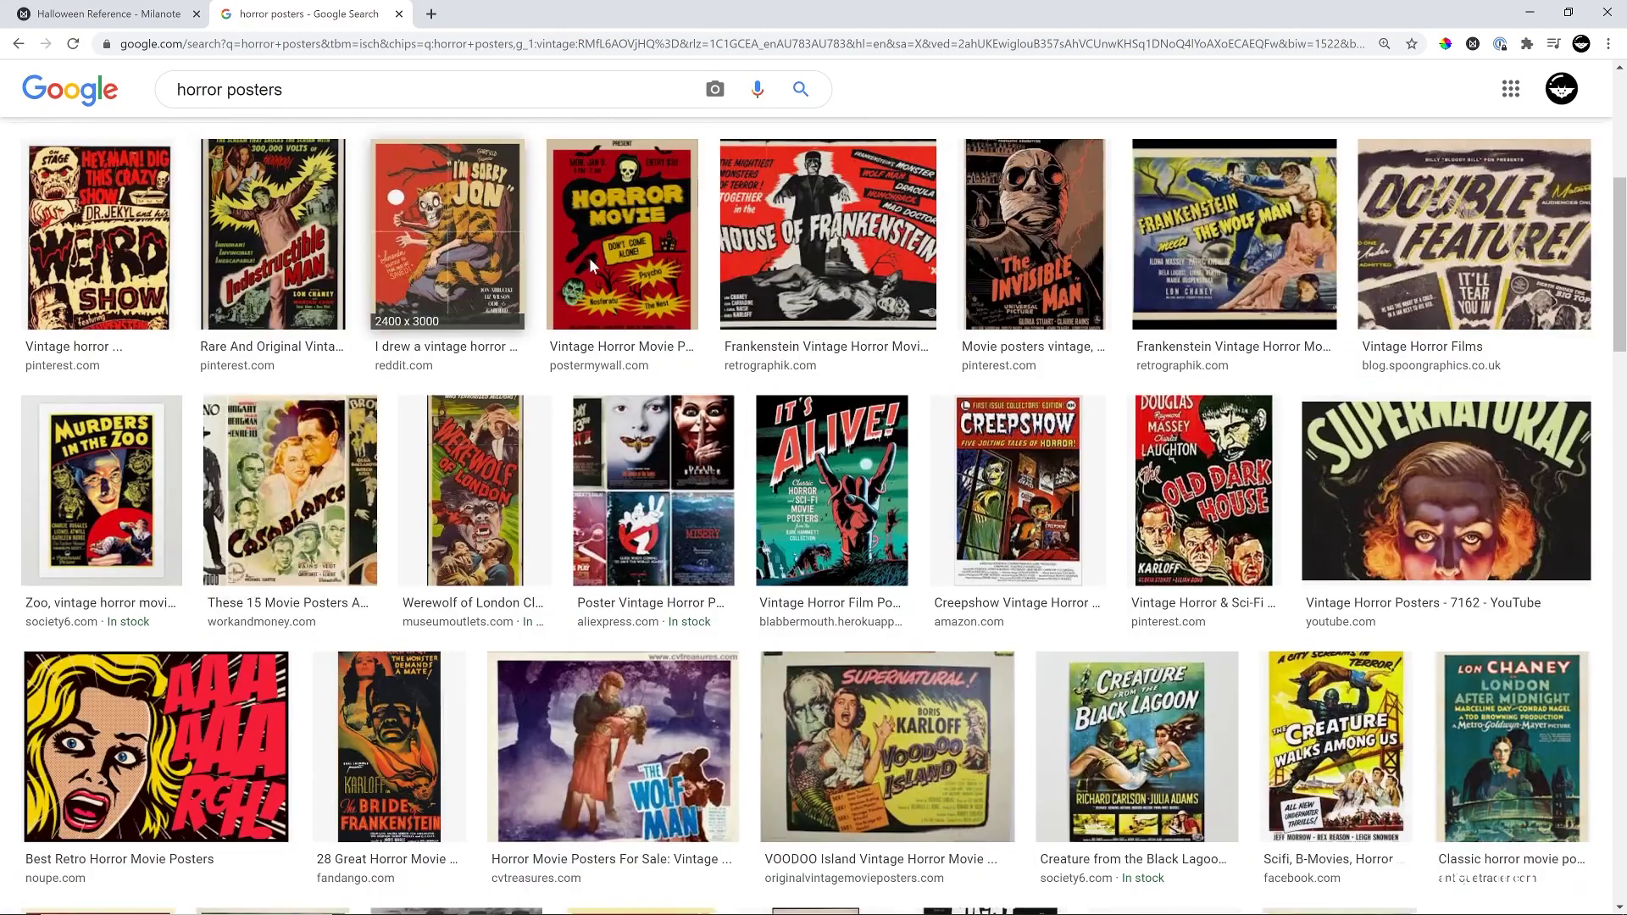
{"action": "left_click", "coordinate": [93, 443]}
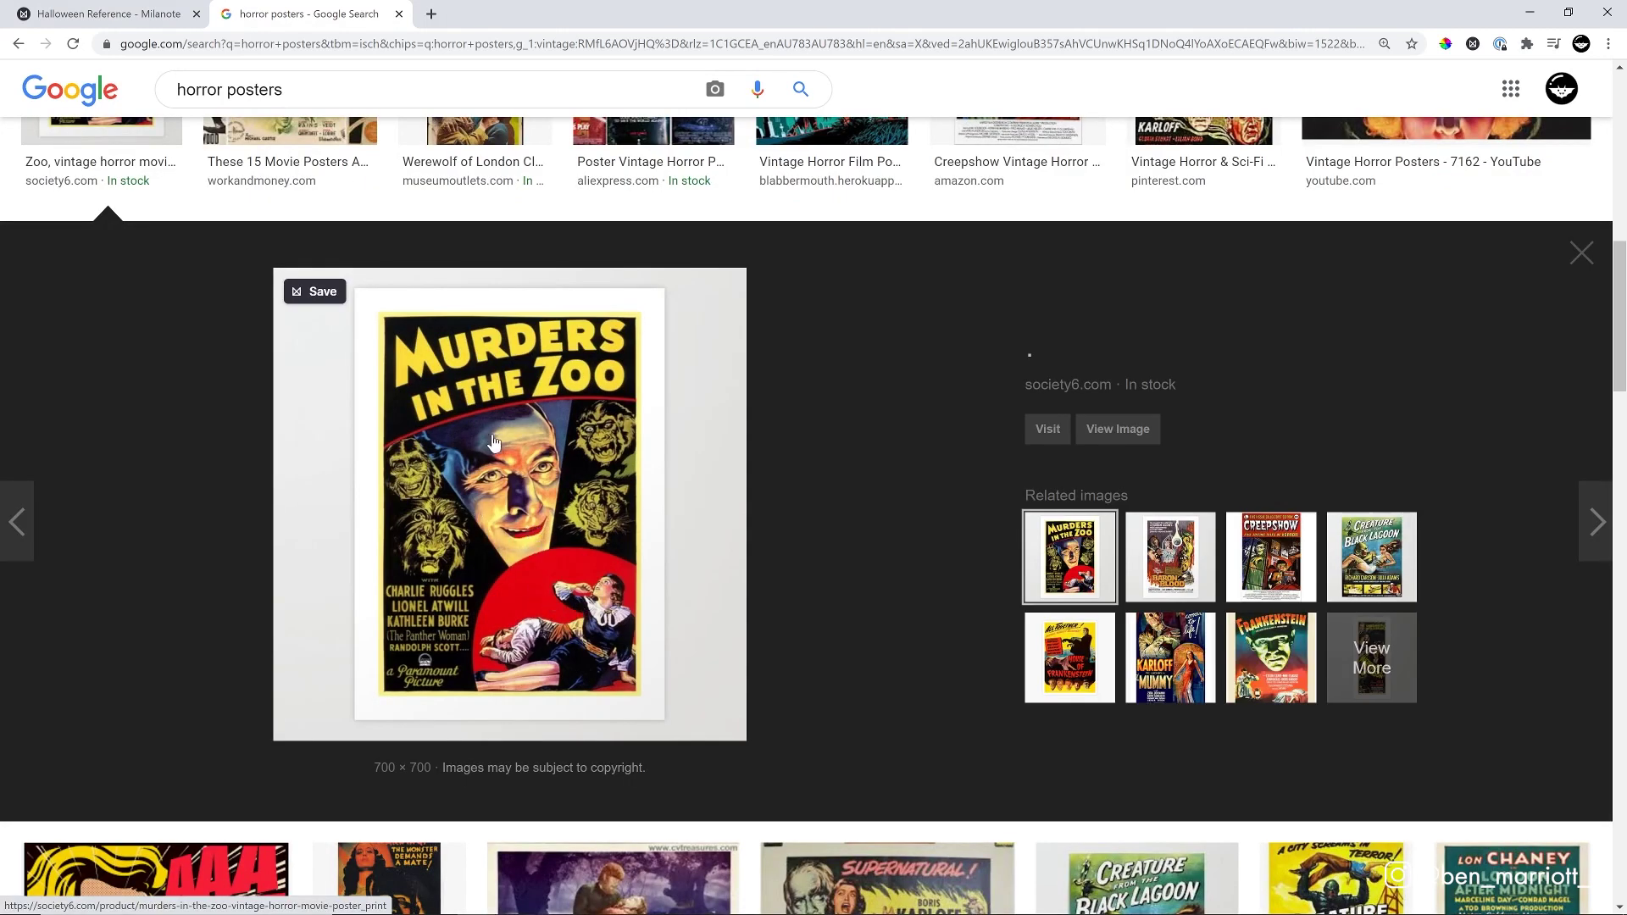
{"action": "left_click", "coordinate": [321, 291]}
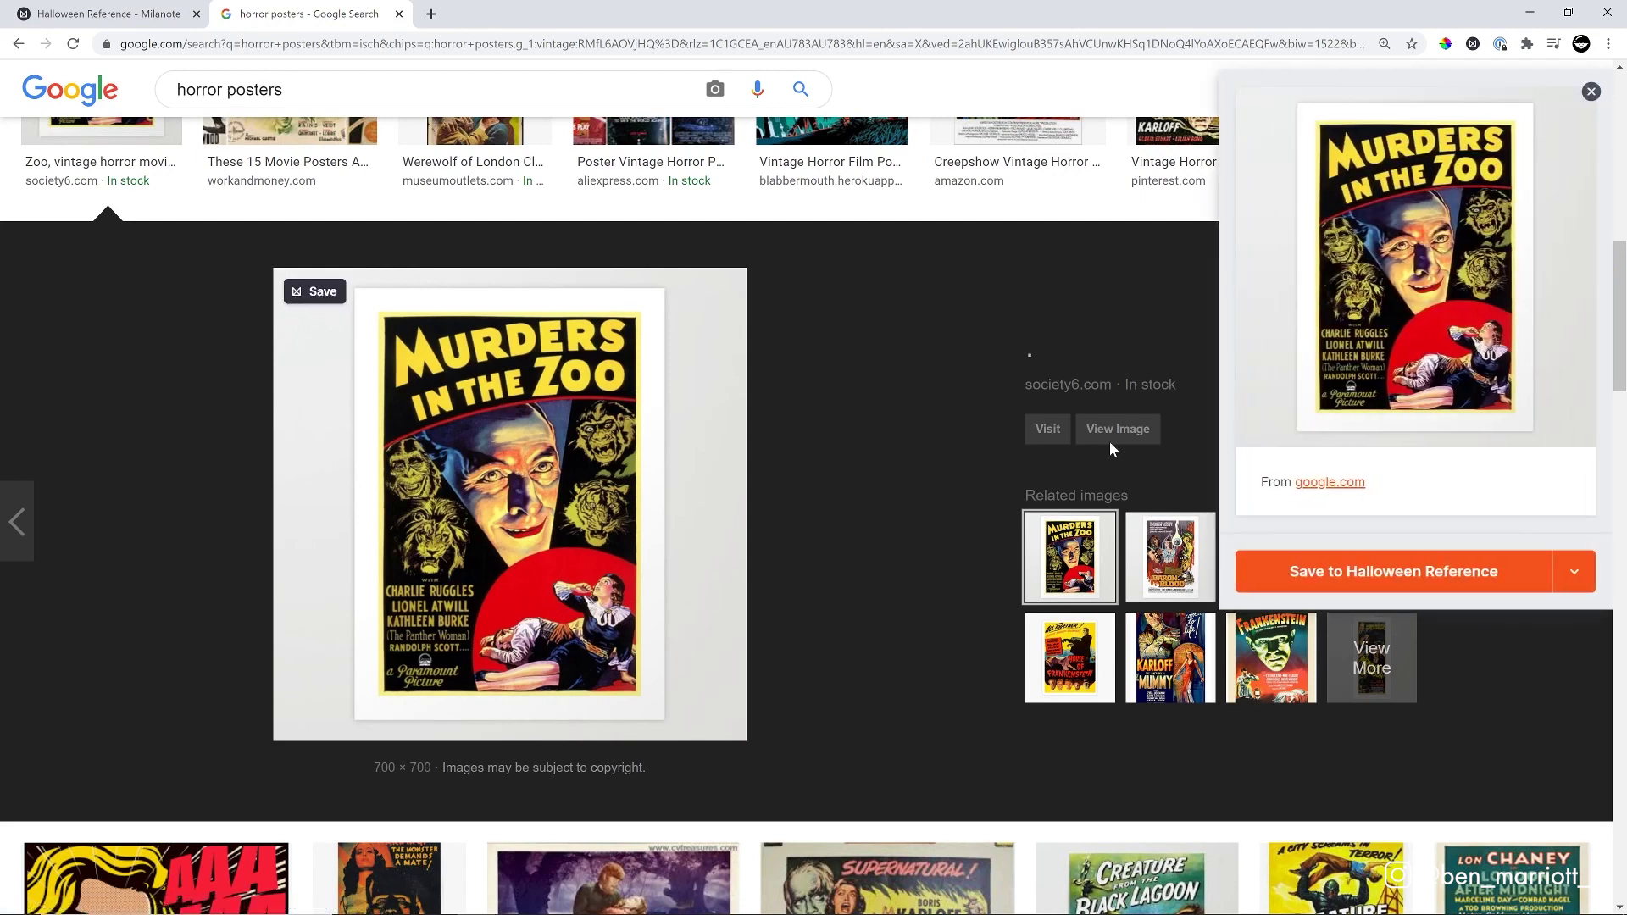
{"action": "left_click", "coordinate": [389, 877]}
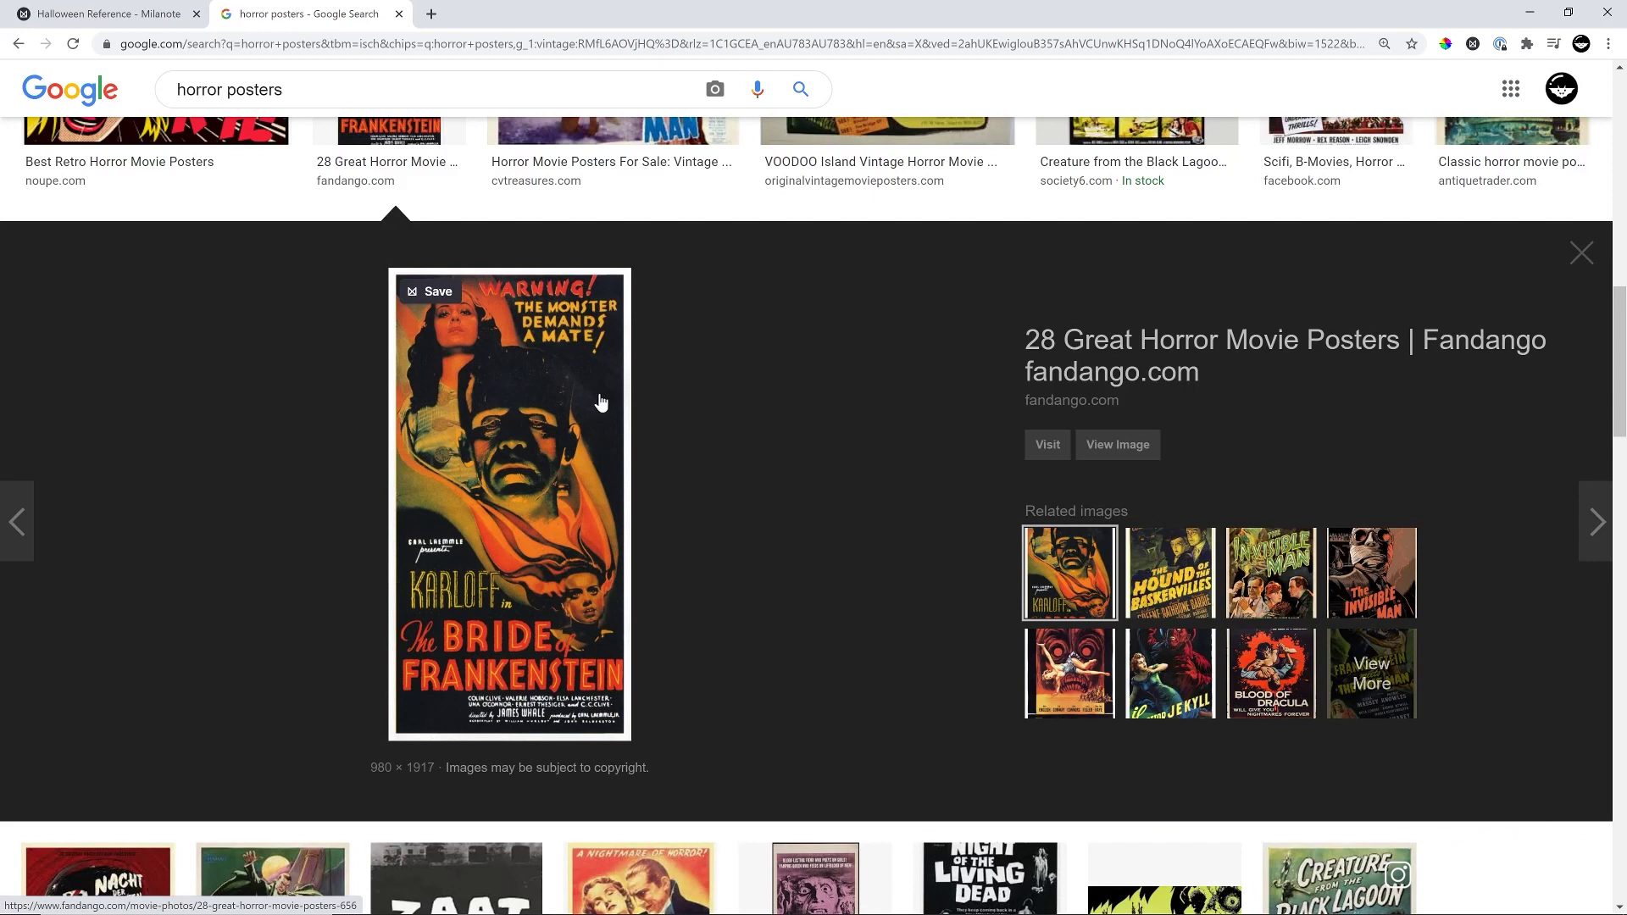
{"action": "left_click", "coordinate": [438, 291]}
Step: Save the blue Dracula poster to the board and check the related Mummy and caped Dracula posters
{"action": "left_click", "coordinate": [1354, 796]}
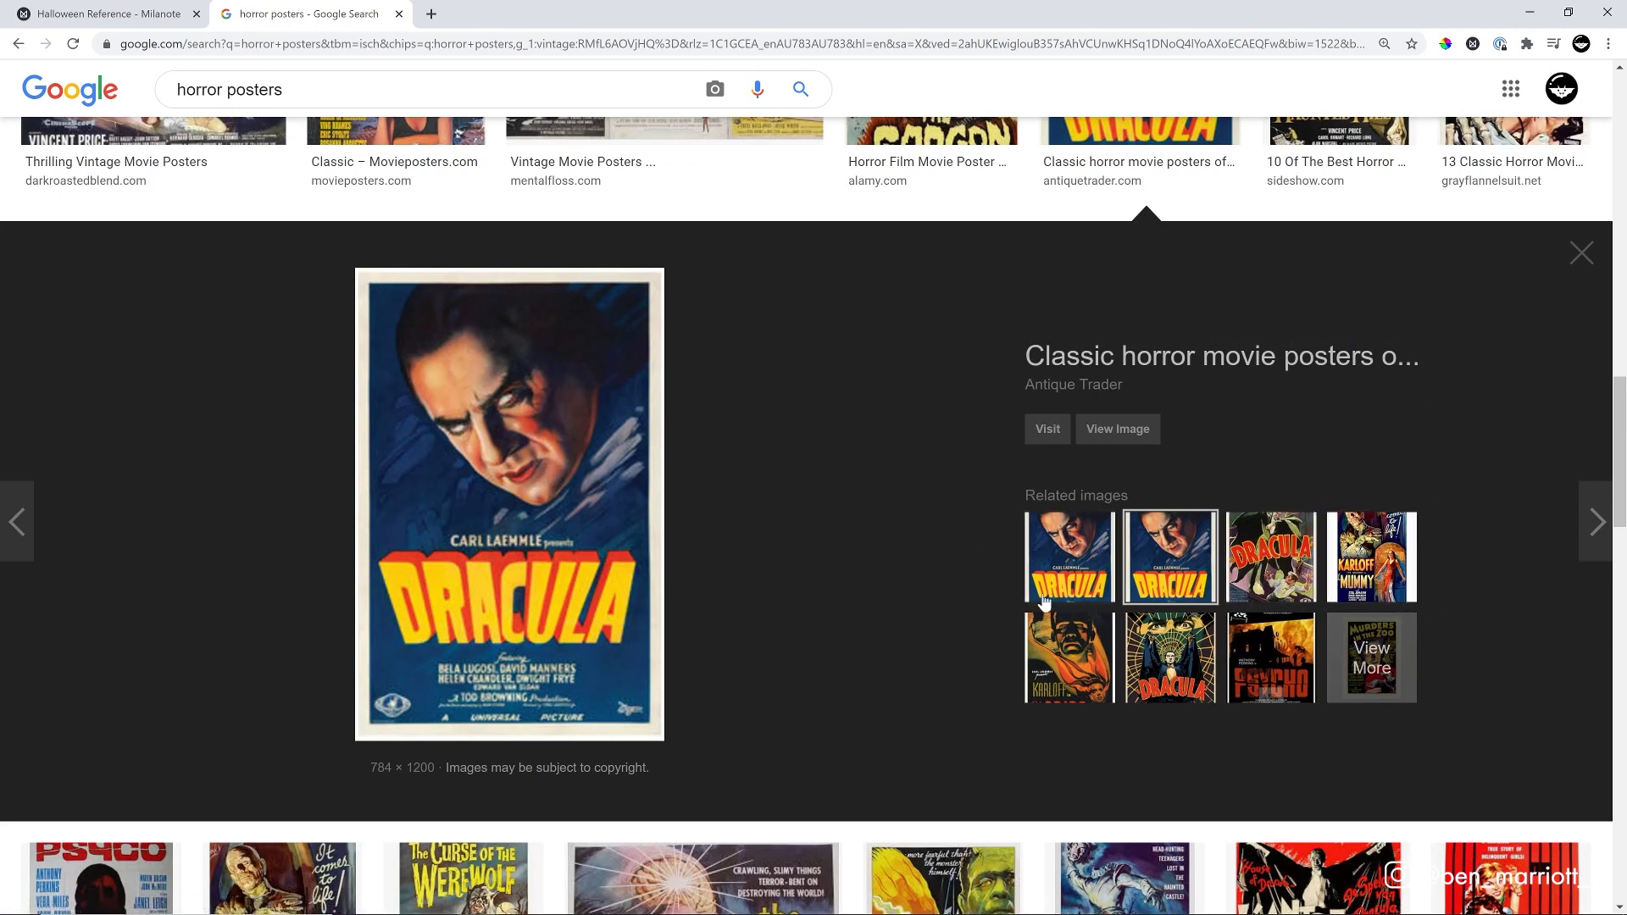
{"action": "left_click", "coordinate": [1373, 572]}
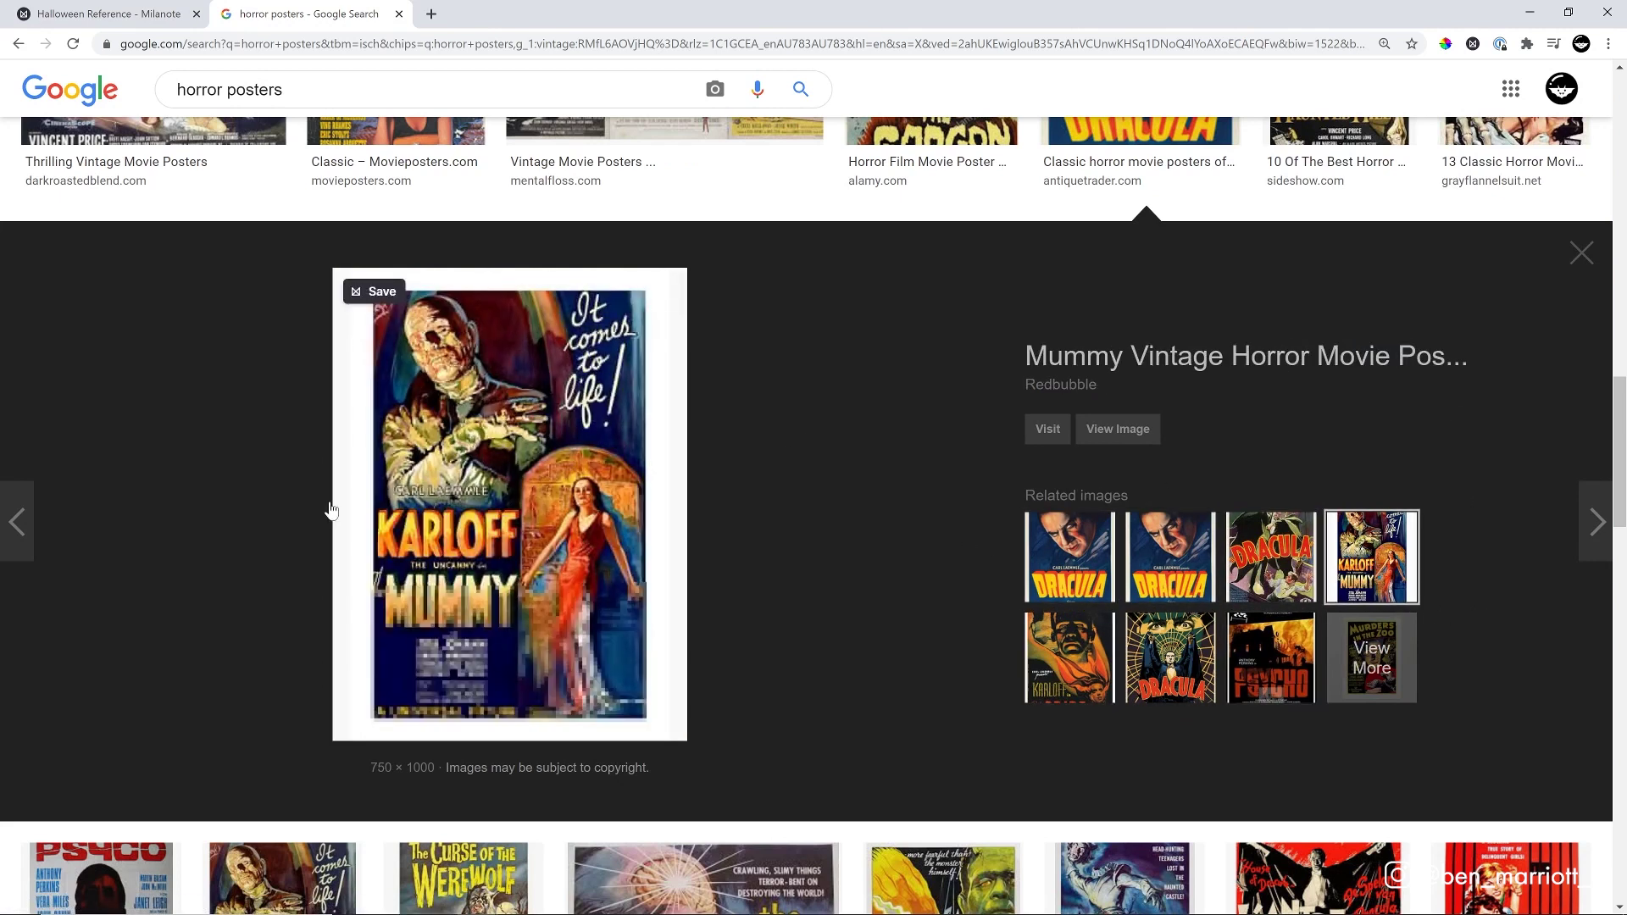
{"action": "left_click", "coordinate": [1244, 576]}
{"action": "scroll", "coordinate": [980, 483], "scroll_direction": "down", "scroll_amount": 2}
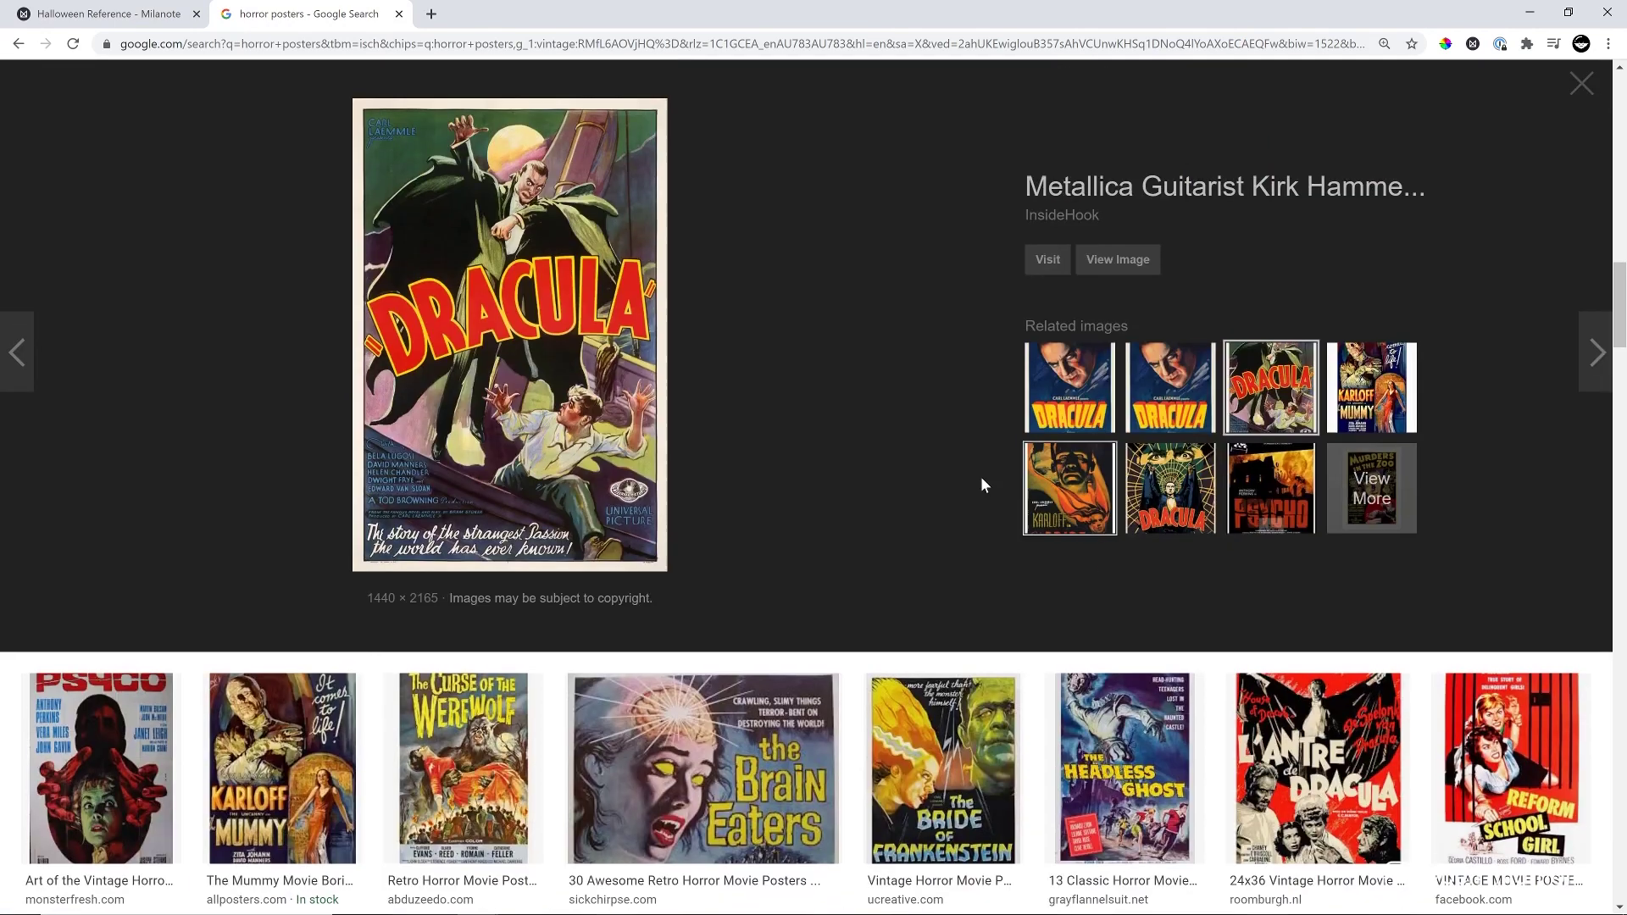
{"action": "scroll", "coordinate": [1033, 437], "scroll_direction": "up", "scroll_amount": 3}
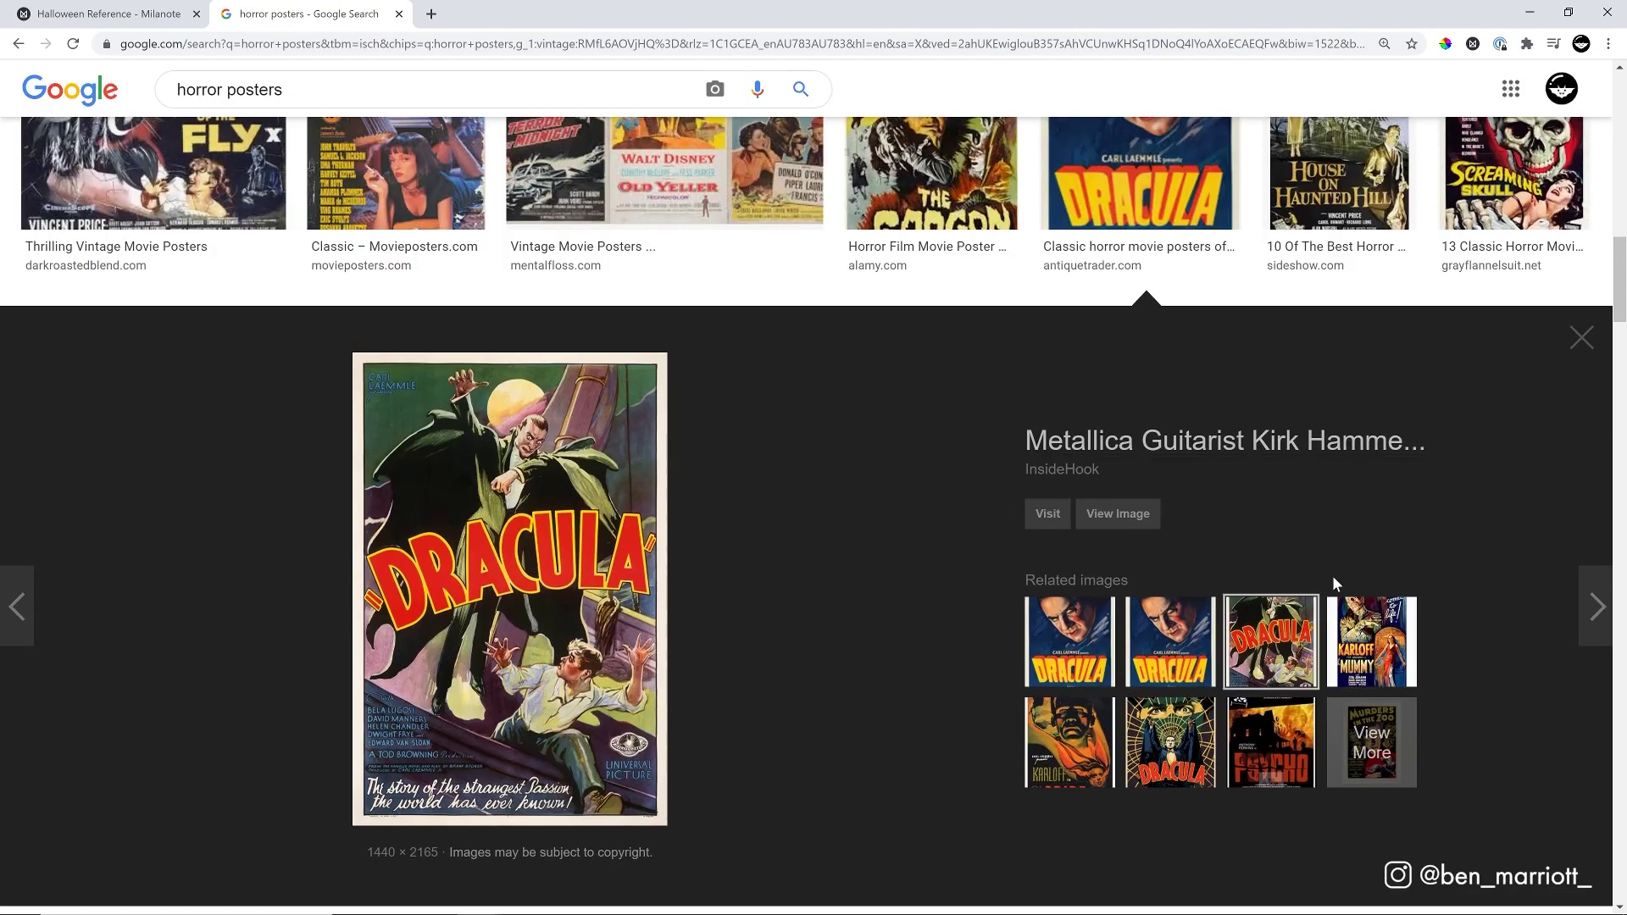
Step: Search Pinterest for "horror poster" in a new tab and save the Bride of Chucky poster to the board
{"action": "left_click", "coordinate": [431, 14]}
{"action": "type", "text": "horror poster"}
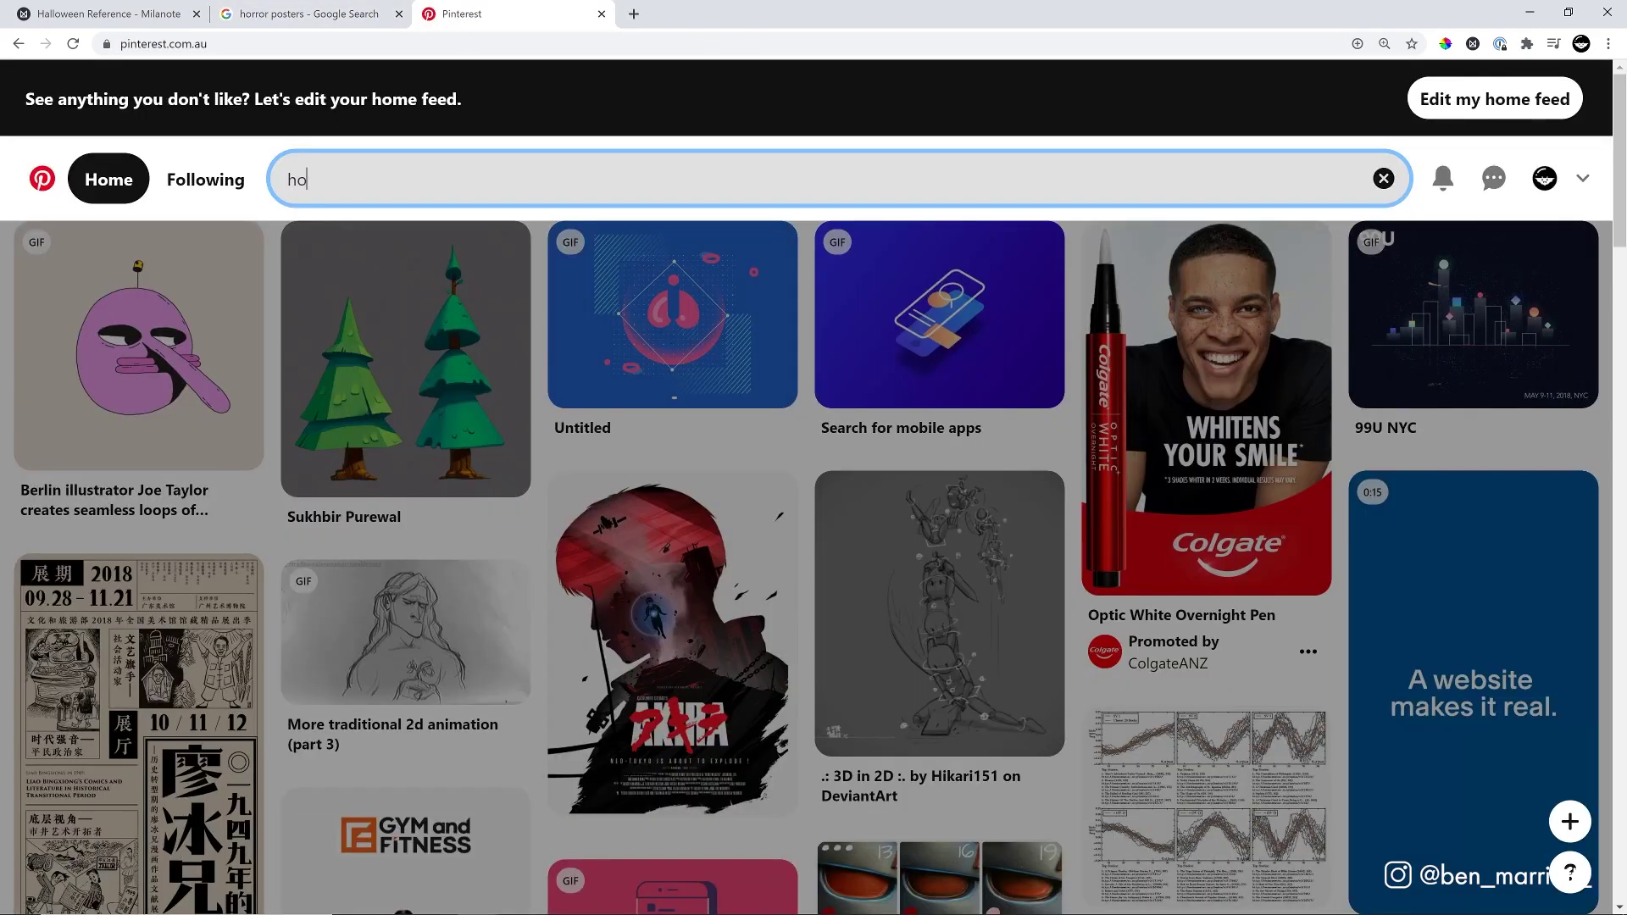
{"action": "key", "text": "Return"}
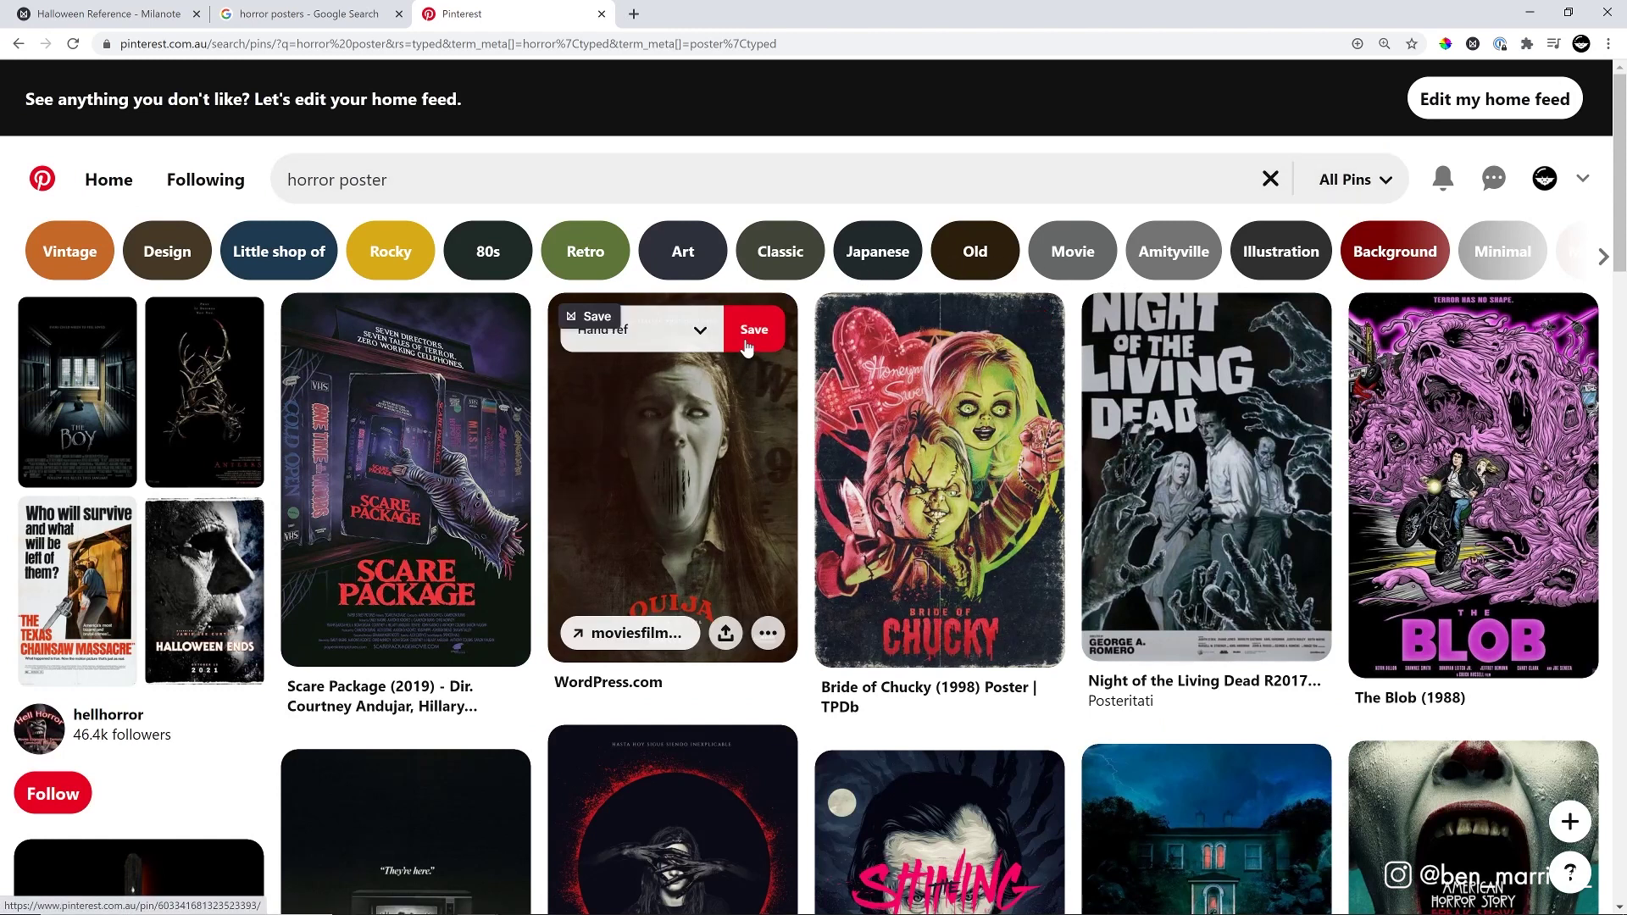
{"action": "left_click", "coordinate": [863, 318]}
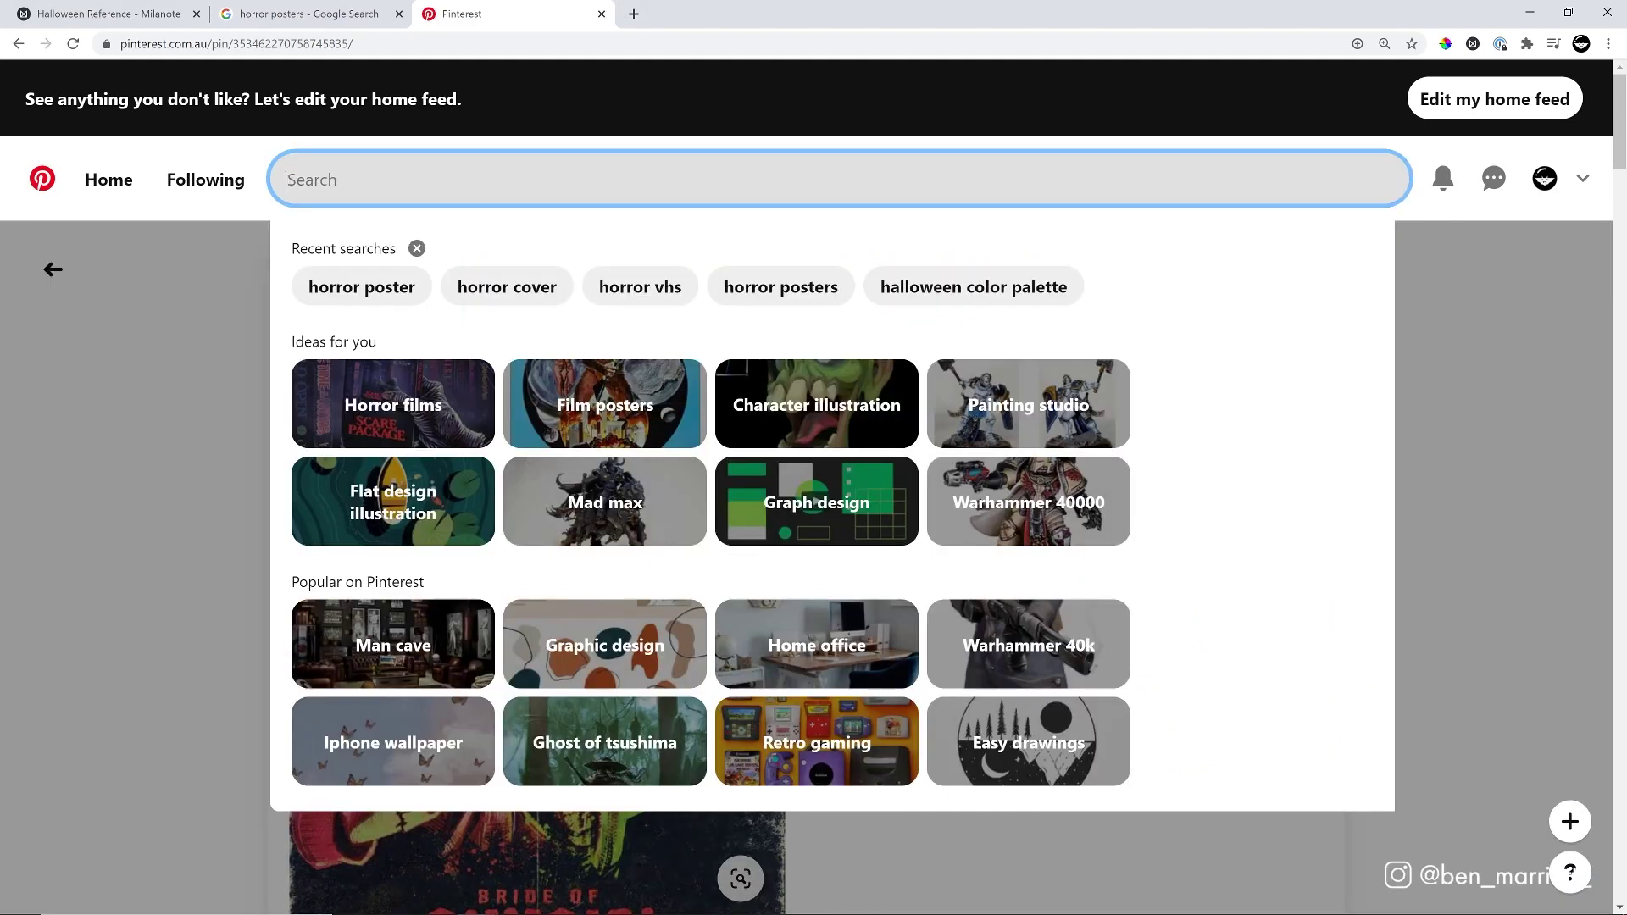
Step: Search Pinterest for "horror cover" and save the Slime book cover to the Halloween Reference board
{"action": "type", "text": "horror"}
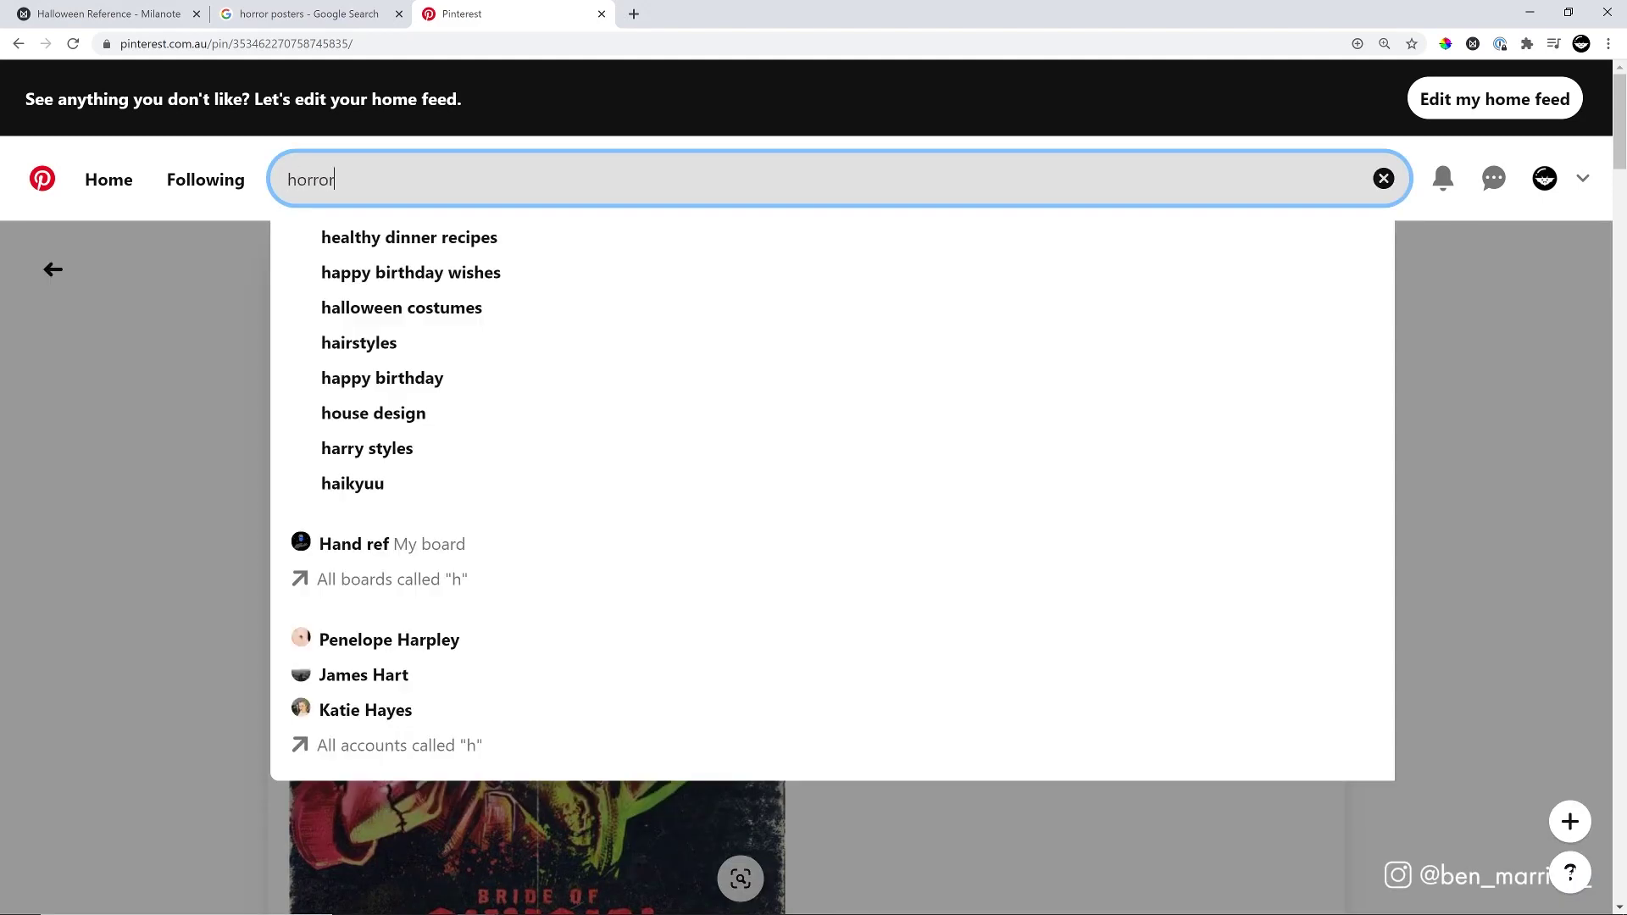
{"action": "type", "text": " cover"}
{"action": "key", "text": "Return"}
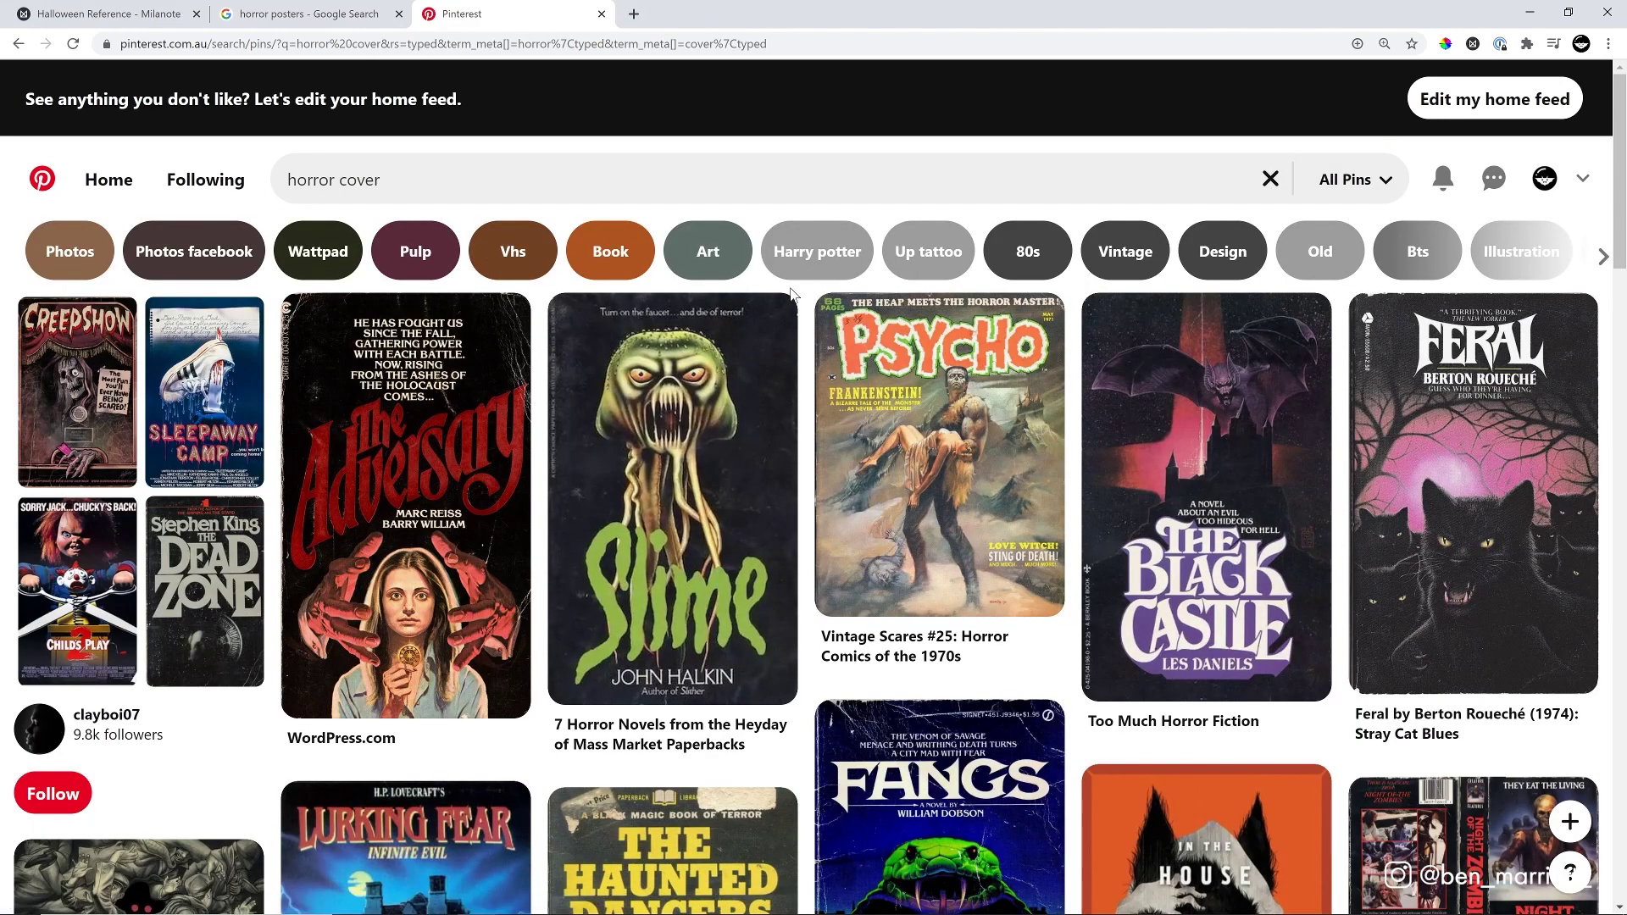
{"action": "scroll", "coordinate": [792, 292], "scroll_direction": "down", "scroll_amount": 1}
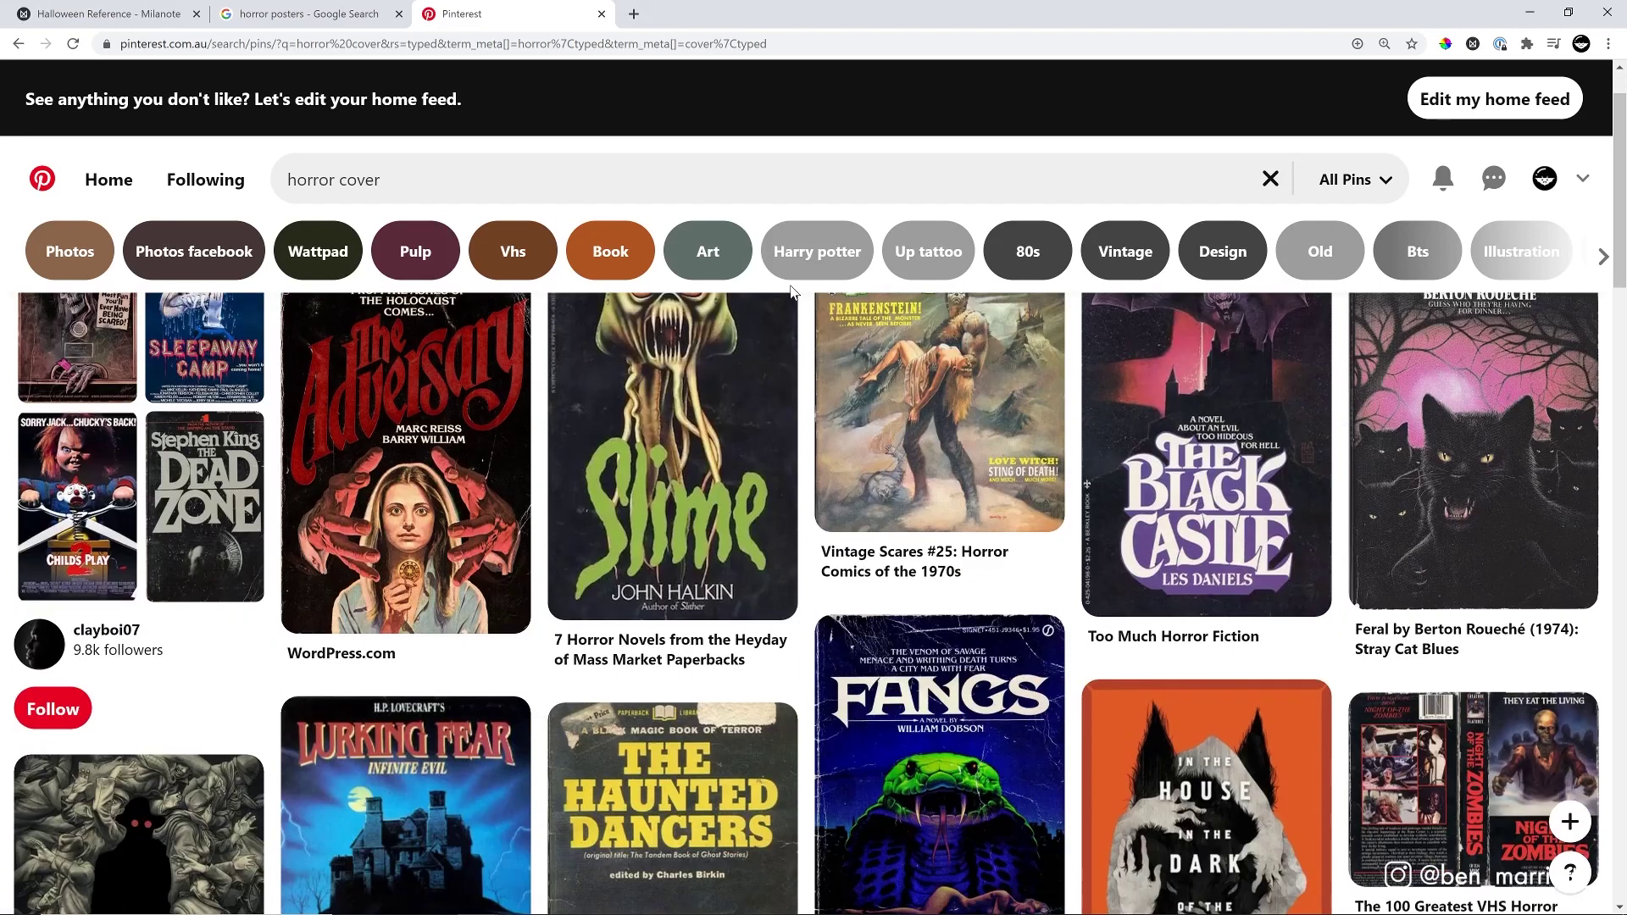
{"action": "scroll", "coordinate": [644, 322], "scroll_direction": "up", "scroll_amount": 1}
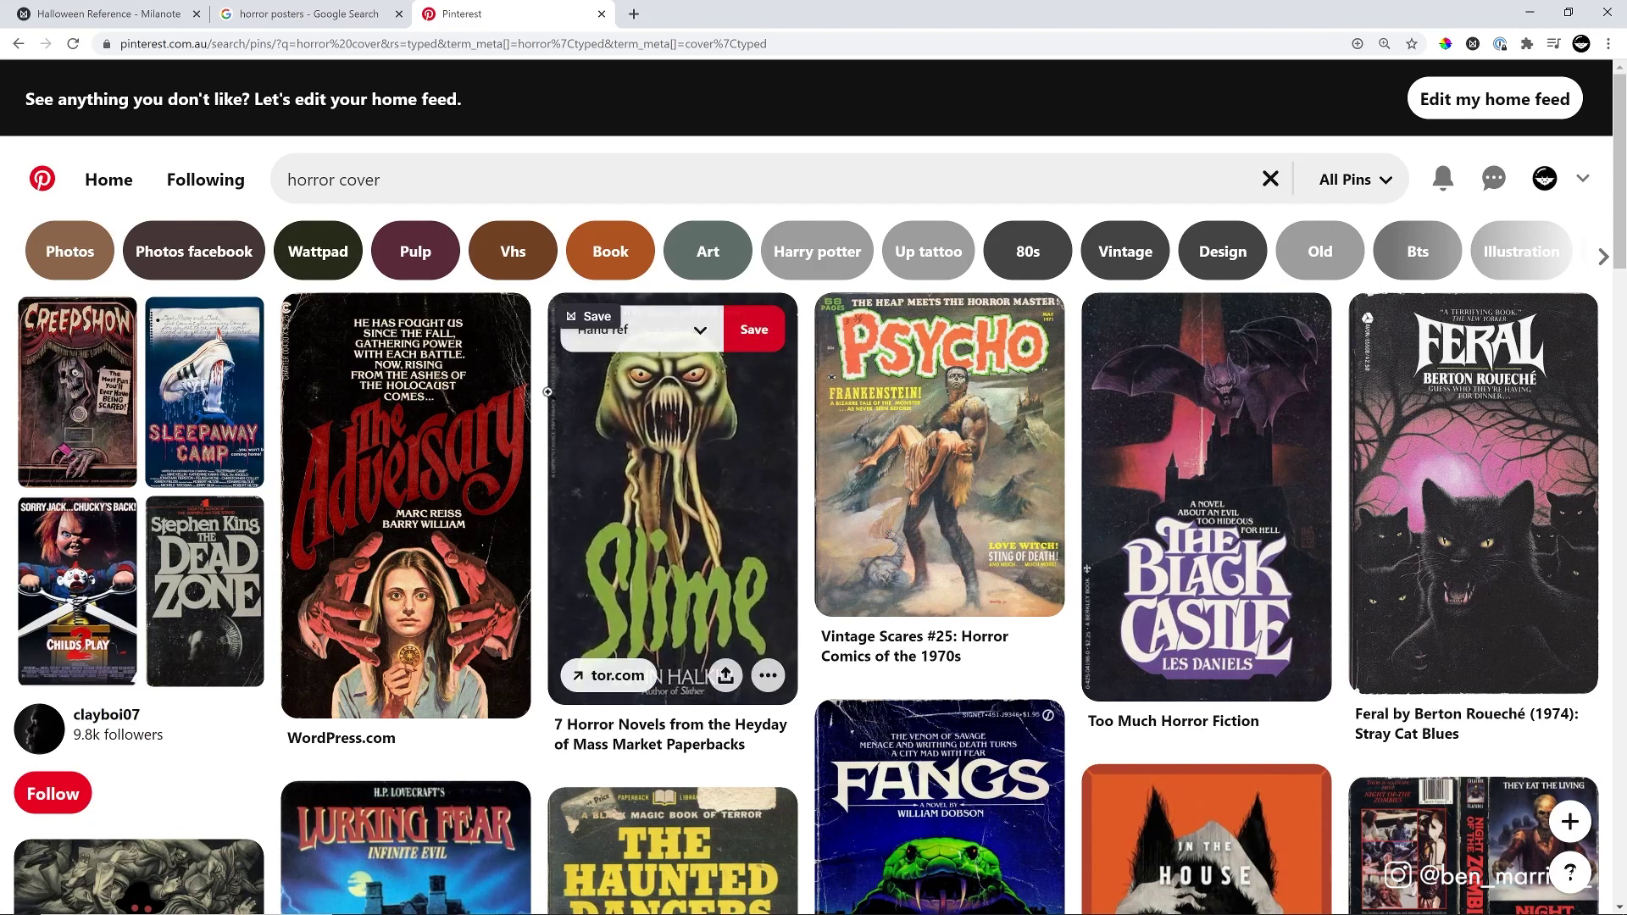
{"action": "left_click", "coordinate": [597, 317]}
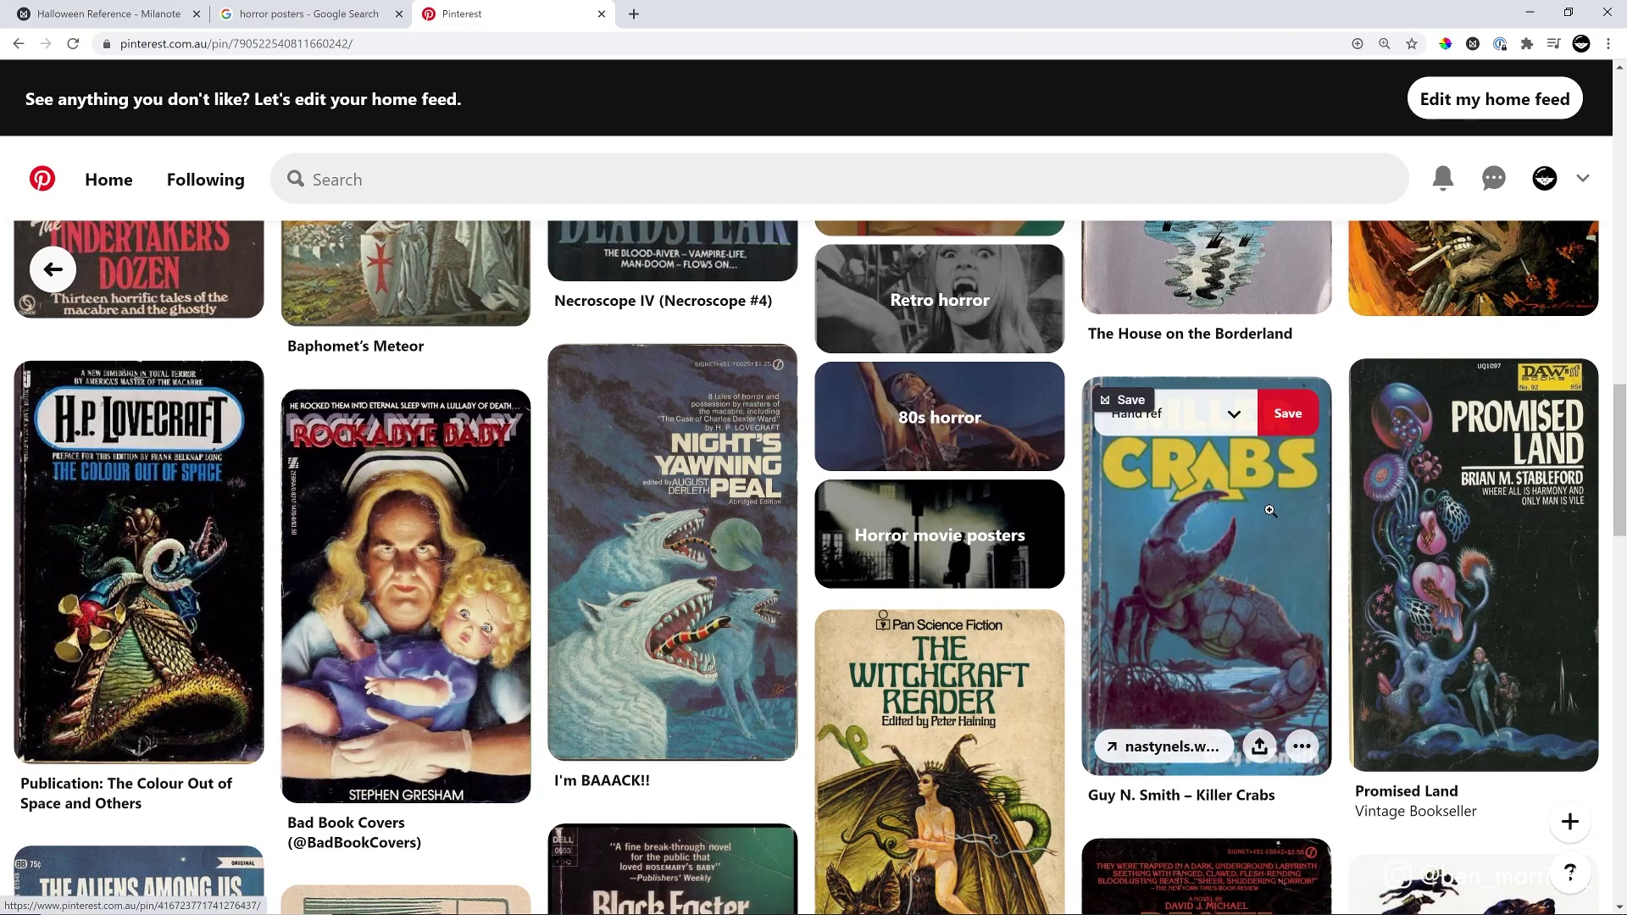
Step: Open the Killer Crabs book cover among the related pins, save it to the board and return to the pins
{"action": "left_click", "coordinate": [1219, 518]}
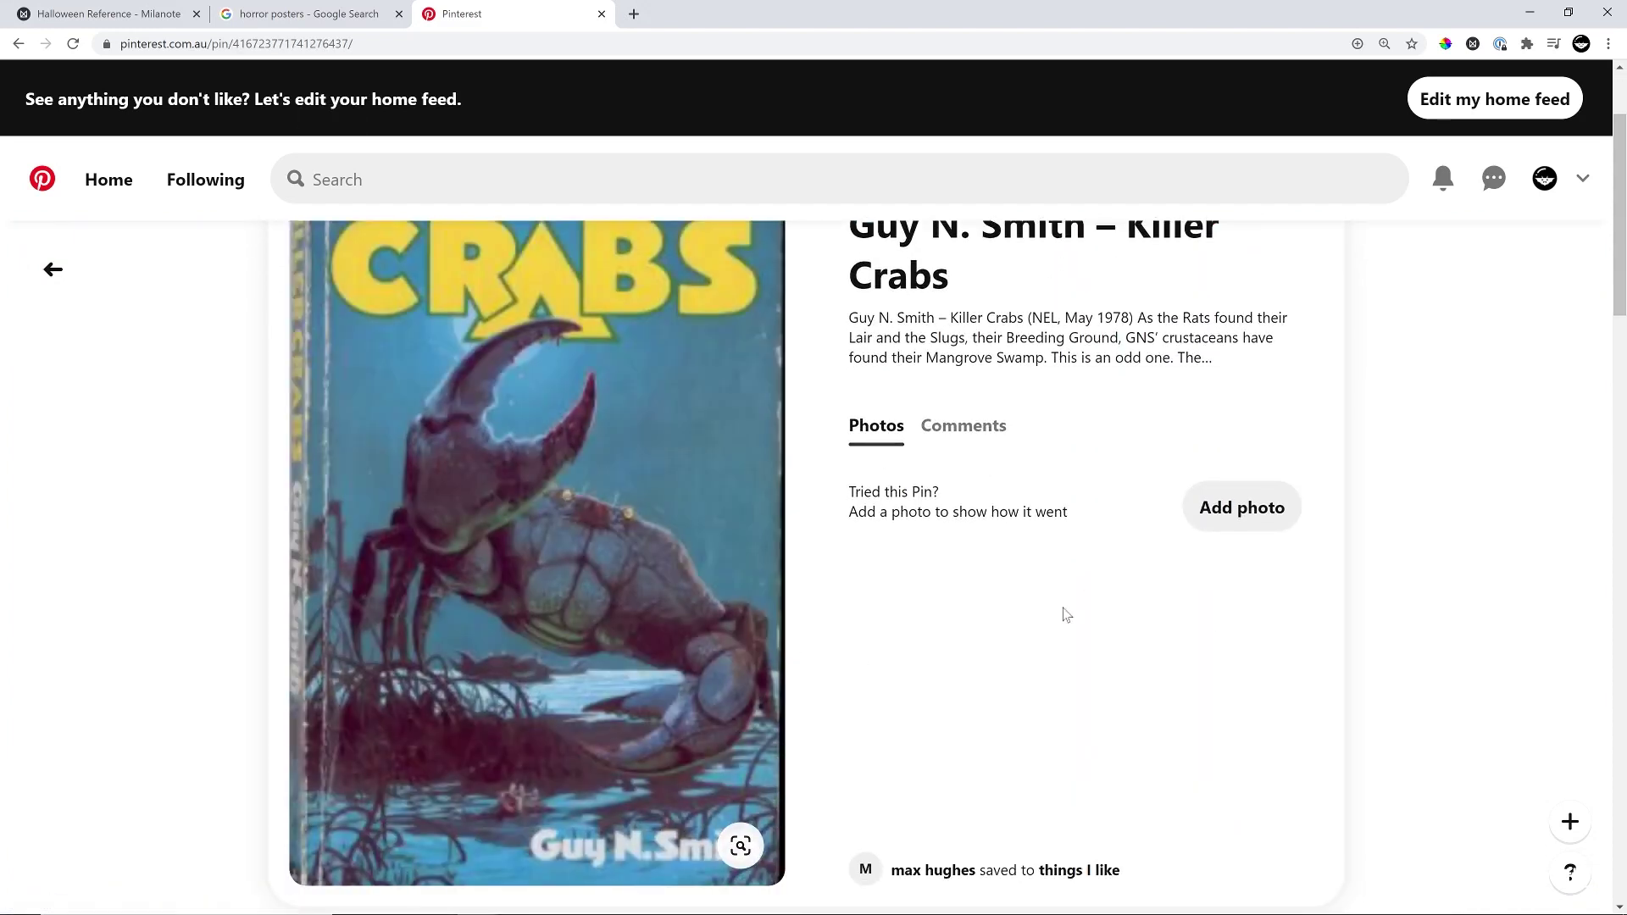
{"action": "scroll", "coordinate": [606, 545], "scroll_direction": "up", "scroll_amount": 2}
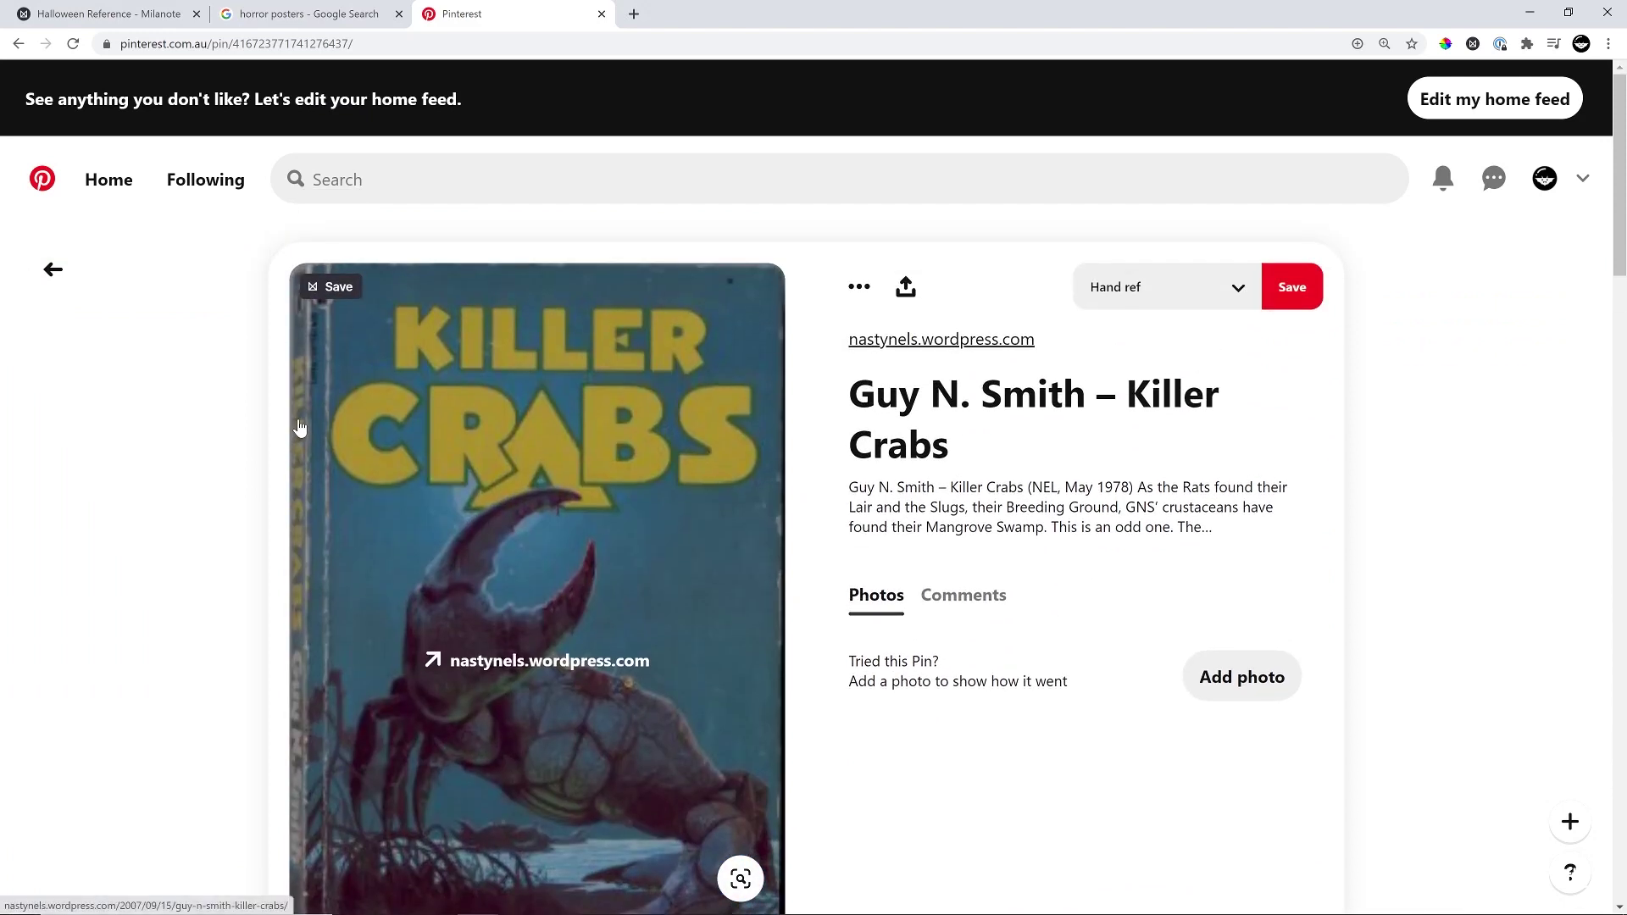
{"action": "left_click", "coordinate": [349, 291]}
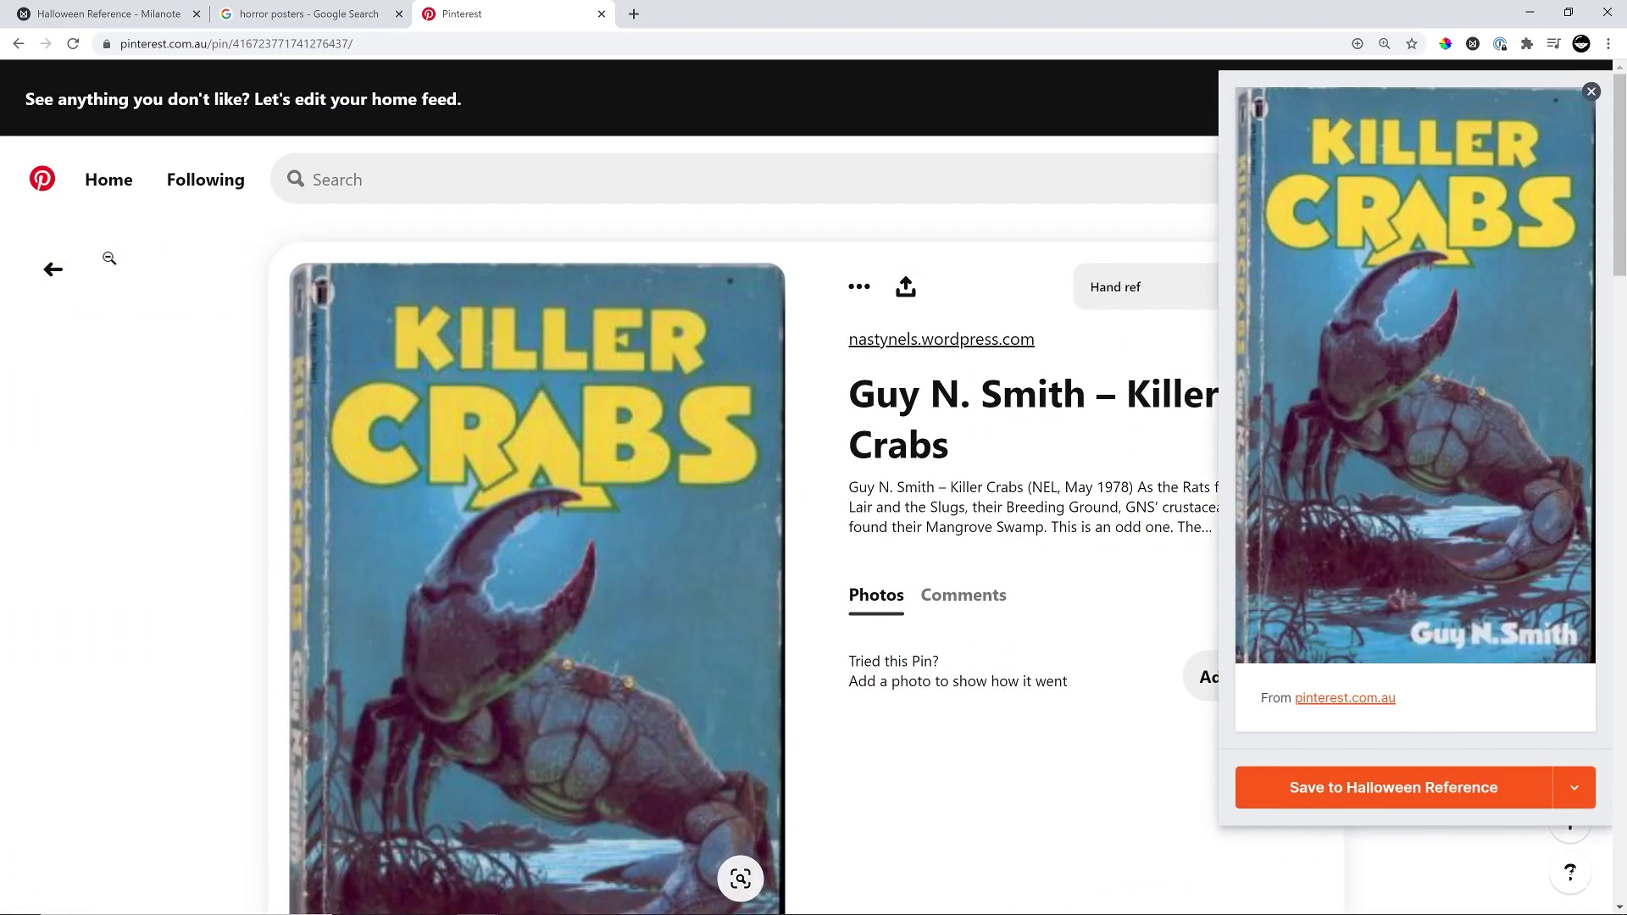
{"action": "left_click", "coordinate": [53, 269]}
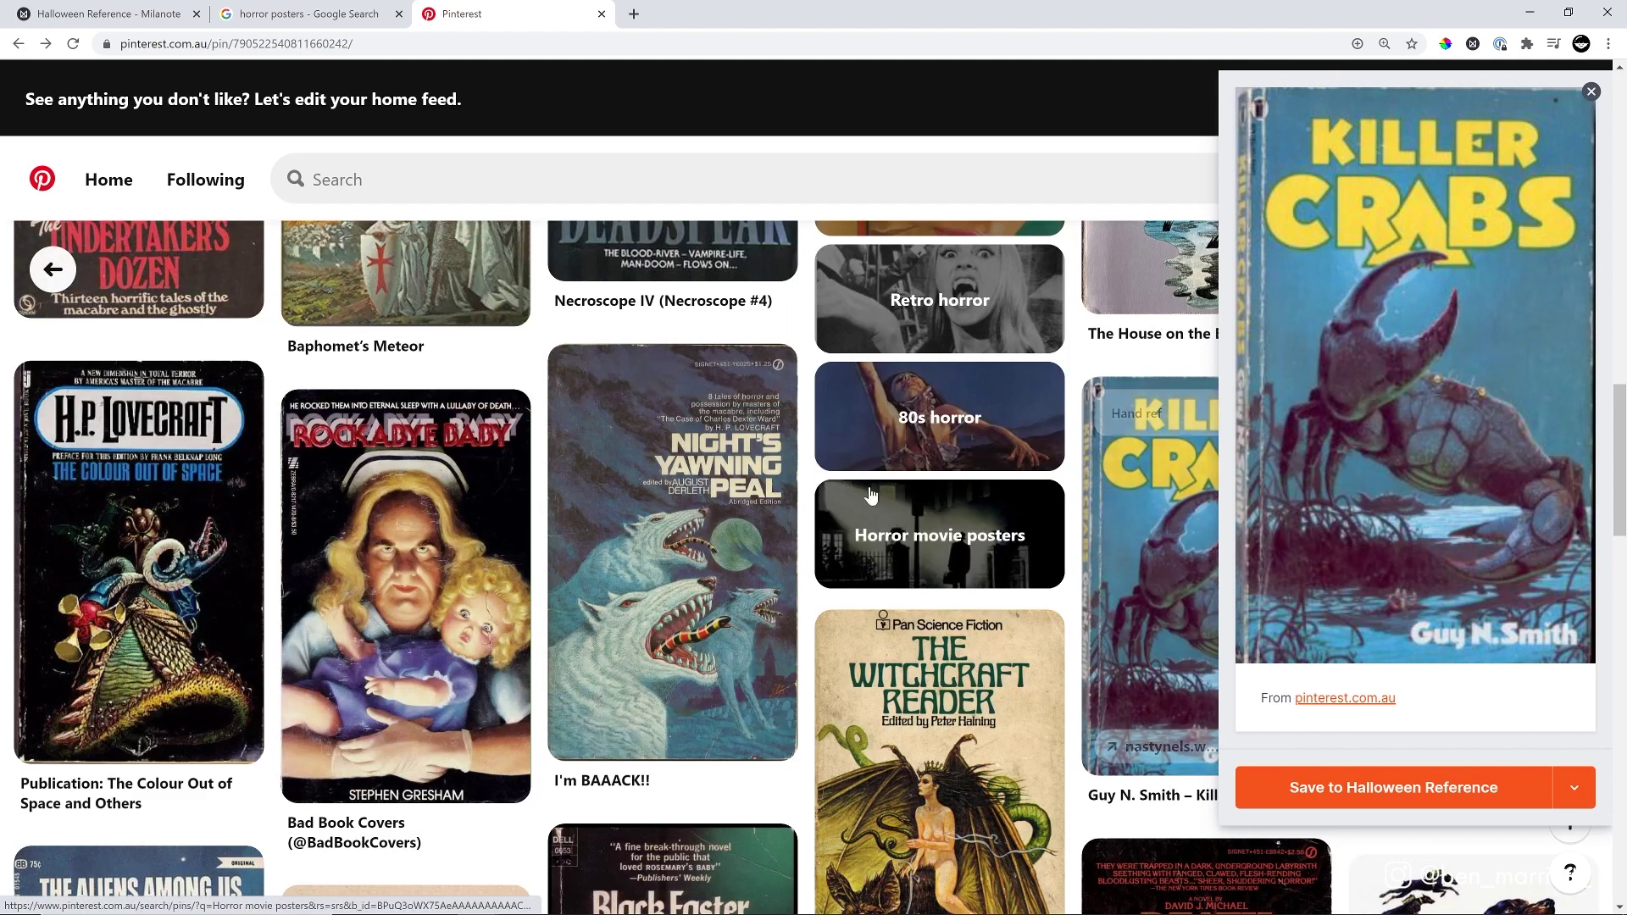
Step: Examine the Night's Yawning Peal wolf cover up close and return to the related pins
{"action": "left_click", "coordinate": [694, 525]}
{"action": "scroll", "coordinate": [703, 475], "scroll_direction": "down", "scroll_amount": 1}
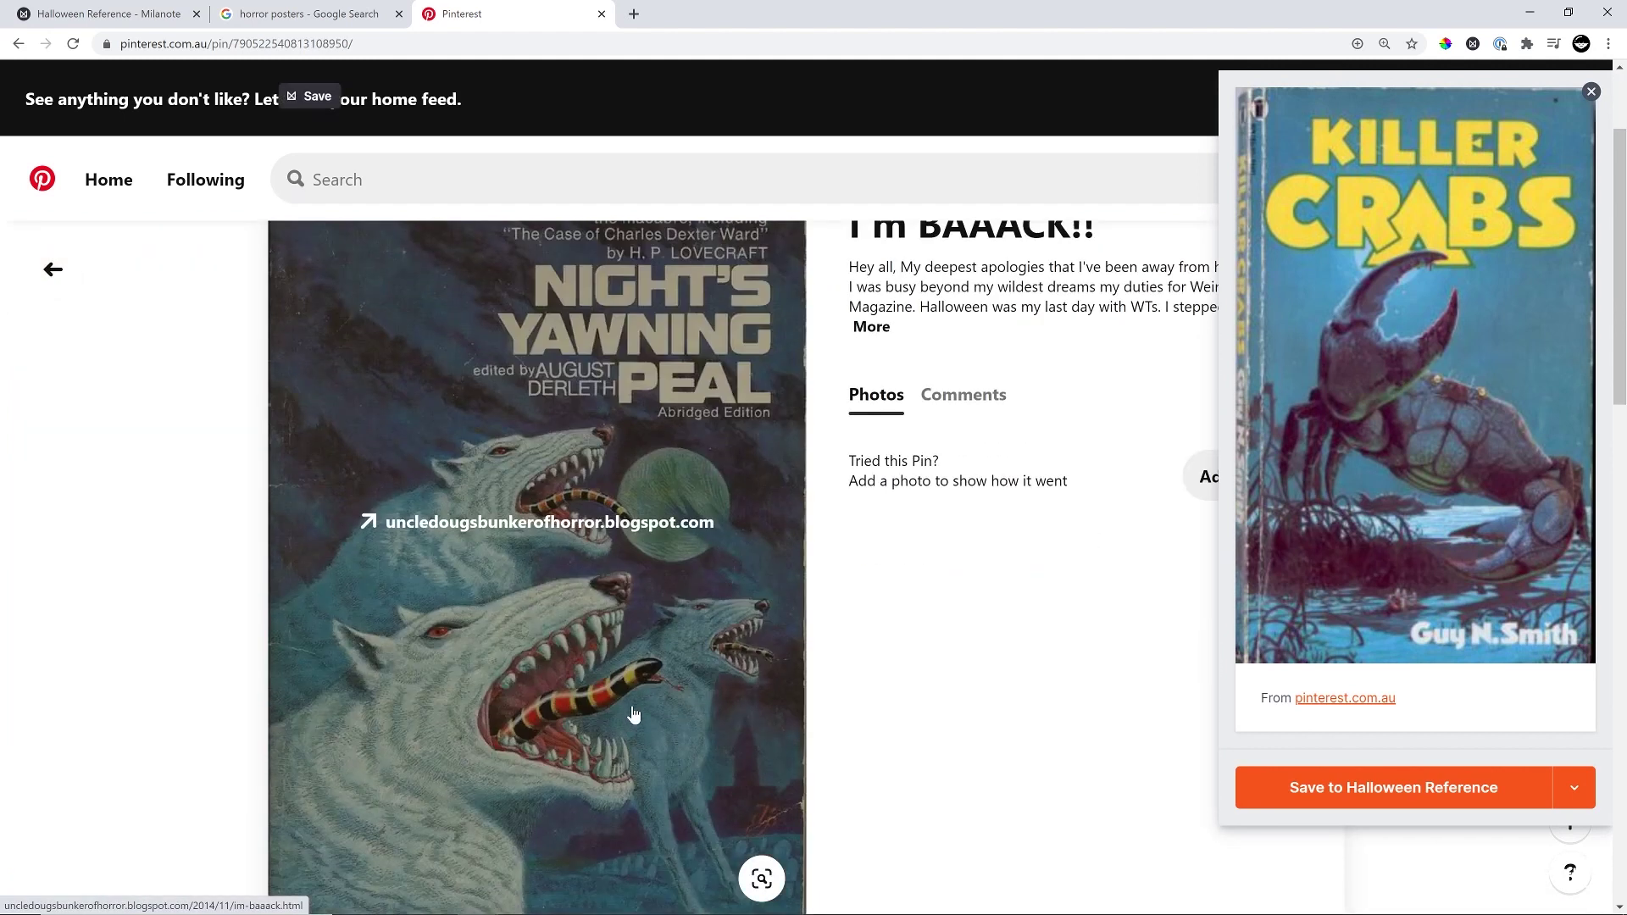
{"action": "scroll", "coordinate": [550, 635], "scroll_direction": "up", "scroll_amount": 2}
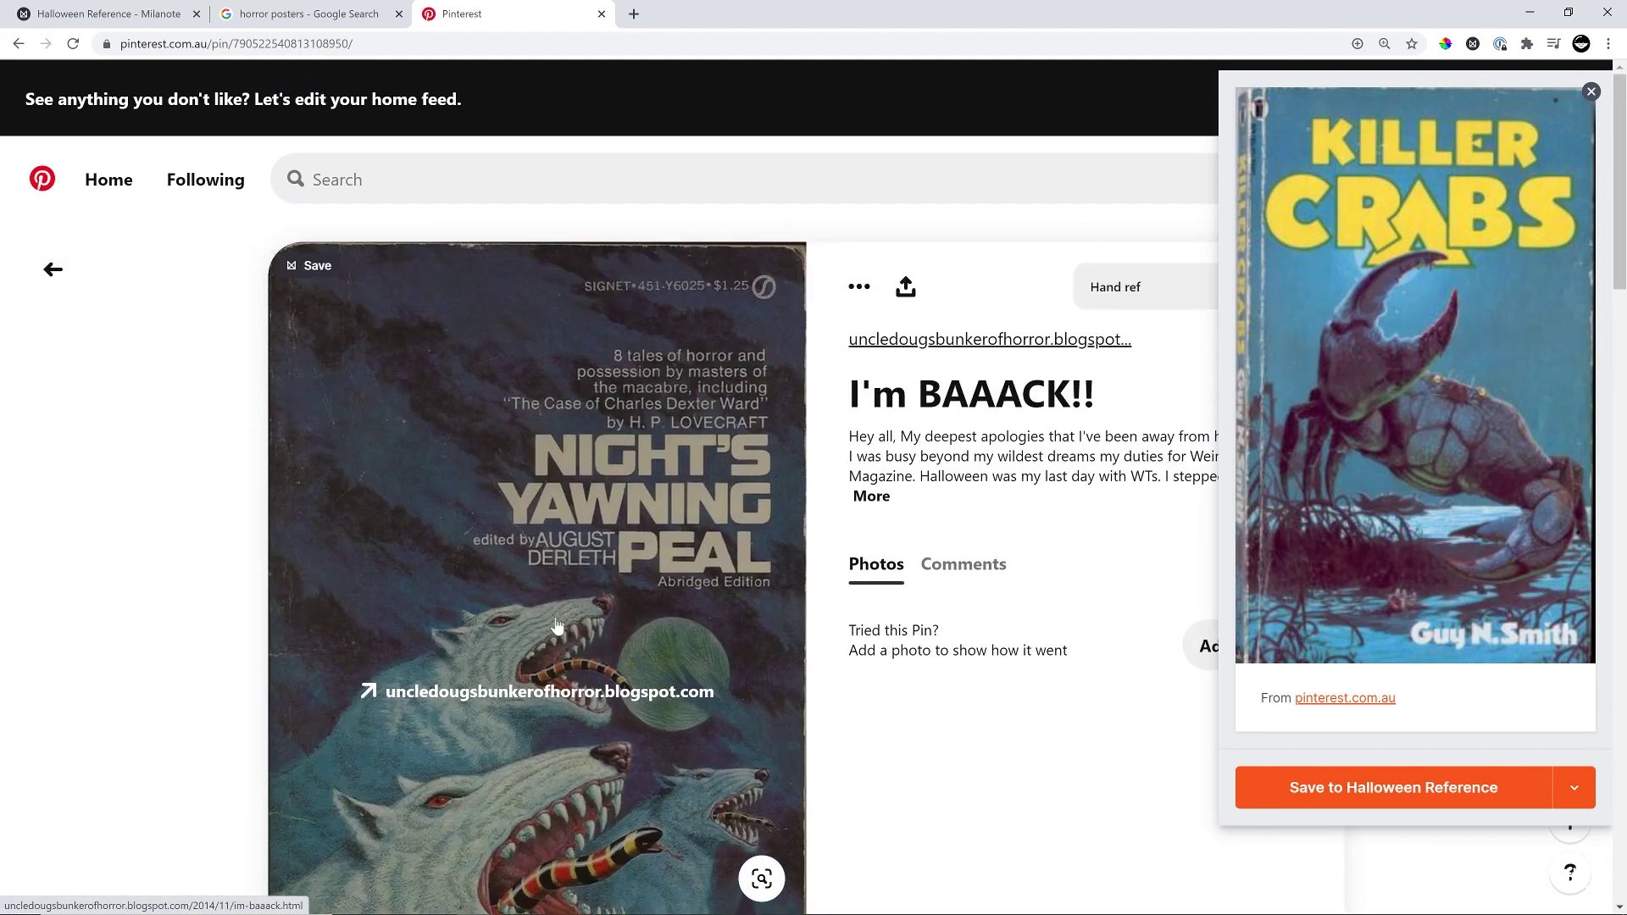
{"action": "scroll", "coordinate": [599, 506], "scroll_direction": "down", "scroll_amount": 2}
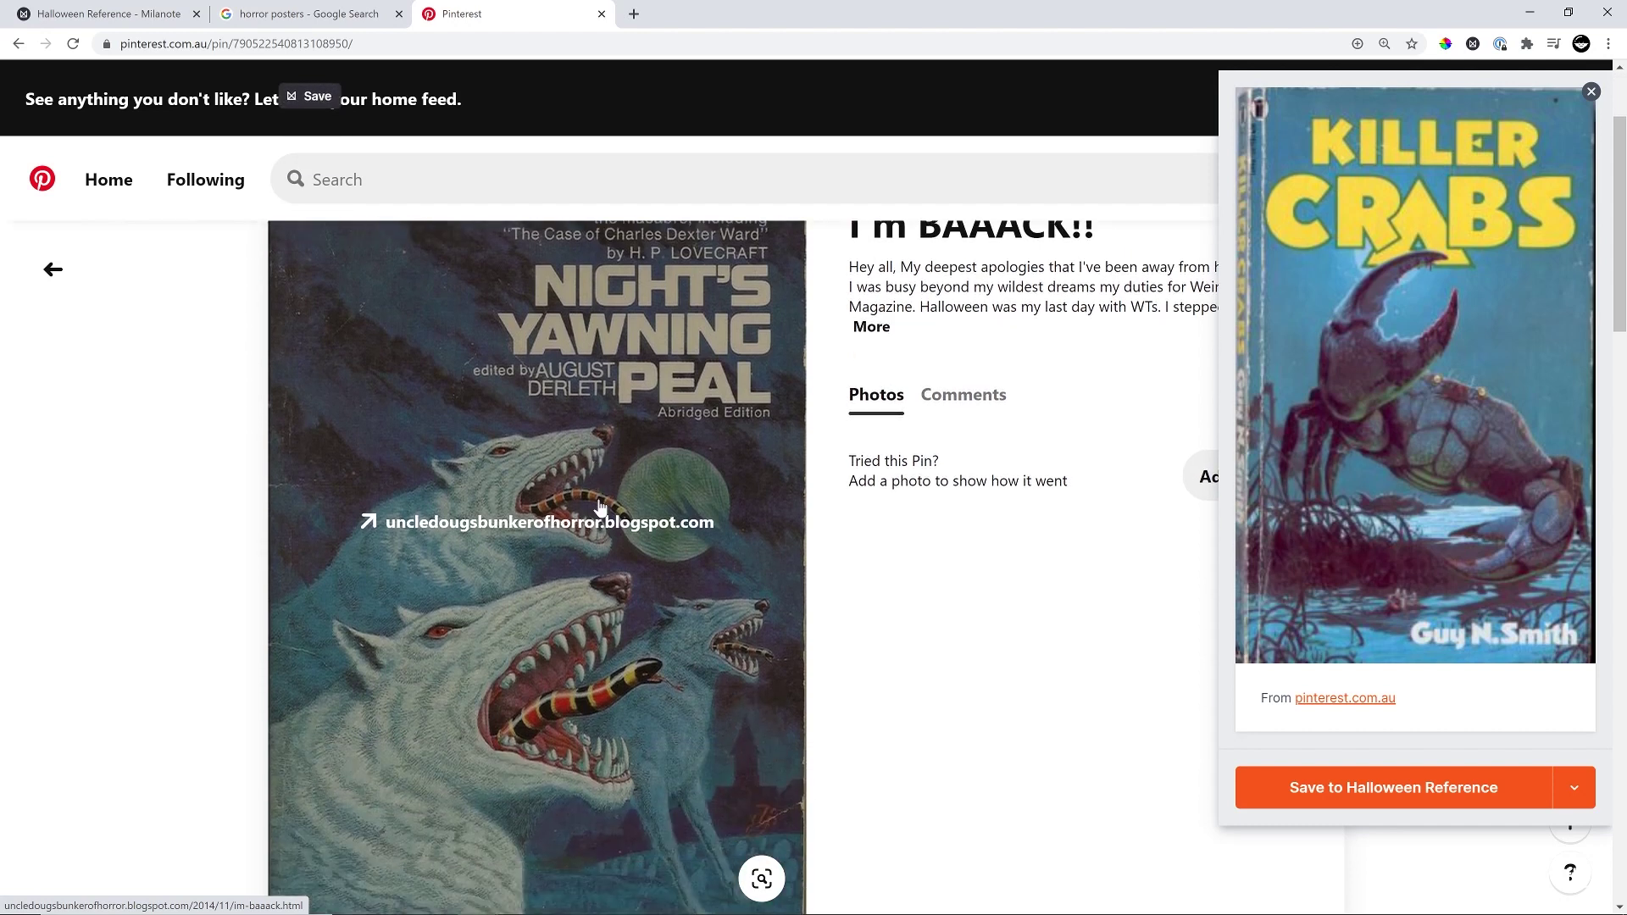
{"action": "left_click", "coordinate": [38, 276]}
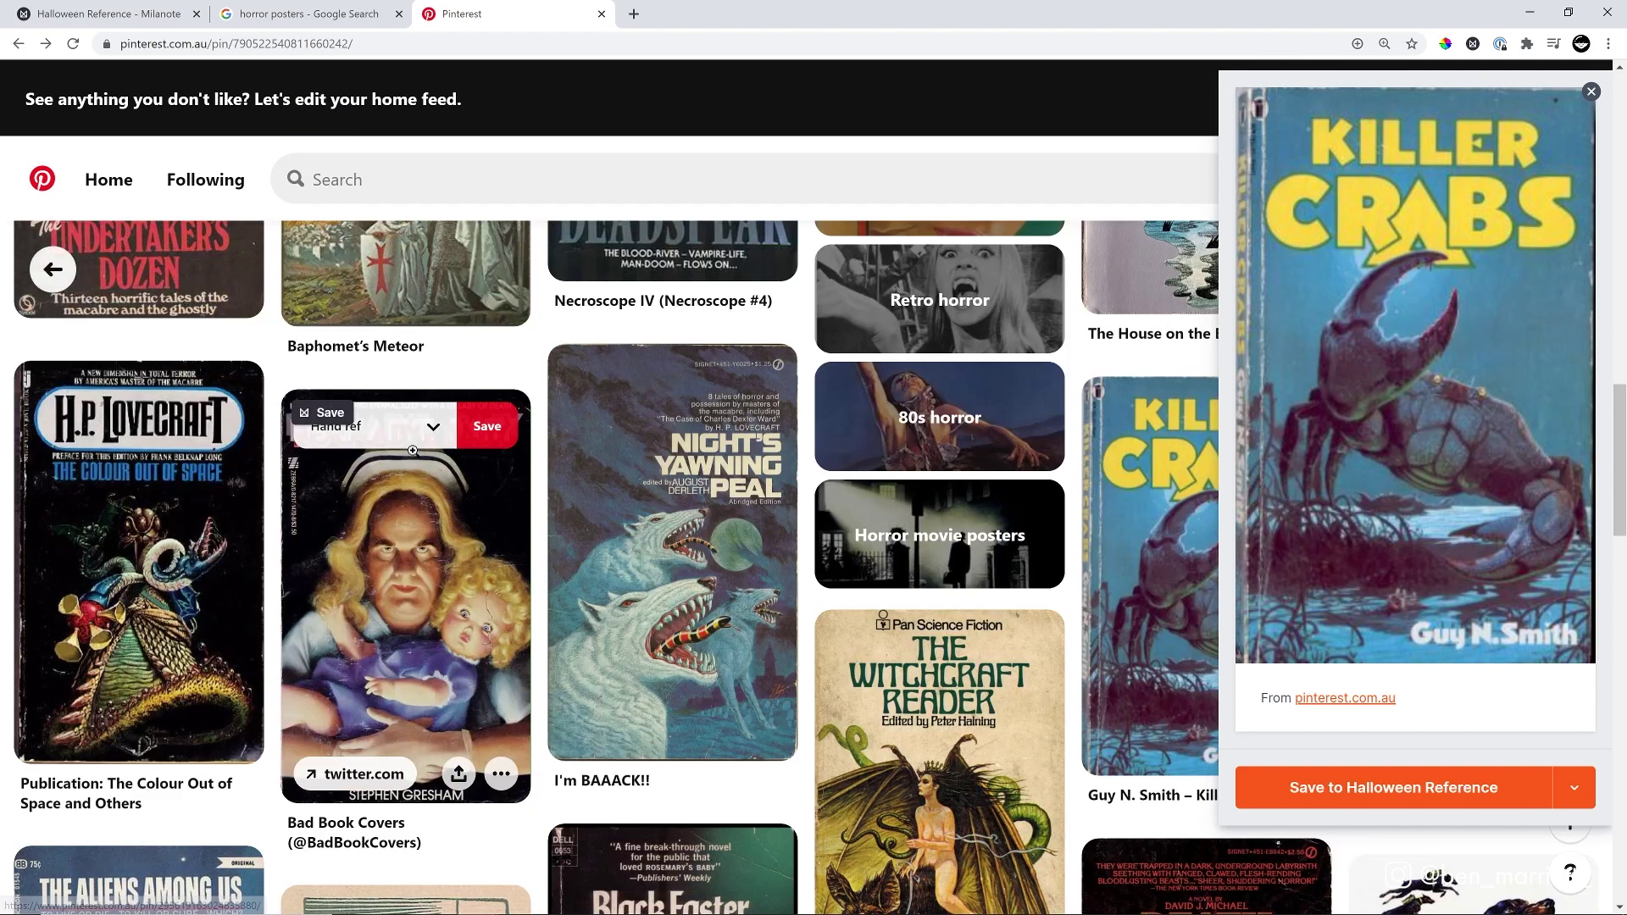
Step: Find the Japanese horror movie poster Dogs among the related pins and save it to the Halloween Reference board
{"action": "scroll", "coordinate": [413, 460], "scroll_direction": "down", "scroll_amount": 4}
{"action": "scroll", "coordinate": [413, 460], "scroll_direction": "down", "scroll_amount": 1}
{"action": "key", "text": "alt+Right"}
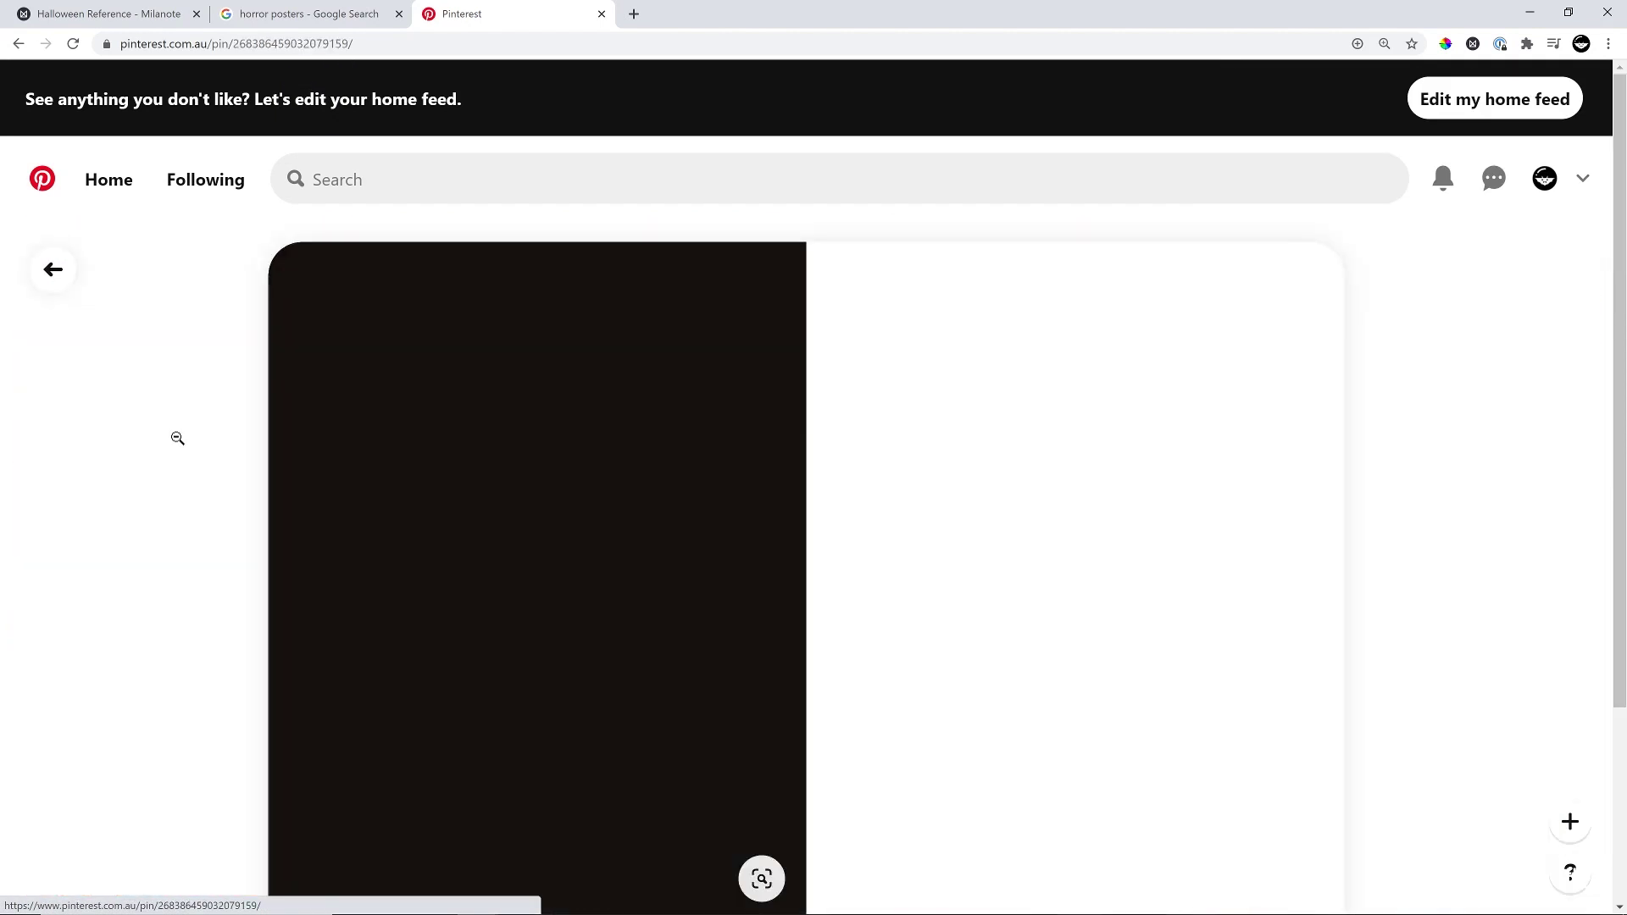
{"action": "scroll", "coordinate": [678, 602], "scroll_direction": "down", "scroll_amount": 2}
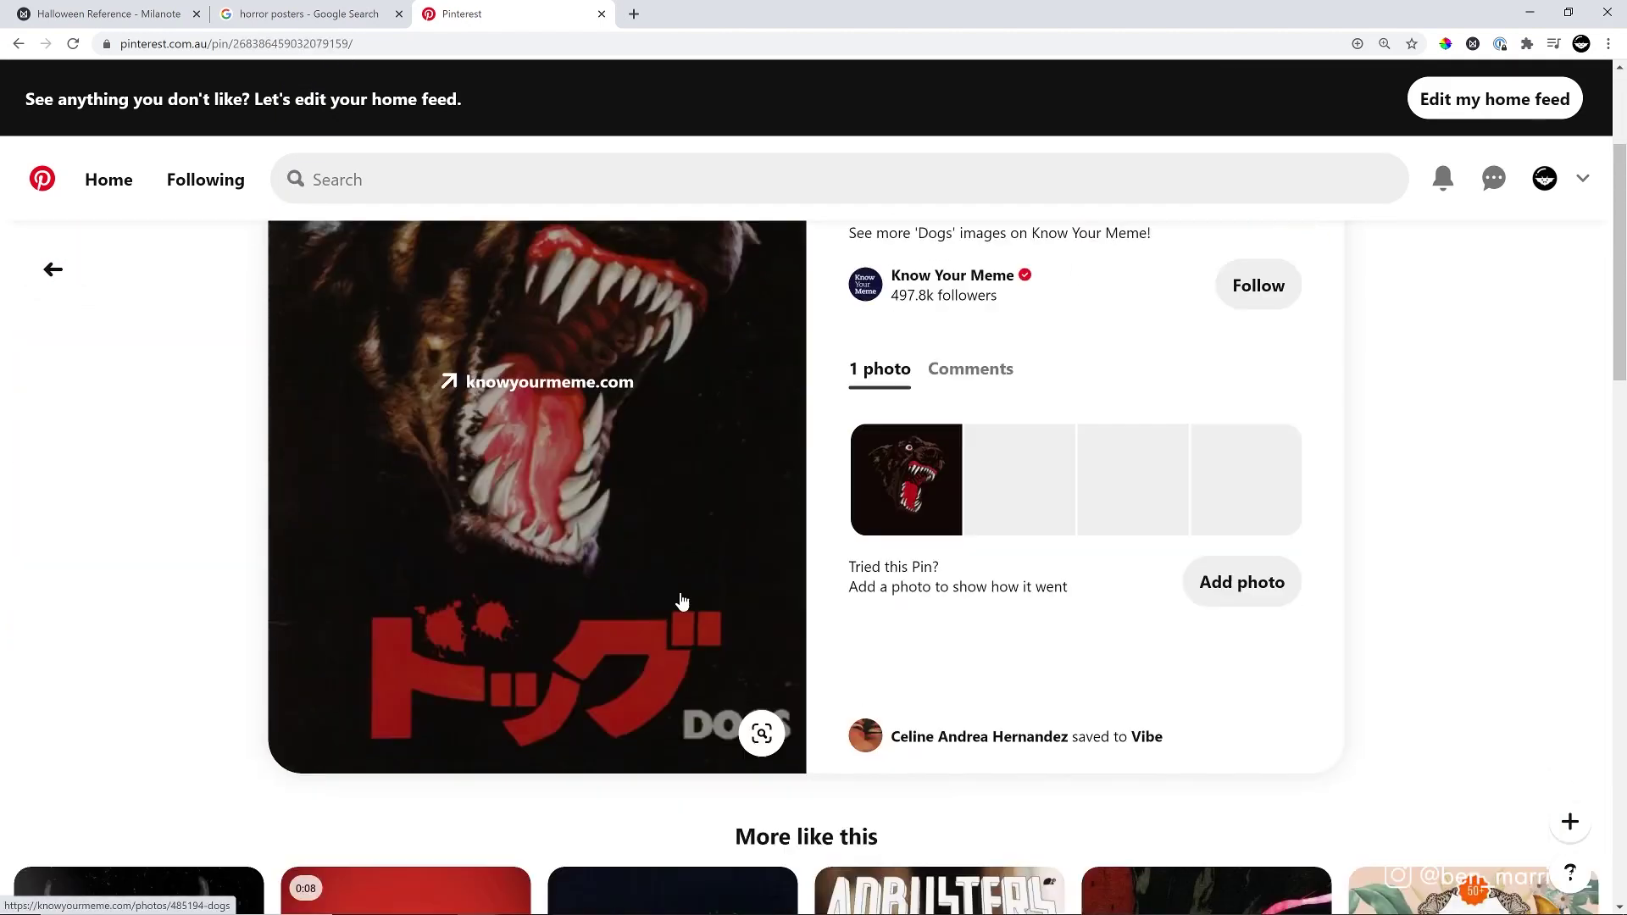
{"action": "scroll", "coordinate": [686, 609], "scroll_direction": "up", "scroll_amount": 2}
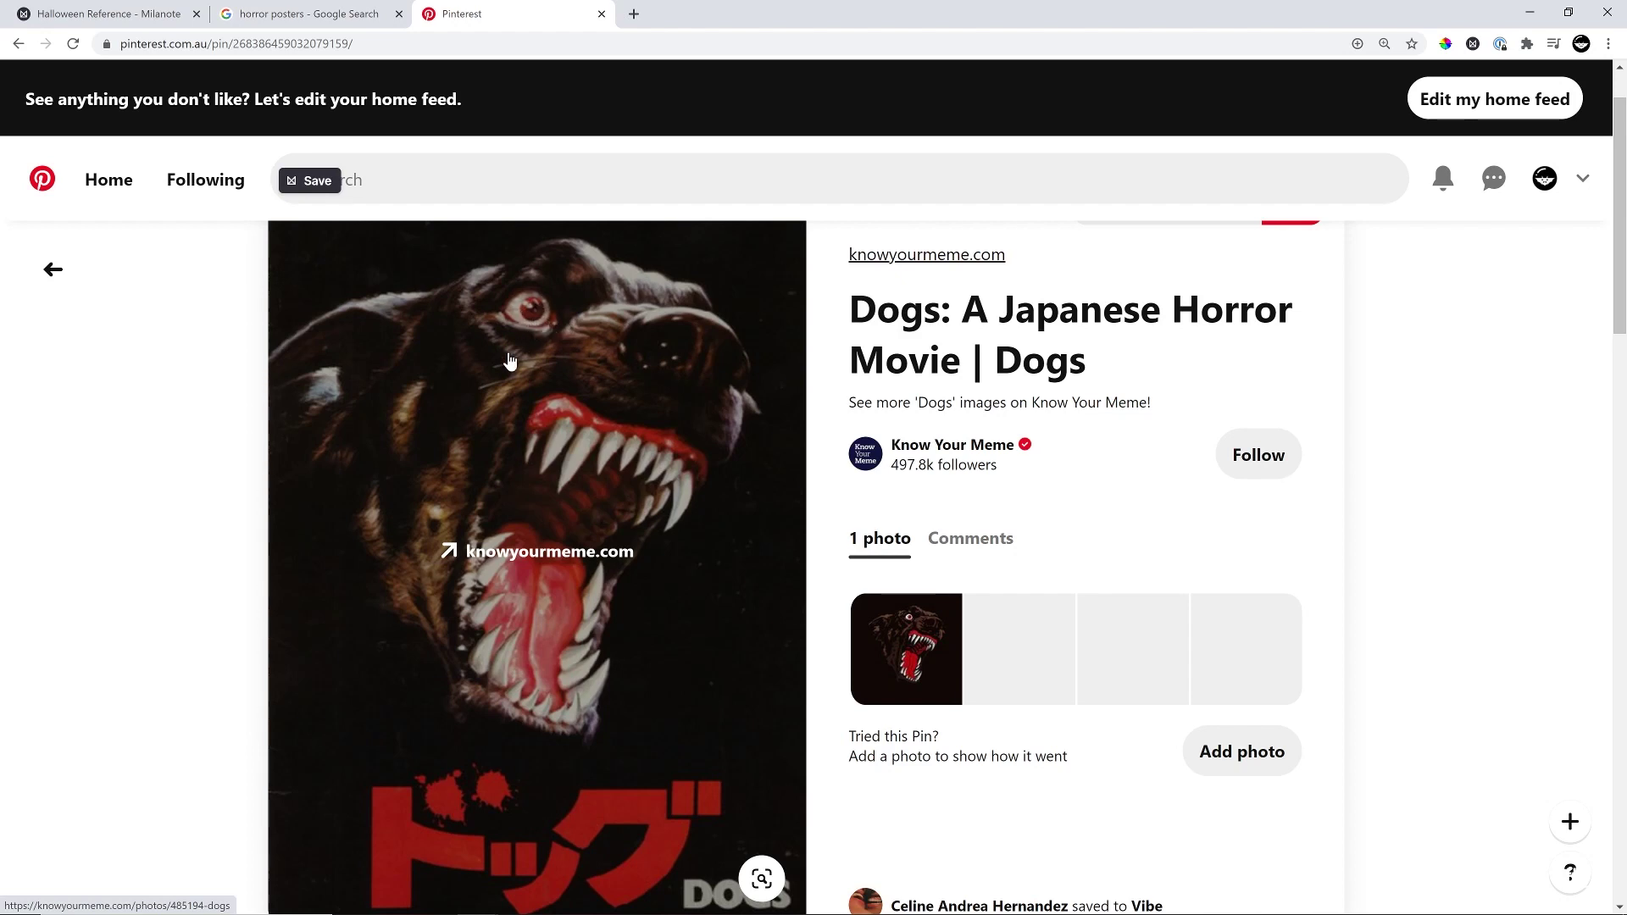
{"action": "scroll", "coordinate": [560, 399], "scroll_direction": "up", "scroll_amount": 1}
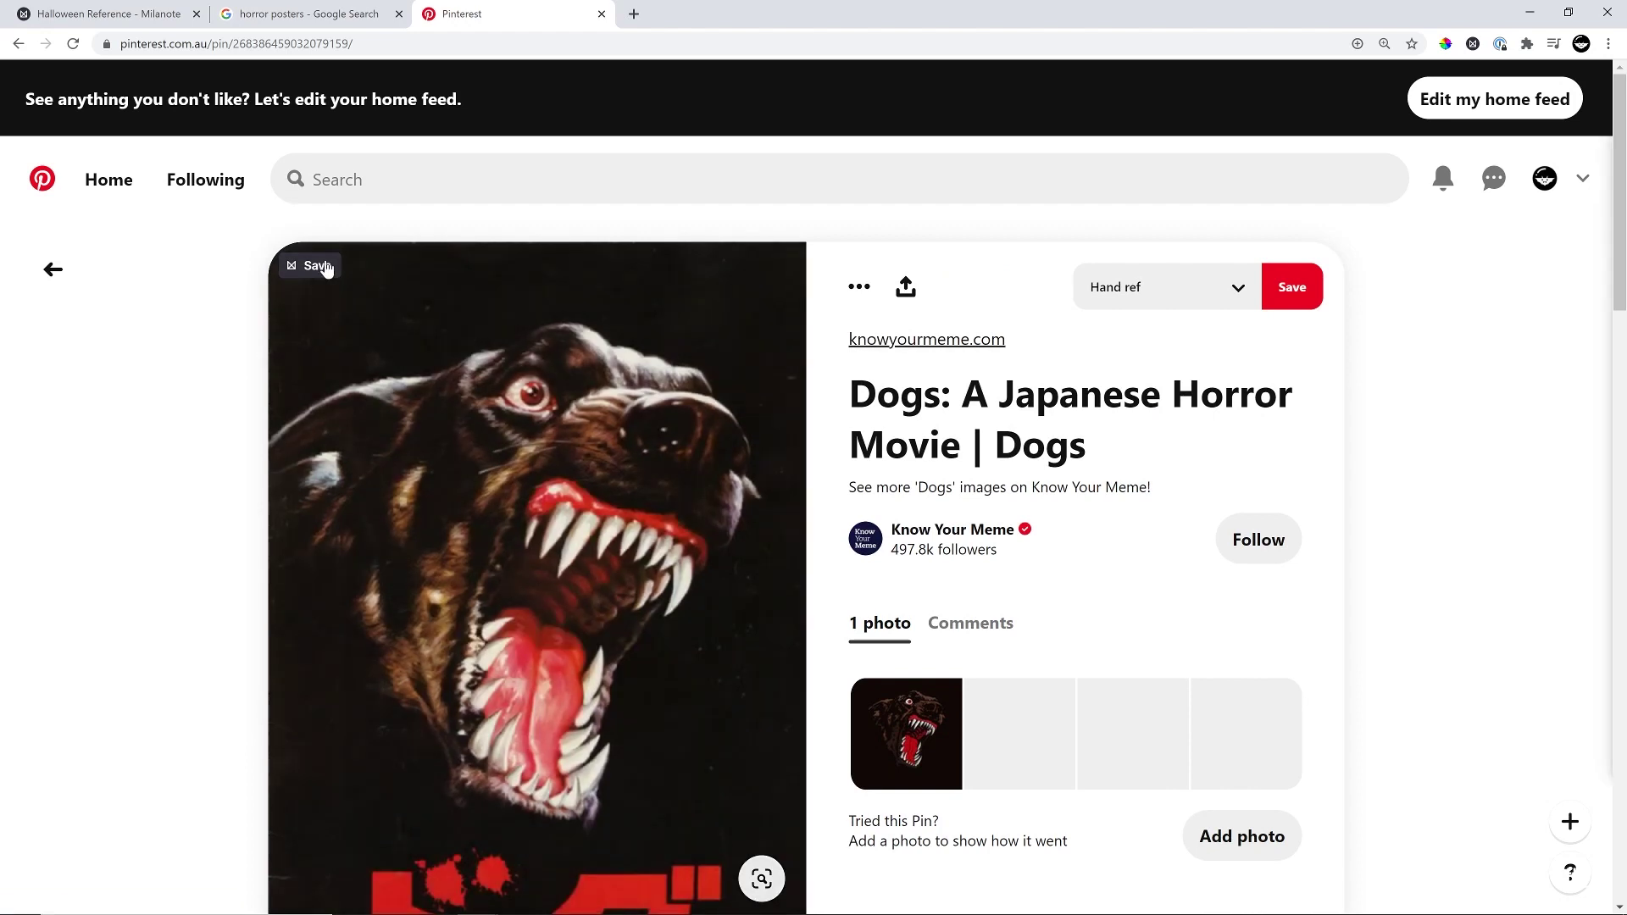
{"action": "left_click", "coordinate": [318, 265]}
{"action": "left_click", "coordinate": [1591, 91]}
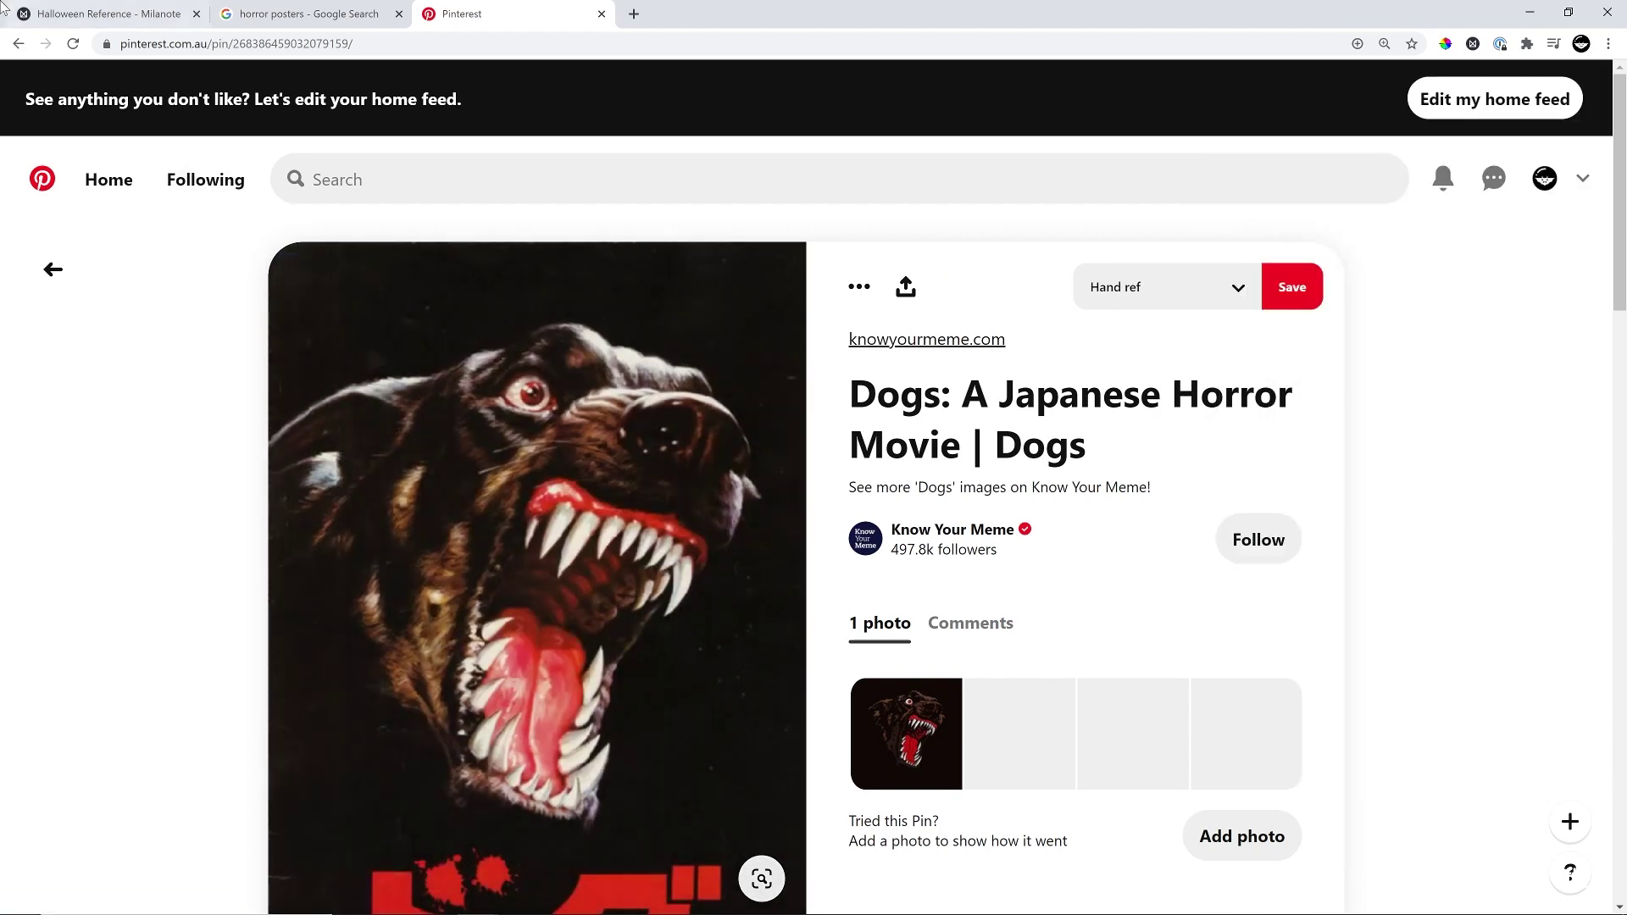
Step: Return to the Halloween Reference board in Milanote and place all the saved horror posters and book covers from Unsorted onto it
{"action": "left_click", "coordinate": [103, 10]}
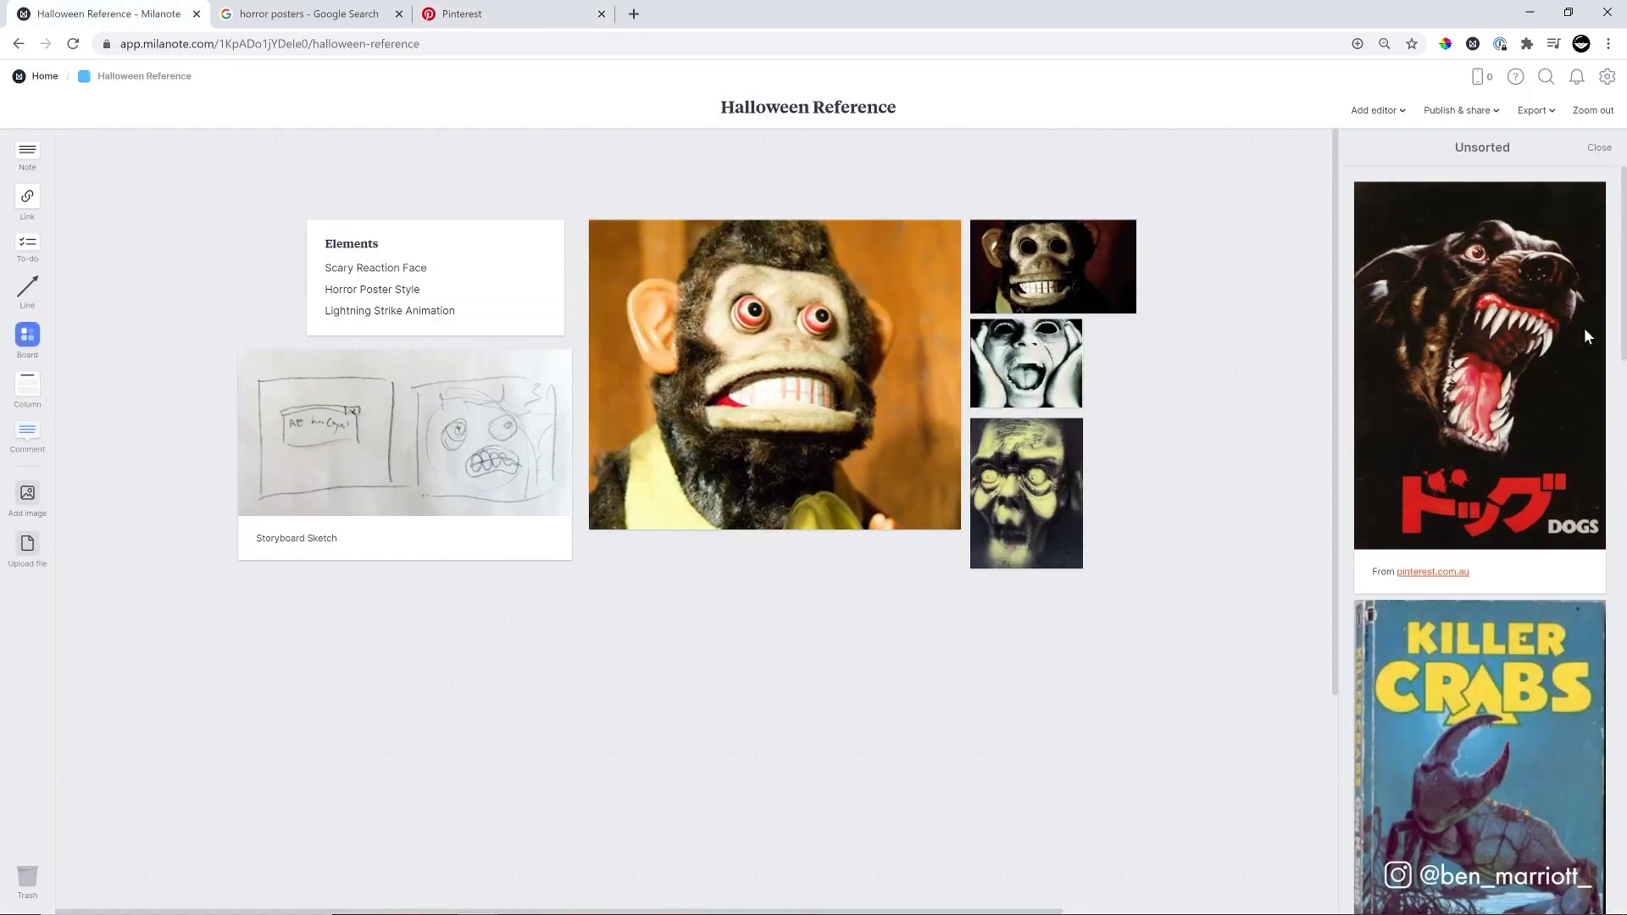
{"action": "mouse_move", "coordinate": [1583, 327]}
{"action": "left_mouse_down"}
{"action": "mouse_move", "coordinate": [1426, 364]}
{"action": "mouse_move", "coordinate": [612, 732]}
{"action": "mouse_move", "coordinate": [635, 690]}
{"action": "left_mouse_up"}
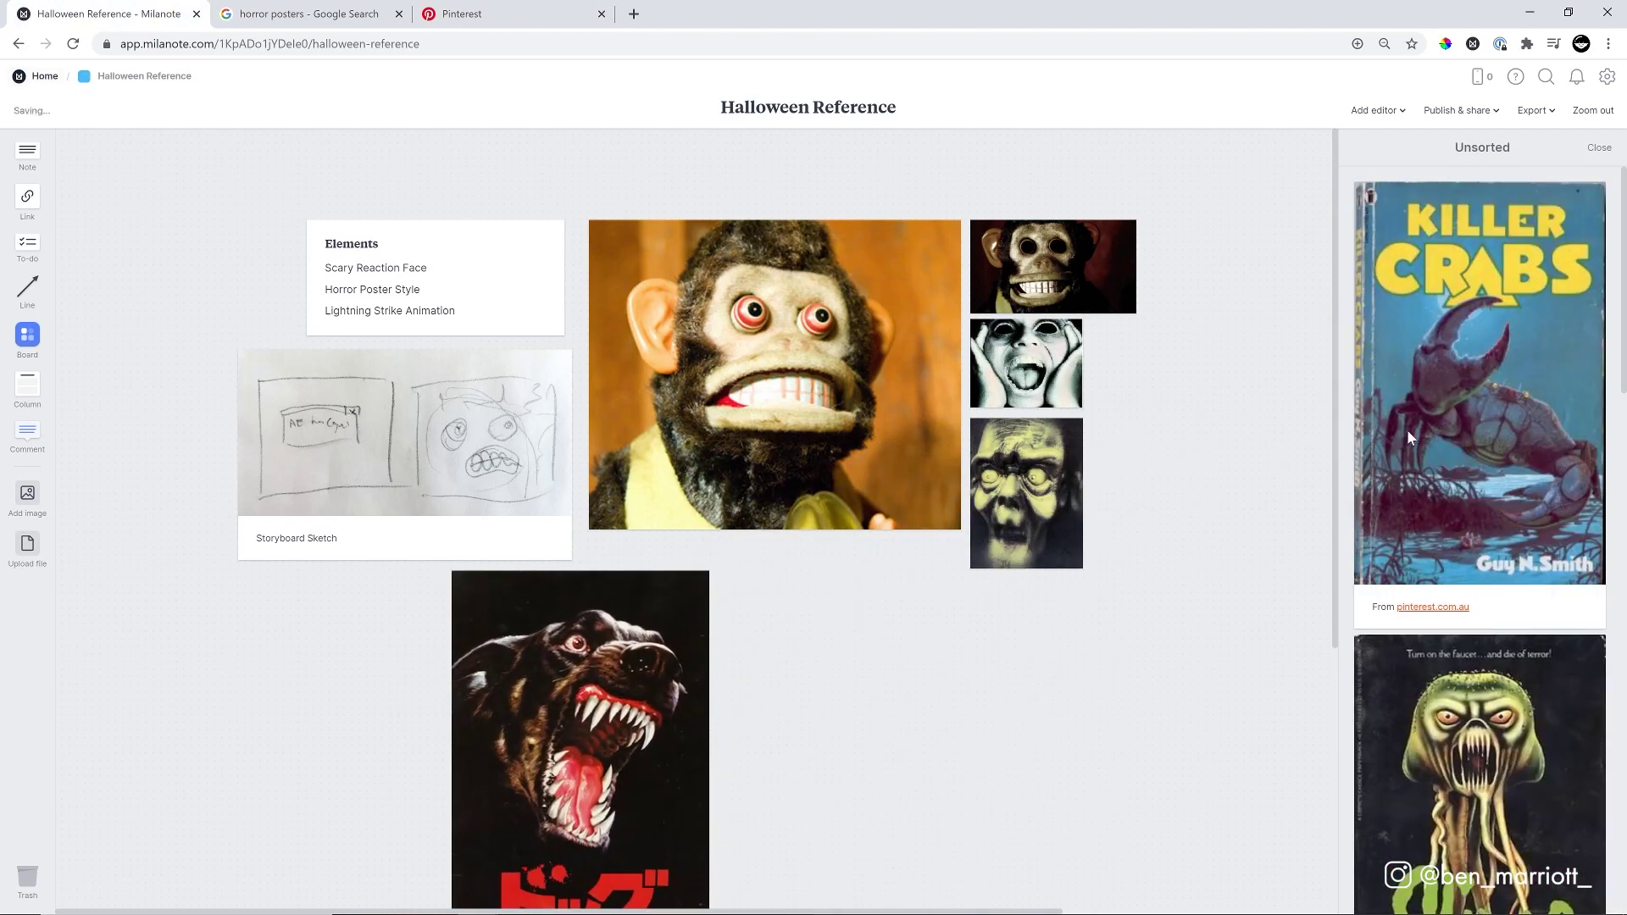
{"action": "left_click_drag", "start_coordinate": [1407, 429], "coordinate": [935, 734]}
{"action": "left_click_drag", "start_coordinate": [1483, 381], "coordinate": [1169, 618]}
{"action": "left_click_drag", "start_coordinate": [1482, 382], "coordinate": [1170, 331]}
{"action": "left_click_drag", "start_coordinate": [1482, 382], "coordinate": [741, 677]}
{"action": "left_click_drag", "start_coordinate": [1483, 763], "coordinate": [1017, 542]}
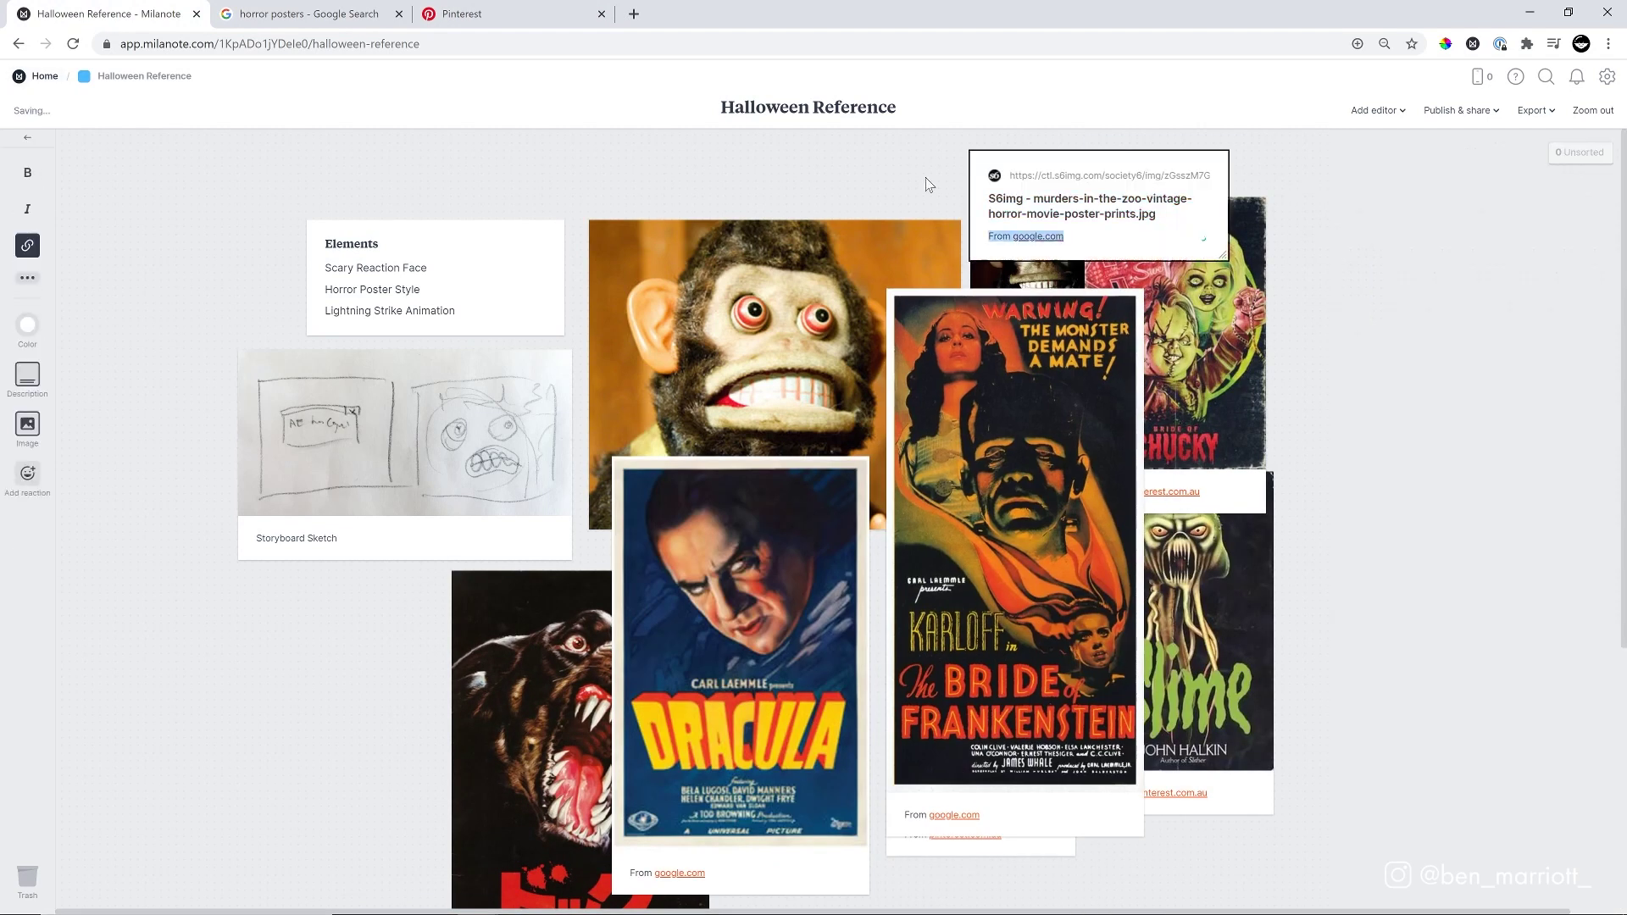
Step: Shrink the Bride of Frankenstein and Bride of Chucky posters and spread the posters, book covers and storyboard sketch around the central monkey image
{"action": "left_click_drag", "start_coordinate": [1138, 829], "coordinate": [1055, 676]}
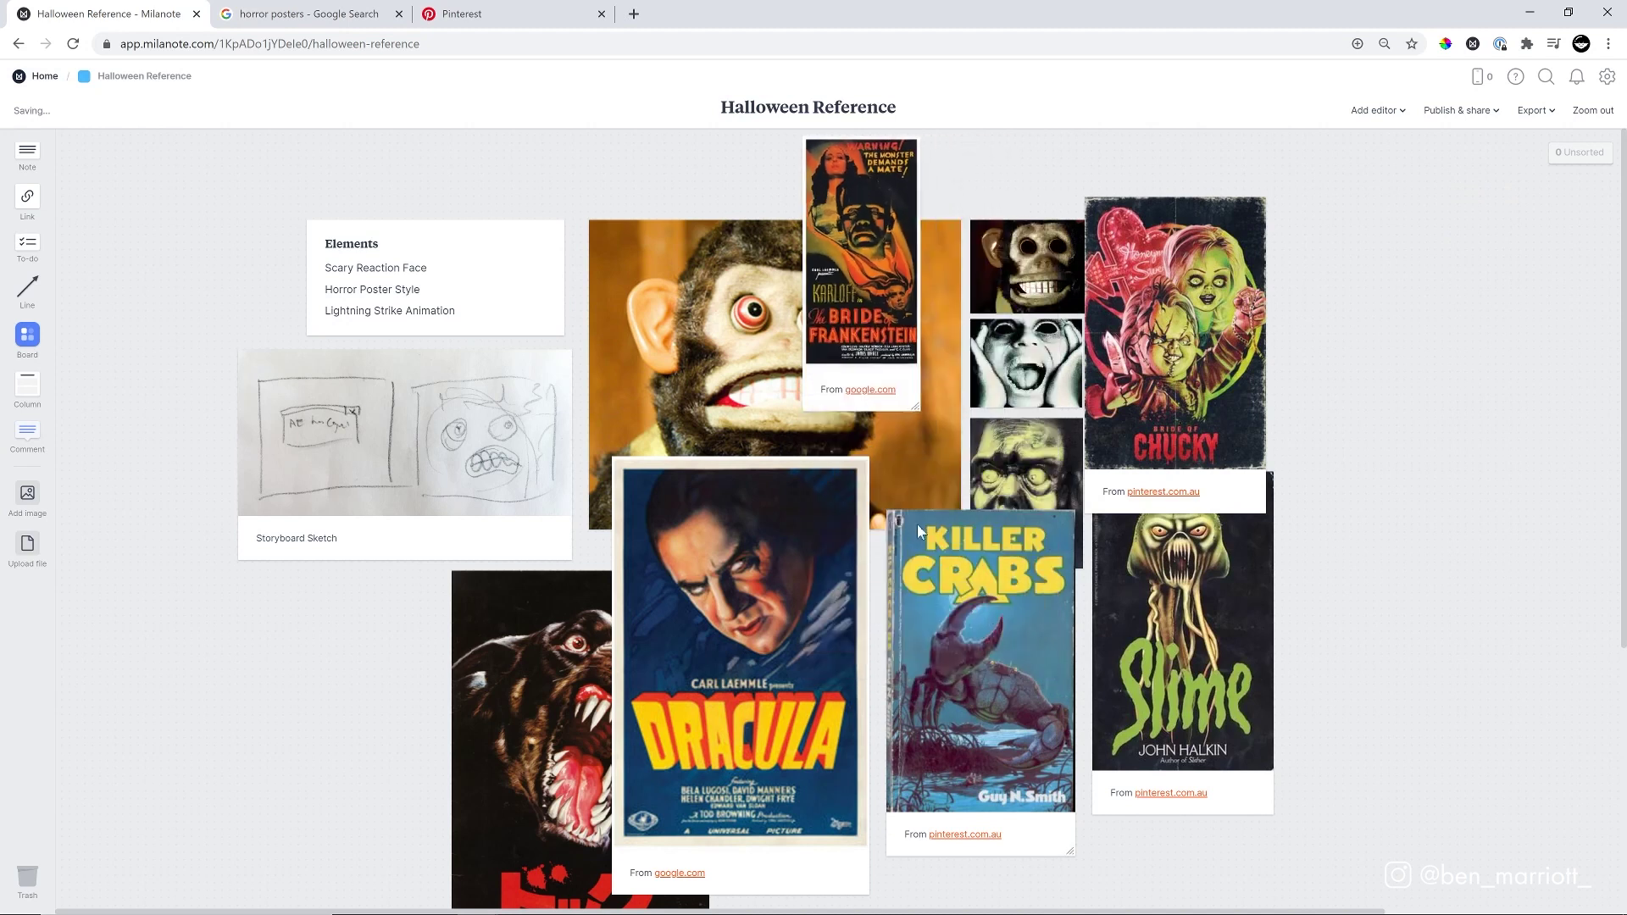
{"action": "left_click_drag", "start_coordinate": [876, 322], "coordinate": [1384, 426]}
{"action": "left_click_drag", "start_coordinate": [1261, 506], "coordinate": [1190, 387]}
{"action": "left_click_drag", "start_coordinate": [1212, 543], "coordinate": [1330, 332]}
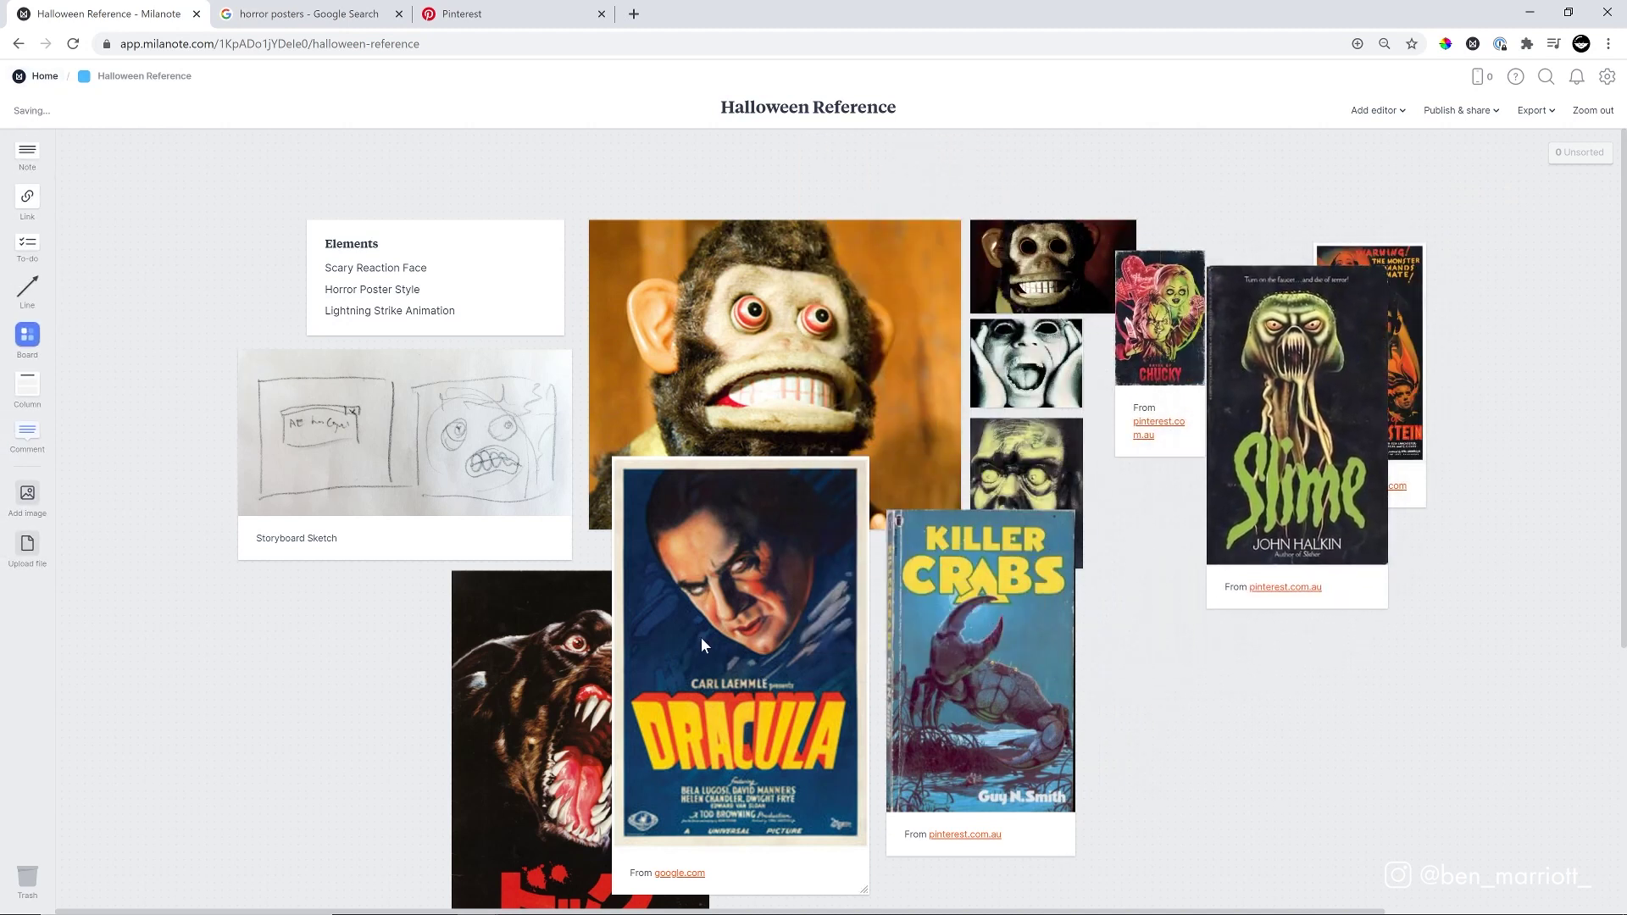
{"action": "left_click_drag", "start_coordinate": [700, 646], "coordinate": [936, 600]}
{"action": "mouse_move", "coordinate": [587, 656]}
{"action": "left_mouse_down"}
{"action": "mouse_move", "coordinate": [470, 556]}
{"action": "mouse_move", "coordinate": [457, 512]}
{"action": "left_mouse_up"}
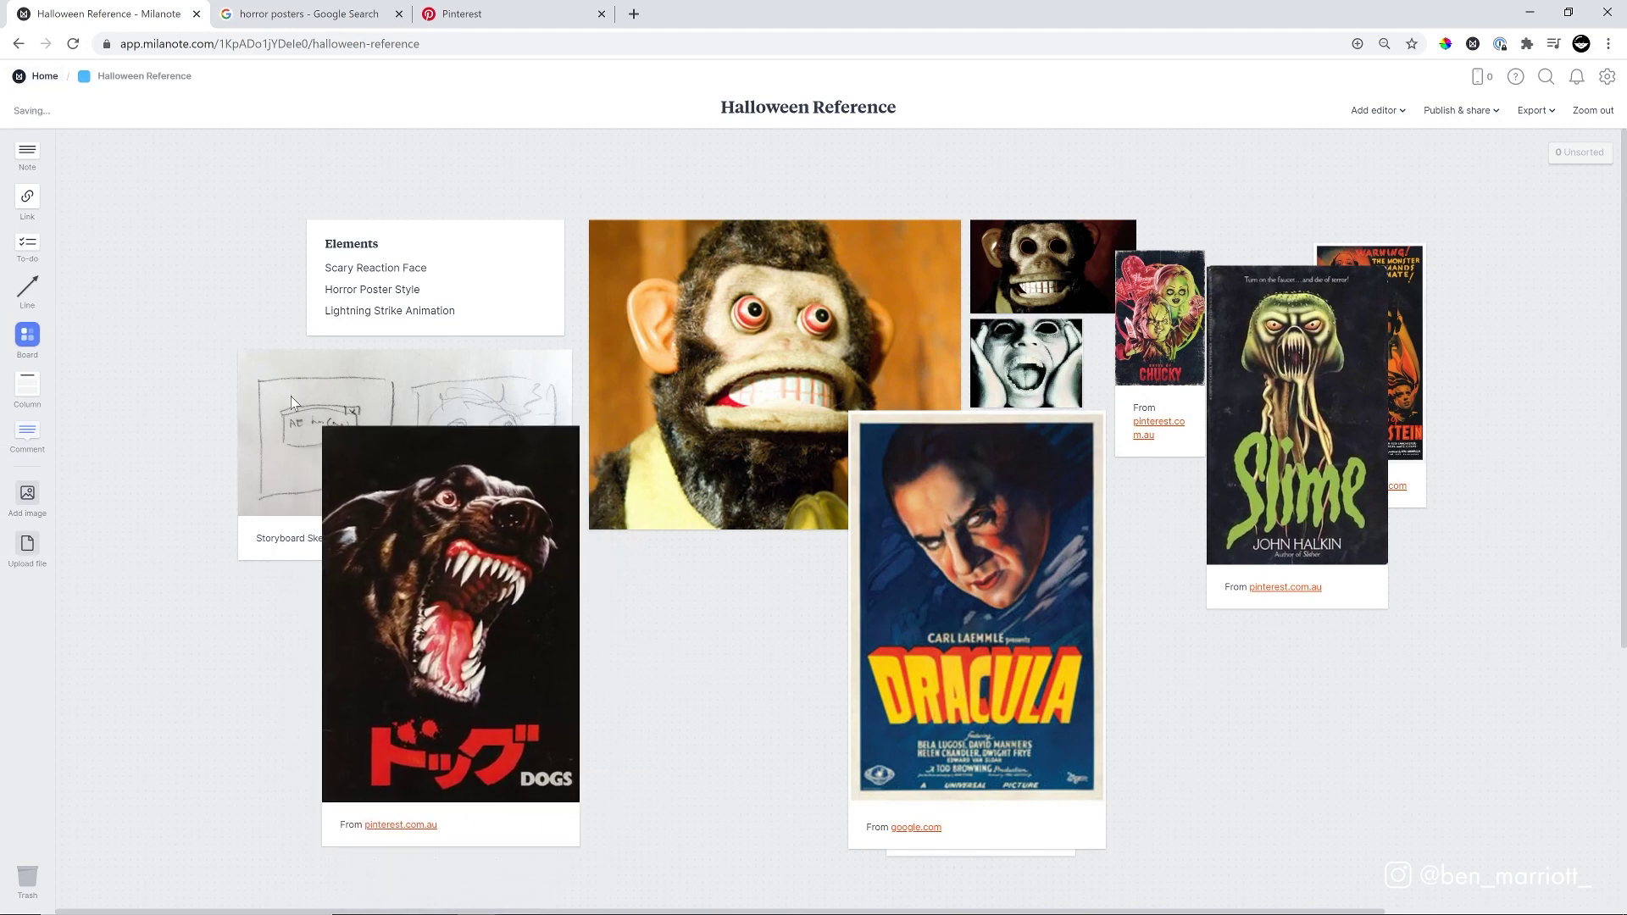
{"action": "mouse_move", "coordinate": [292, 395]}
{"action": "left_mouse_down"}
{"action": "mouse_move", "coordinate": [158, 387]}
{"action": "mouse_move", "coordinate": [148, 441]}
{"action": "left_mouse_up"}
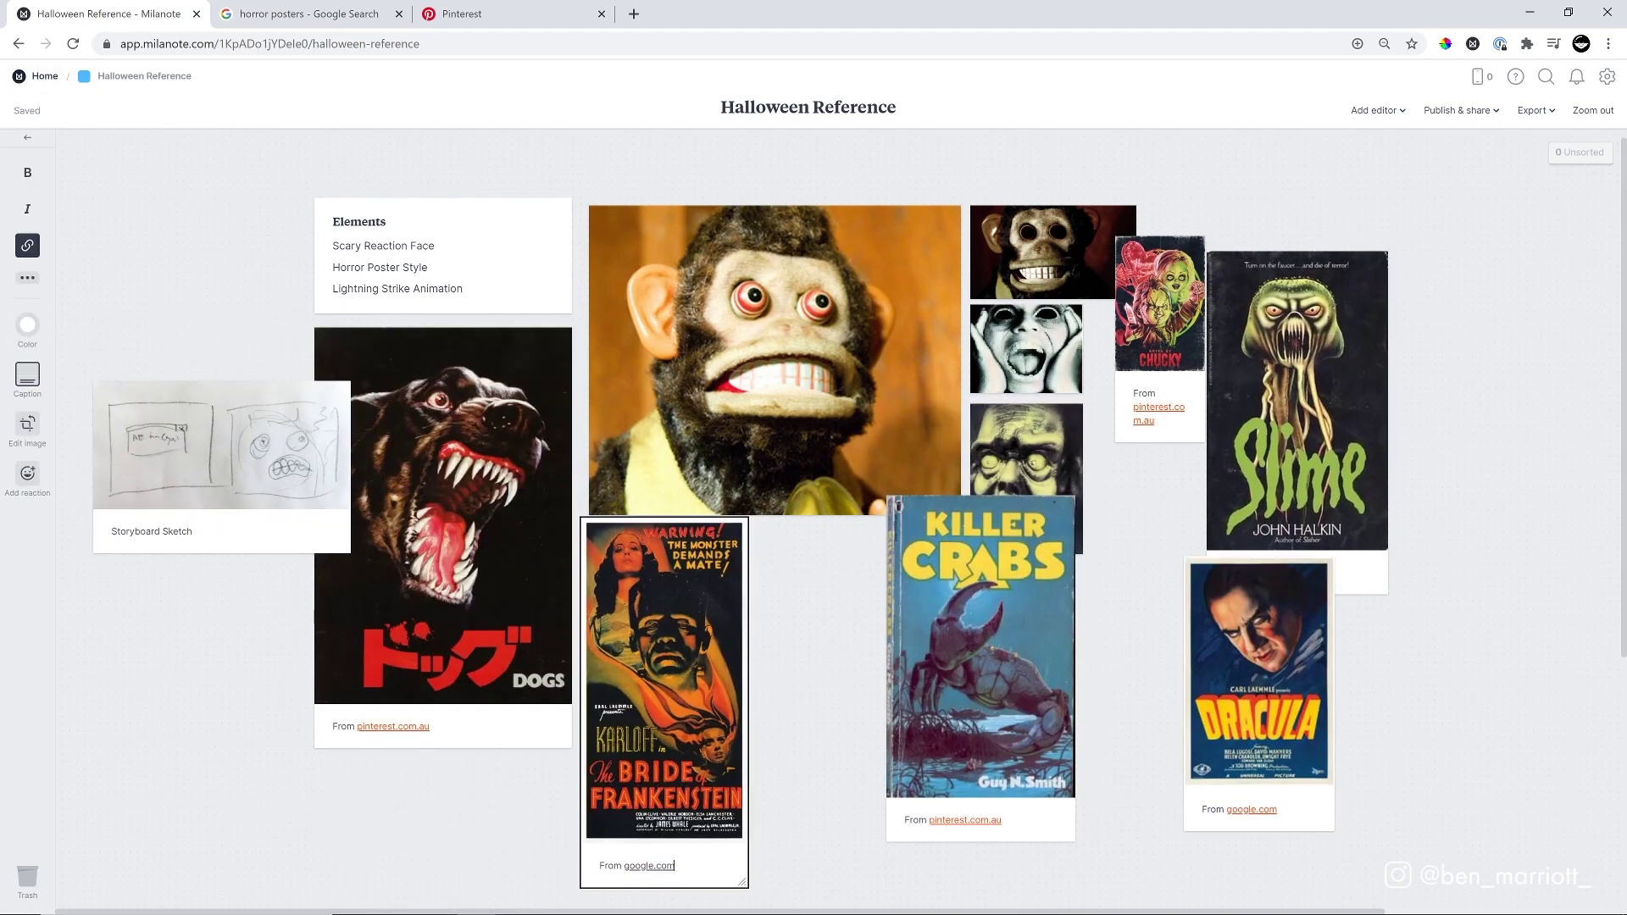
Step: Caption the Bride of Frankenstein poster "Match Lighting" and resize the Bride of Chucky poster and Slime cover to tidy the layout
{"action": "key", "text": "ctrl+a"}
{"action": "type", "text": "Match Lighting"}
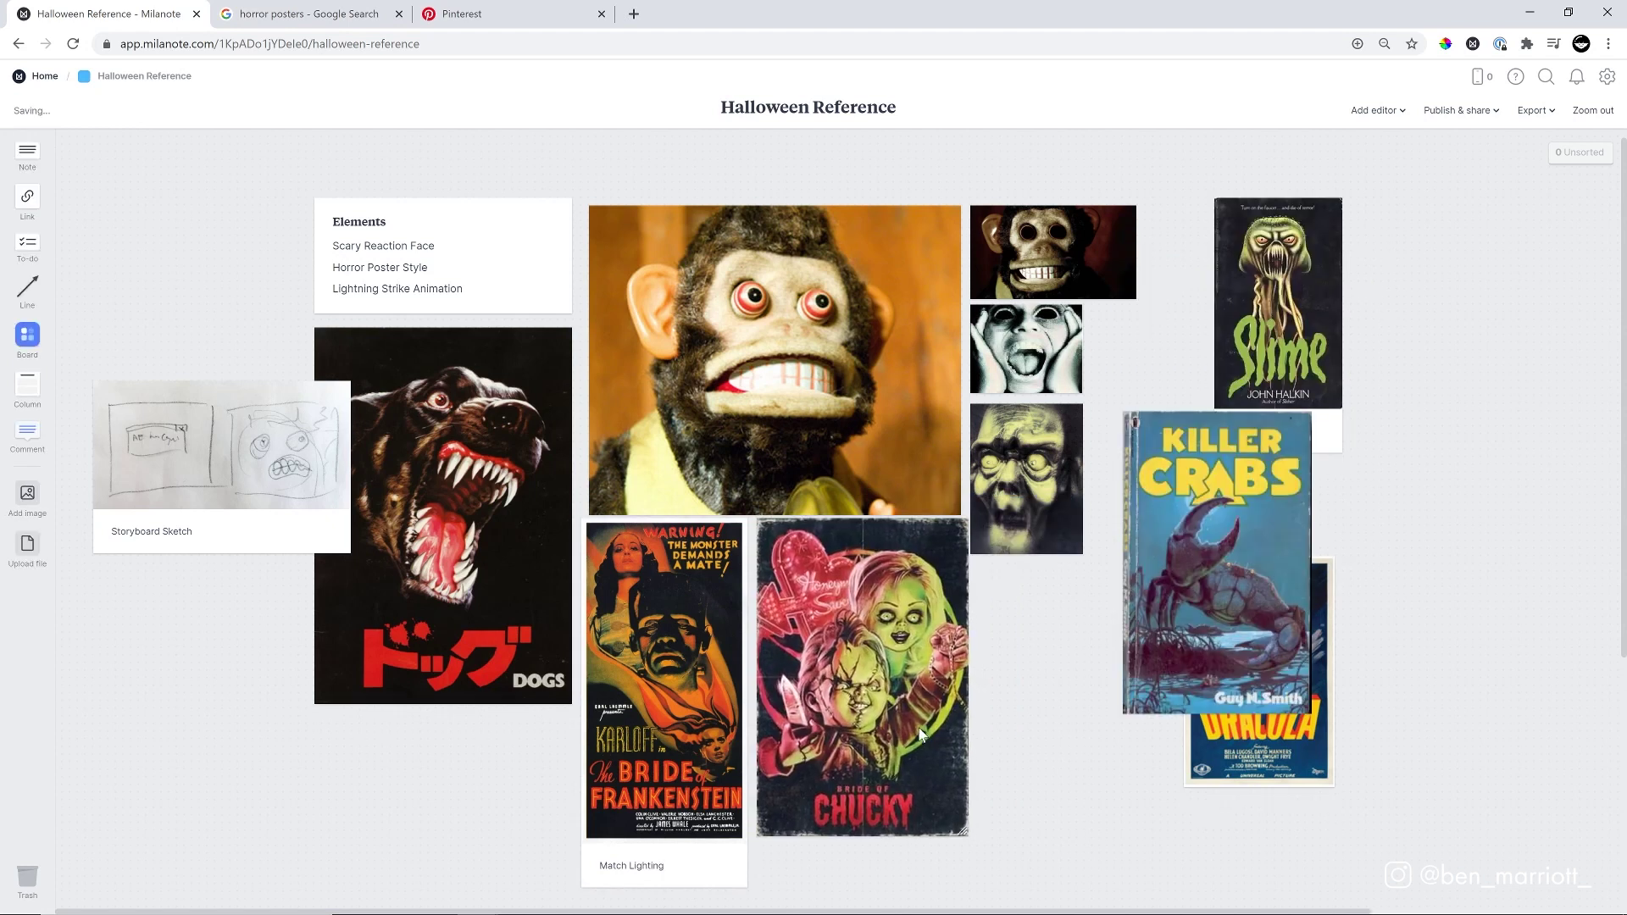
{"action": "left_click_drag", "start_coordinate": [921, 734], "coordinate": [922, 740]}
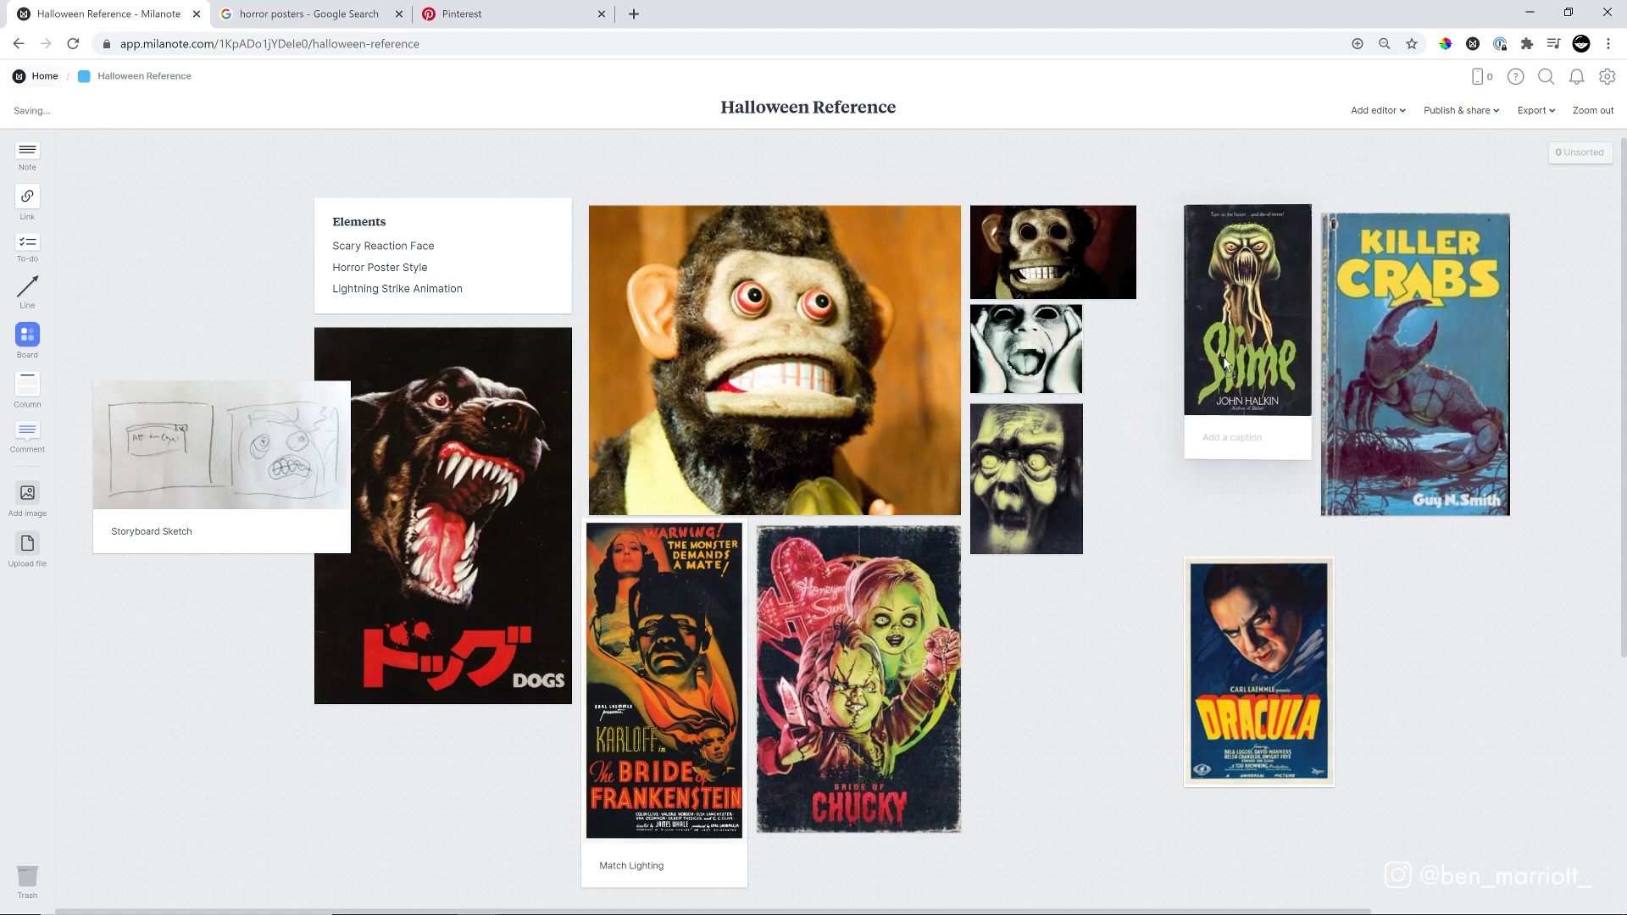
{"action": "left_click_drag", "start_coordinate": [1308, 465], "coordinate": [1274, 450]}
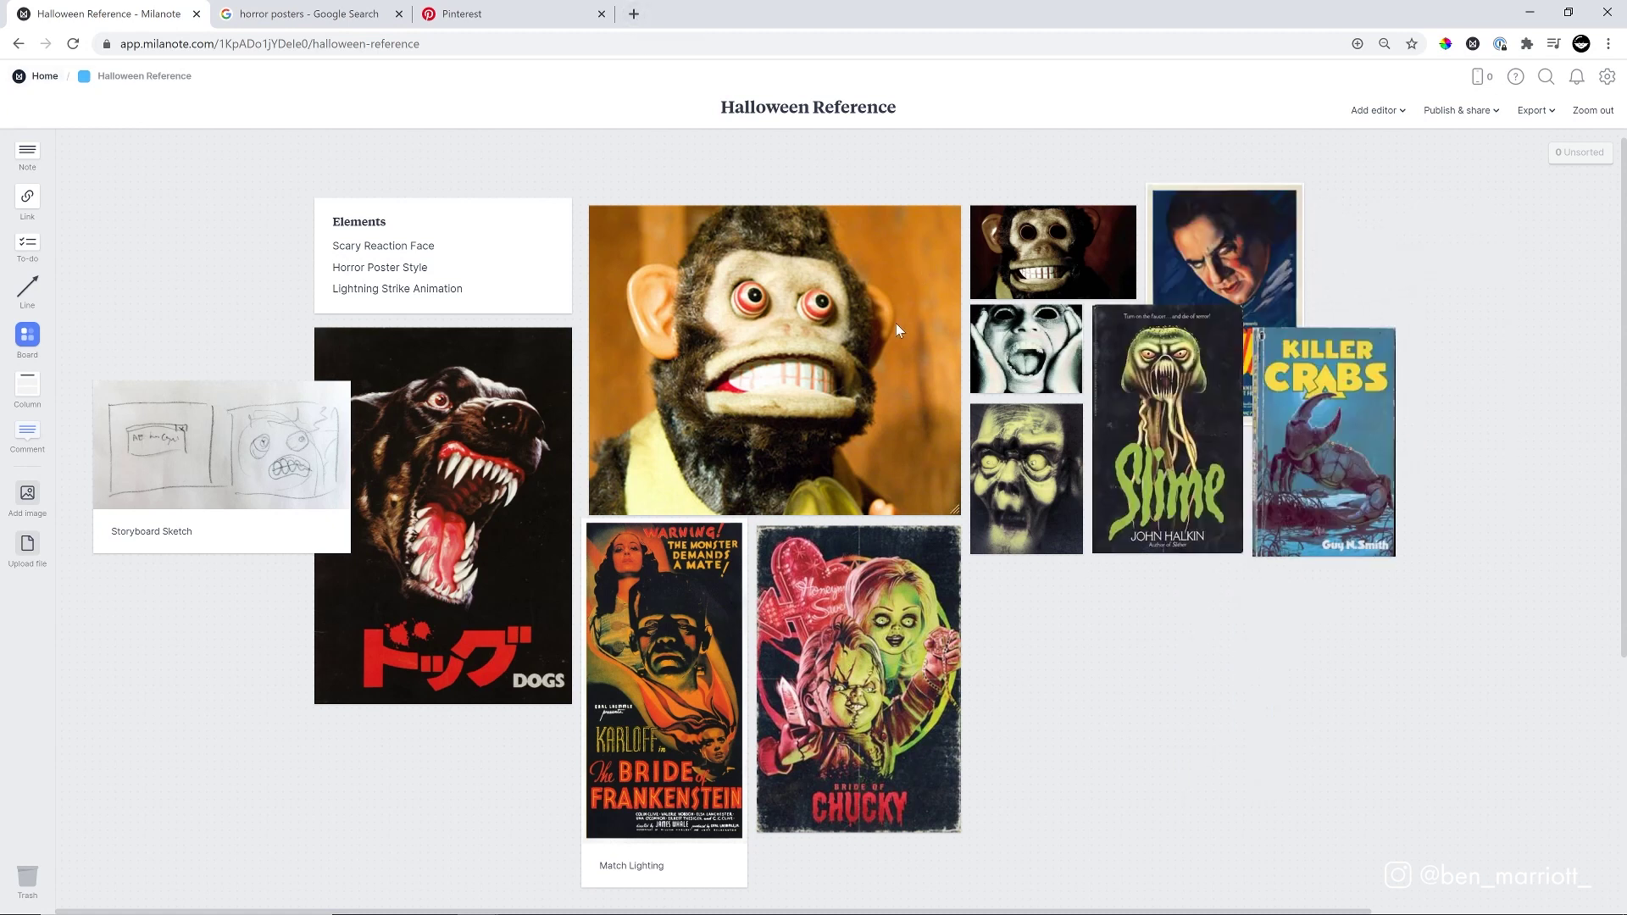
Step: Search YouTube in a new tab for "lightning stike", preview TOP 10 BEST LIGHTNING STRIKES and return to the results
{"action": "left_click", "coordinate": [634, 14]}
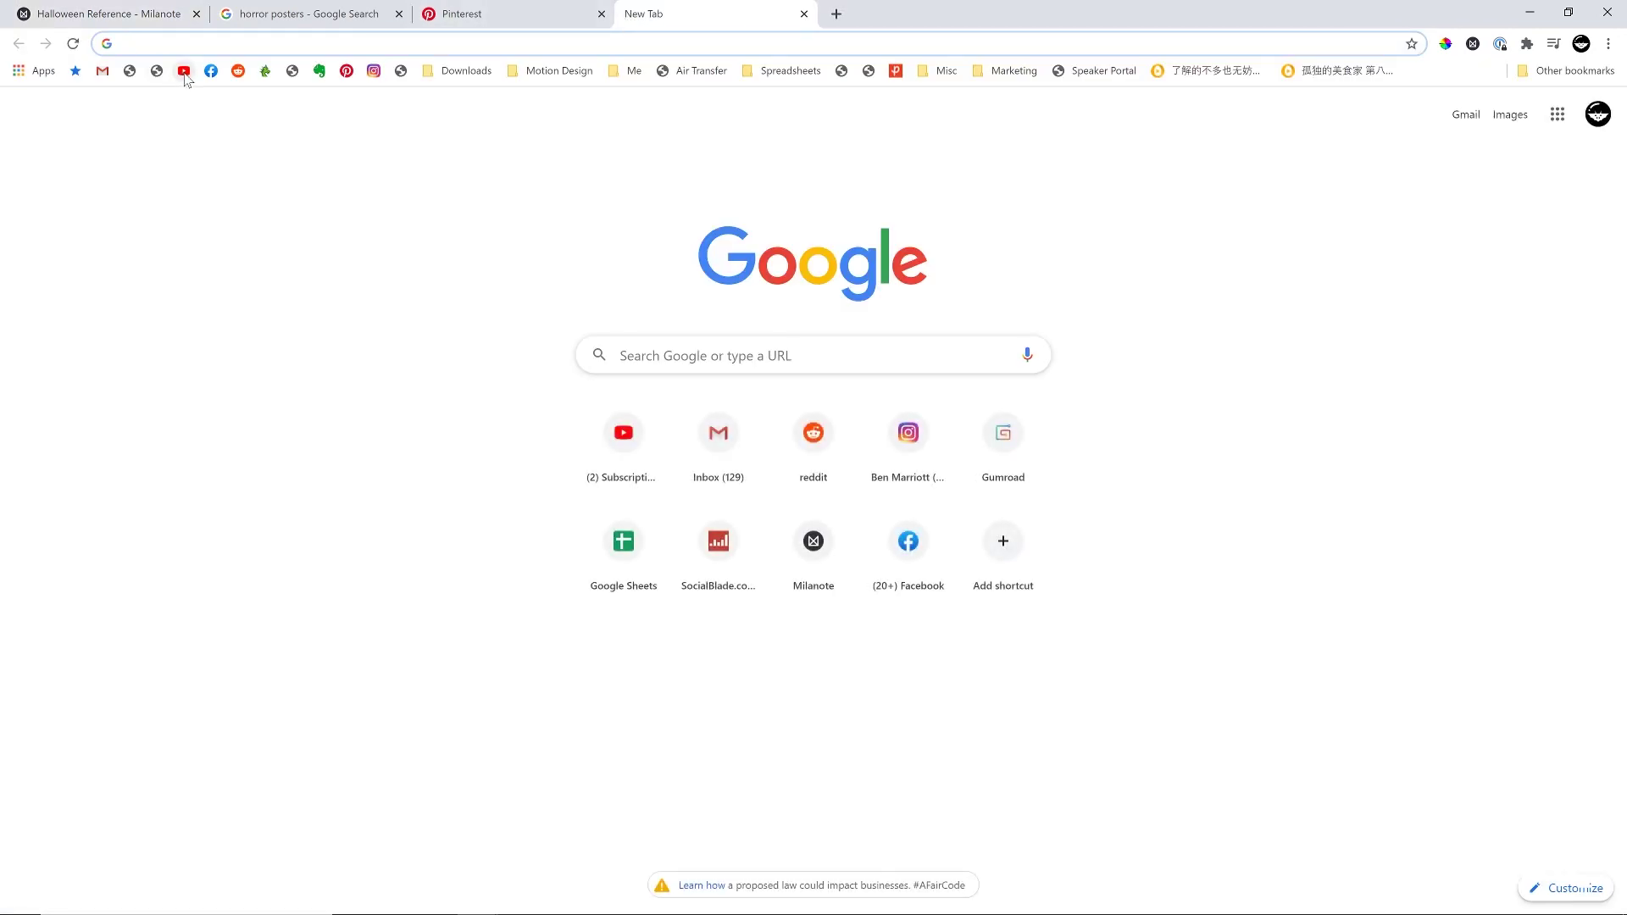
{"action": "left_click", "coordinate": [184, 71]}
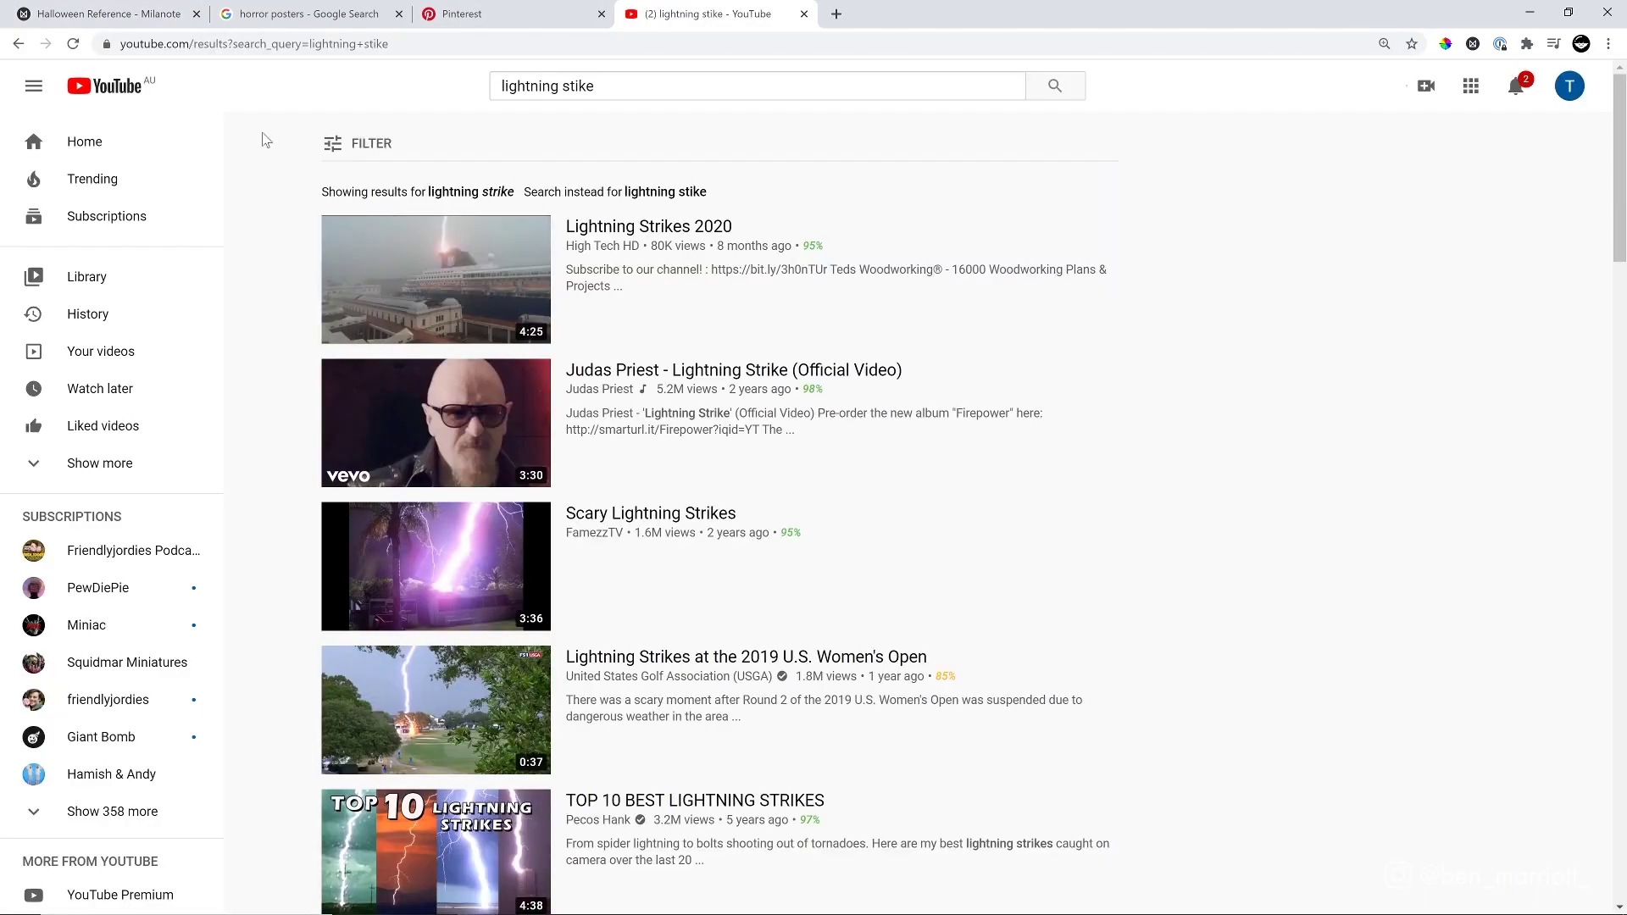
{"action": "scroll", "coordinate": [605, 124], "scroll_direction": "down", "scroll_amount": 1}
{"action": "scroll", "coordinate": [745, 372], "scroll_direction": "down", "scroll_amount": 1}
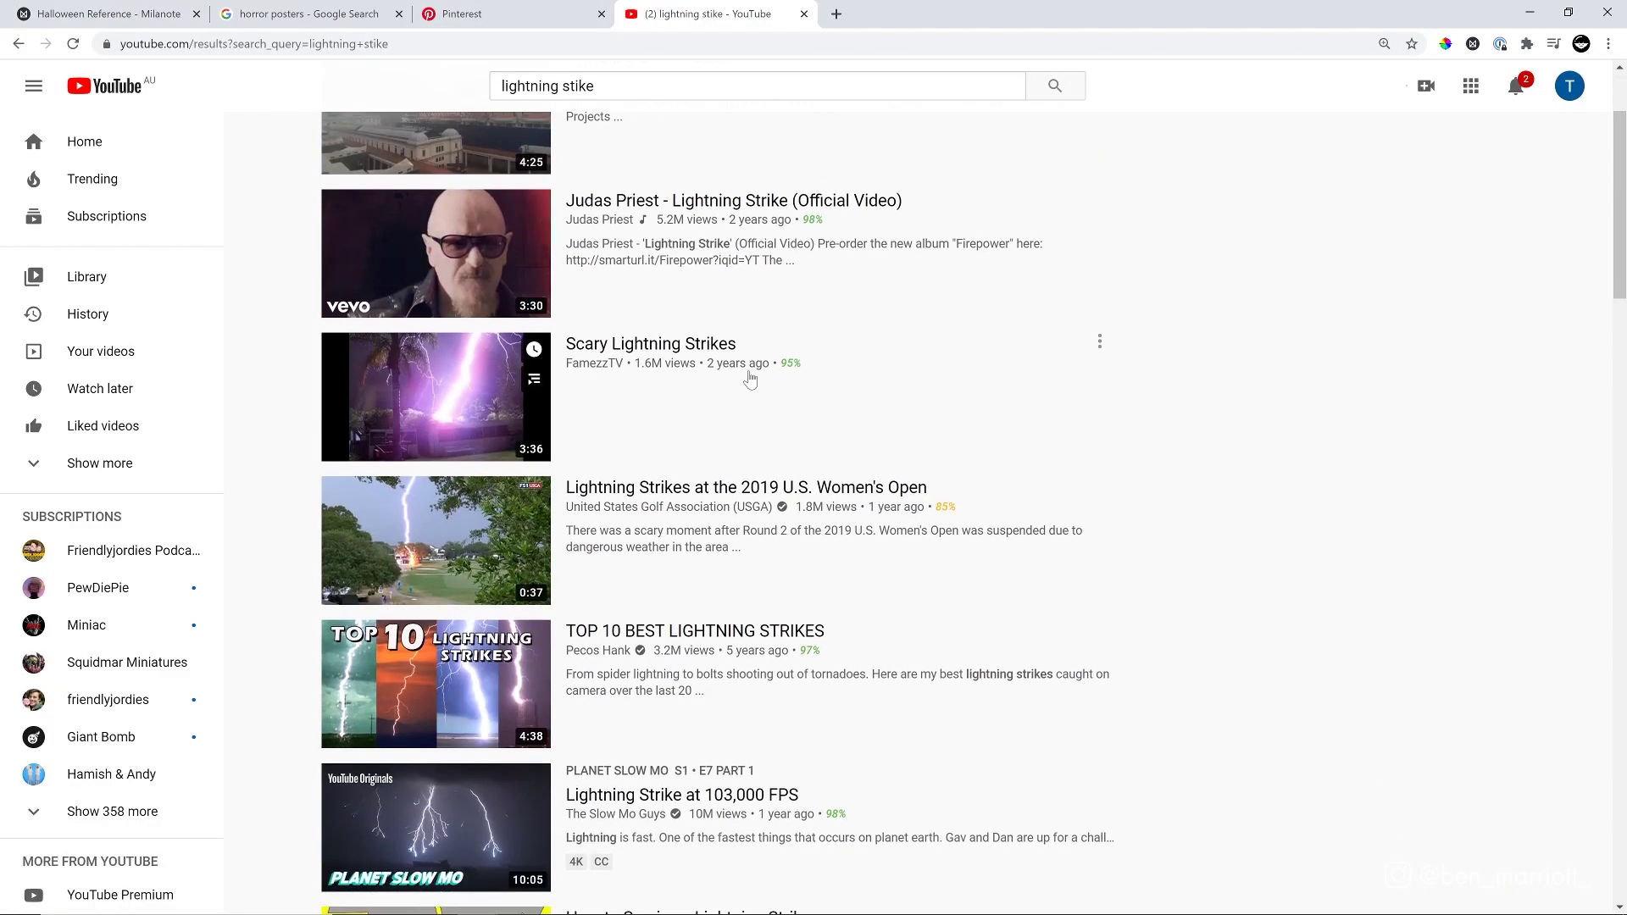
{"action": "scroll", "coordinate": [665, 444], "scroll_direction": "down", "scroll_amount": 2}
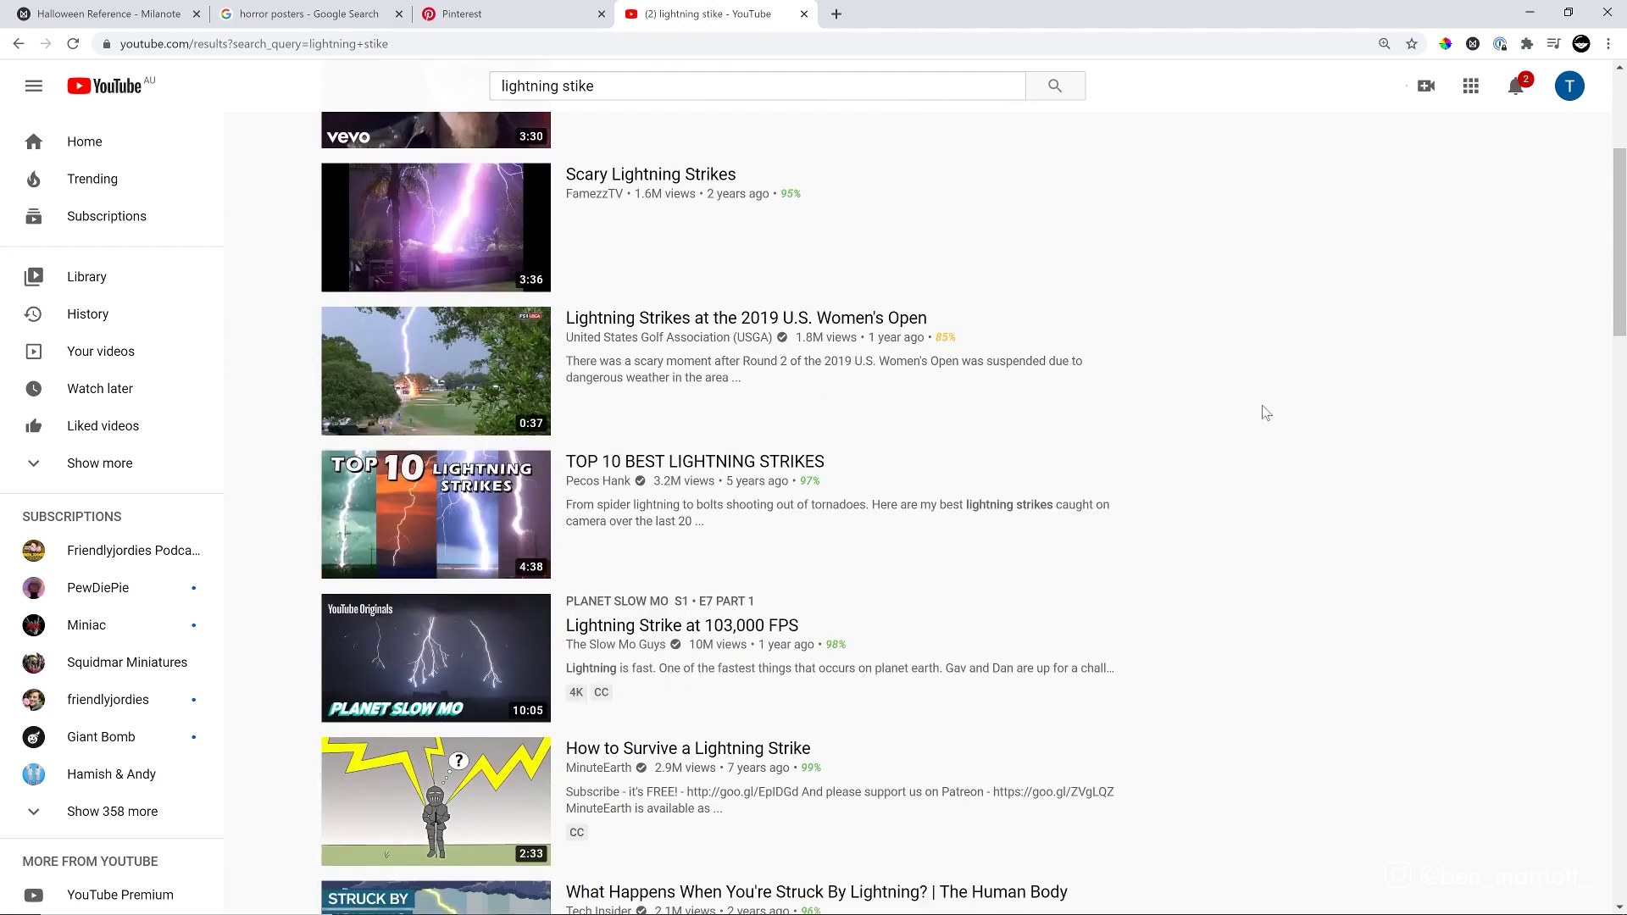
{"action": "scroll", "coordinate": [1140, 386], "scroll_direction": "down", "scroll_amount": 1}
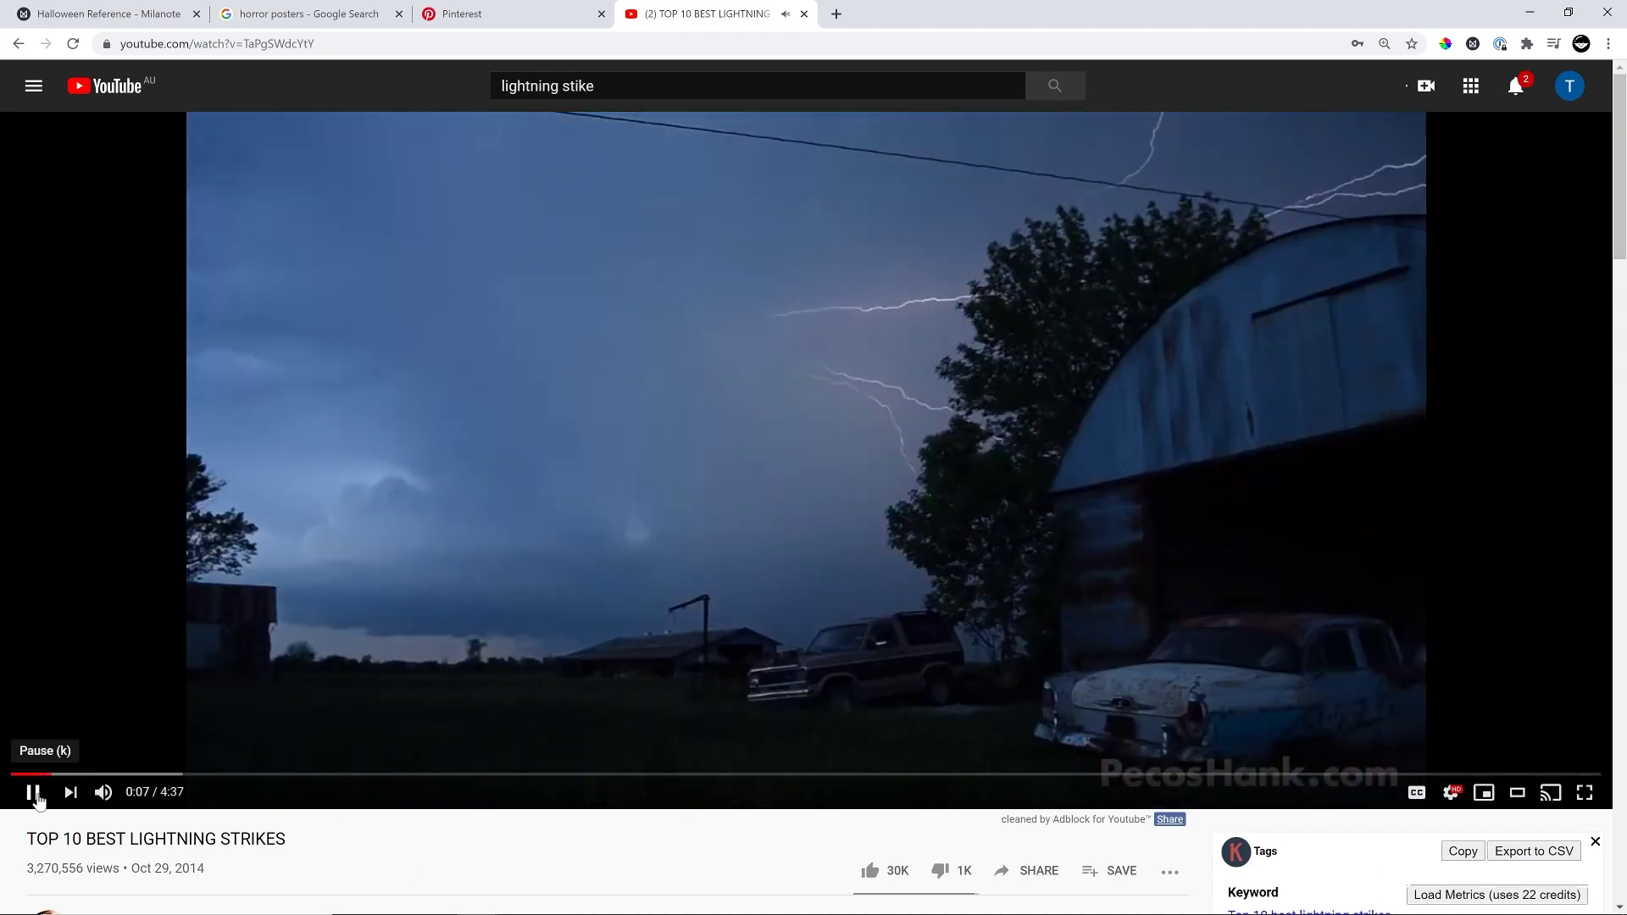
{"action": "left_click", "coordinate": [36, 795]}
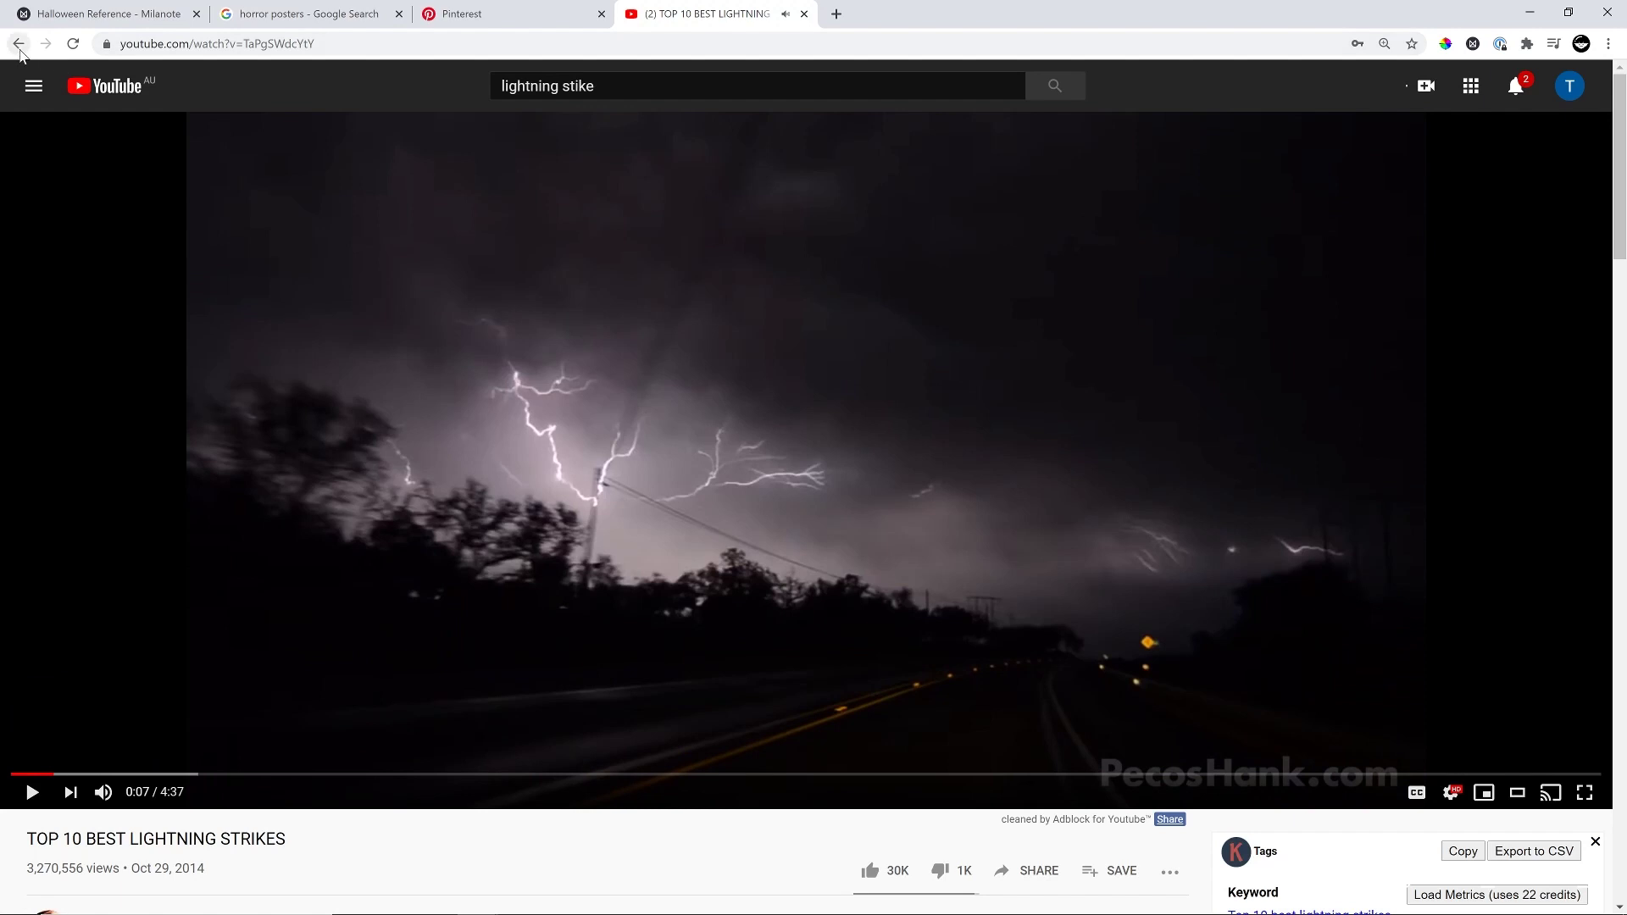
{"action": "left_click", "coordinate": [18, 44]}
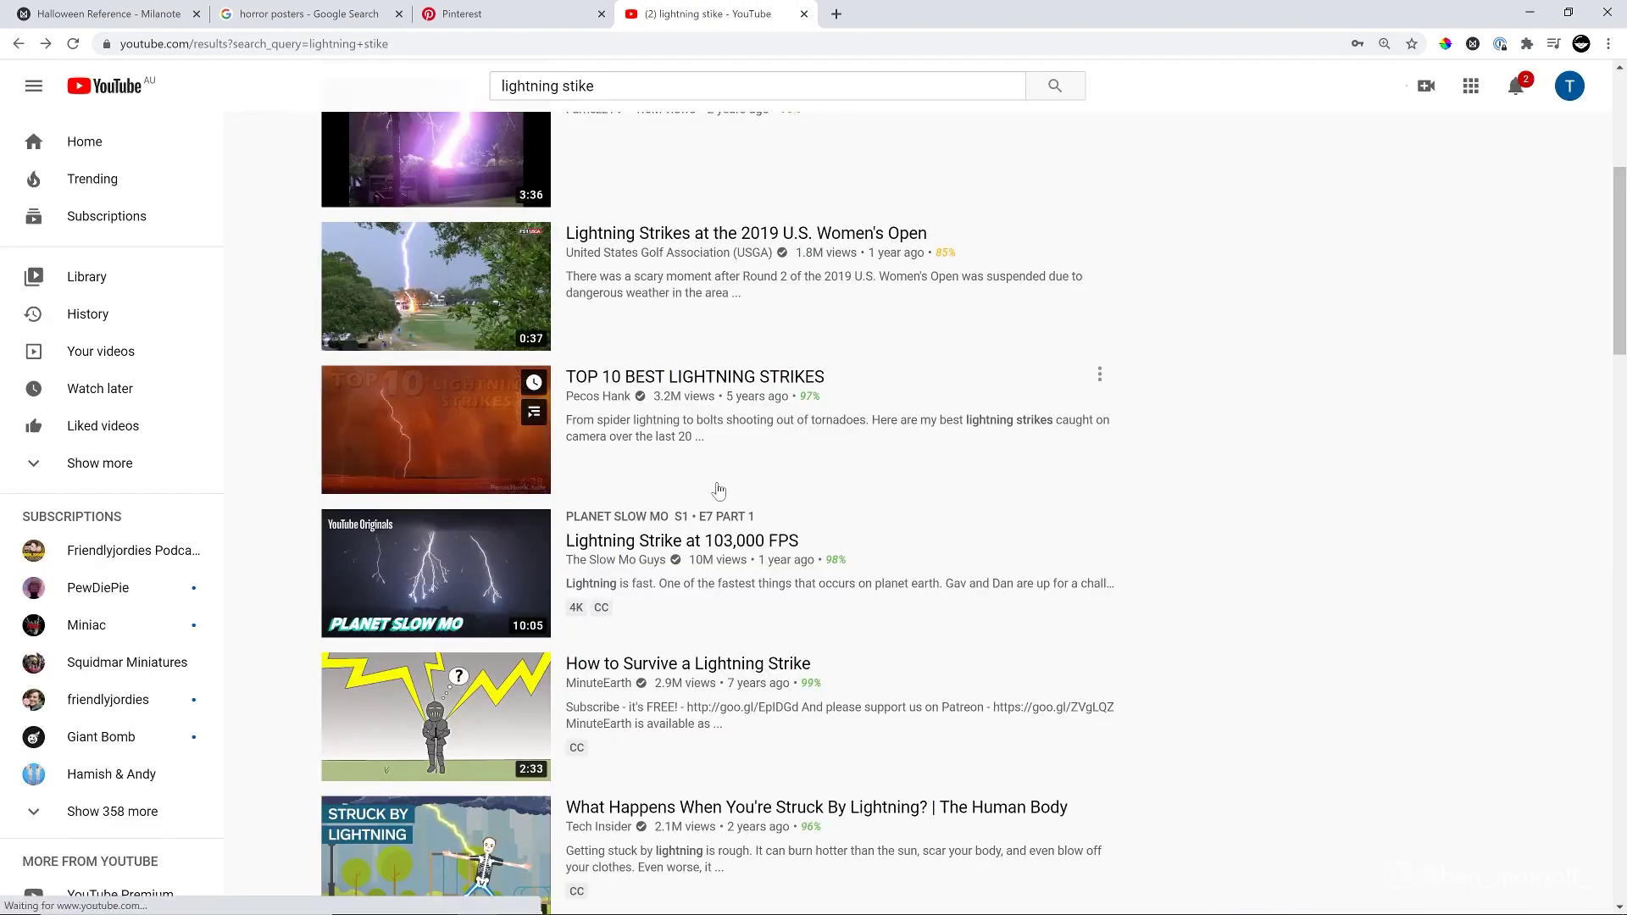
Step: Search YouTube for "lightning stike in slow motion", play Watch the birth of a lightning strike in slow motion and pause at the strike
{"action": "left_click", "coordinate": [637, 86]}
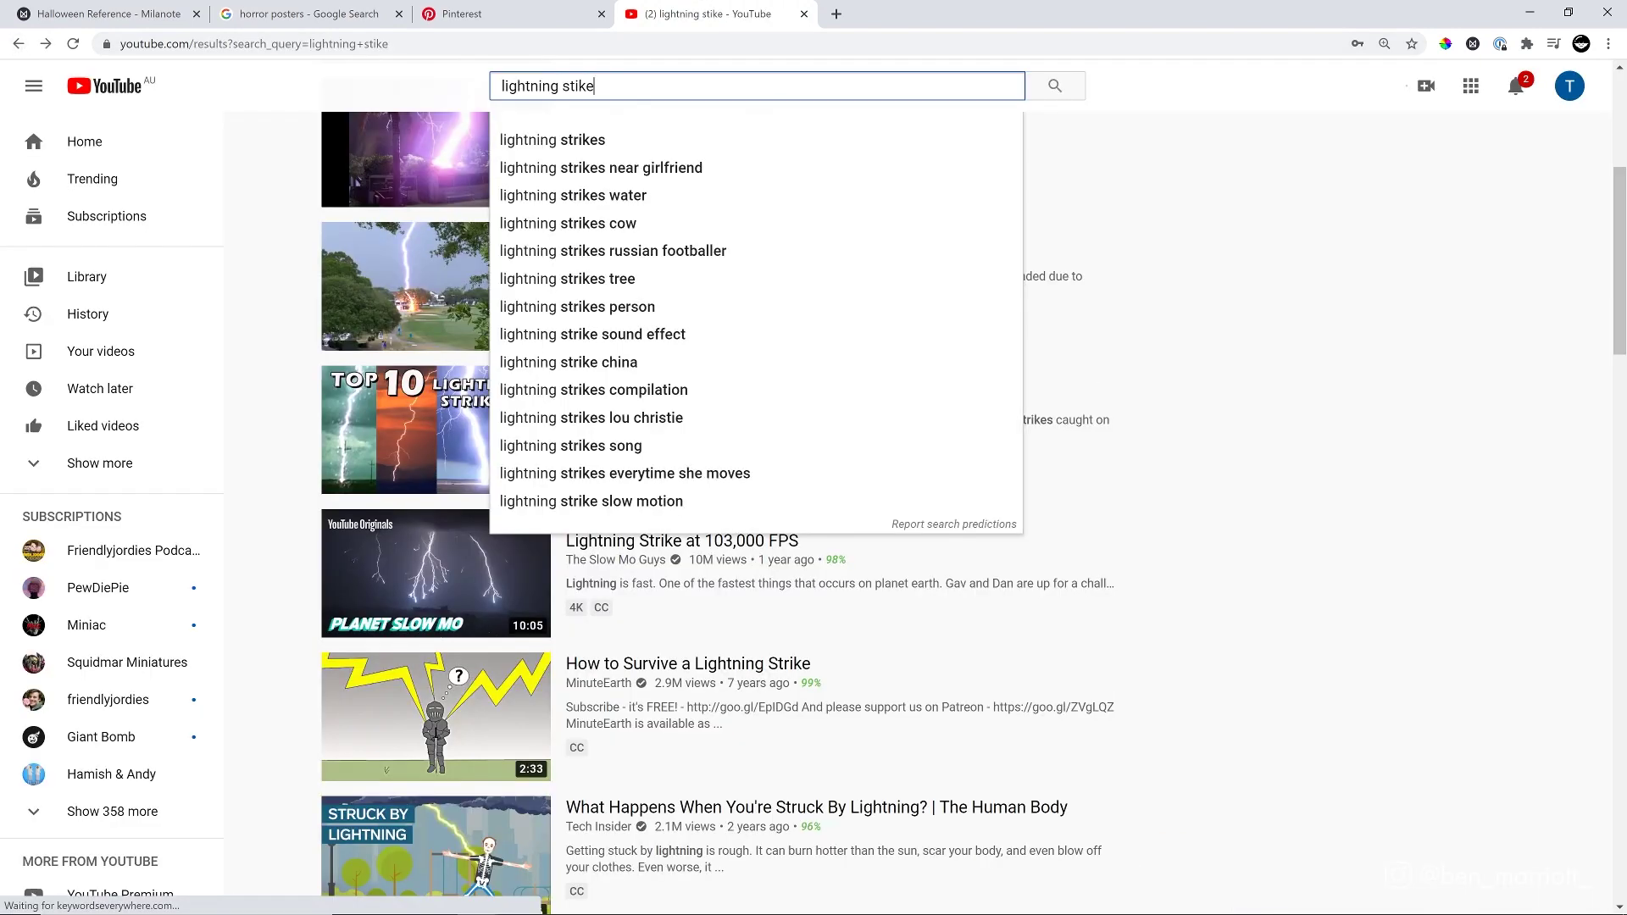
{"action": "type", "text": "in slow motion"}
{"action": "key", "text": "Return"}
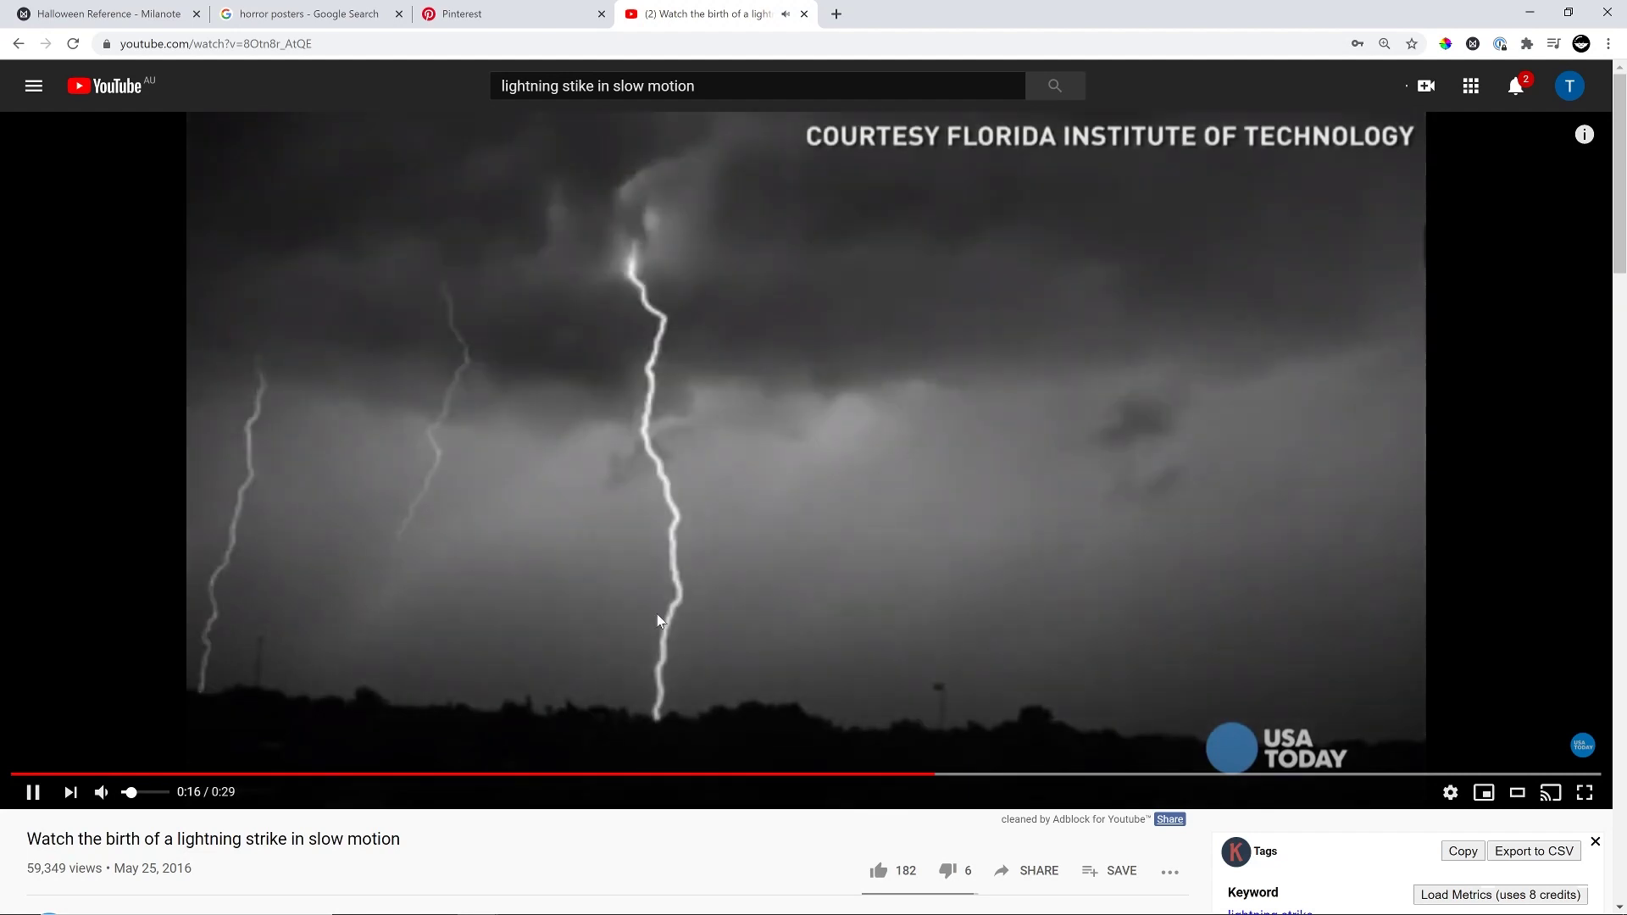
{"action": "left_click", "coordinate": [383, 411]}
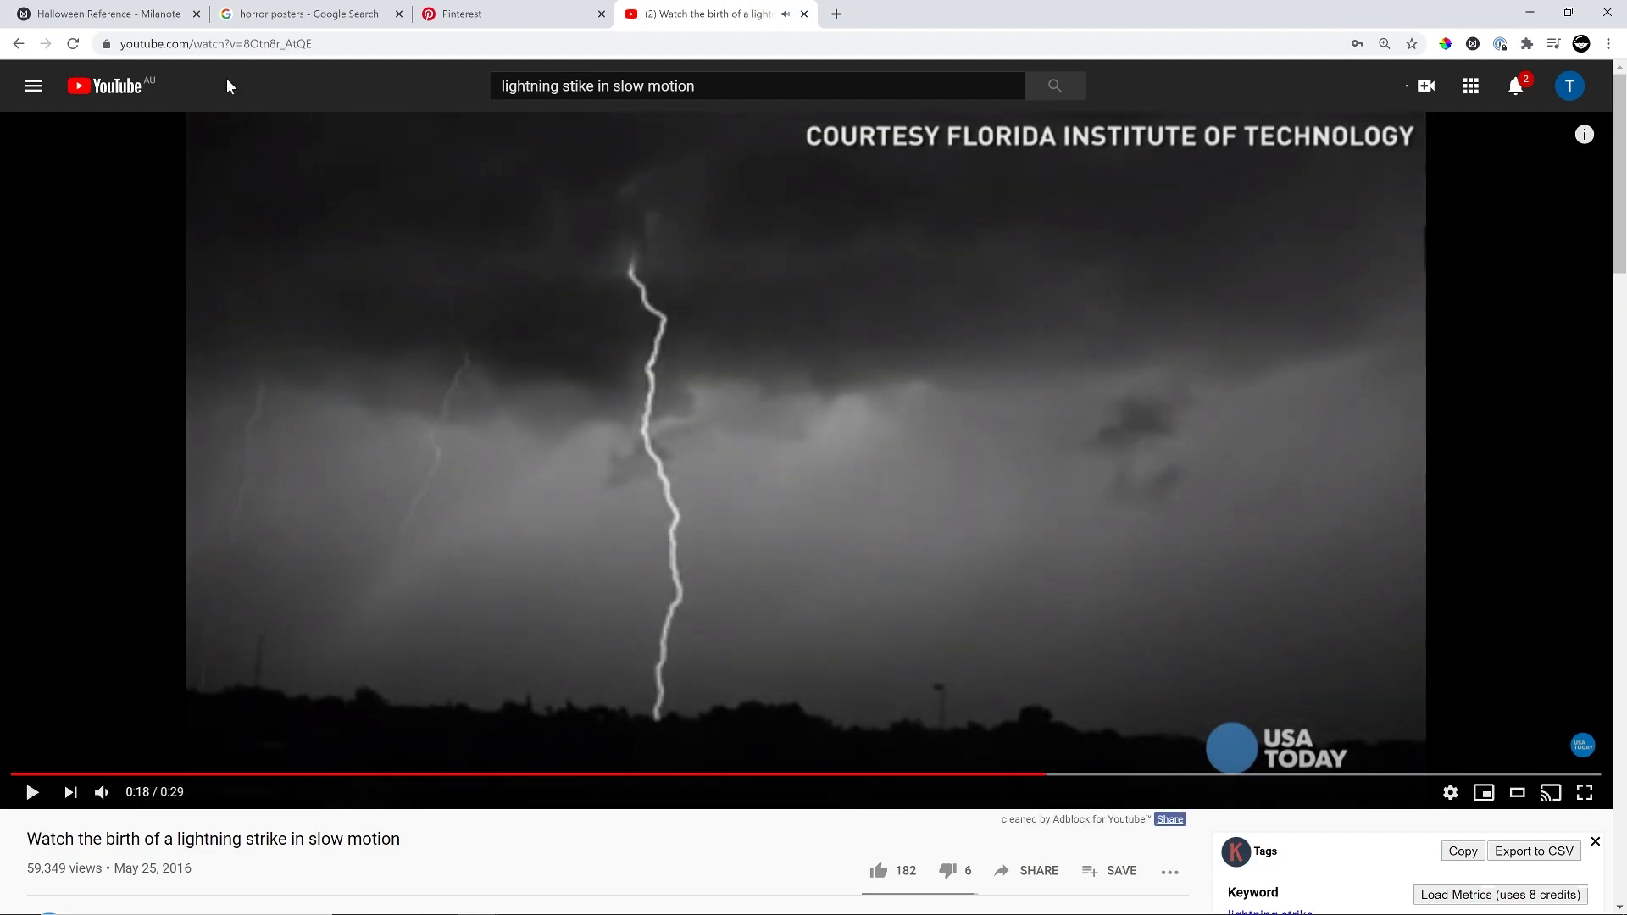
Step: Add the slow-motion lightning video's address as a link card below the book covers in Milanote and preview its embedded playback
{"action": "key", "text": "ctrl+l"}
{"action": "key", "text": "ctrl+c"}
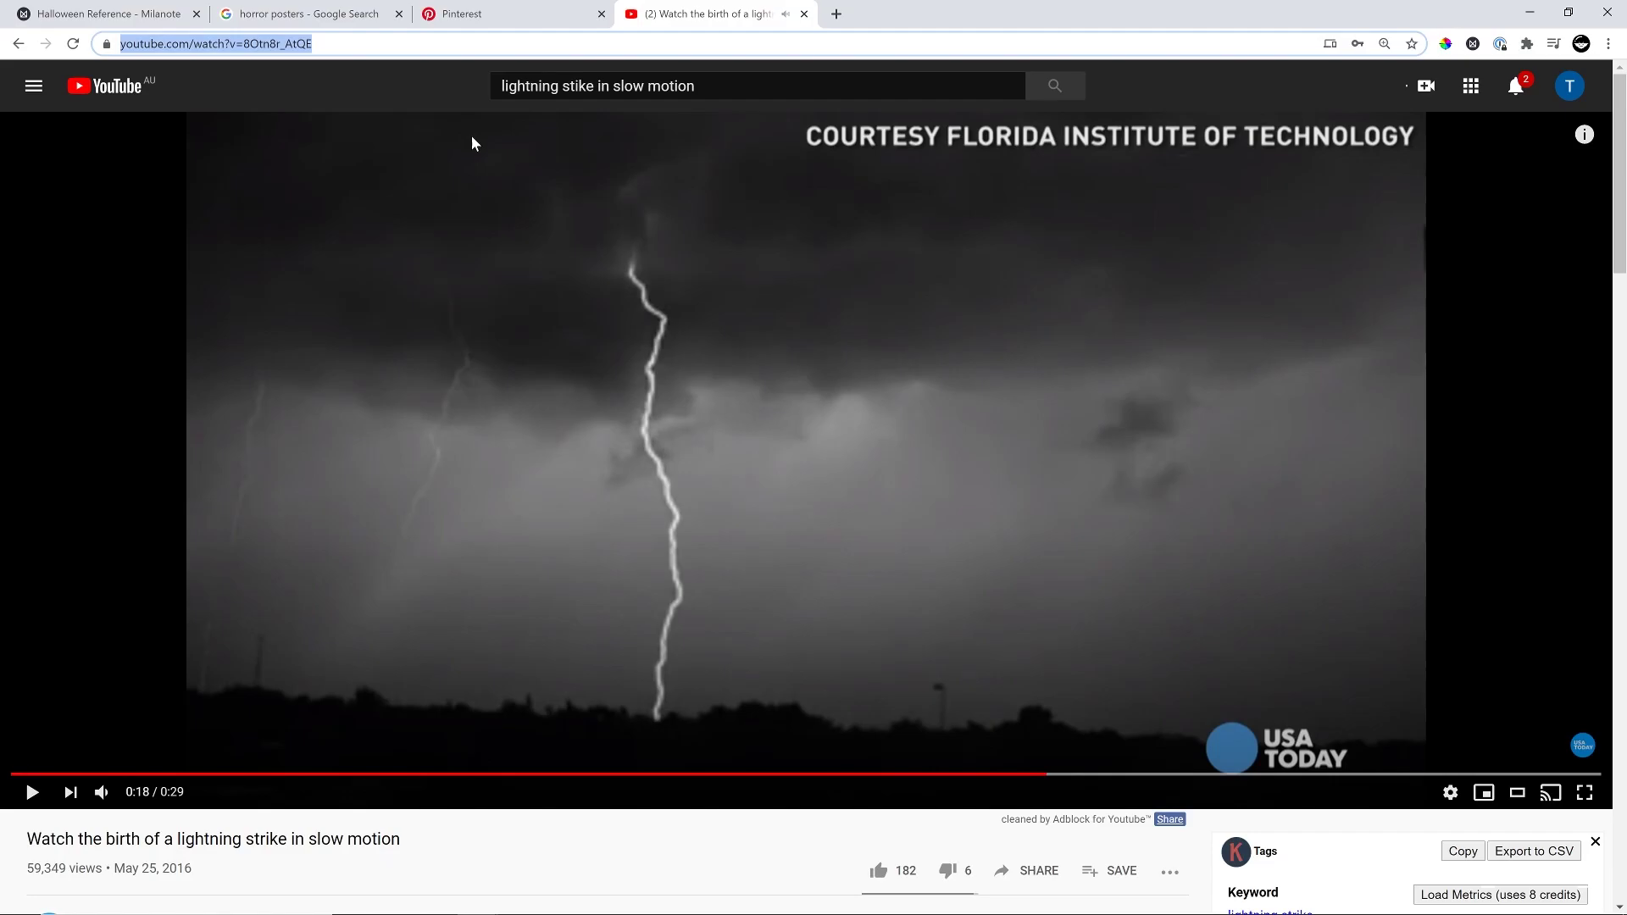
{"action": "key", "text": "ctrl+1"}
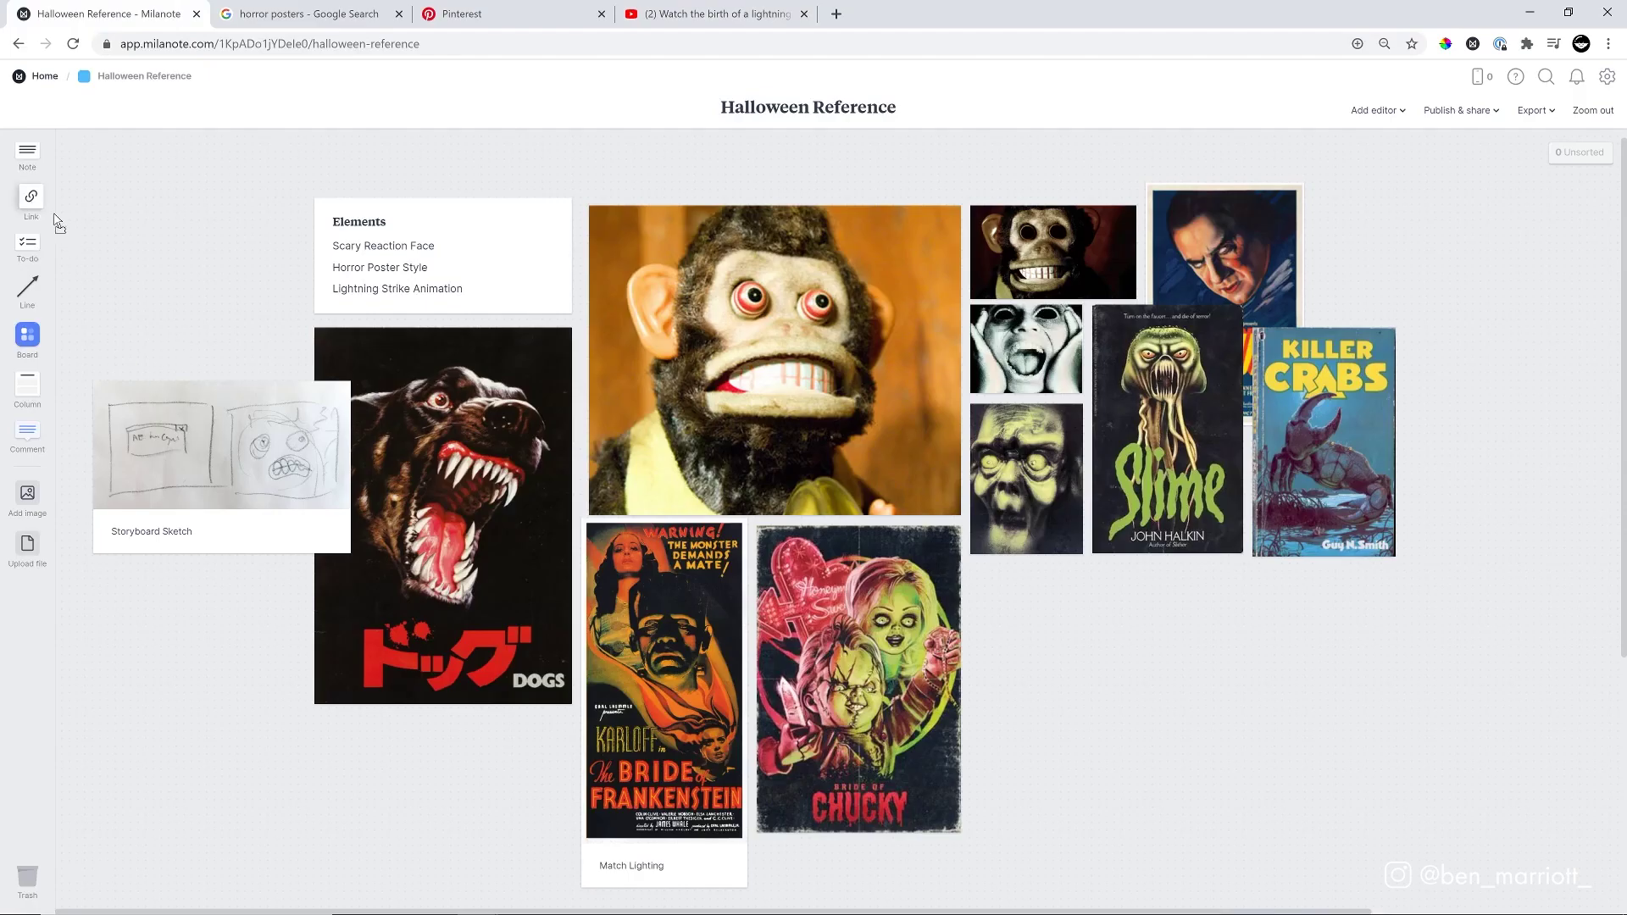
{"action": "left_click_drag", "start_coordinate": [27, 200], "coordinate": [1092, 627]}
{"action": "key", "text": "ctrl+v"}
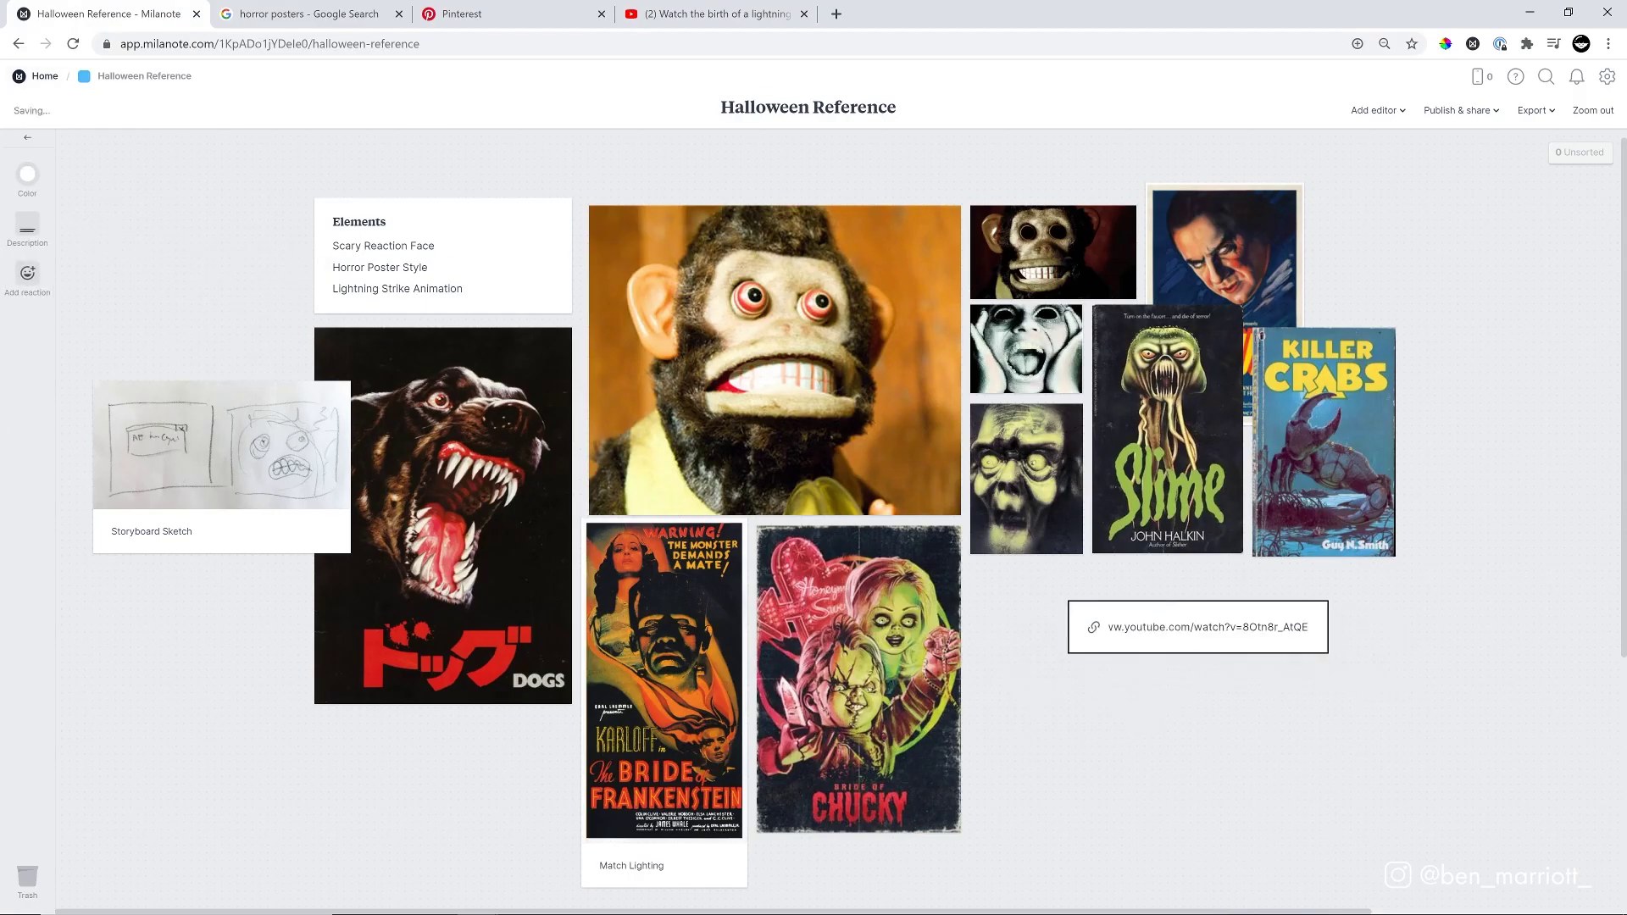
{"action": "key", "text": "Return"}
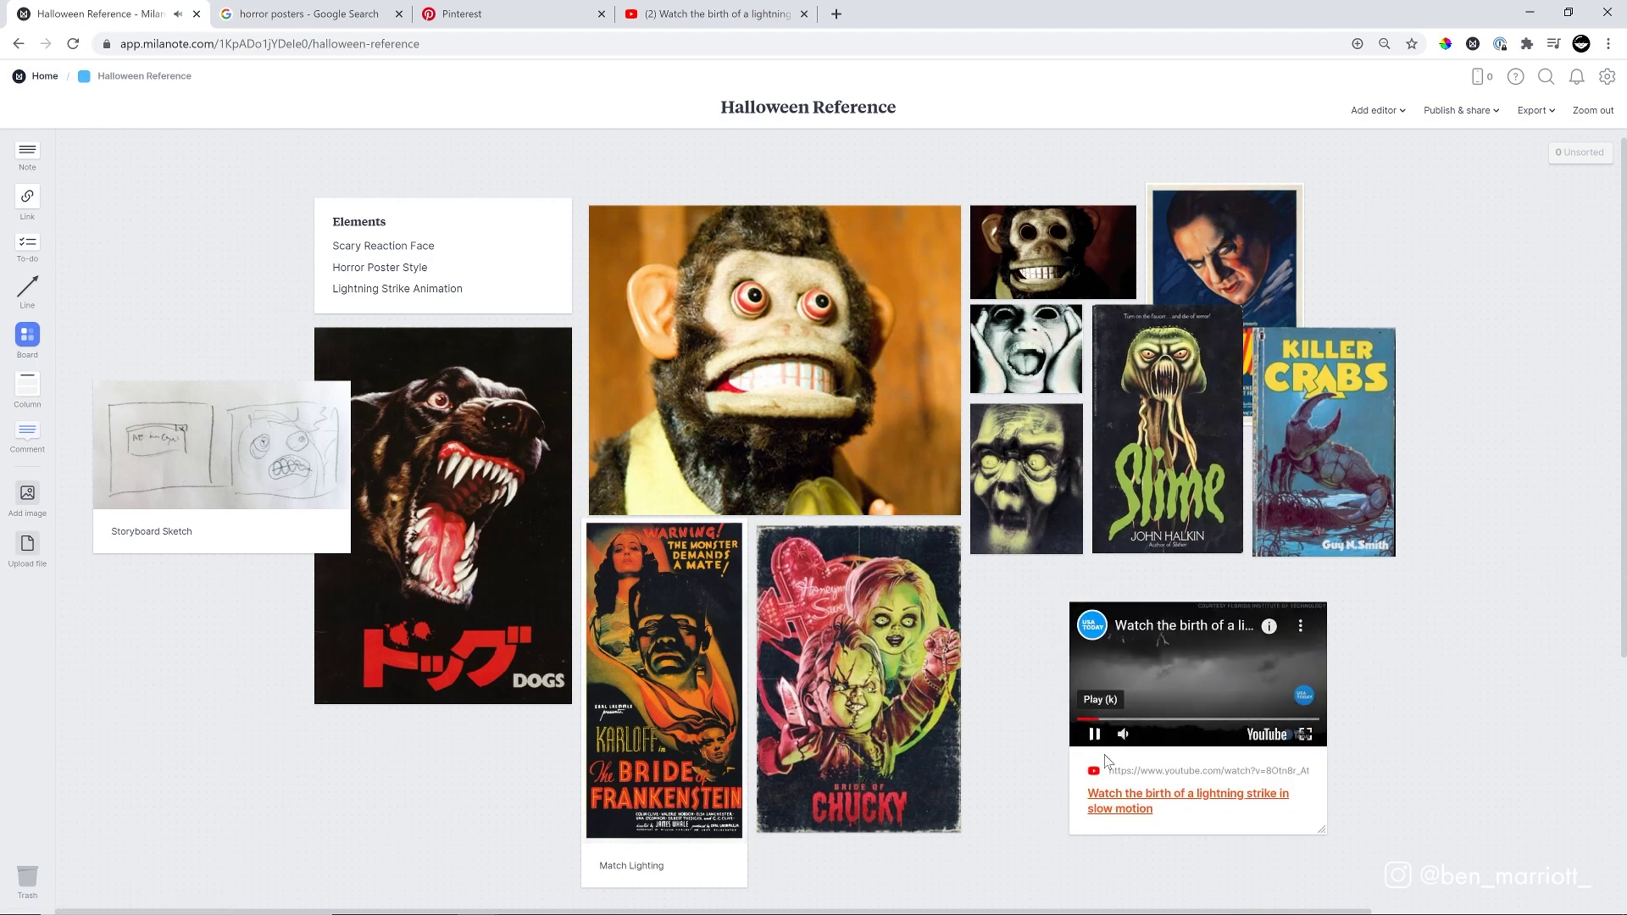
{"action": "left_click", "coordinate": [1094, 733]}
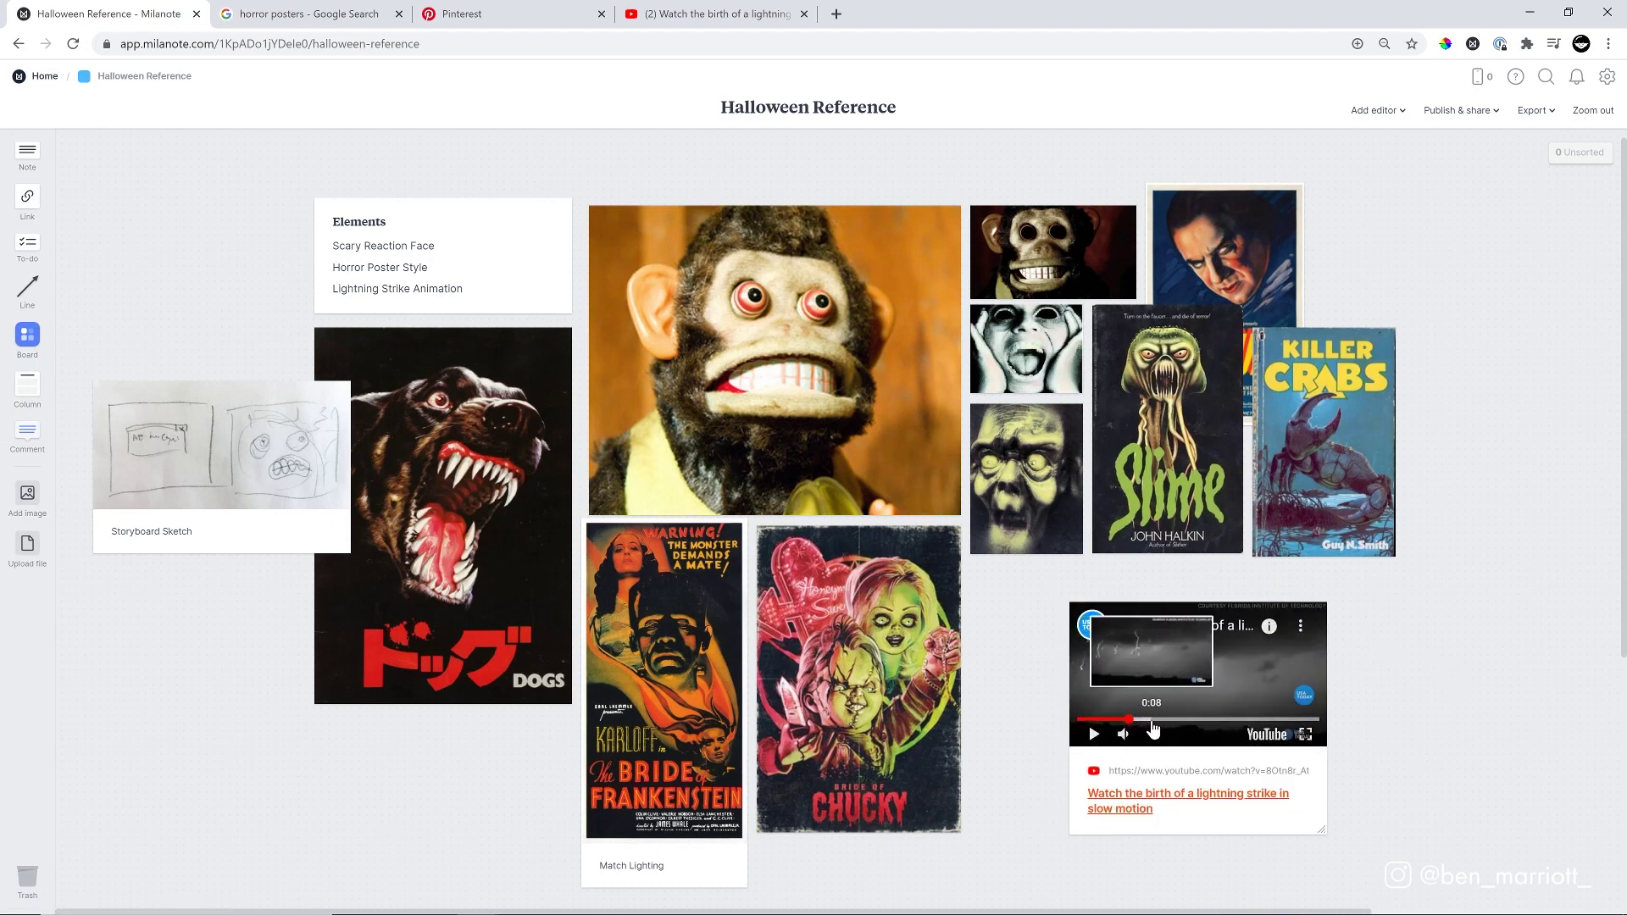
{"action": "left_click", "coordinate": [1152, 720]}
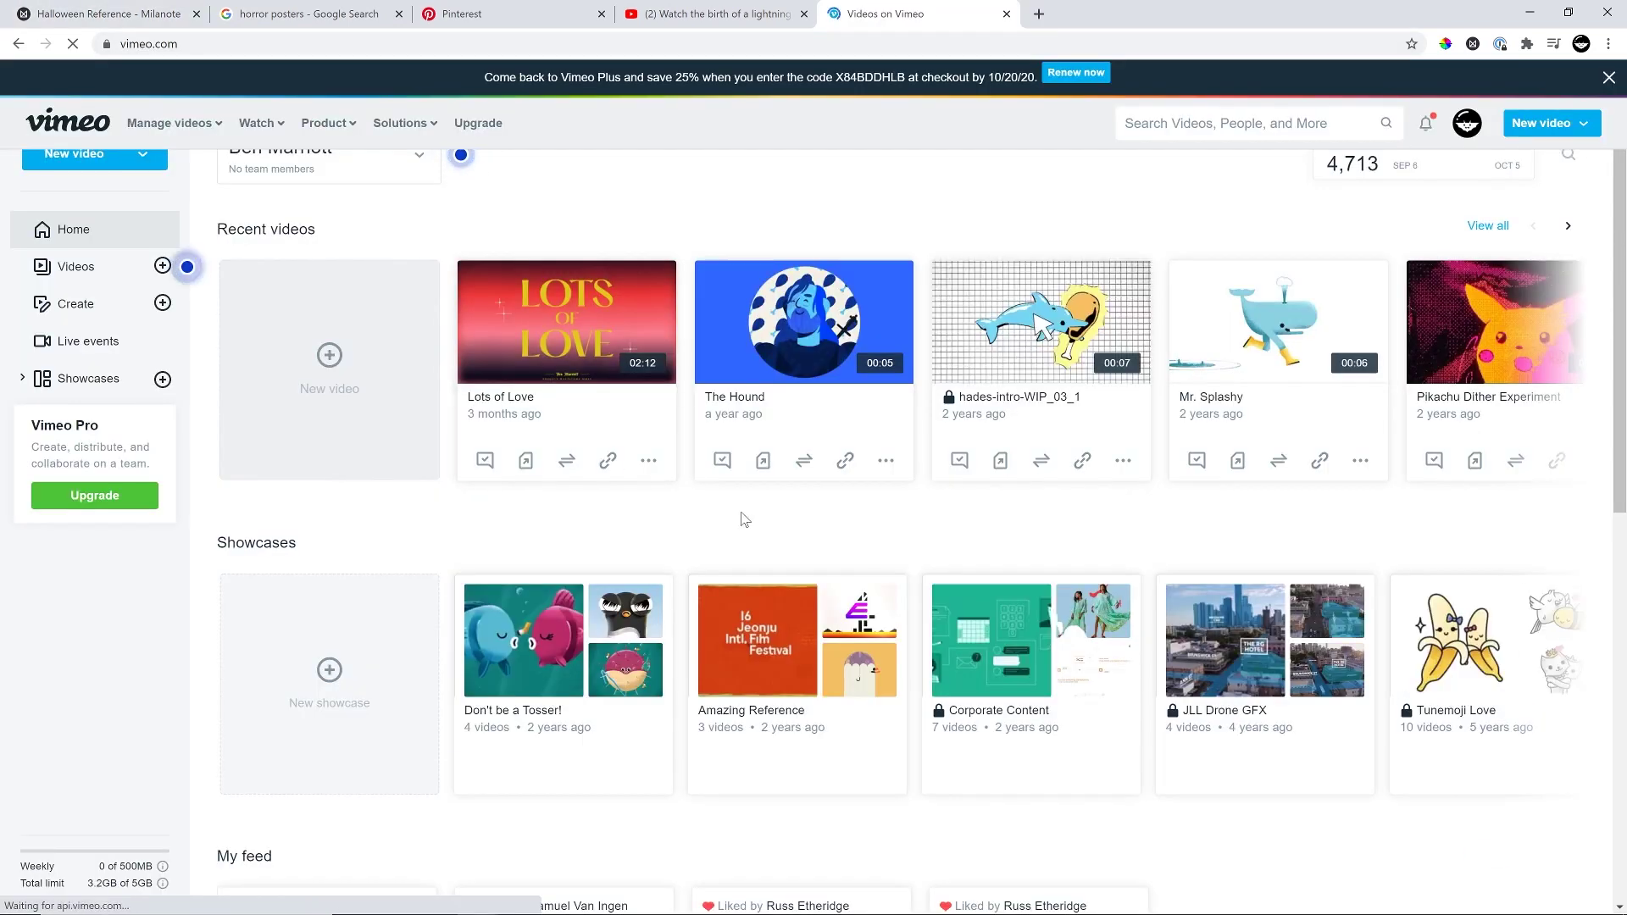
Step: Search Vimeo for "lightning" and browse several pages of results for suitable lightning footage
{"action": "scroll", "coordinate": [187, 303], "scroll_direction": "up", "scroll_amount": 1}
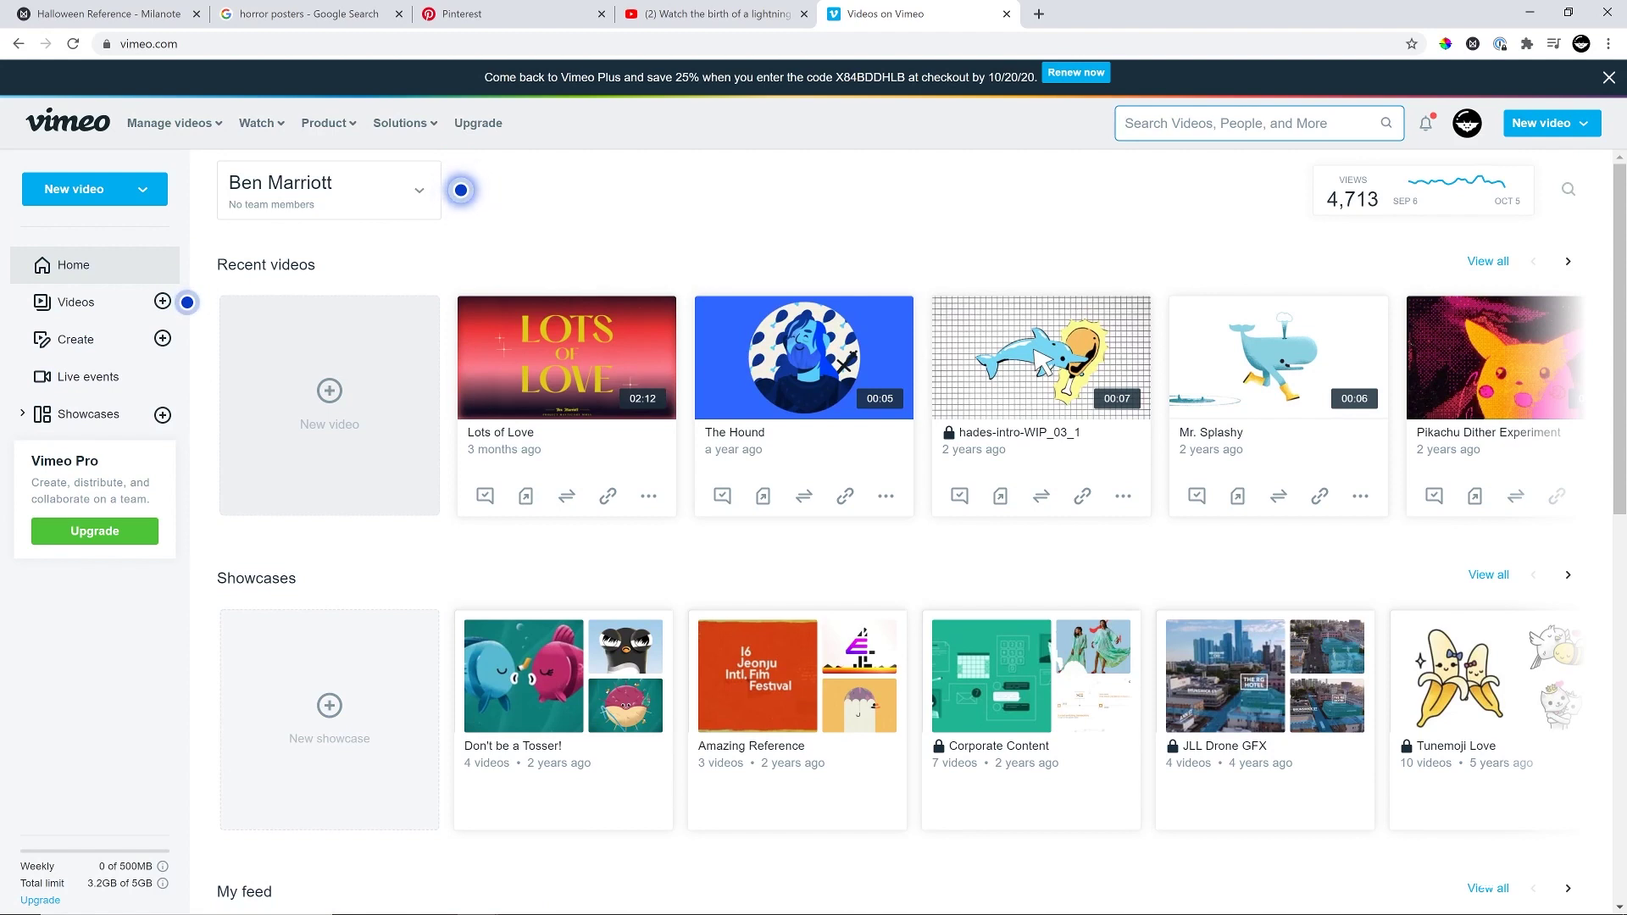
{"action": "type", "text": "lightning"}
{"action": "key", "text": "Return"}
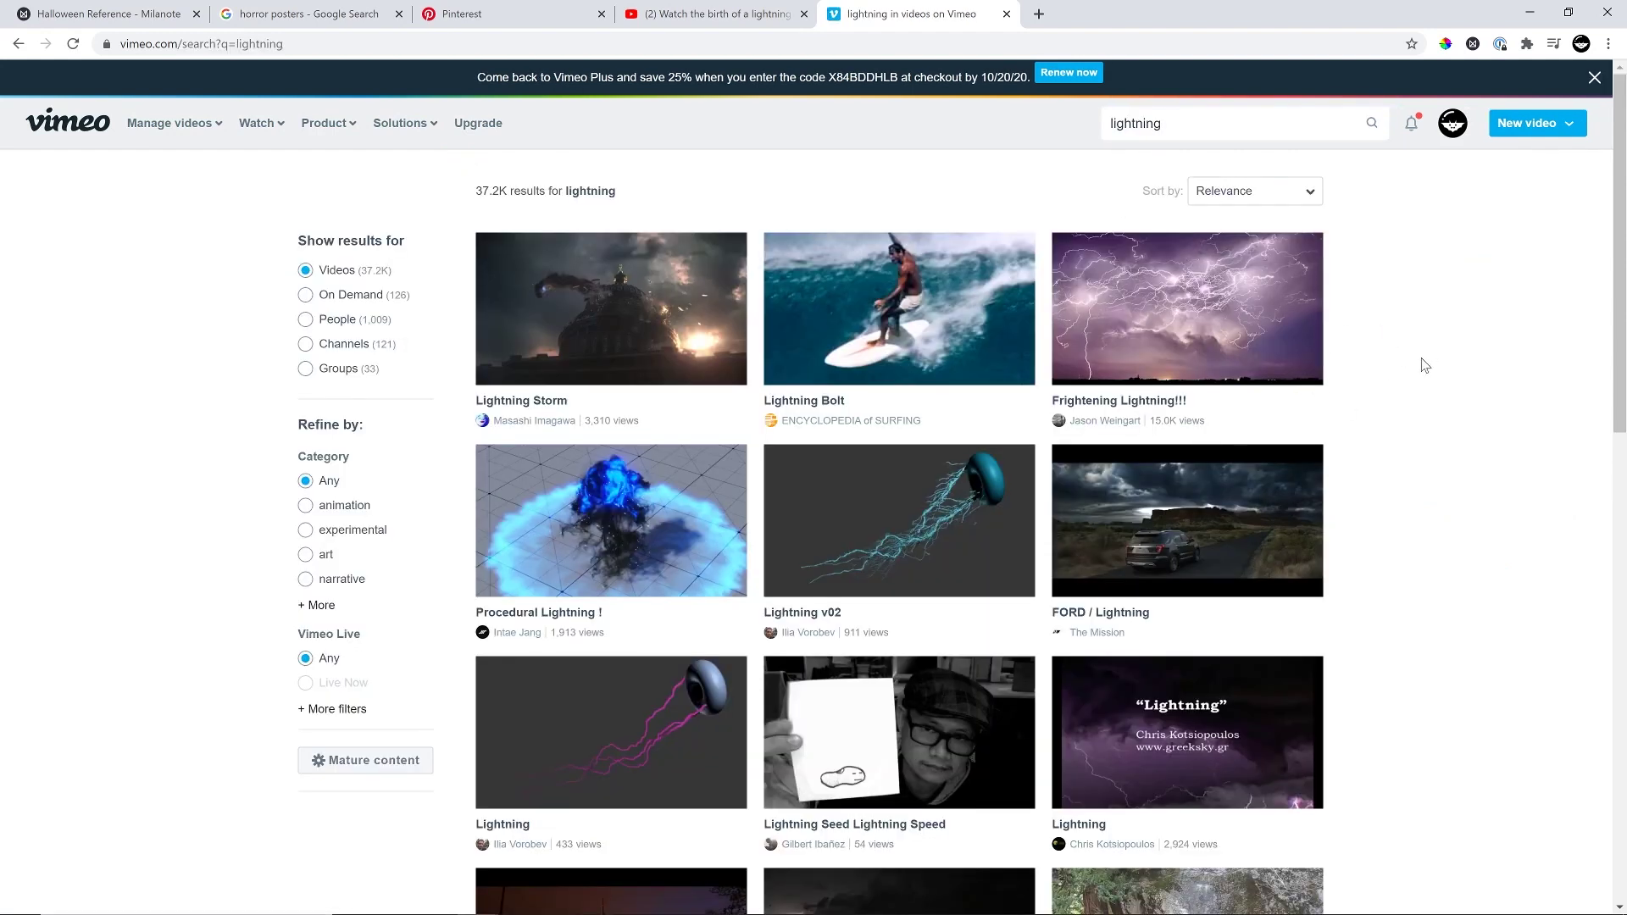
{"action": "scroll", "coordinate": [1424, 364], "scroll_direction": "down", "scroll_amount": 9}
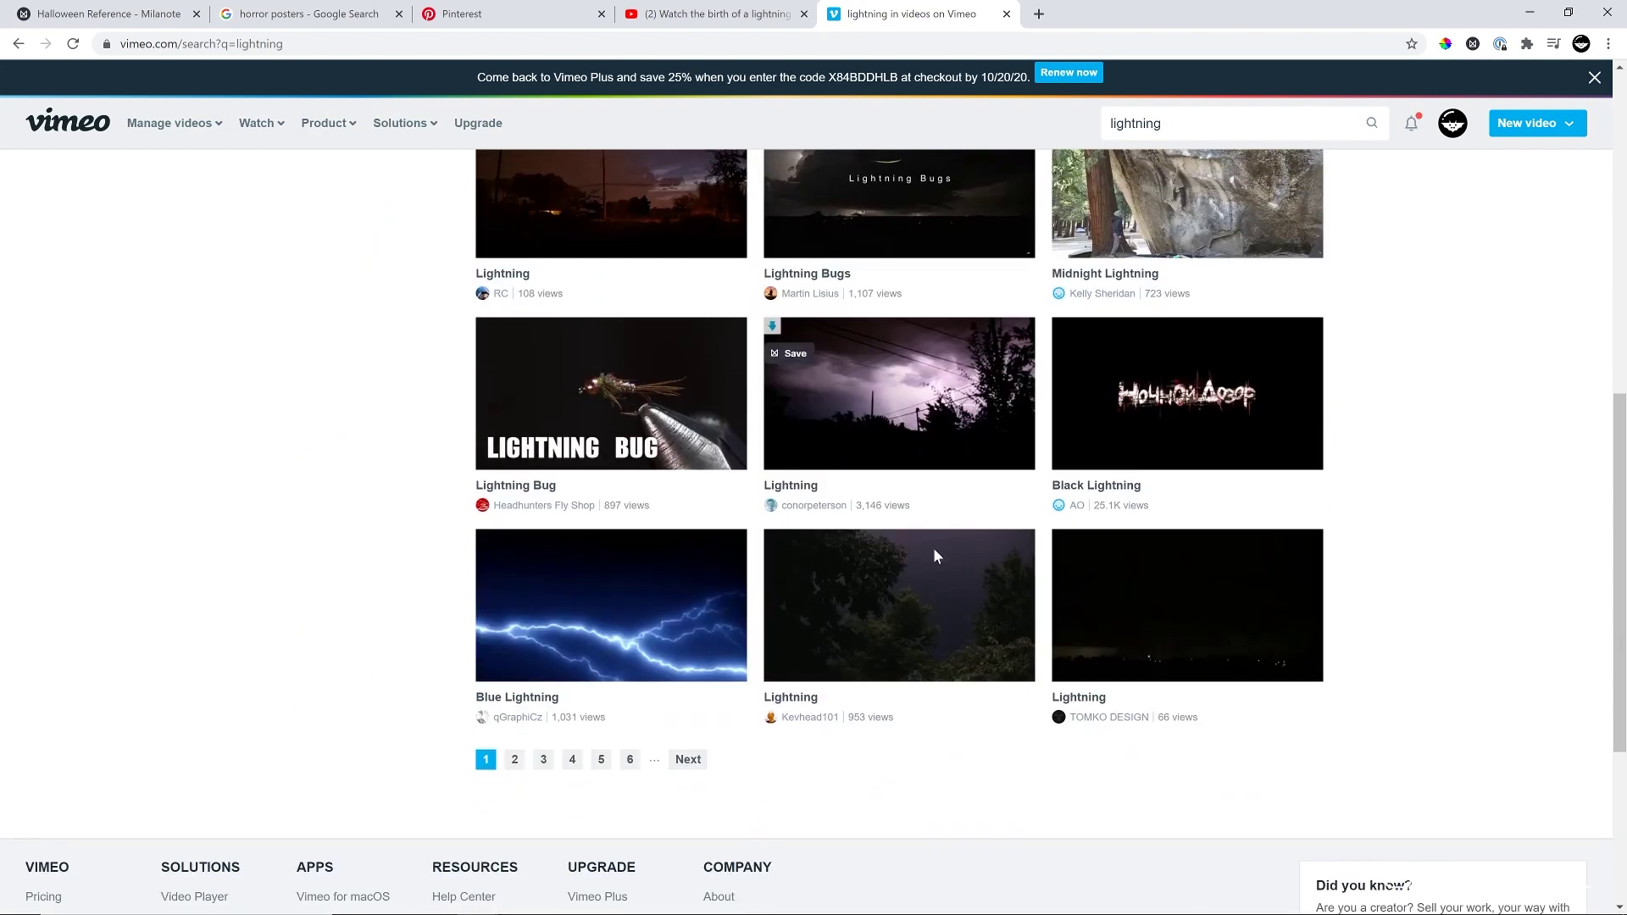
{"action": "left_click", "coordinate": [540, 760]}
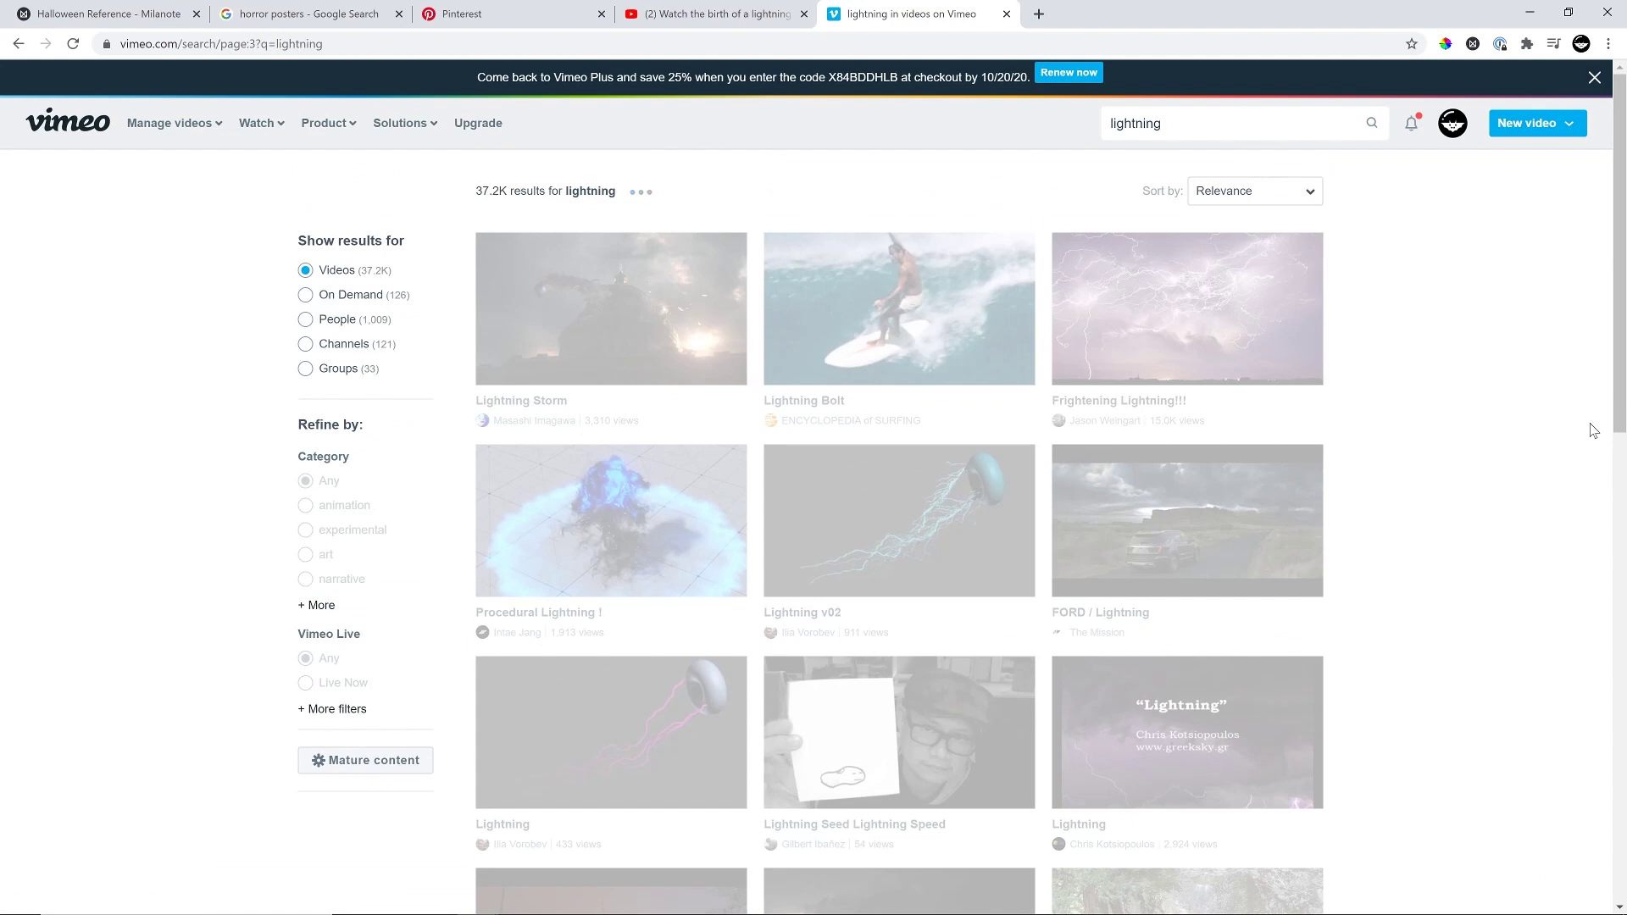
{"action": "scroll", "coordinate": [1377, 346], "scroll_direction": "down", "scroll_amount": 5}
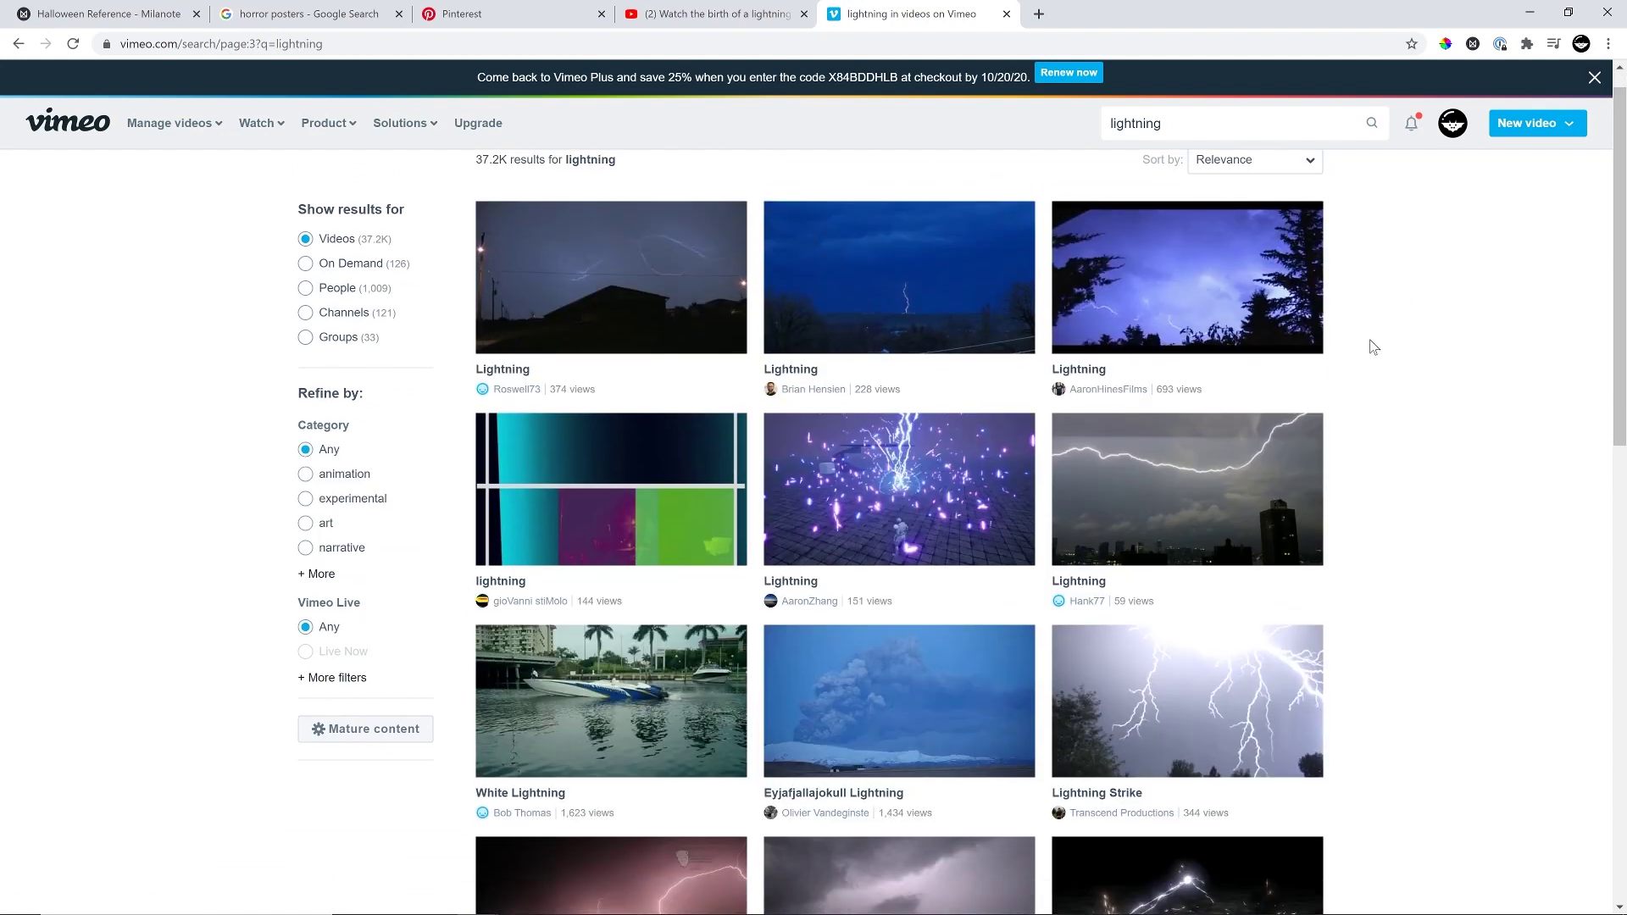
{"action": "scroll", "coordinate": [976, 418], "scroll_direction": "down", "scroll_amount": 1}
{"action": "scroll", "coordinate": [678, 381], "scroll_direction": "down", "scroll_amount": 2}
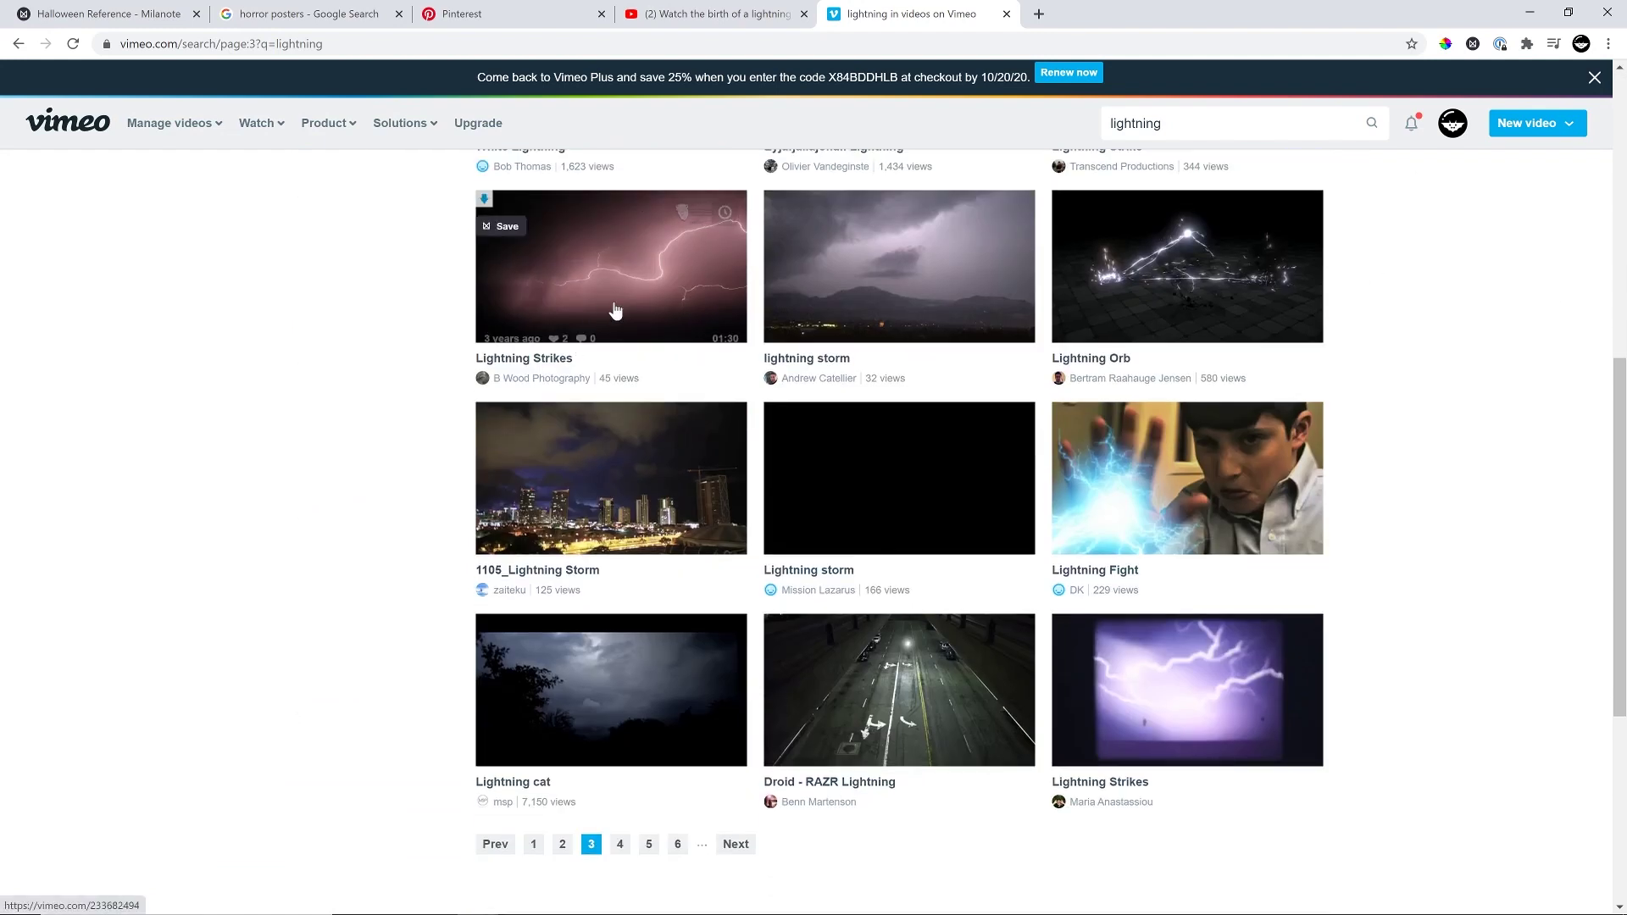
{"action": "left_click", "coordinate": [619, 843]}
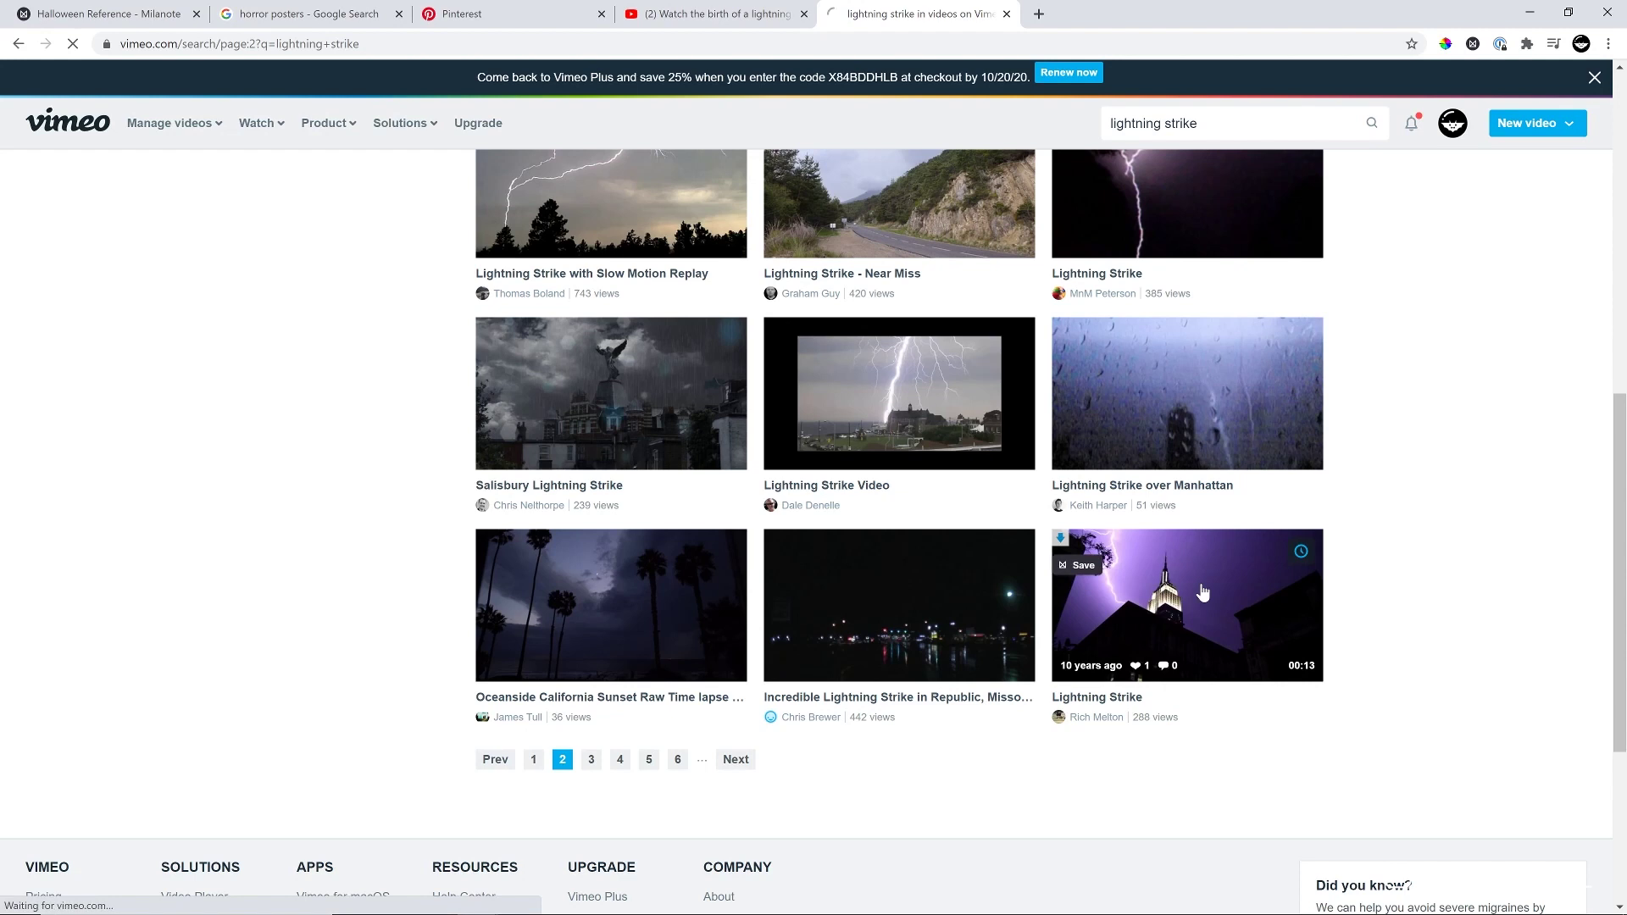
Step: Open the Empire State Building Lightning Strike video from the "lightning strike" results and scrub to the bright purple flash at 00:04
{"action": "left_click", "coordinate": [1199, 576]}
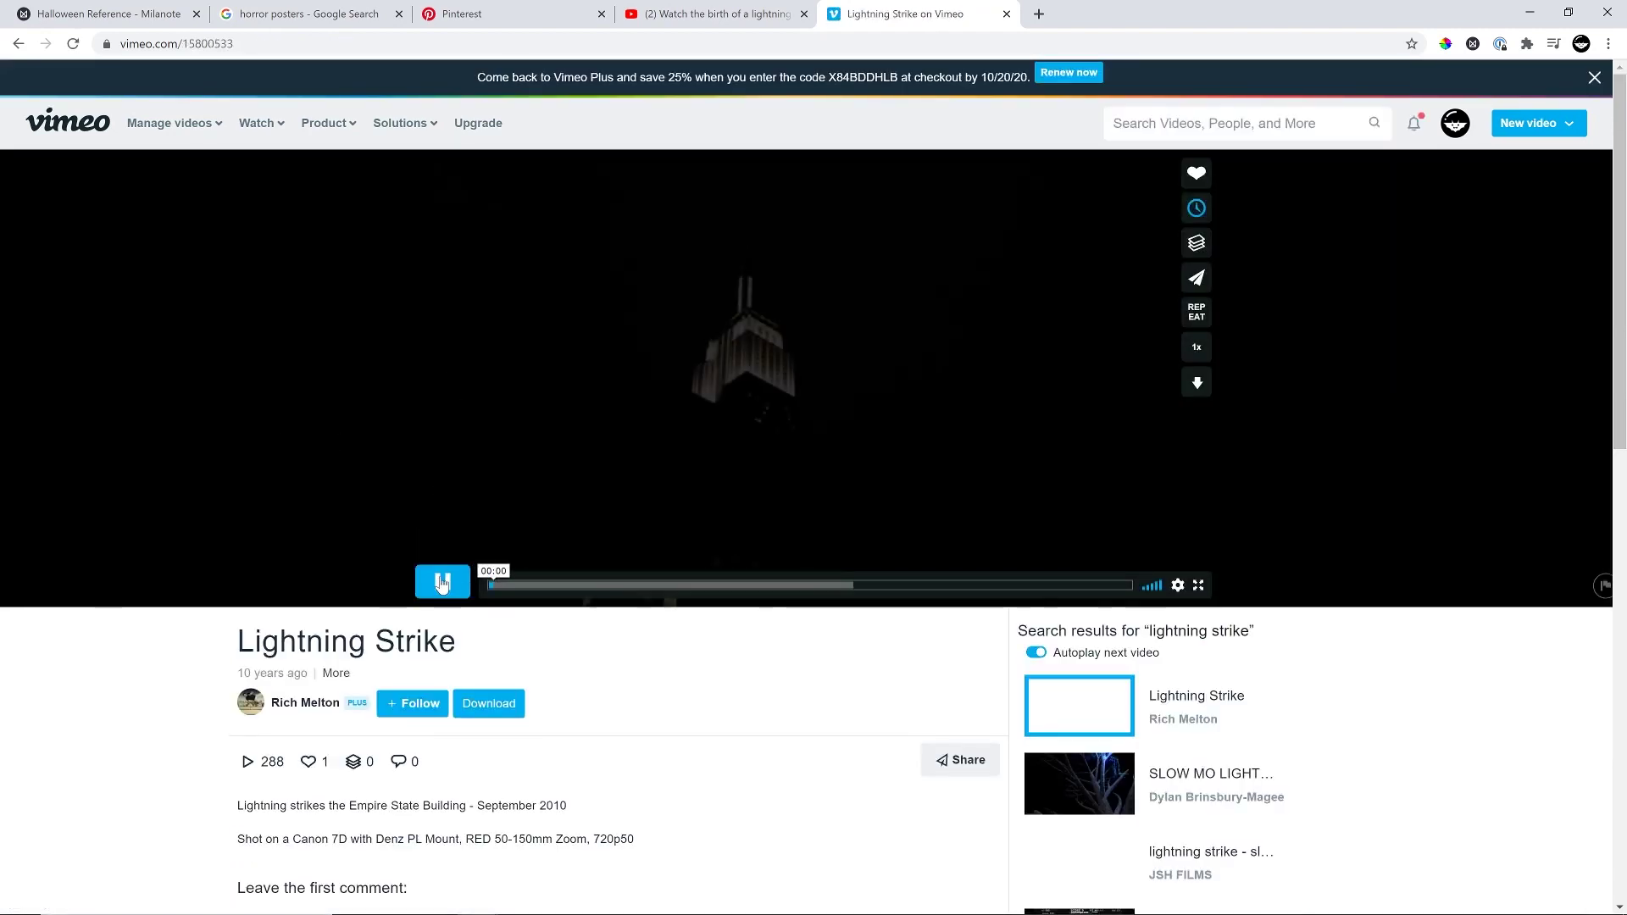
{"action": "left_click", "coordinate": [442, 584]}
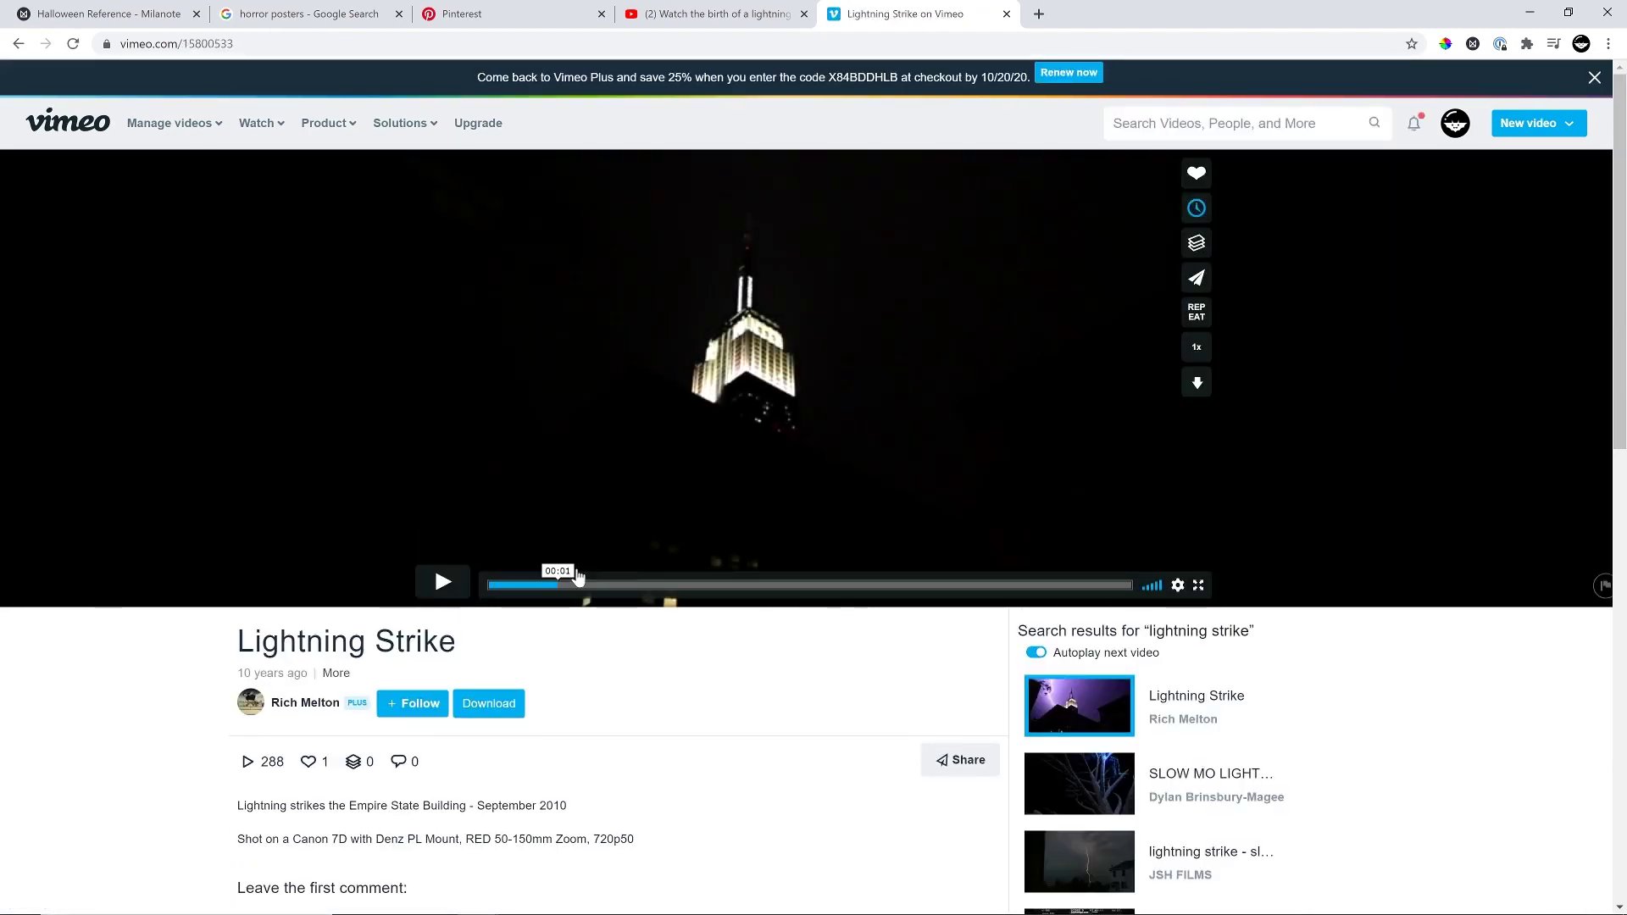
{"action": "left_click_drag", "start_coordinate": [579, 578], "coordinate": [648, 586]}
{"action": "left_click", "coordinate": [686, 585]}
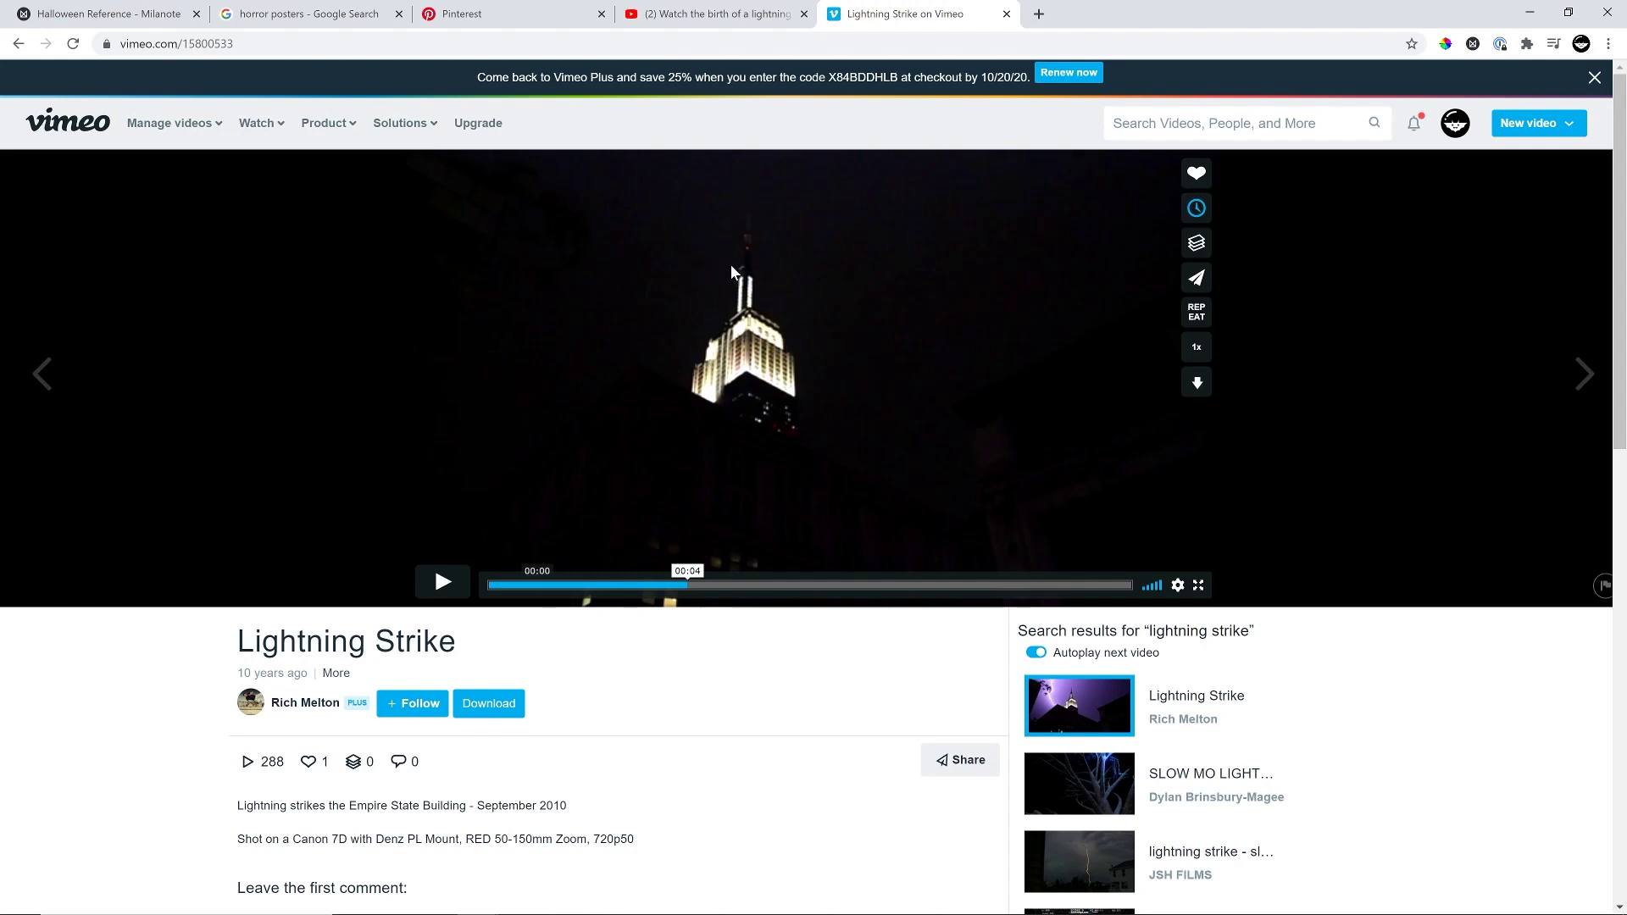
{"action": "left_click", "coordinate": [439, 583]}
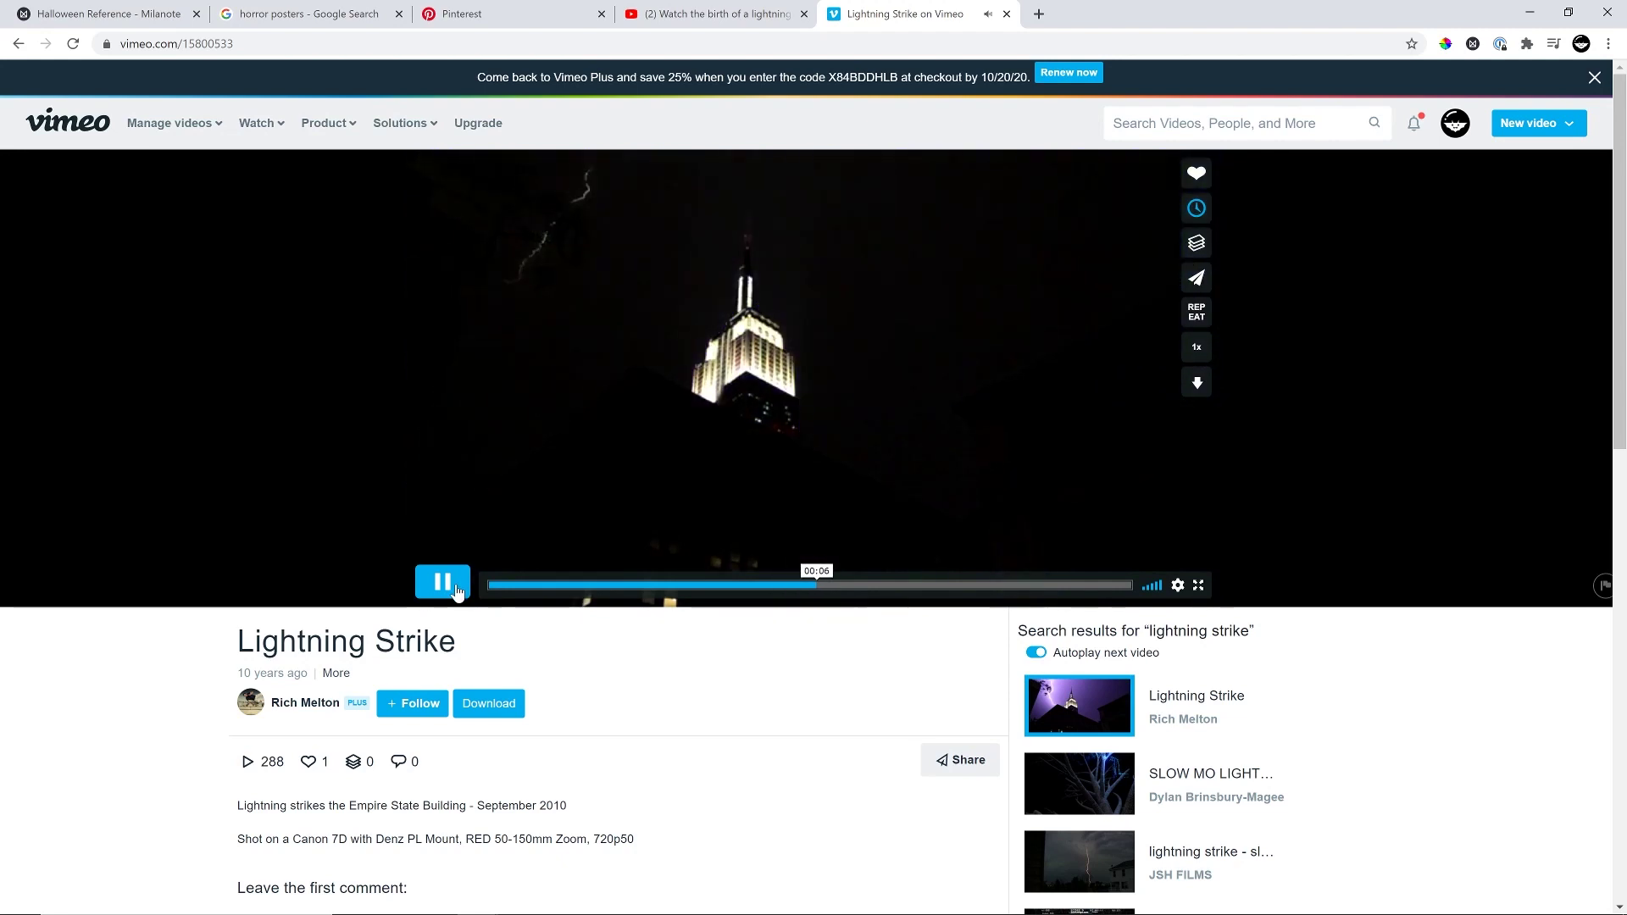
{"action": "left_click", "coordinate": [454, 588]}
{"action": "mouse_move", "coordinate": [716, 585]}
{"action": "left_mouse_down"}
{"action": "mouse_move", "coordinate": [785, 584]}
{"action": "mouse_move", "coordinate": [667, 586]}
{"action": "mouse_move", "coordinate": [740, 585]}
{"action": "mouse_move", "coordinate": [707, 582]}
{"action": "left_mouse_up"}
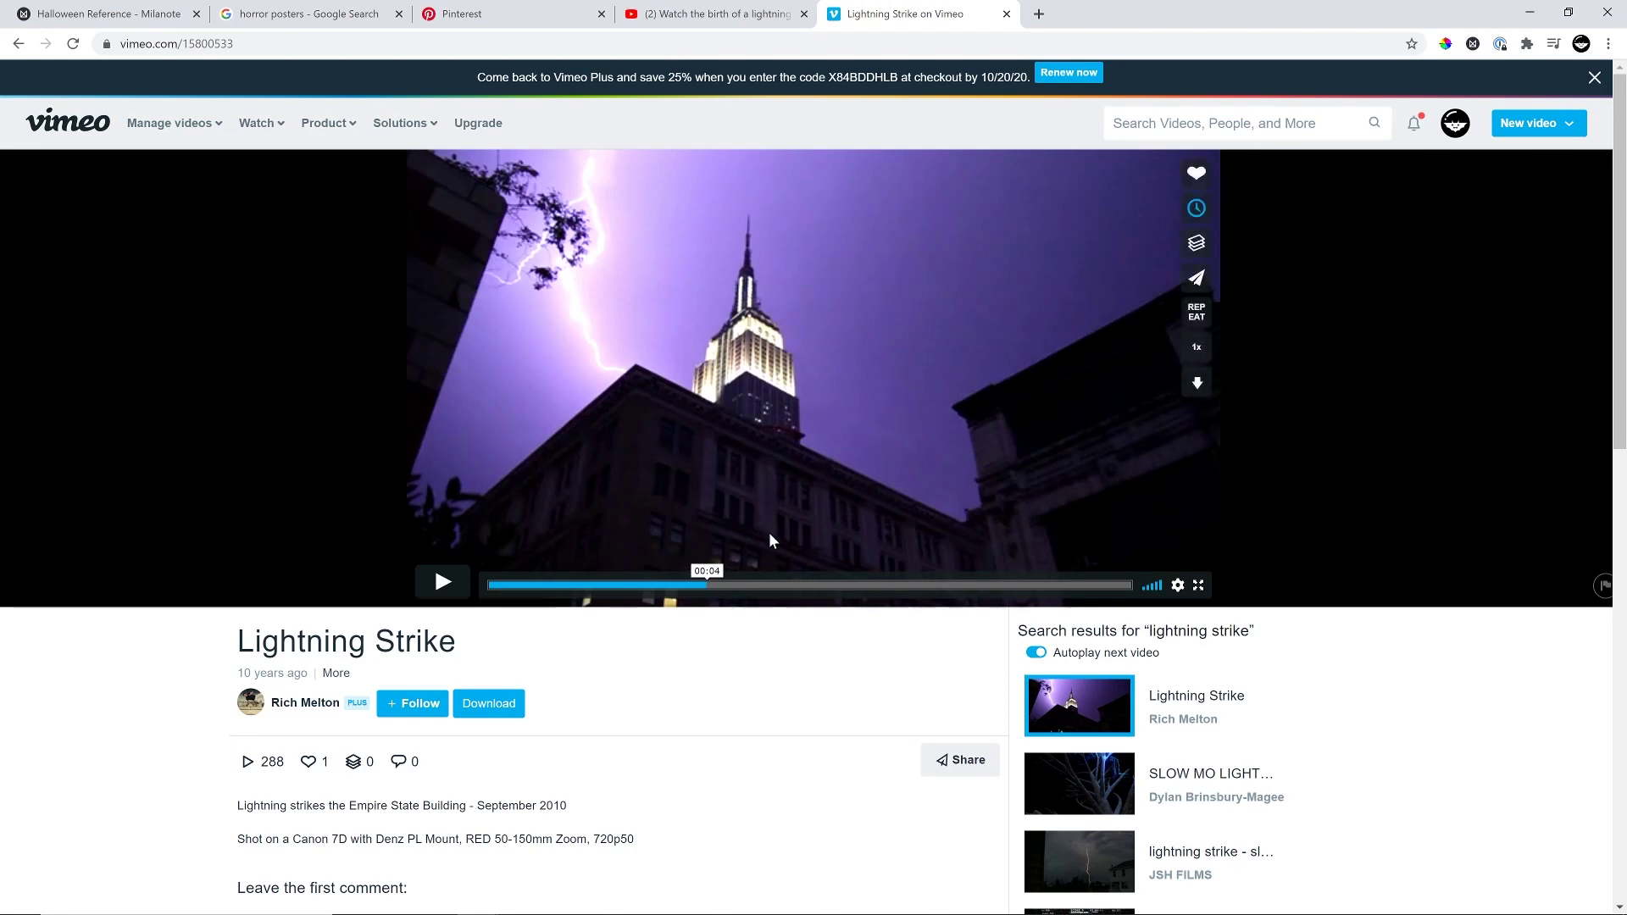
Step: Step frame by frame through the Empire State Building lightning strike between 00:04 and 00:05 to examine how the flash and bolts change
{"action": "key", "text": "Left"}
{"action": "key", "text": "Left"}
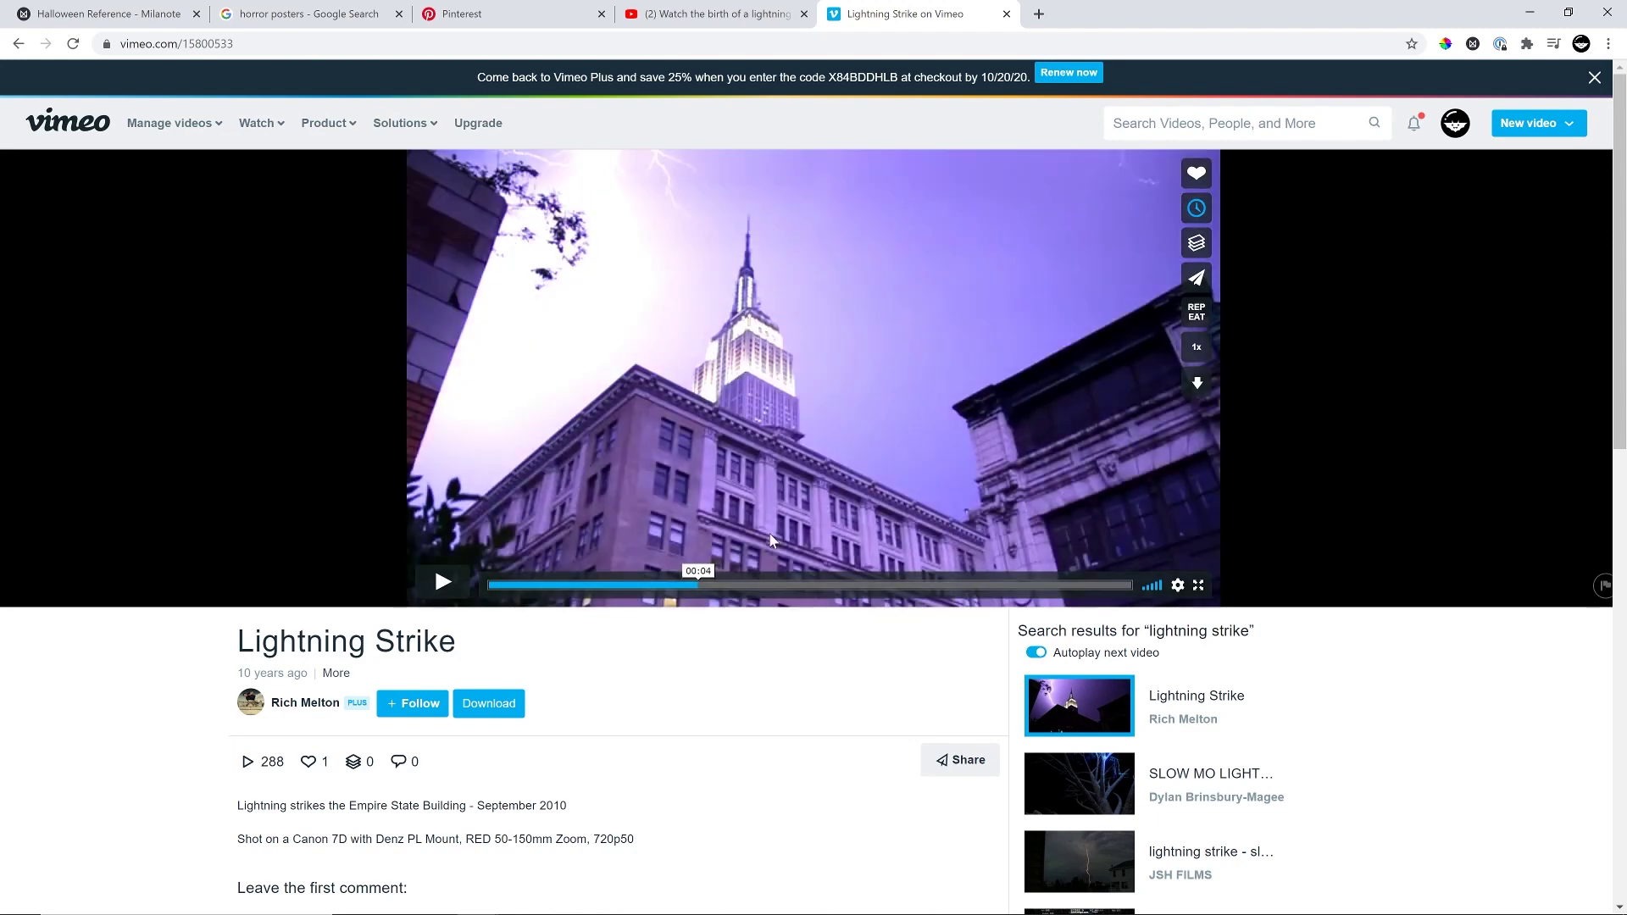
{"action": "key", "text": "Right"}
{"action": "key", "text": "Right"}
{"action": "key", "text": "Right"}
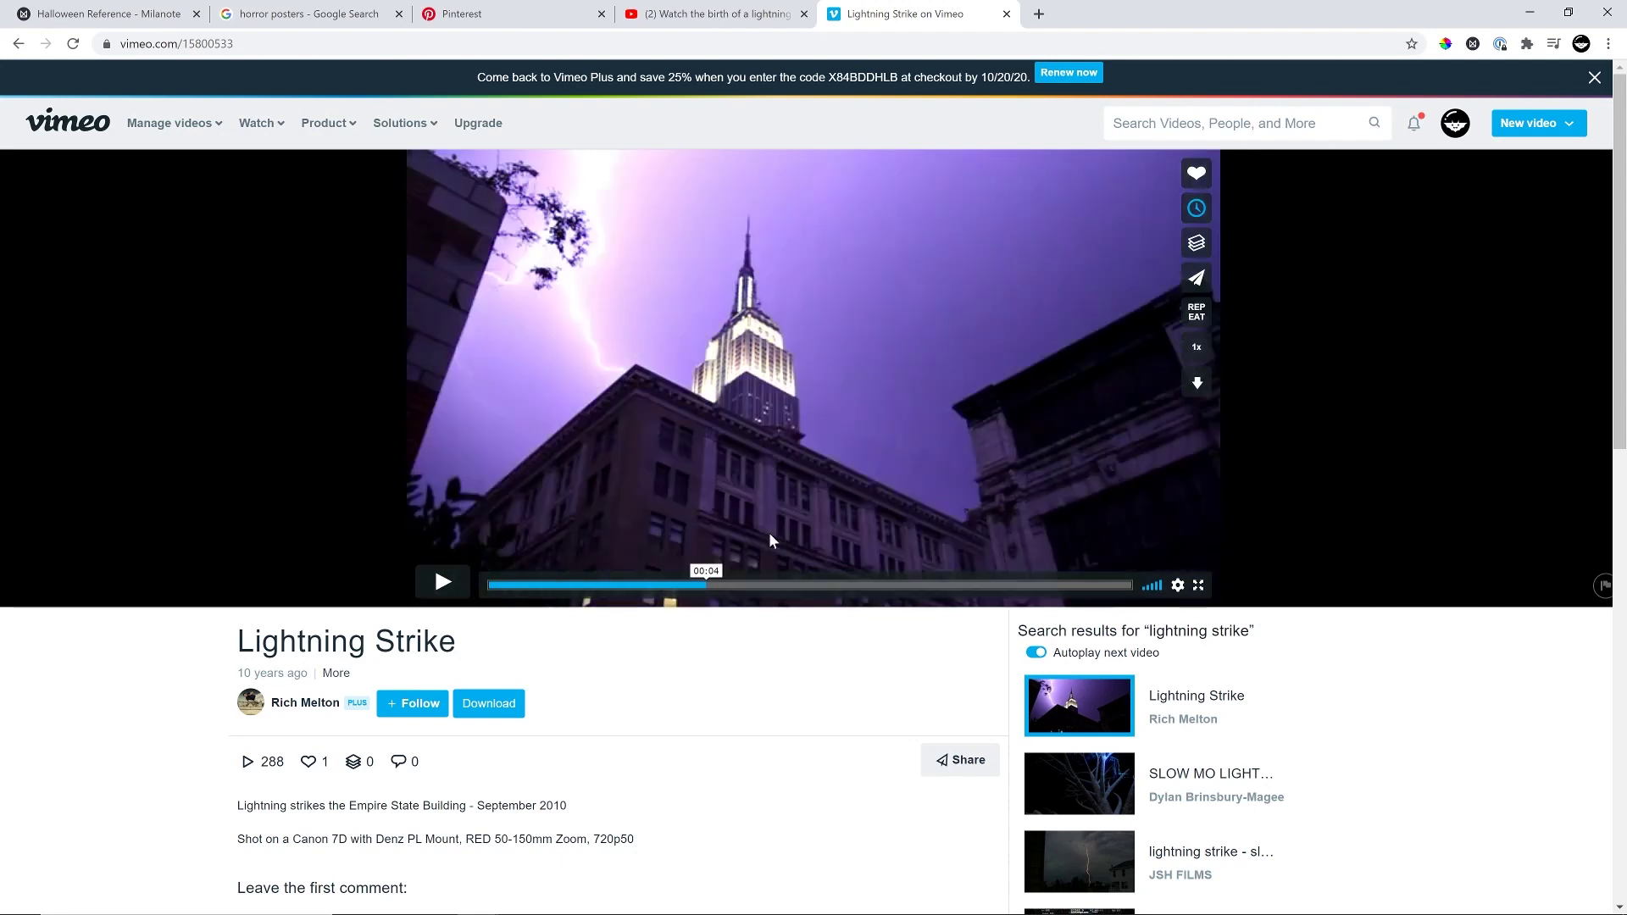
{"action": "key", "text": "Right"}
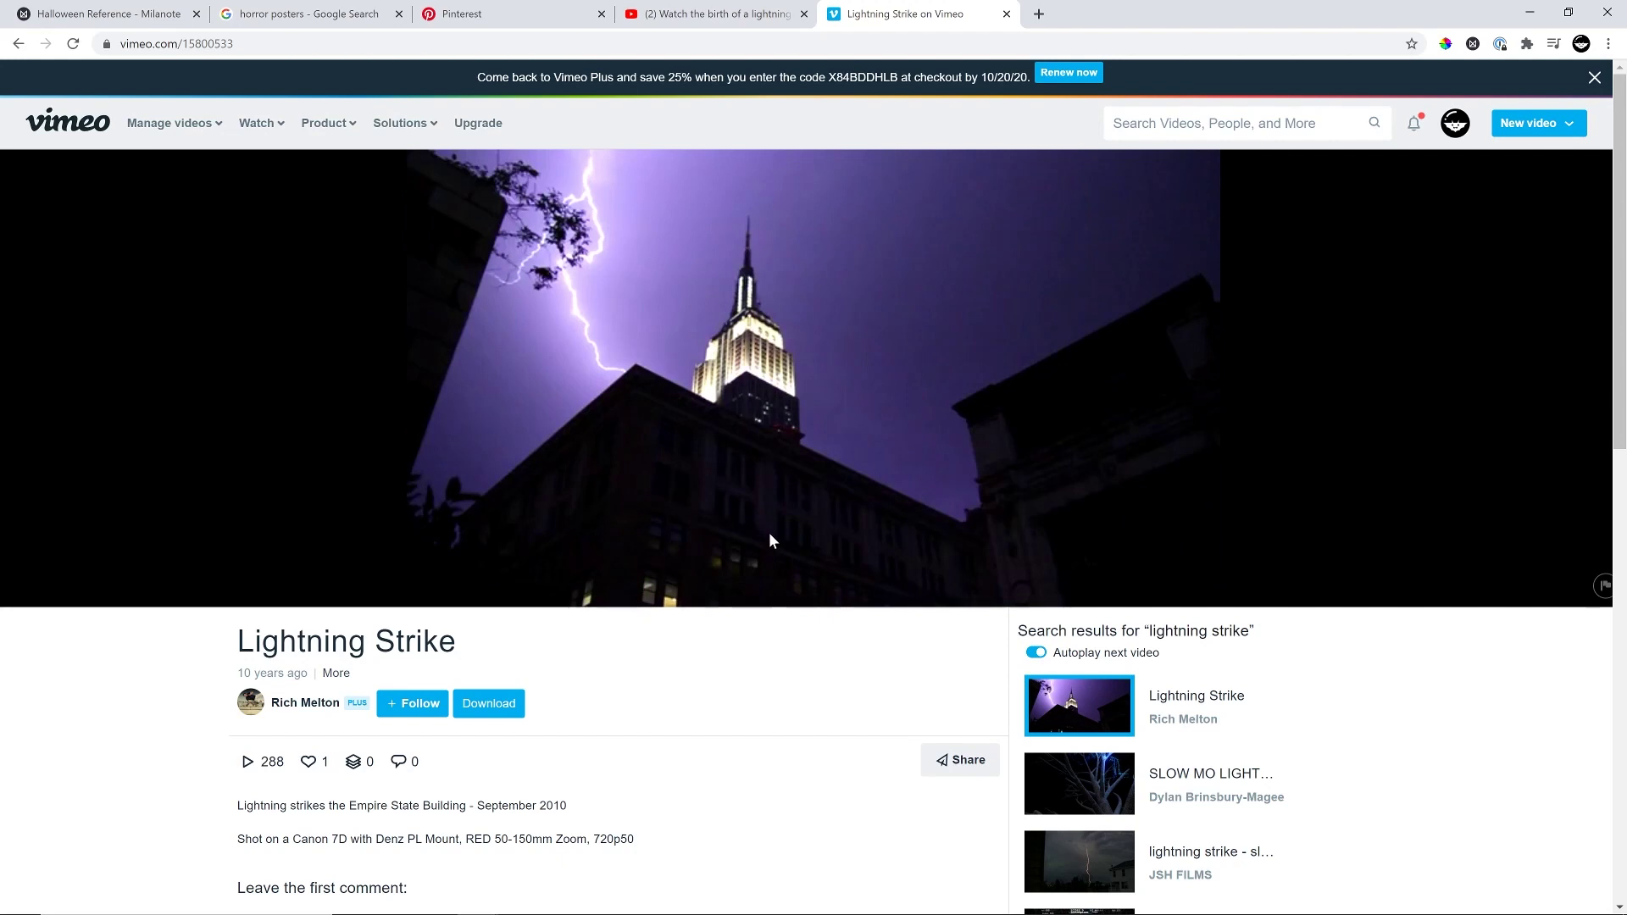
{"action": "key", "text": "Right"}
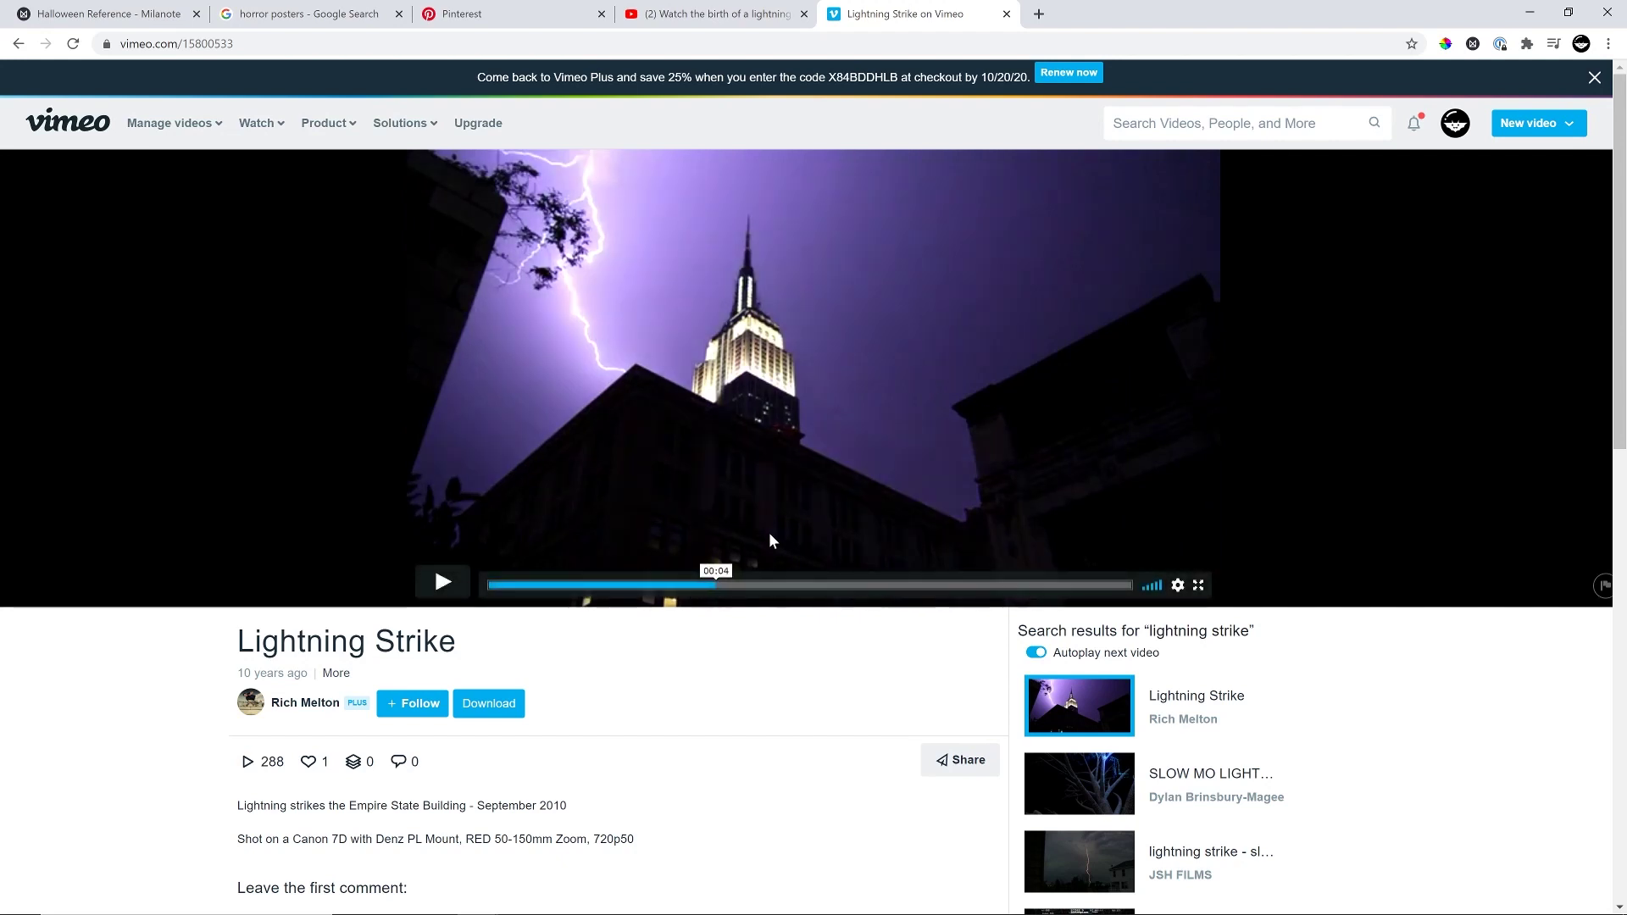
{"action": "key", "text": "Left"}
{"action": "key", "text": "Right"}
{"action": "key", "text": "Left"}
{"action": "key", "text": "Left"}
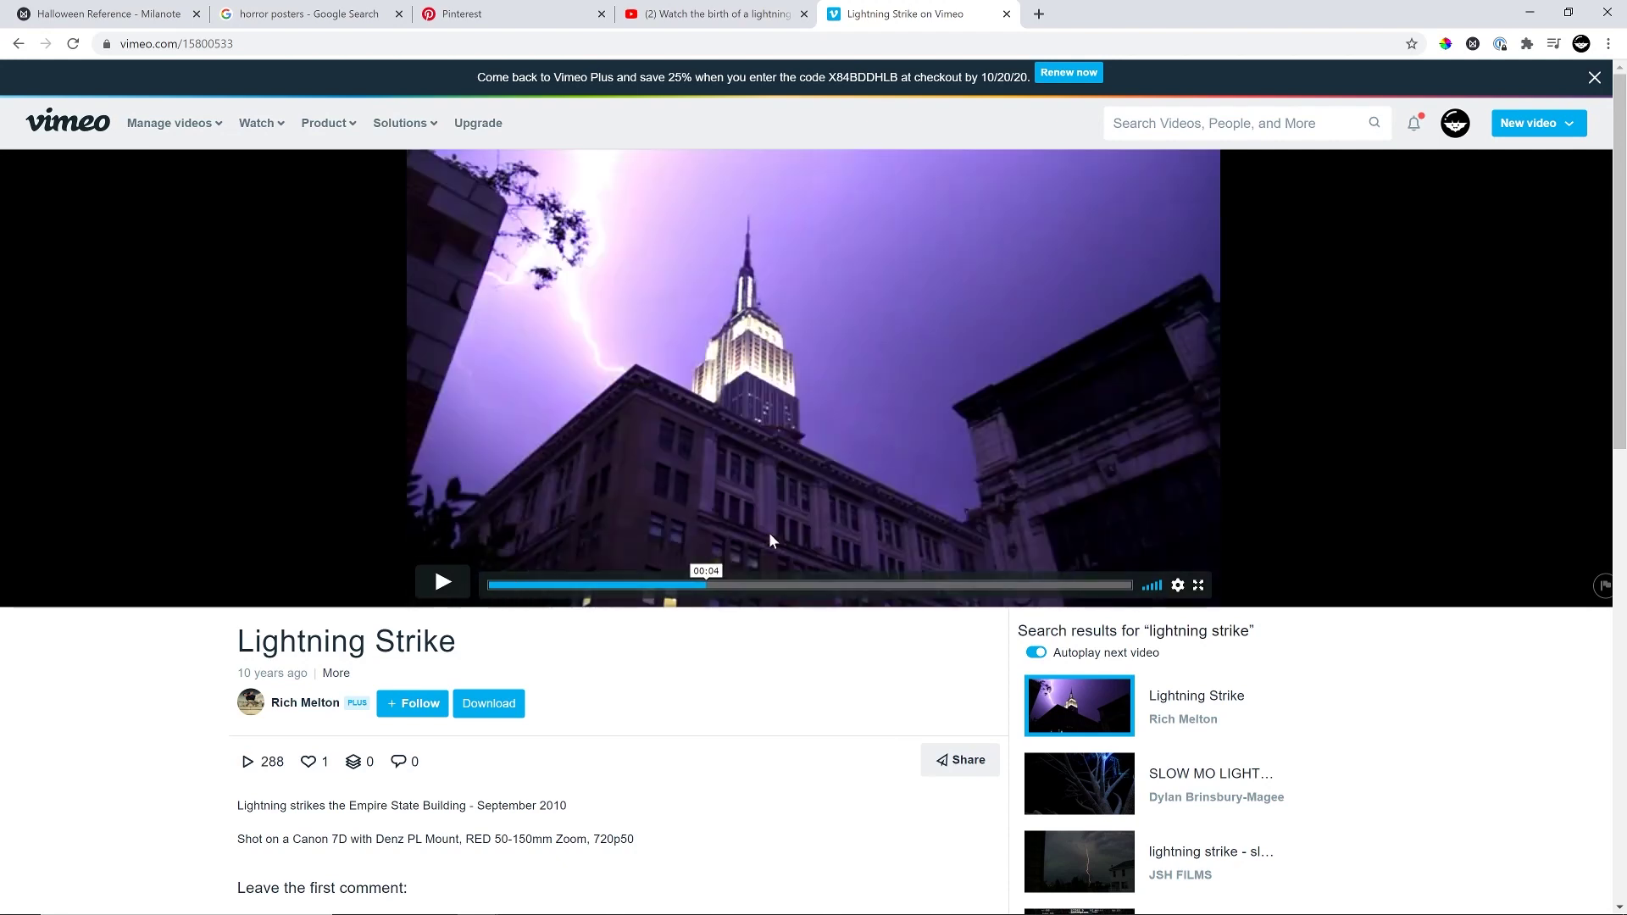
{"action": "key", "text": "Right"}
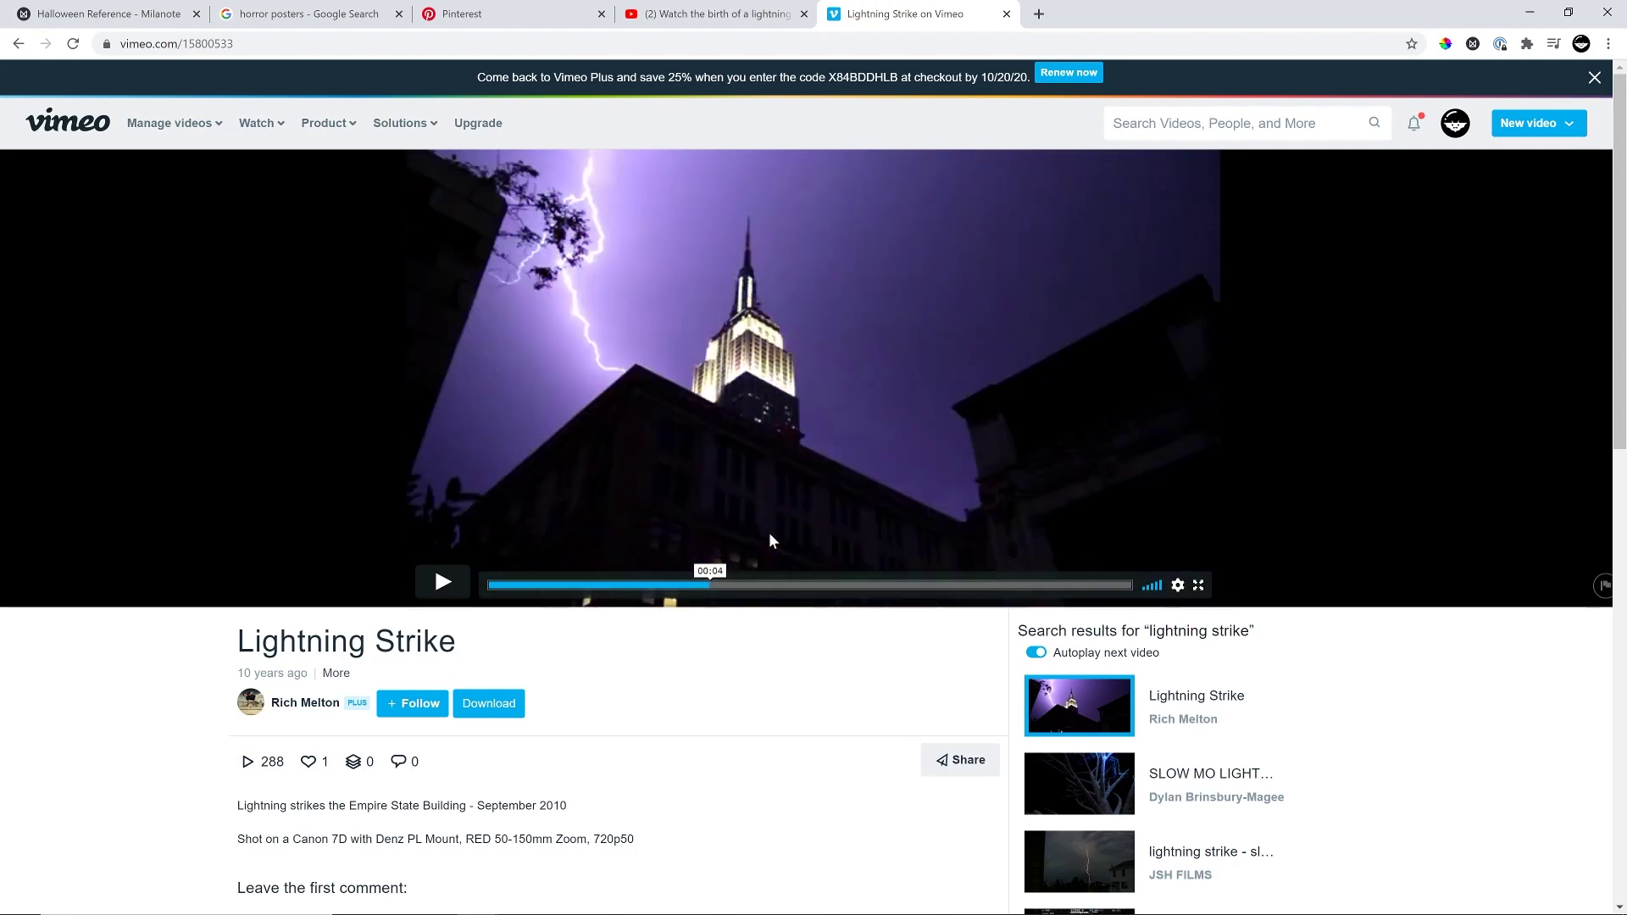
{"action": "key", "text": "Right"}
{"action": "key", "text": "Right"}
{"action": "key", "text": "Right"}
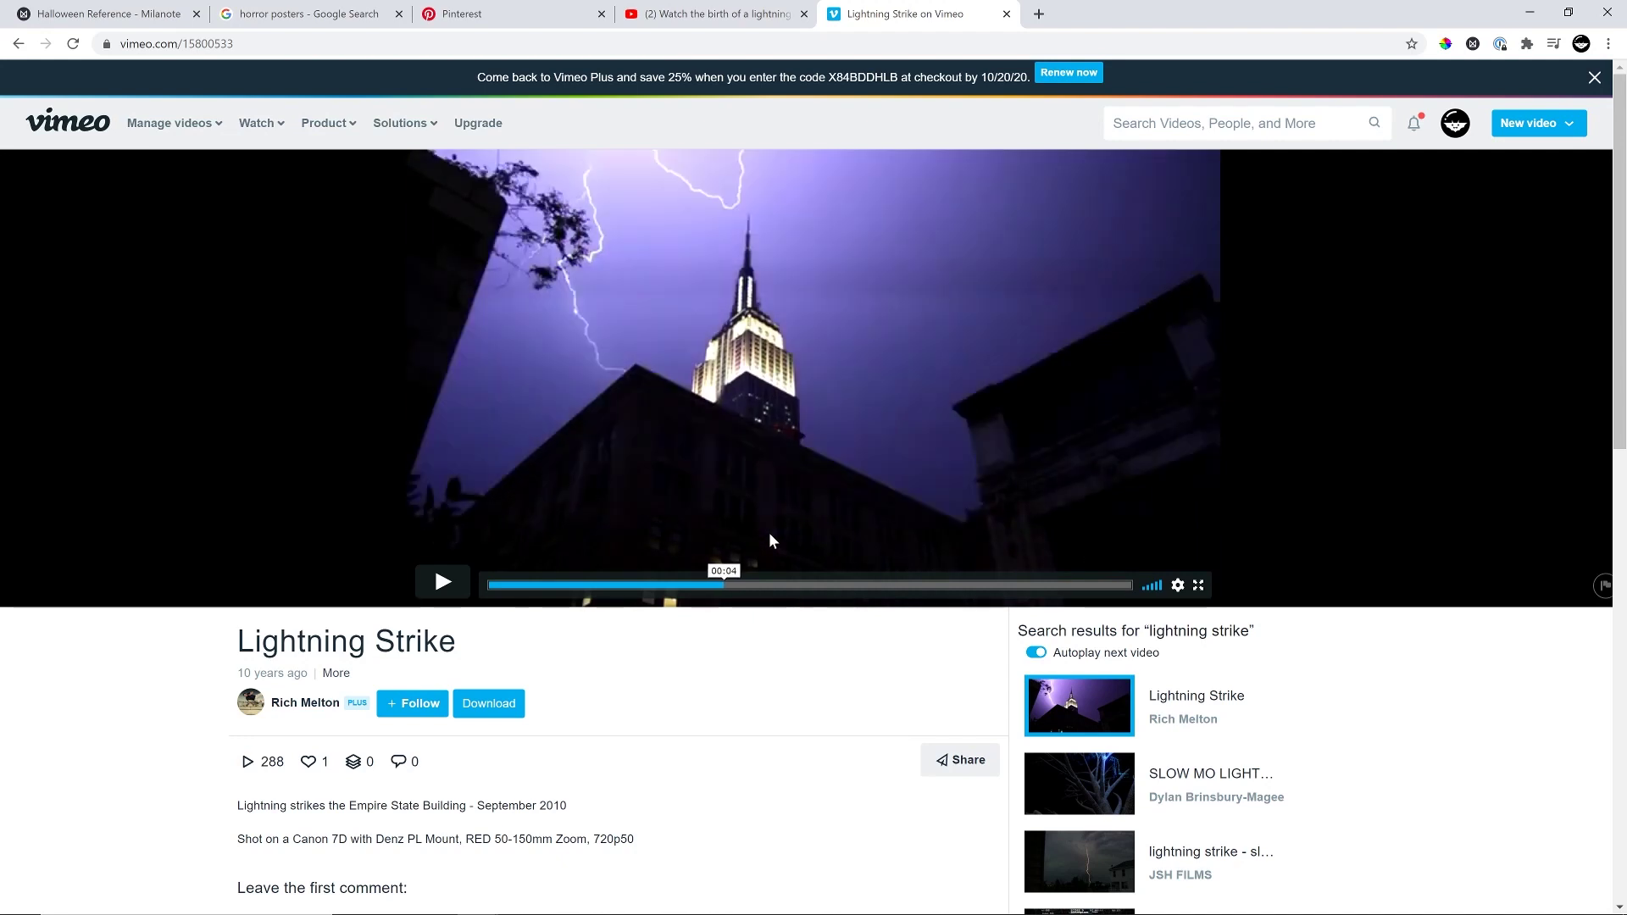
{"action": "key", "text": "Right"}
{"action": "key", "text": "Right"}
{"action": "key", "text": "Right"}
{"action": "key", "text": "Right"}
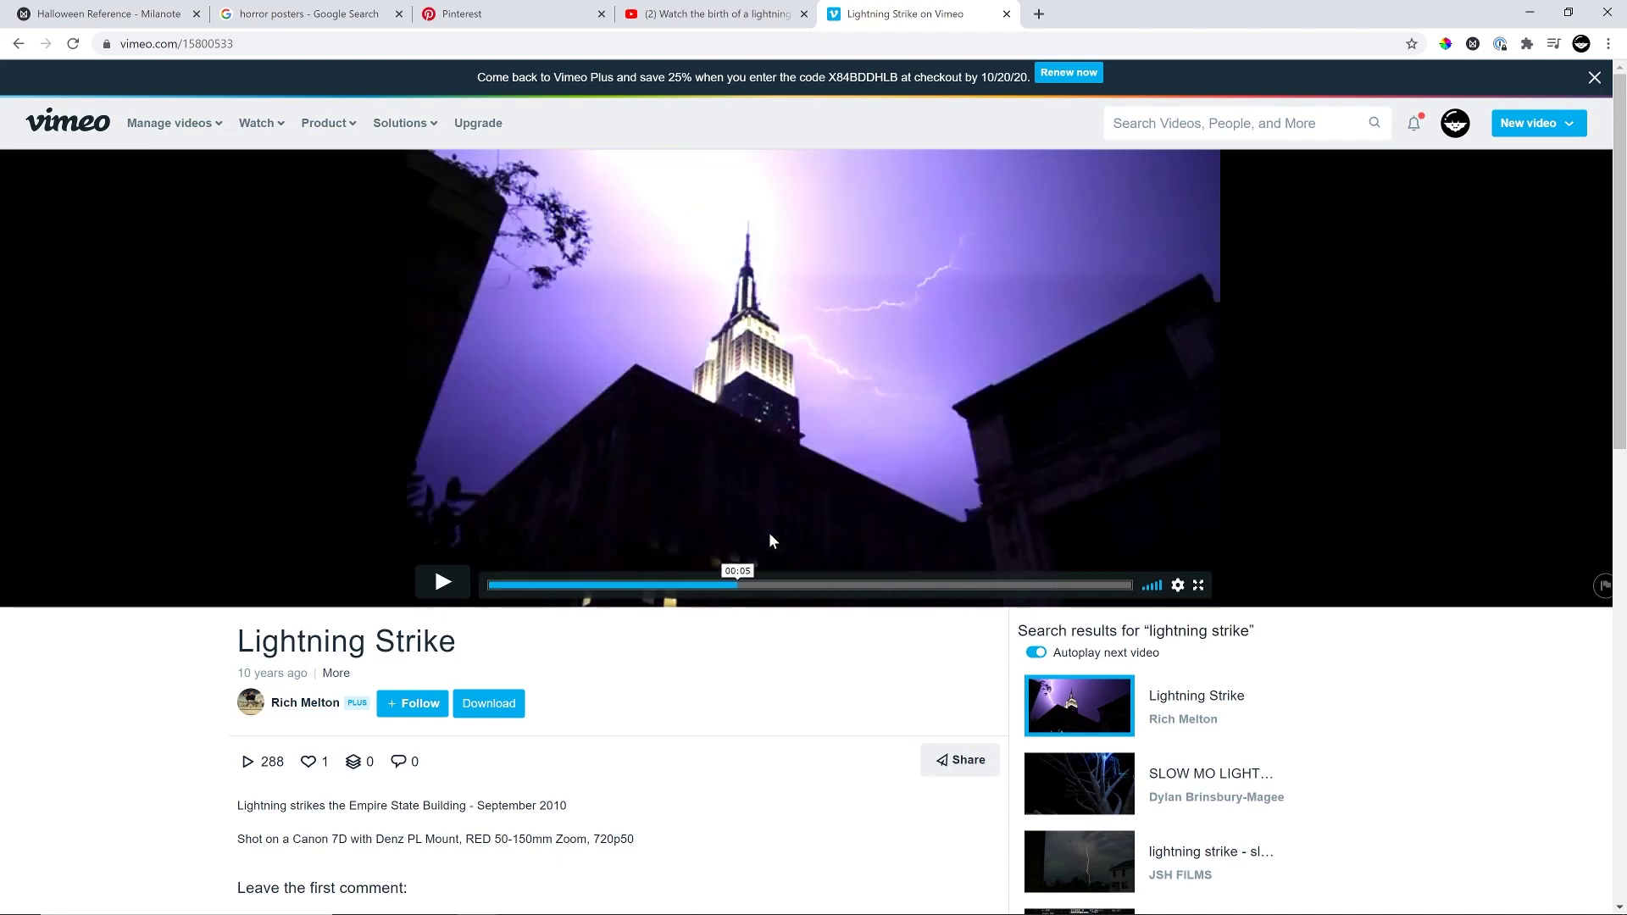
{"action": "key", "text": "Right"}
{"action": "key", "text": "Right"}
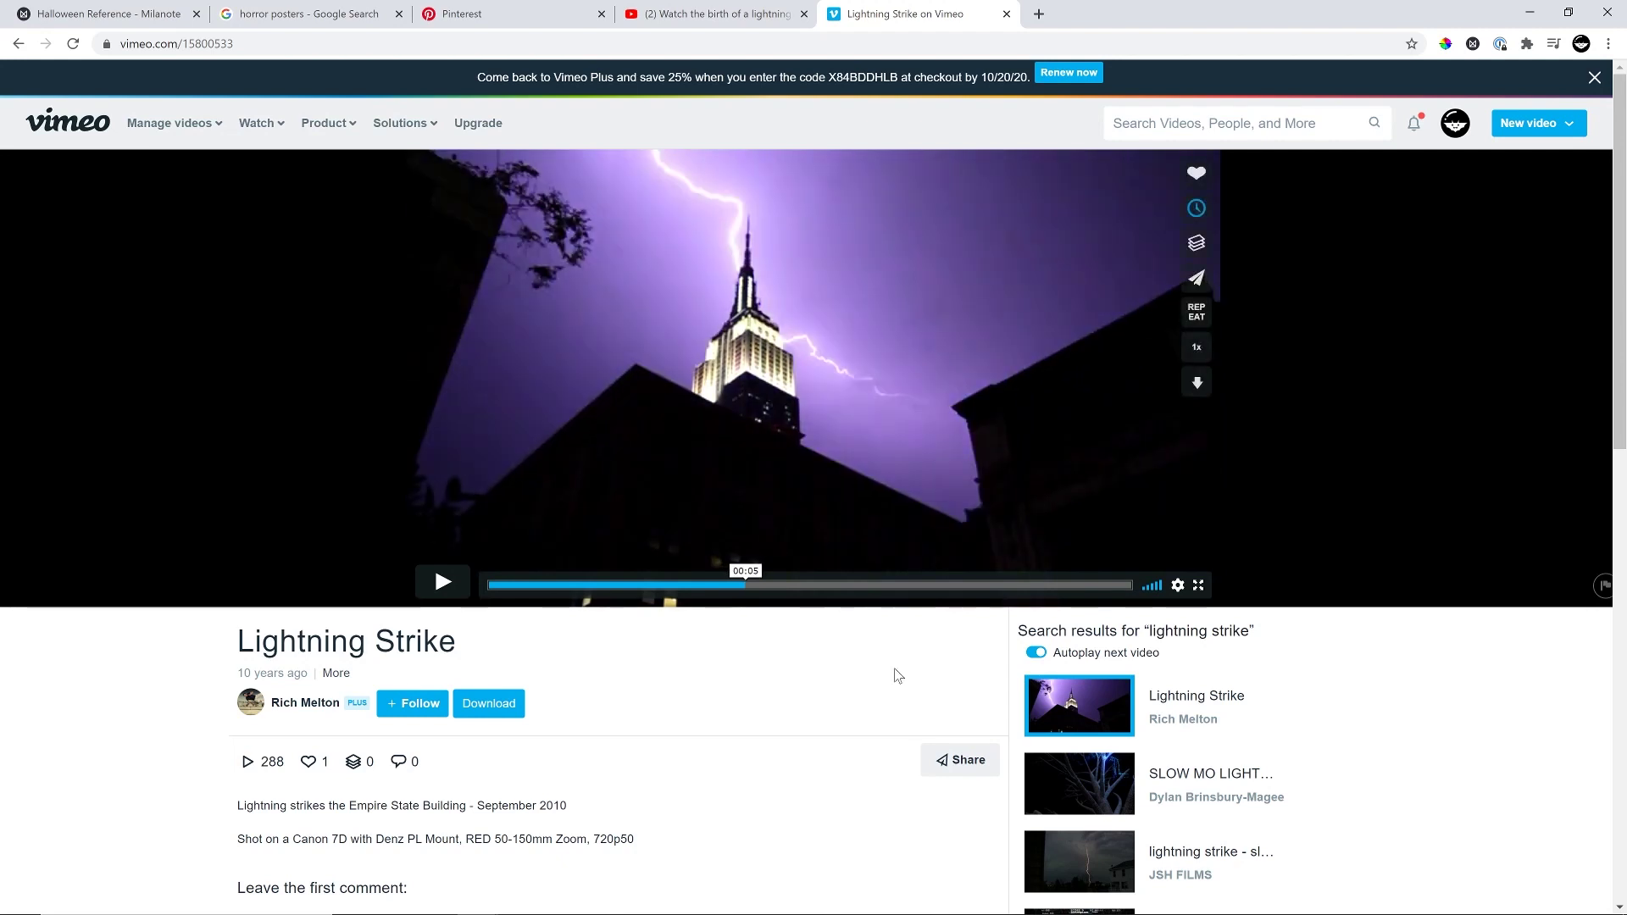
Step: Copy the Lightning Strike video's Vimeo address and add it as a link card on the Halloween Reference board in Milanote
{"action": "key", "text": "ctrl+l"}
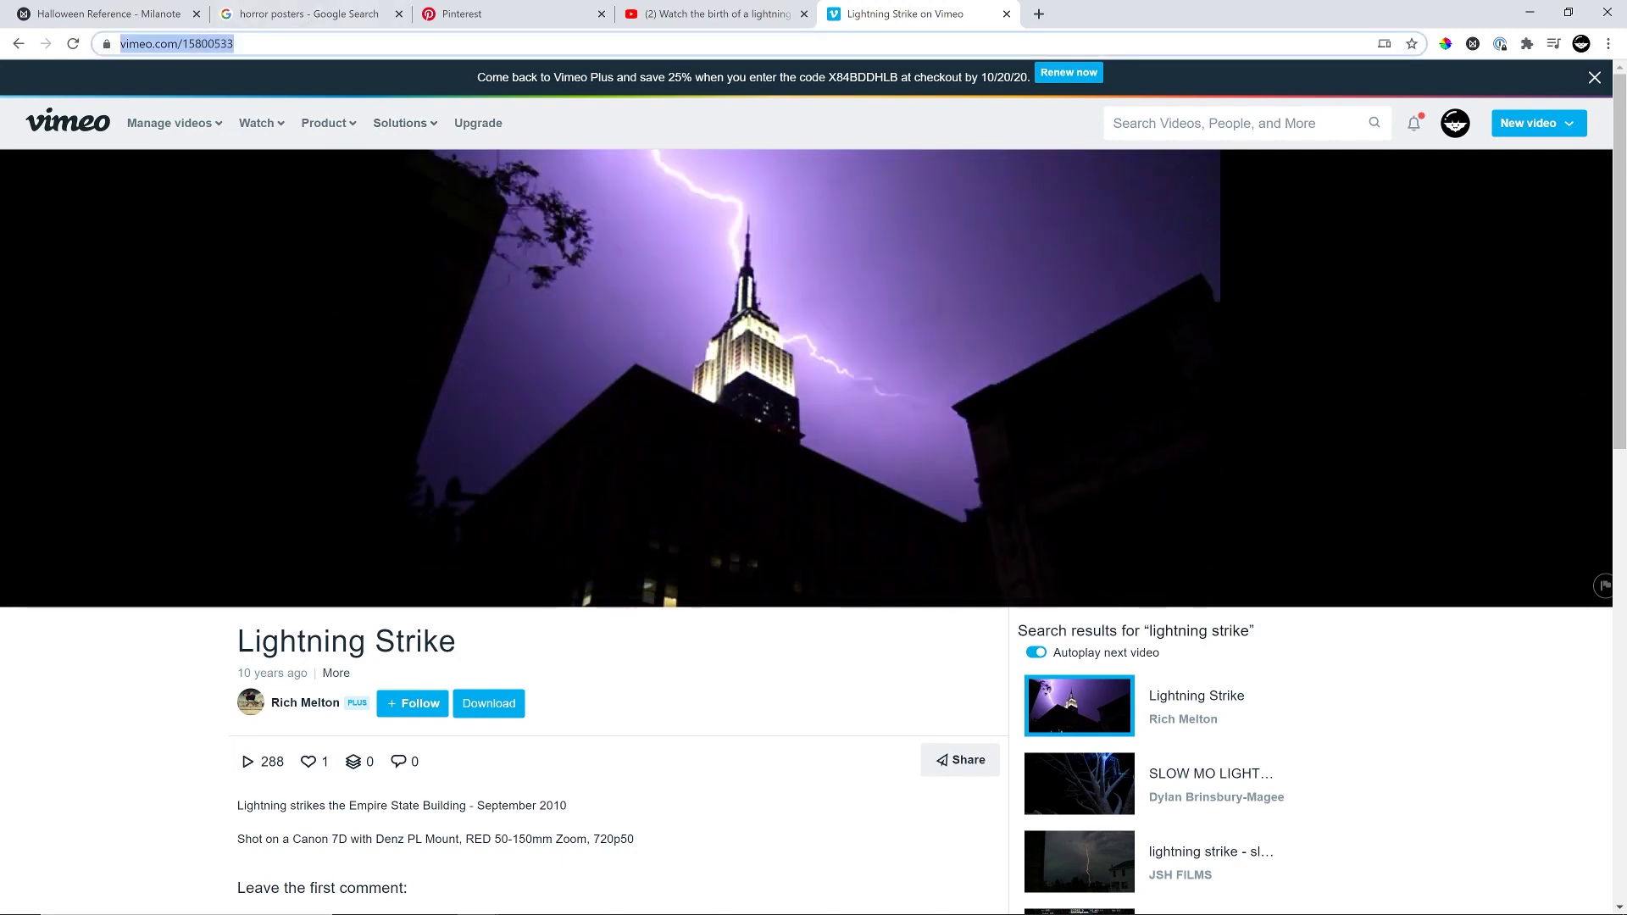
{"action": "key", "text": "ctrl+c"}
{"action": "left_click", "coordinate": [109, 13]}
{"action": "key", "text": "ctrl+v"}
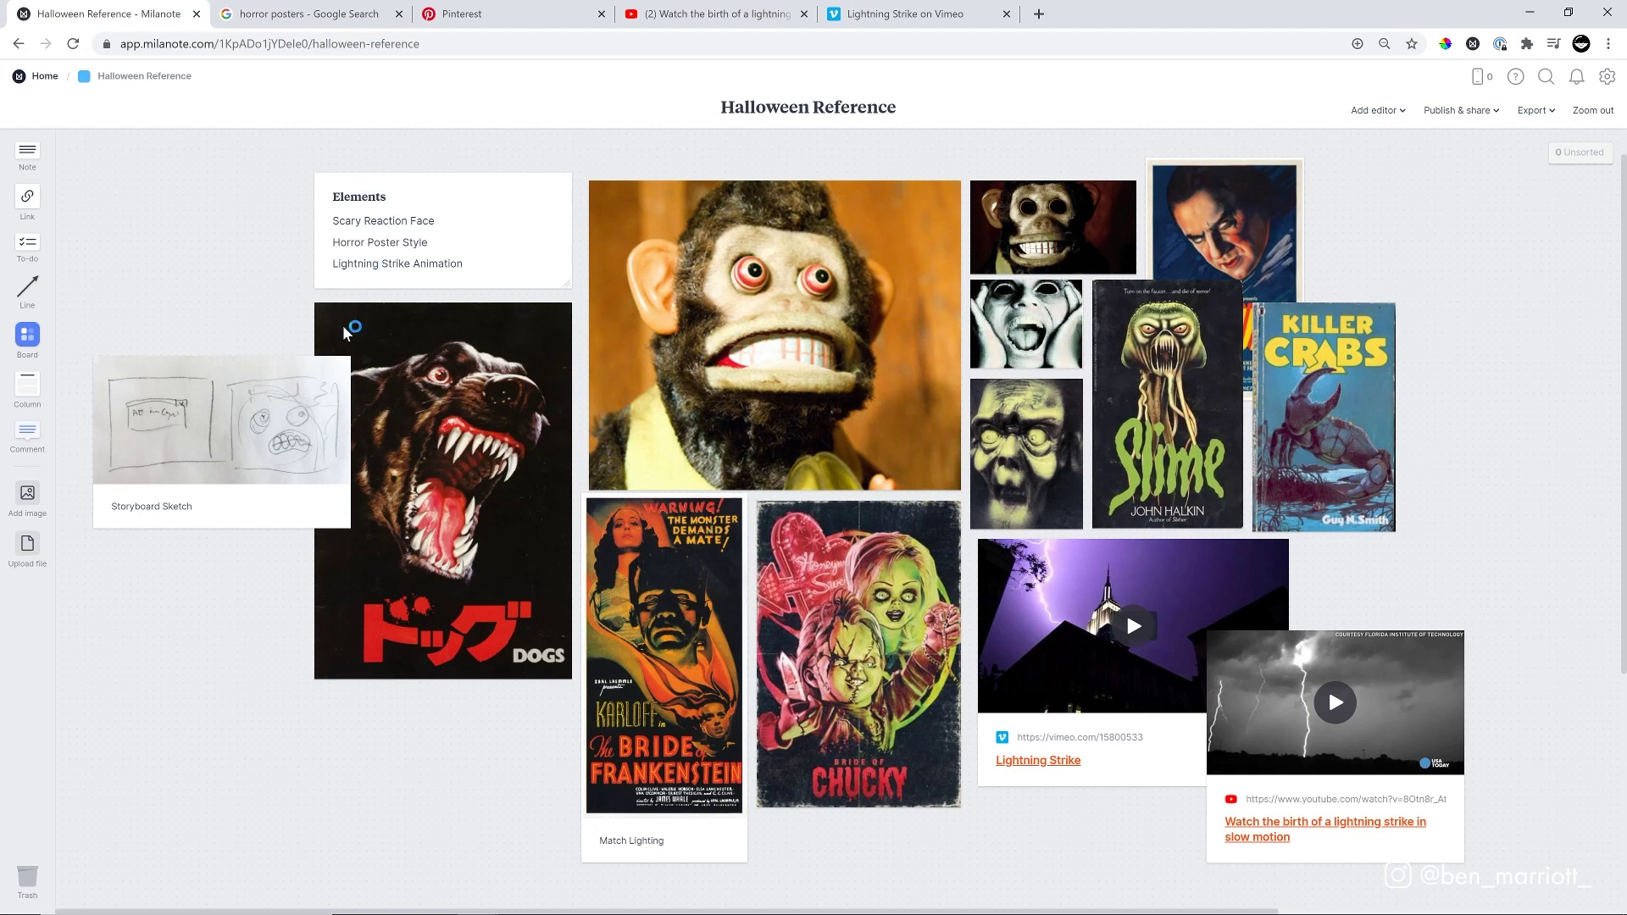
Step: Capture a screenshot of the mood board area and paste it into the Untitled-1 document in Illustrator
{"action": "key", "text": "ctrl+Print"}
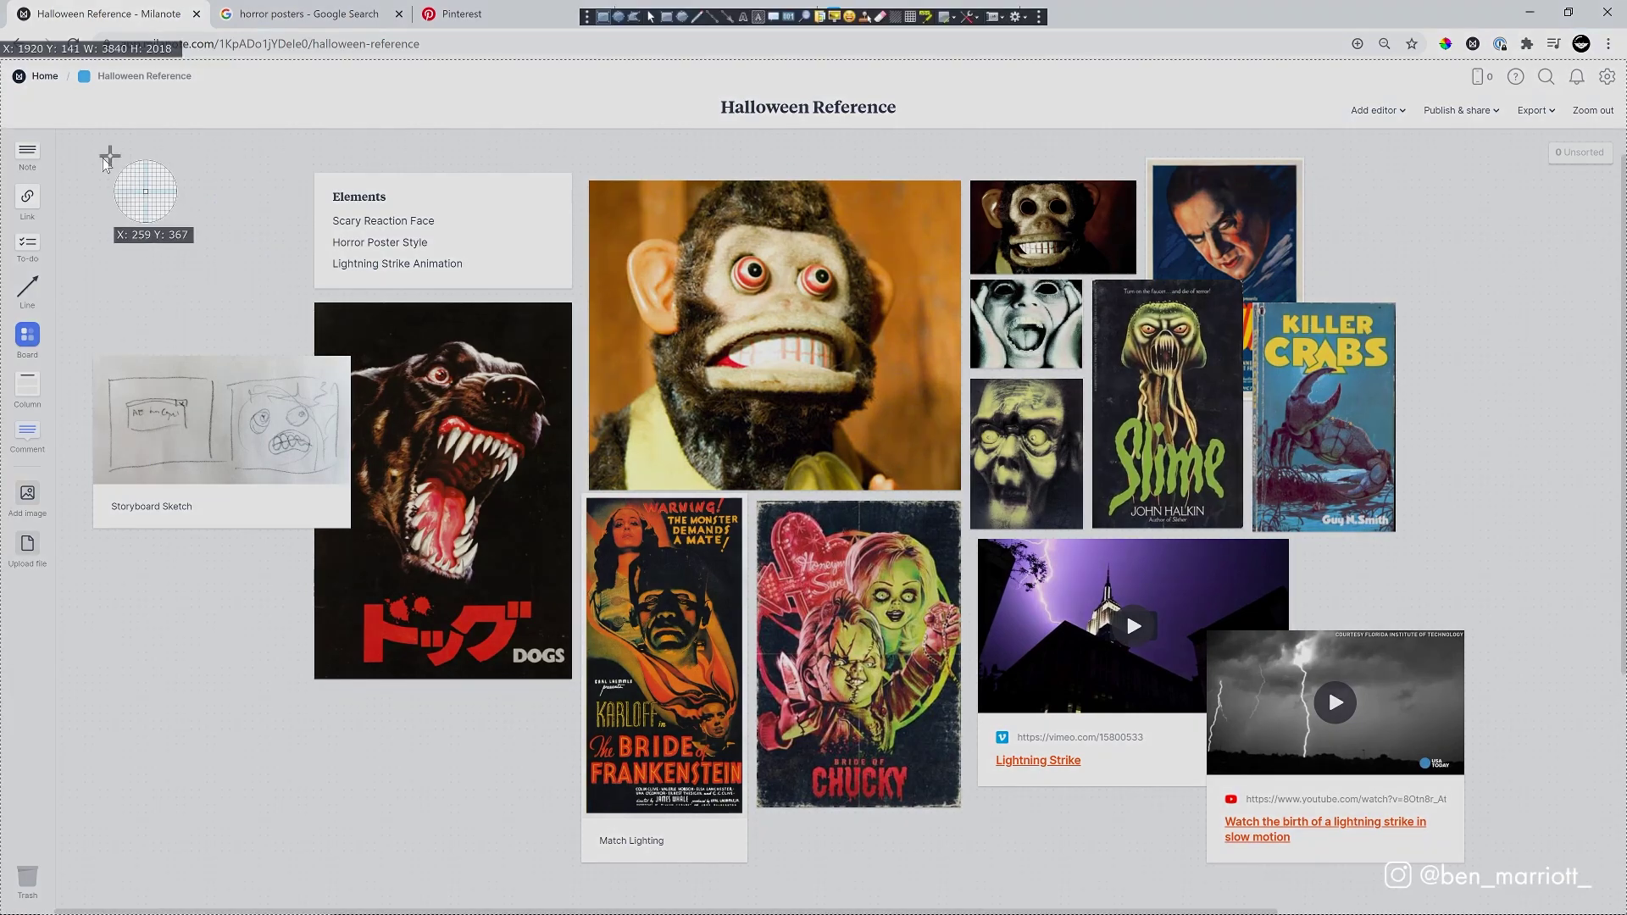
{"action": "left_click_drag", "start_coordinate": [185, 148], "coordinate": [1416, 758]}
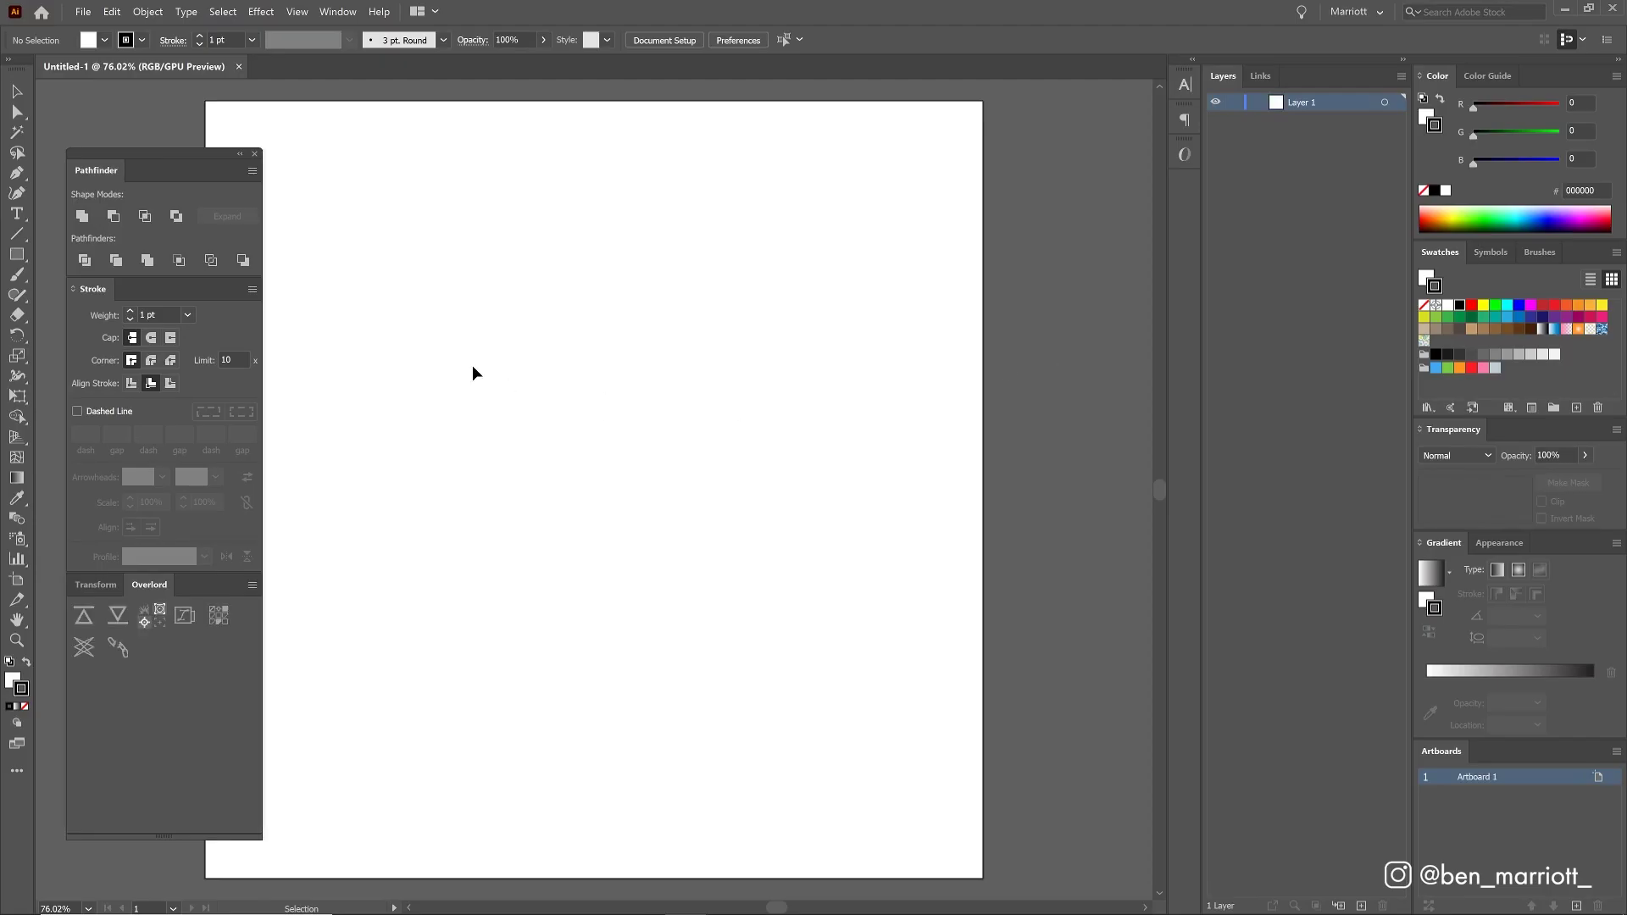
{"action": "left_click_drag", "start_coordinate": [535, 354], "coordinate": [716, 359]}
{"action": "key", "text": "ctrl+v"}
{"action": "key", "text": "ctrl+minus"}
{"action": "key", "text": "ctrl+minus"}
{"action": "key", "text": "ctrl+minus"}
{"action": "key", "text": "ctrl+minus"}
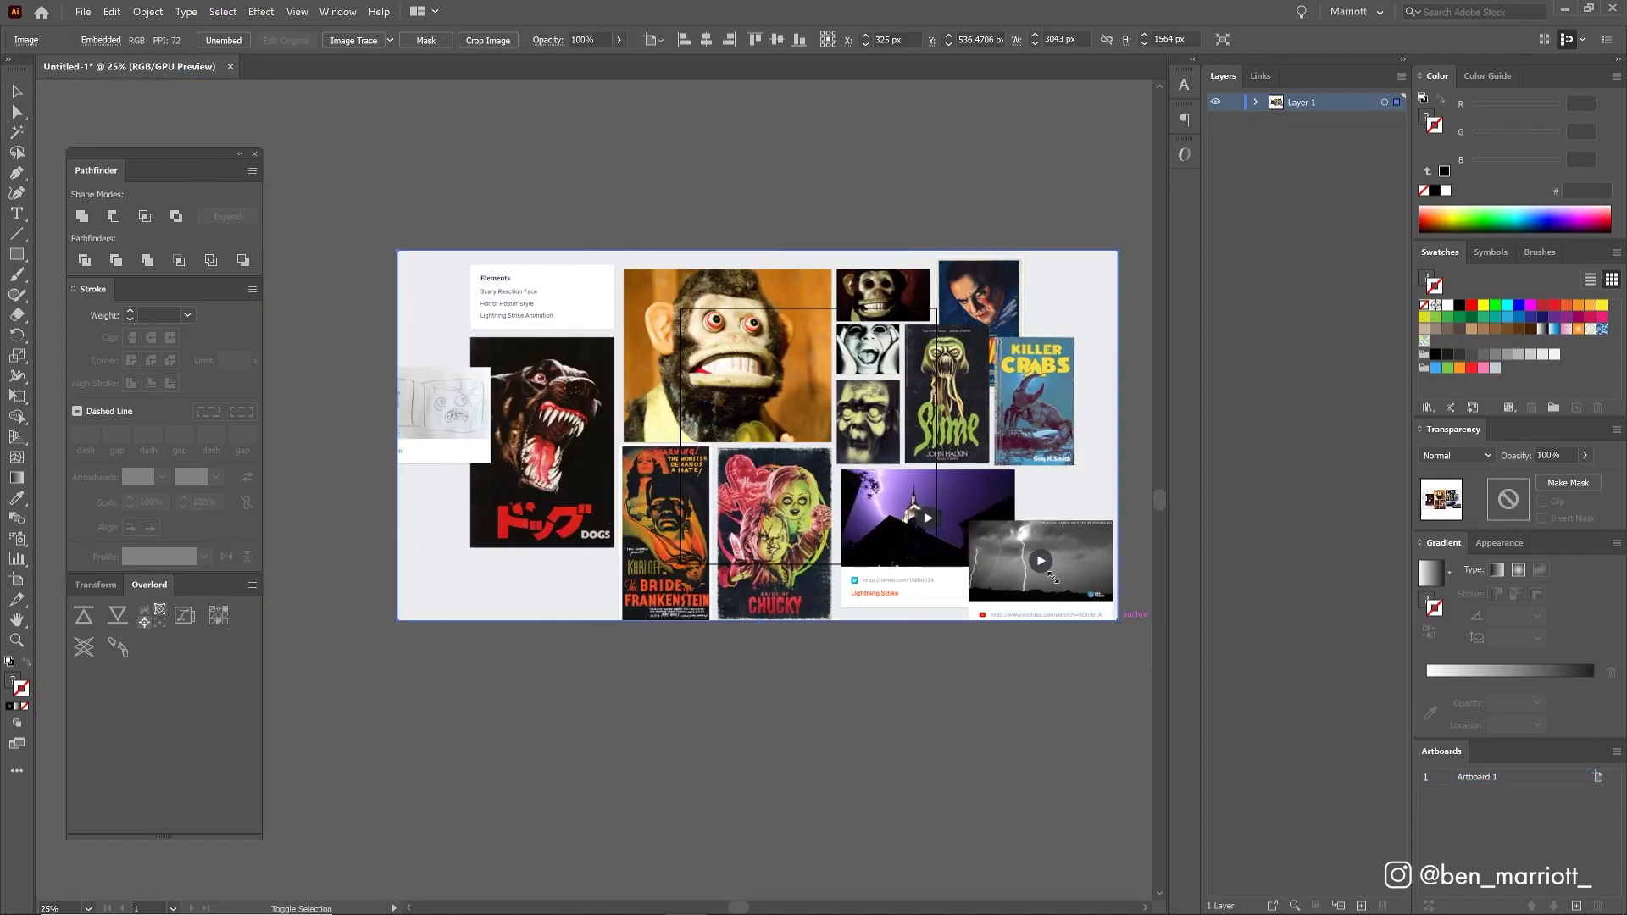
Step: Scale the pasted mood board image proportionally to about 1312 px wide and position it across the artboard's upper edge
{"action": "left_click_drag", "start_coordinate": [1119, 621], "coordinate": [699, 417]}
{"action": "key", "text": "ctrl+plus"}
{"action": "key", "text": "ctrl+plus"}
{"action": "left_click_drag", "start_coordinate": [447, 250], "coordinate": [804, 238]}
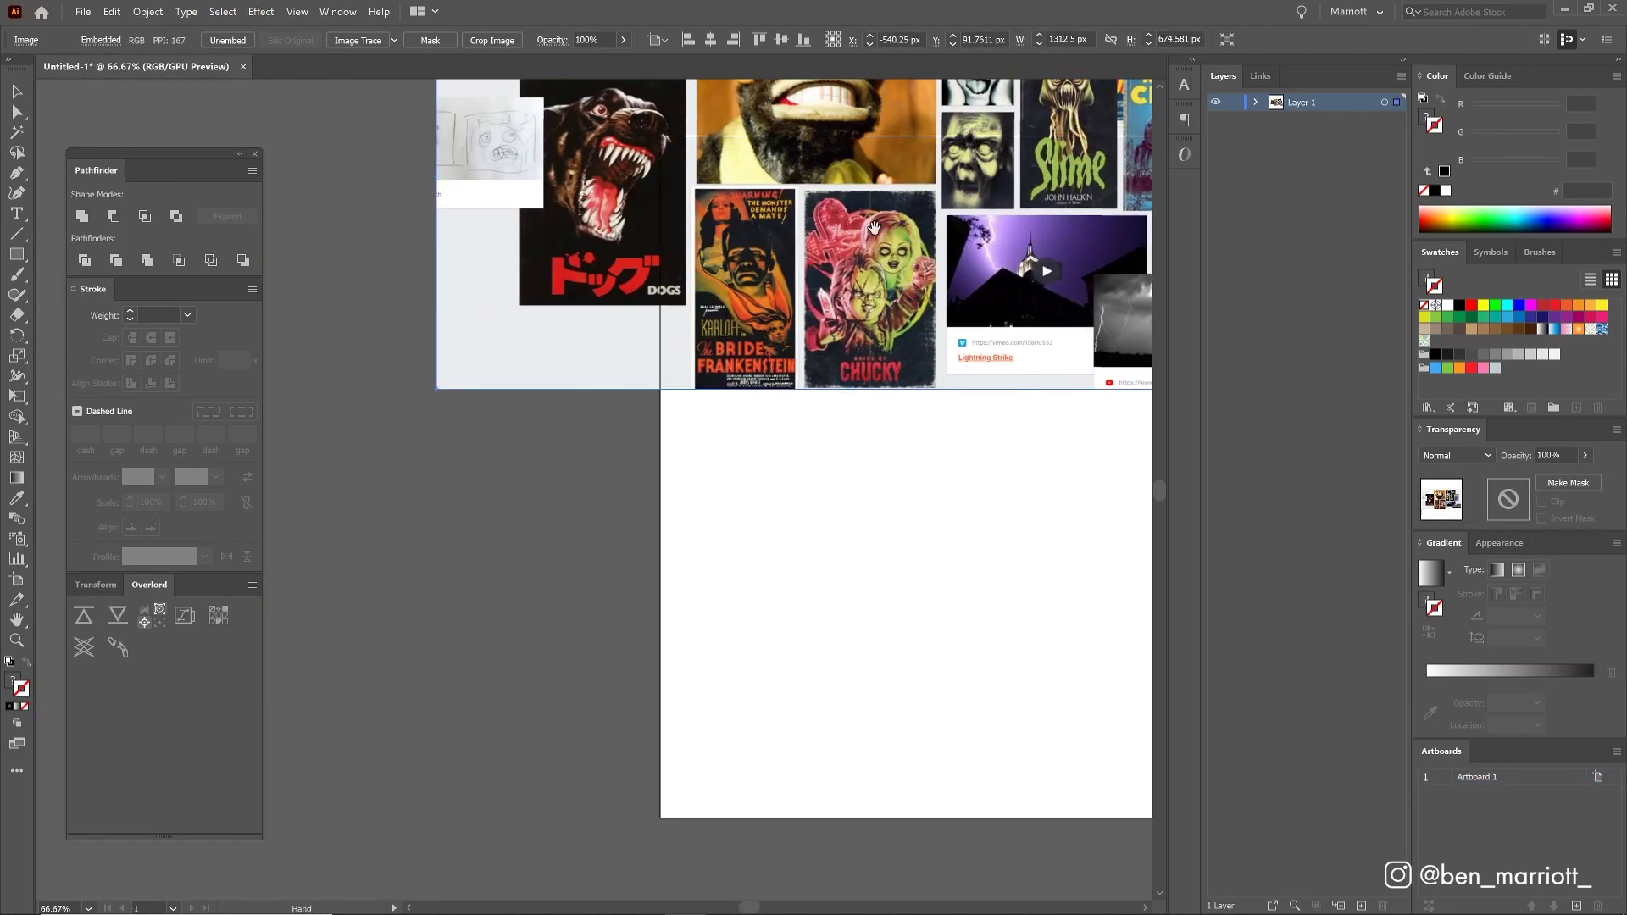
{"action": "key", "text": "ctrl+plus"}
{"action": "left_click_drag", "start_coordinate": [537, 374], "coordinate": [656, 347]}
{"action": "left_click_drag", "start_coordinate": [420, 530], "coordinate": [578, 477]}
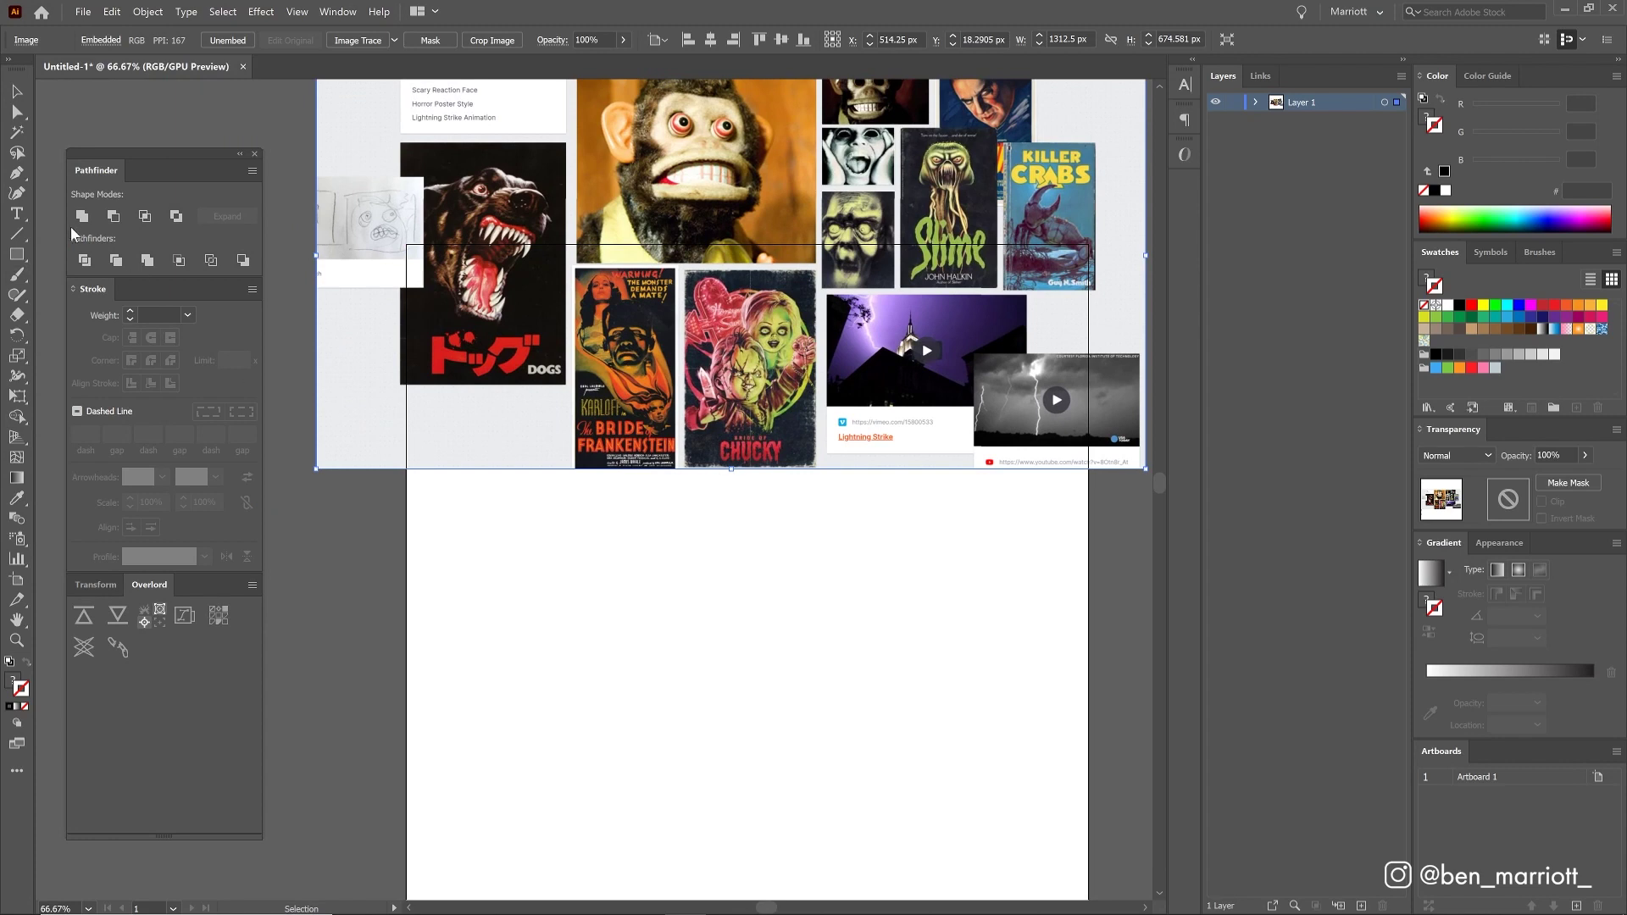
Step: Draw a 154 px square below the mood board, fill it with grey 666666 and duplicate it into an evenly spaced row of five
{"action": "left_click", "coordinate": [16, 253]}
{"action": "mouse_move", "coordinate": [444, 503]}
{"action": "left_mouse_down"}
{"action": "mouse_move", "coordinate": [541, 601]}
{"action": "mouse_move", "coordinate": [648, 559]}
{"action": "left_mouse_up"}
{"action": "key", "text": "v"}
{"action": "left_click", "coordinate": [1482, 355]}
{"action": "key", "text": "ctrl+d"}
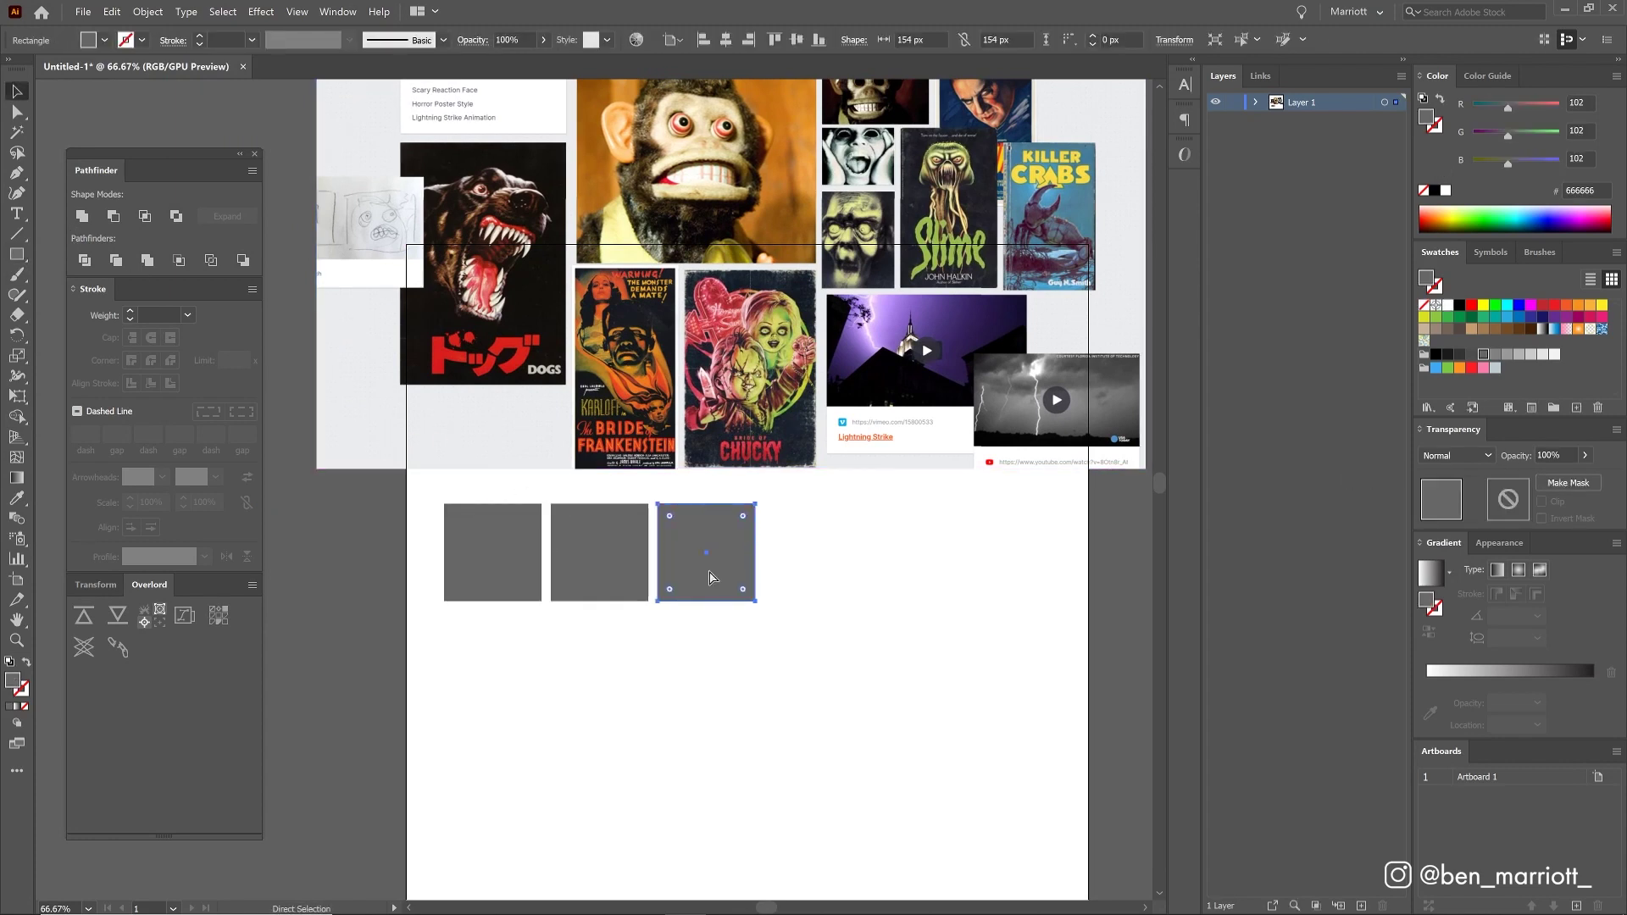
{"action": "key", "text": "ctrl+d"}
{"action": "key", "text": "ctrl+d"}
{"action": "left_click", "coordinate": [653, 667]}
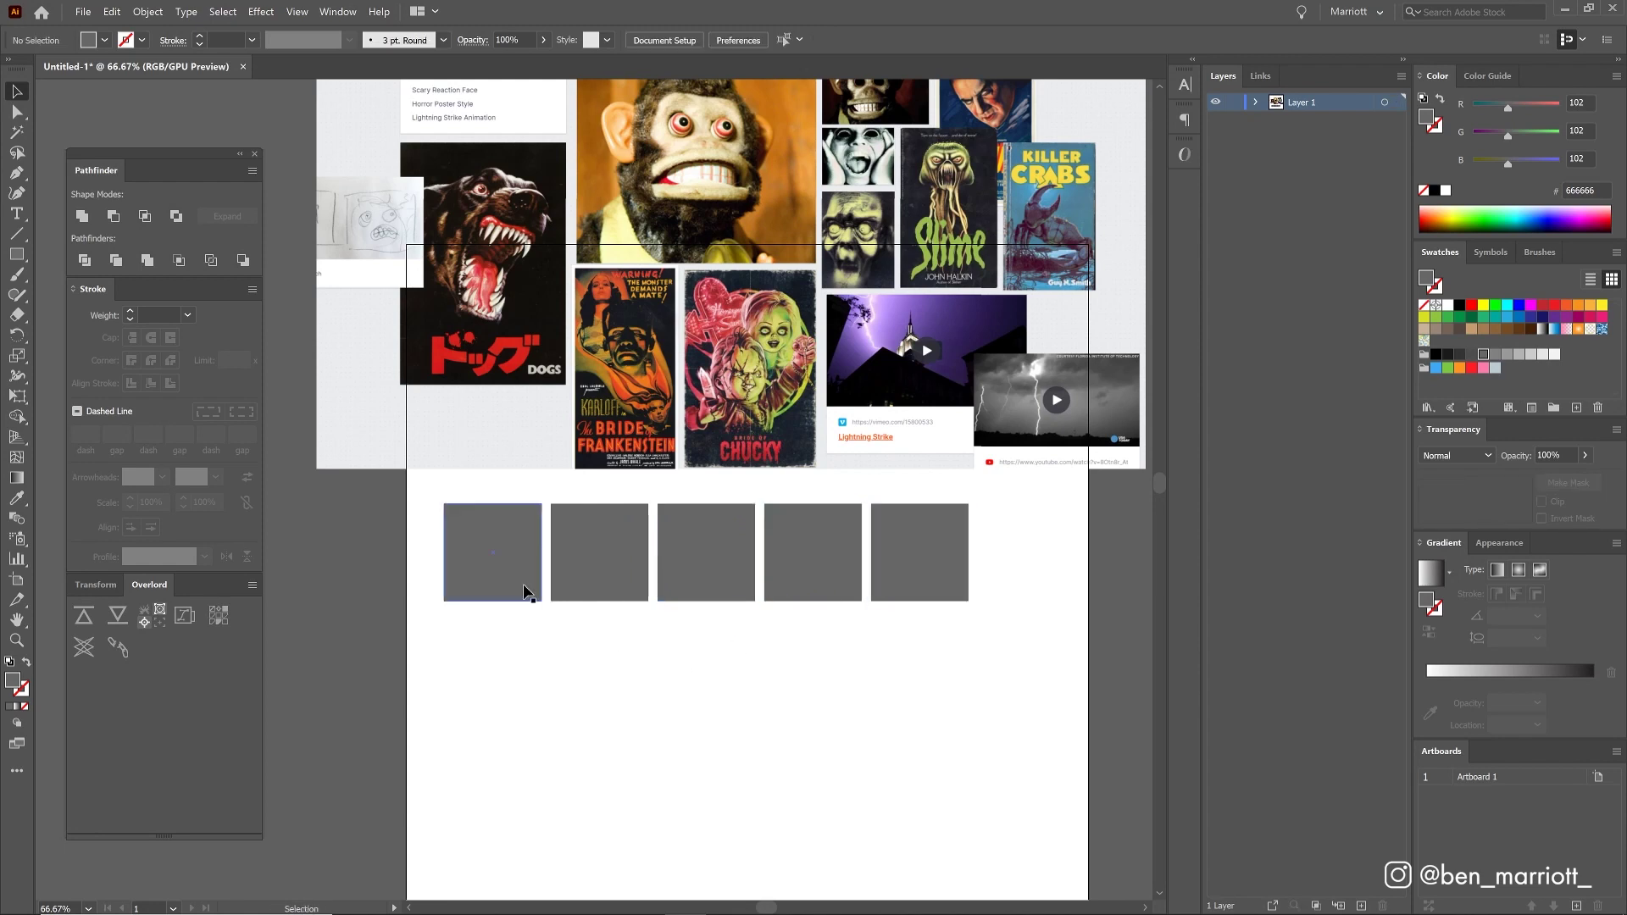
Step: Fill the first square with a dark navy and the second with the red sampled from the DOGS poster's title lettering
{"action": "left_click", "coordinate": [525, 591]}
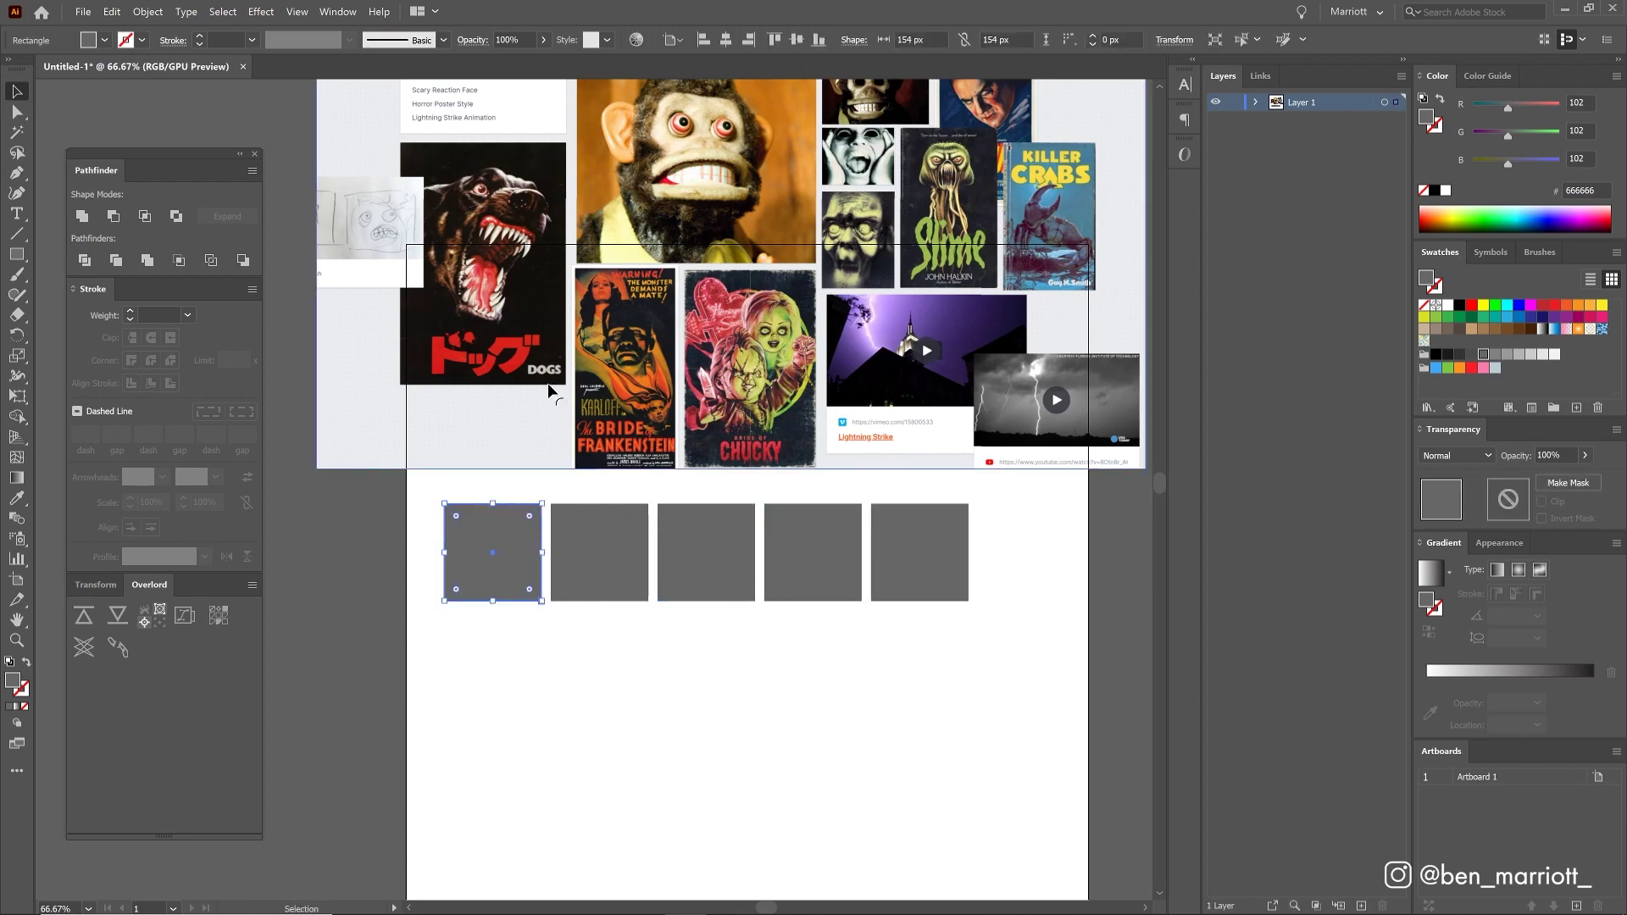
{"action": "left_click", "coordinate": [642, 542]}
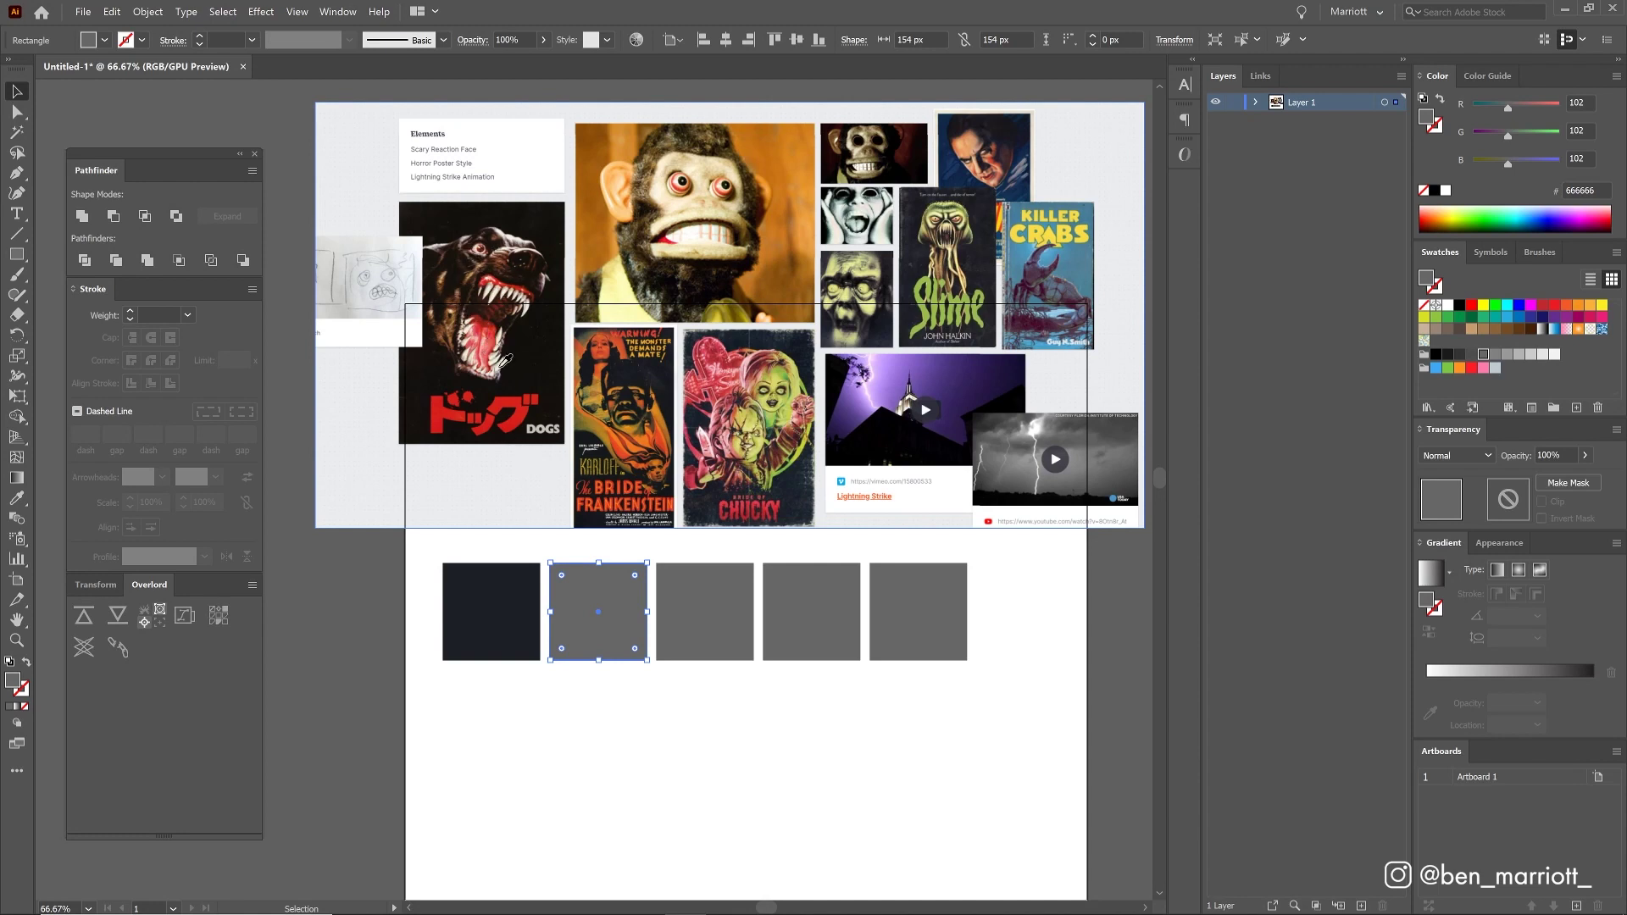
{"action": "key", "text": "i"}
{"action": "left_click", "coordinate": [516, 397]}
{"action": "key", "text": "v"}
Step: Fill the third square with cream and the fourth with khaki A99D6D, both sampled with the Eyedropper from the toy monkey photo
{"action": "left_click", "coordinate": [704, 612]}
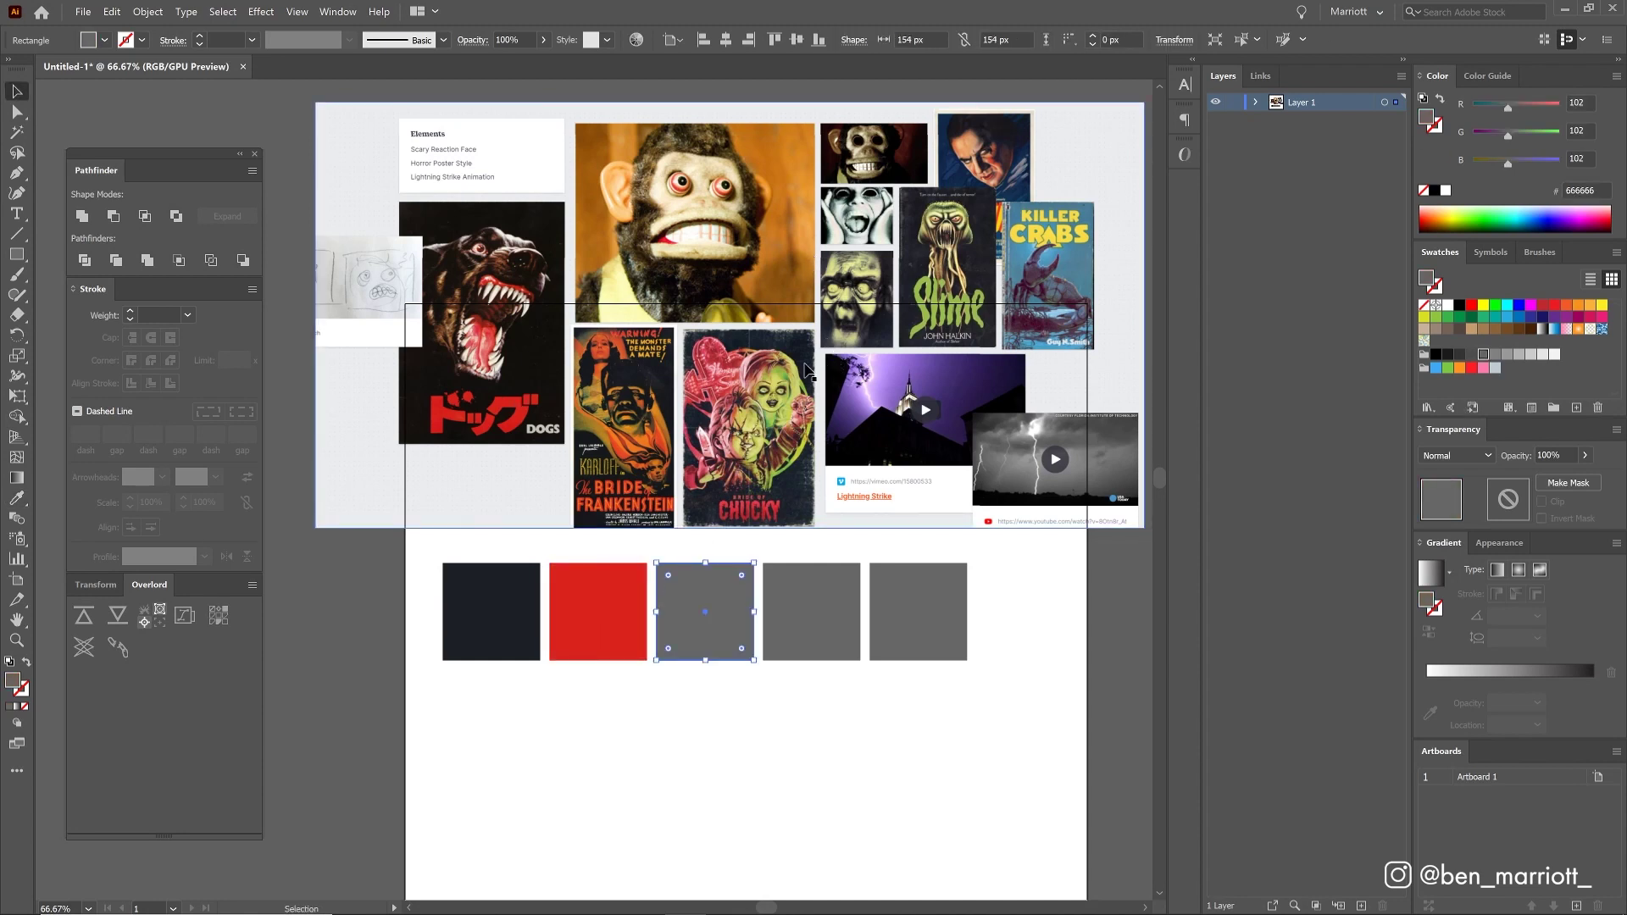
{"action": "key", "text": "i"}
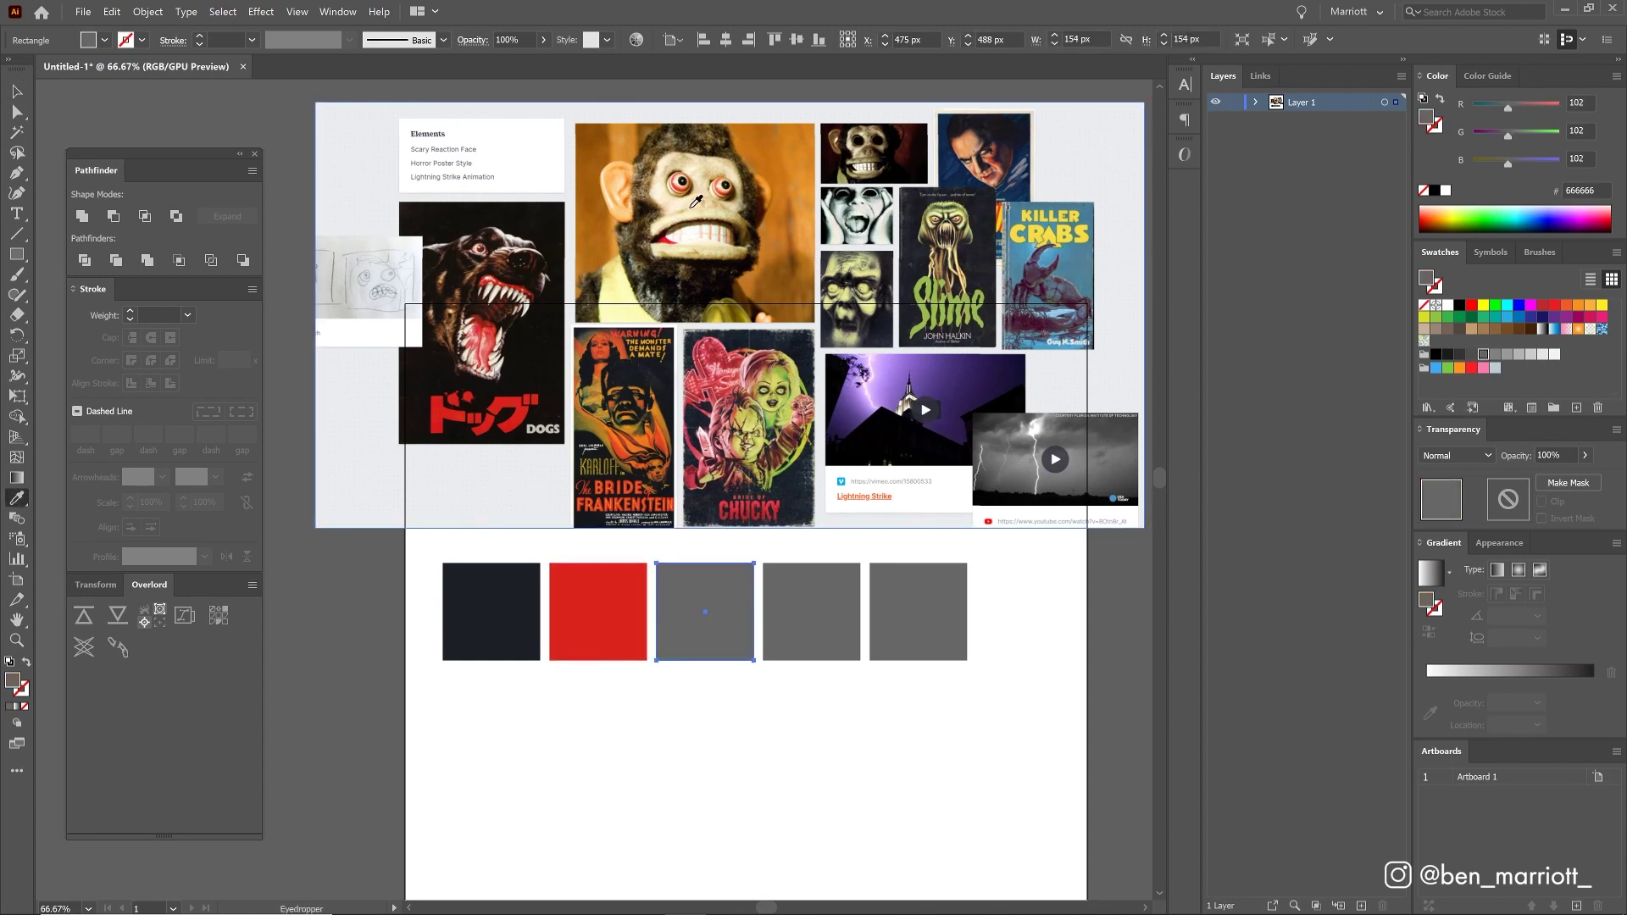
{"action": "left_click", "coordinate": [692, 199]}
{"action": "left_click", "coordinate": [811, 610], "text": "ctrl"}
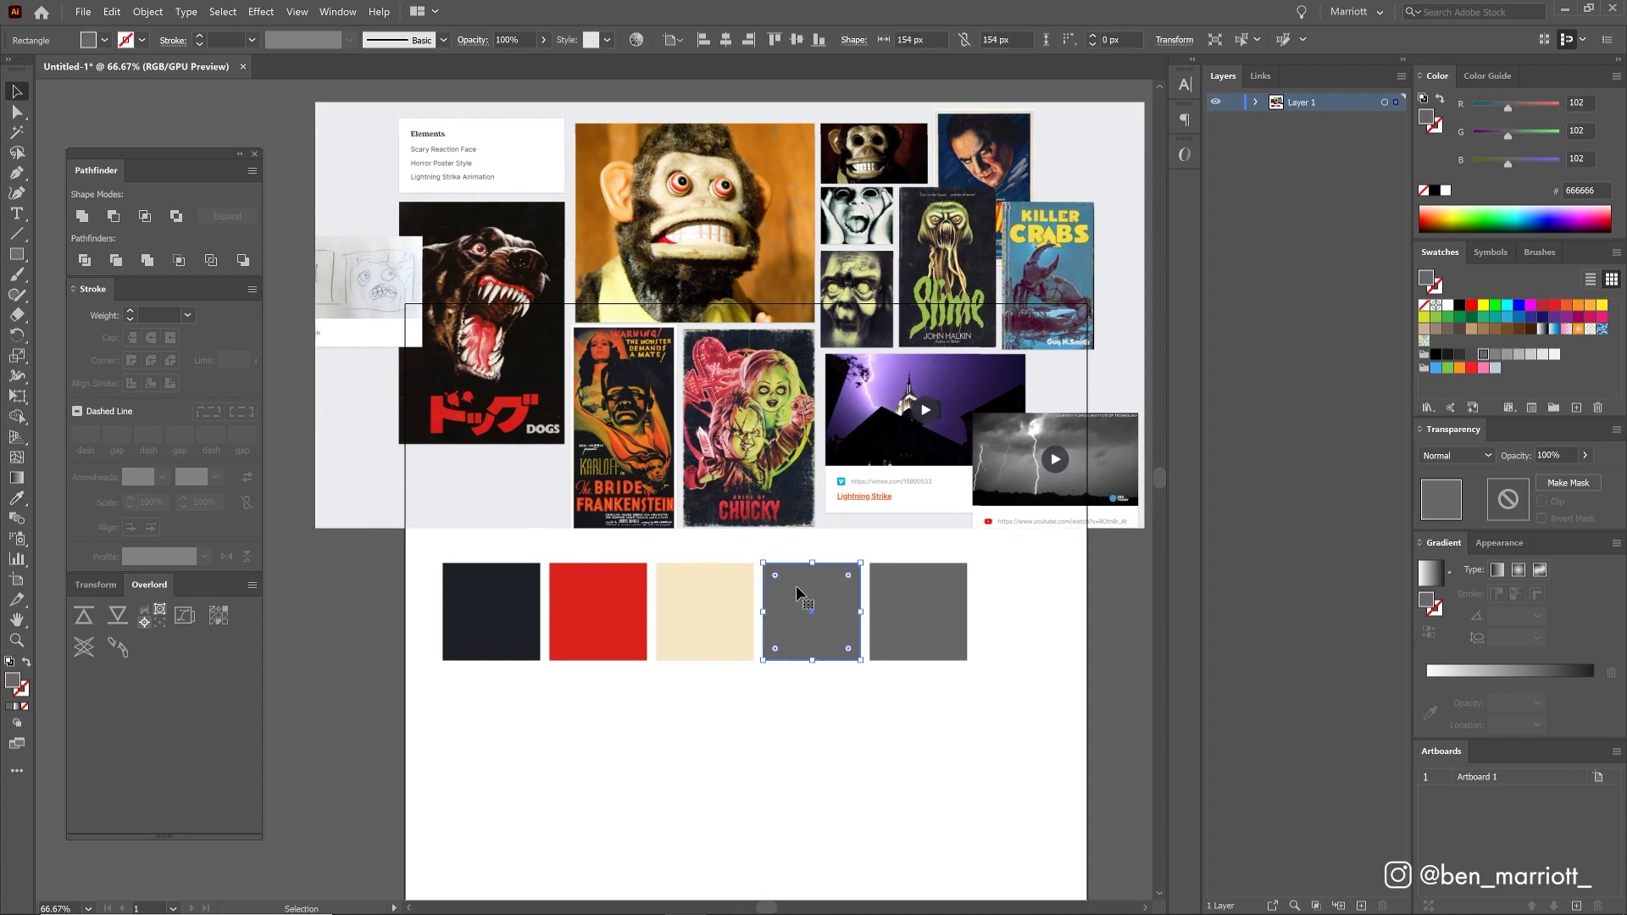
{"action": "left_click", "coordinate": [686, 154]}
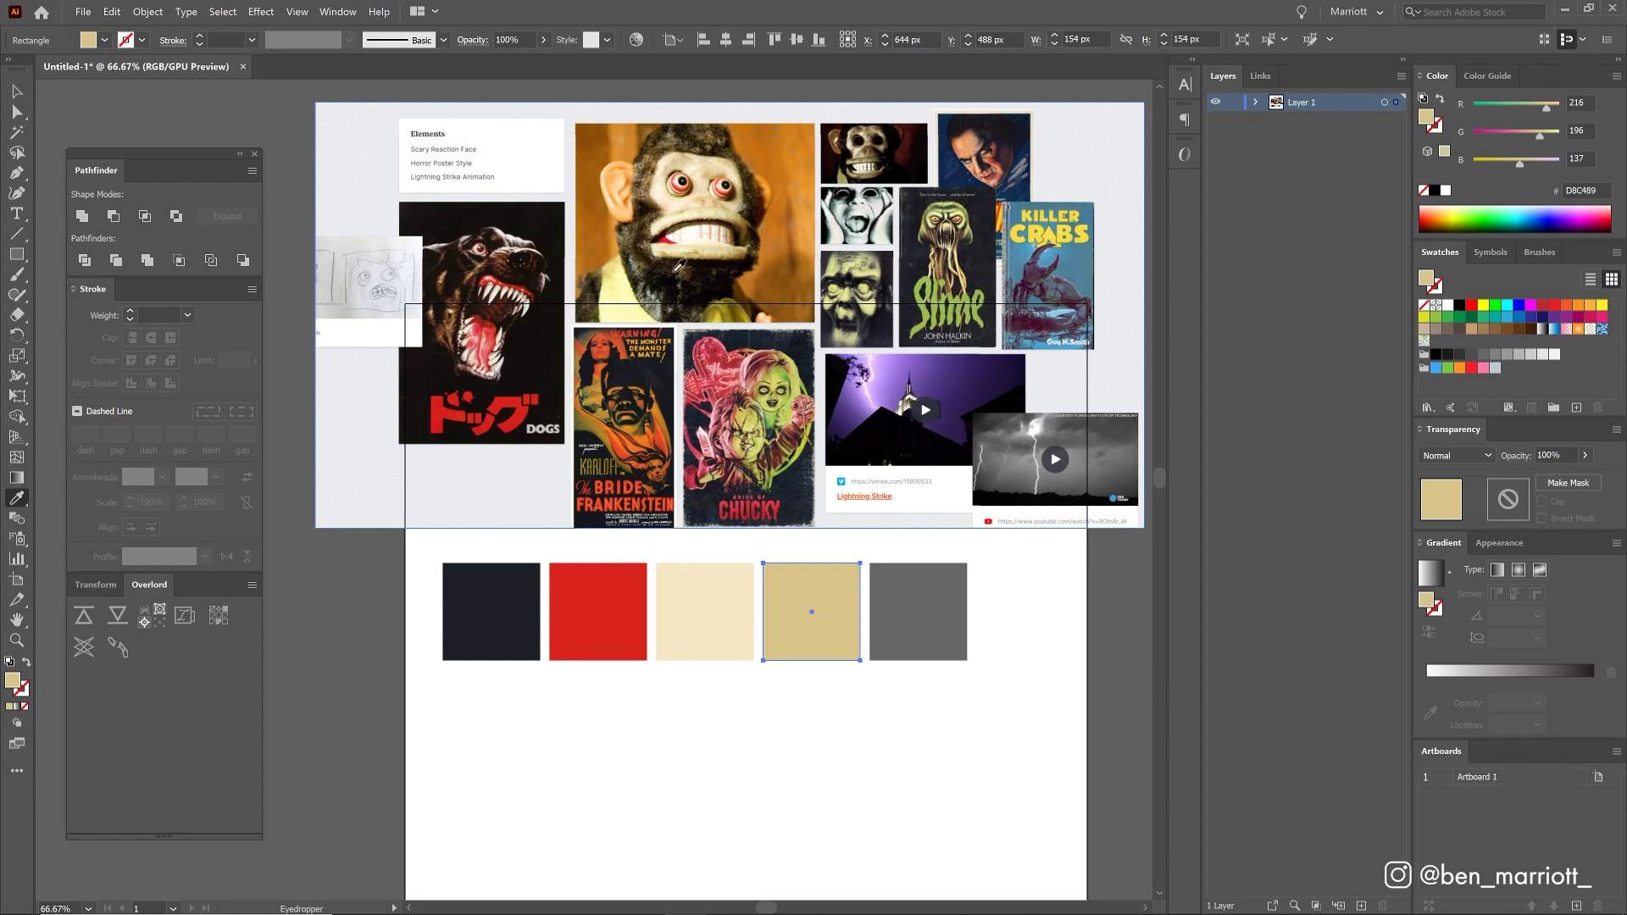
{"action": "left_click", "coordinate": [751, 191]}
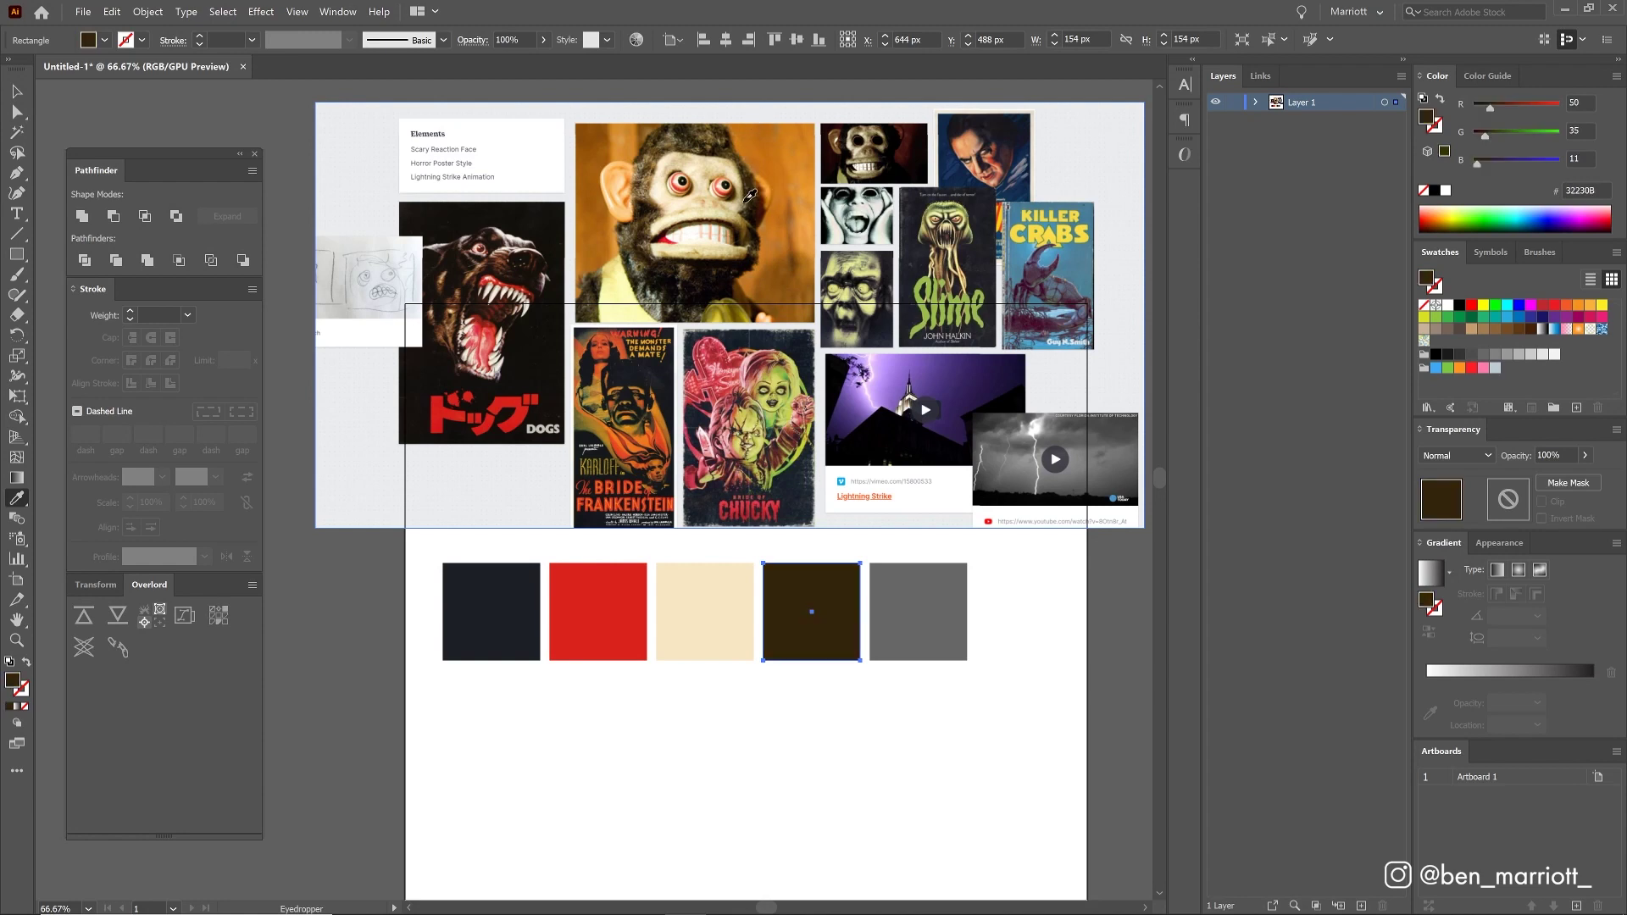
{"action": "left_click", "coordinate": [749, 194]}
Step: Fill the fifth square with purple sampled from the Lightning Strike thumbnail's sky
{"action": "left_click", "coordinate": [898, 593], "text": "ctrl"}
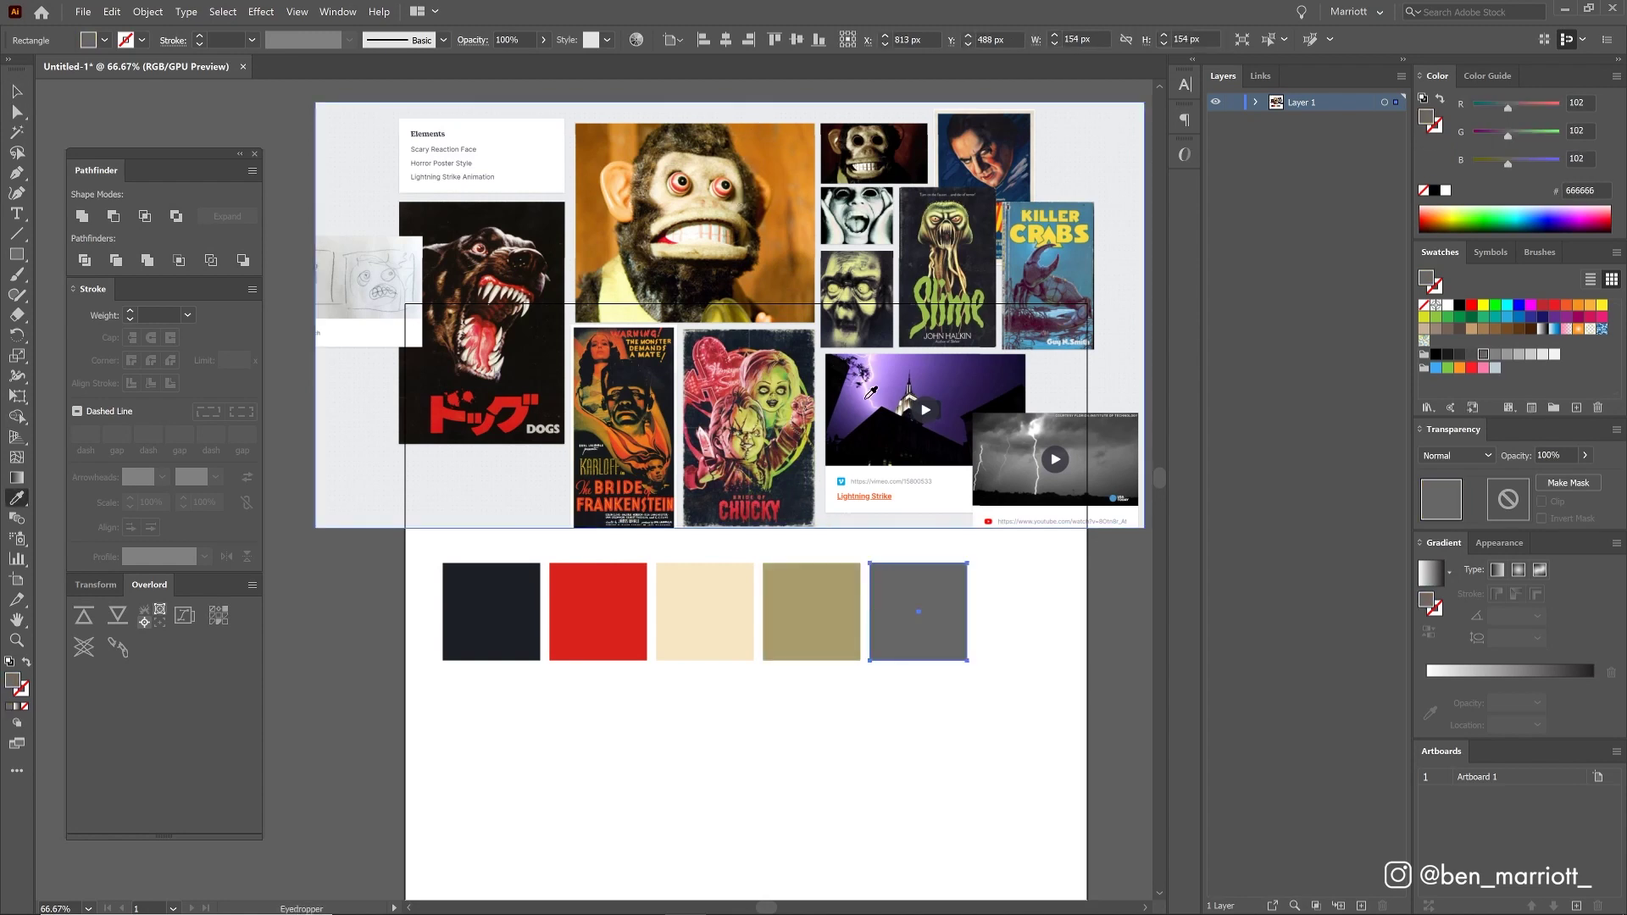
{"action": "left_click", "coordinate": [890, 381]}
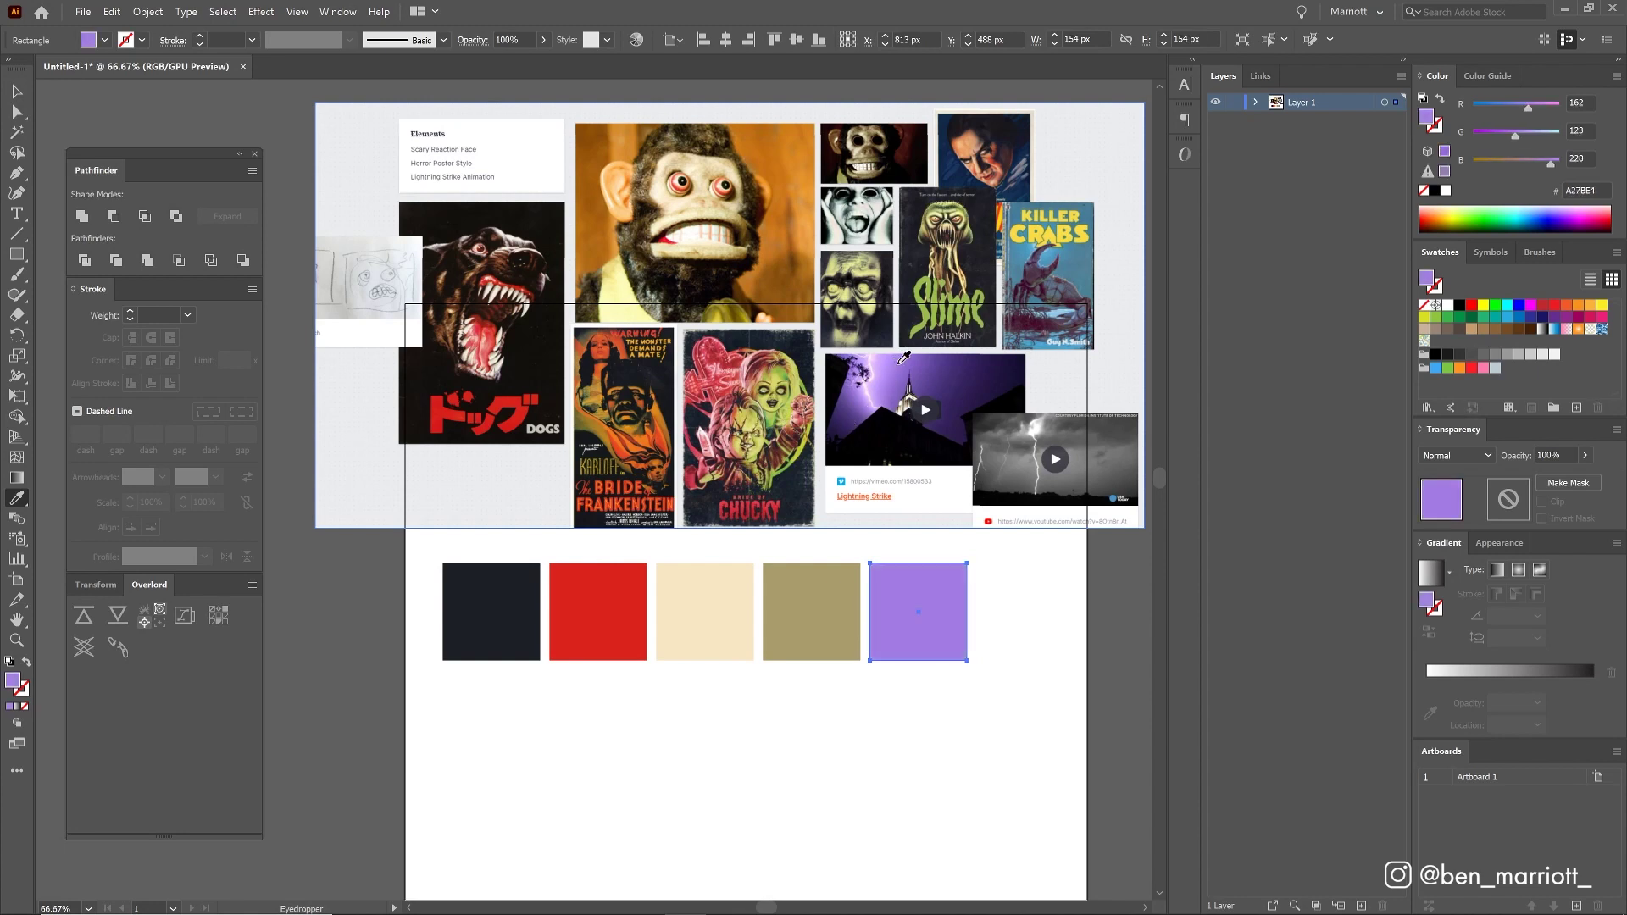
{"action": "left_click", "coordinate": [1016, 596], "text": "ctrl"}
{"action": "left_click_drag", "start_coordinate": [1000, 552], "coordinate": [451, 680]}
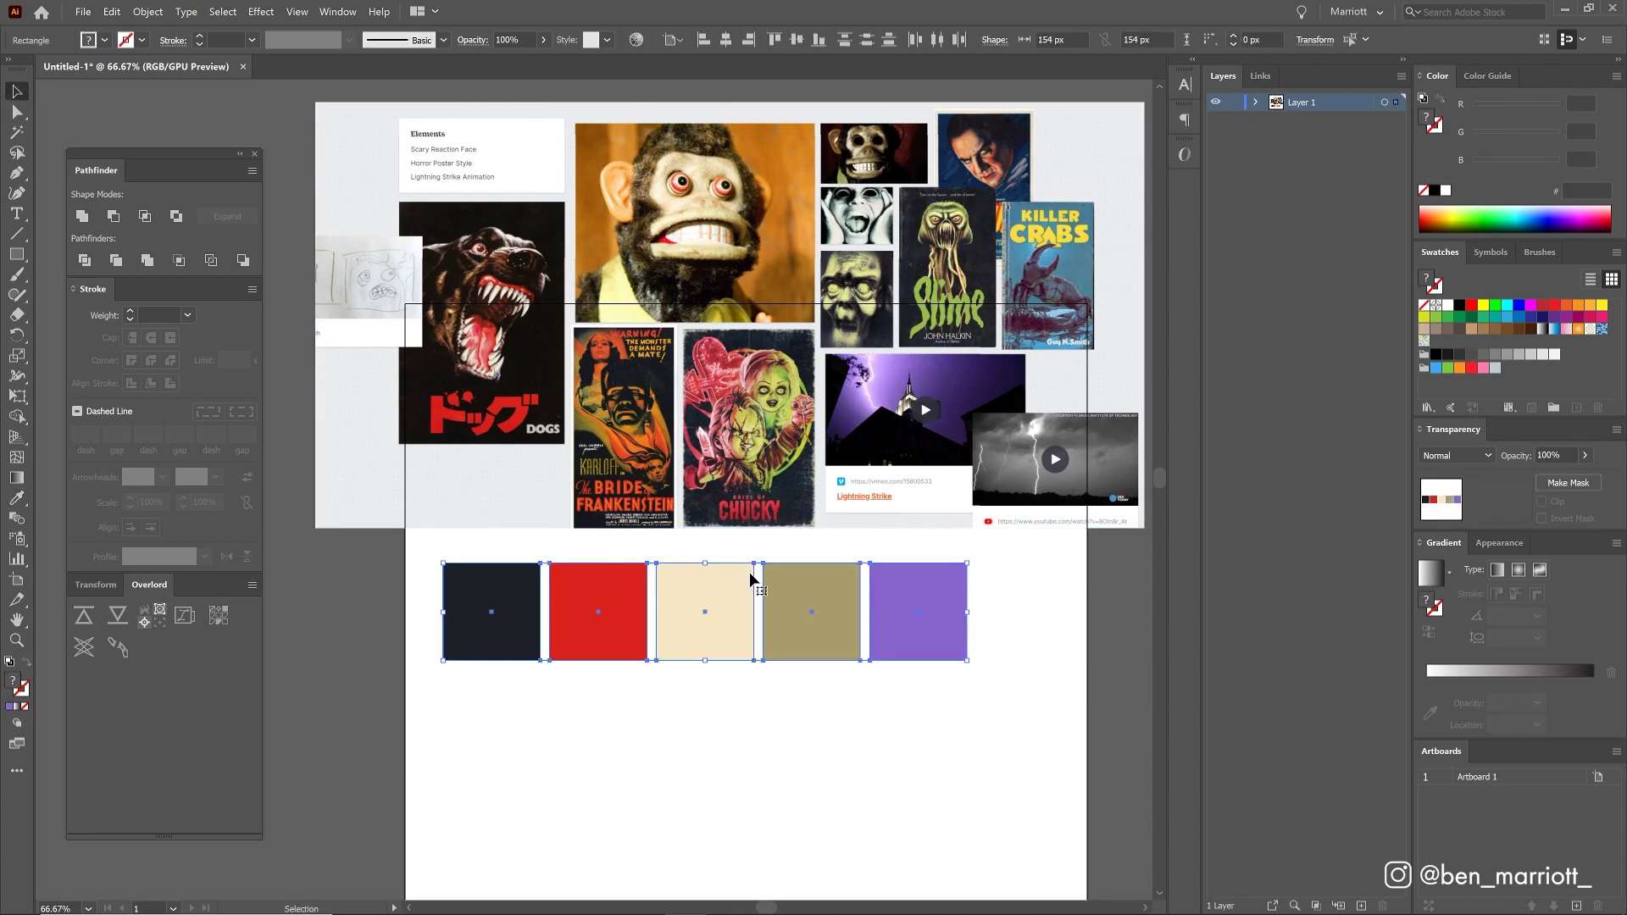
{"action": "left_click", "coordinate": [864, 686]}
Step: Switch the colour sliders to HSB and set the khaki square's hue to 37°
{"action": "left_click", "coordinate": [823, 628]}
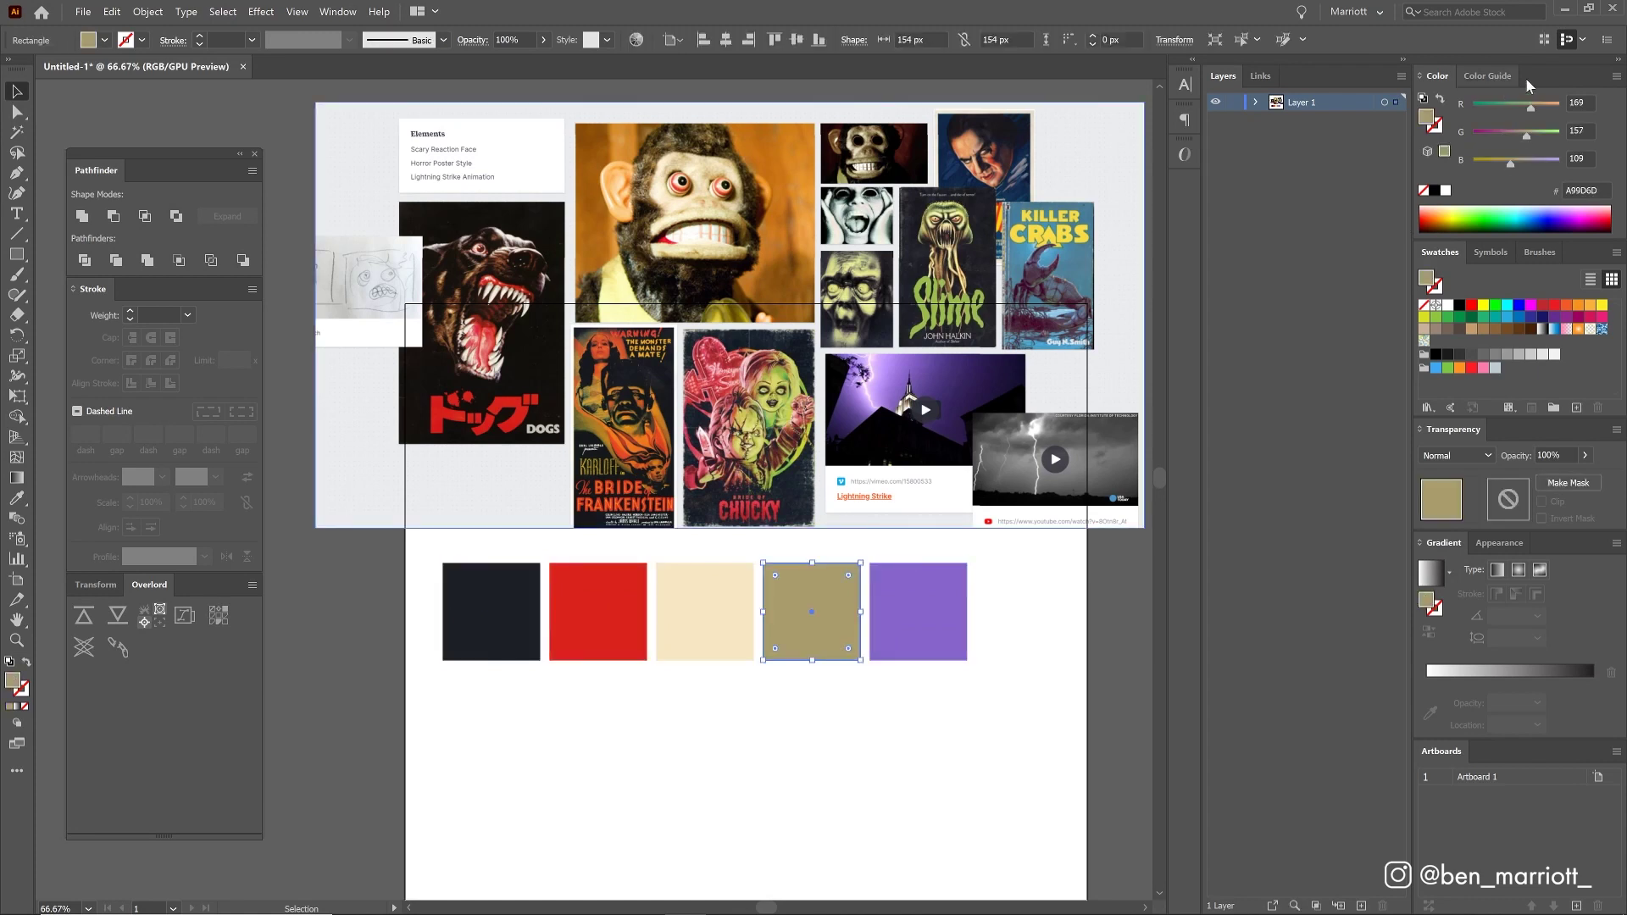
{"action": "left_click", "coordinate": [1615, 77]}
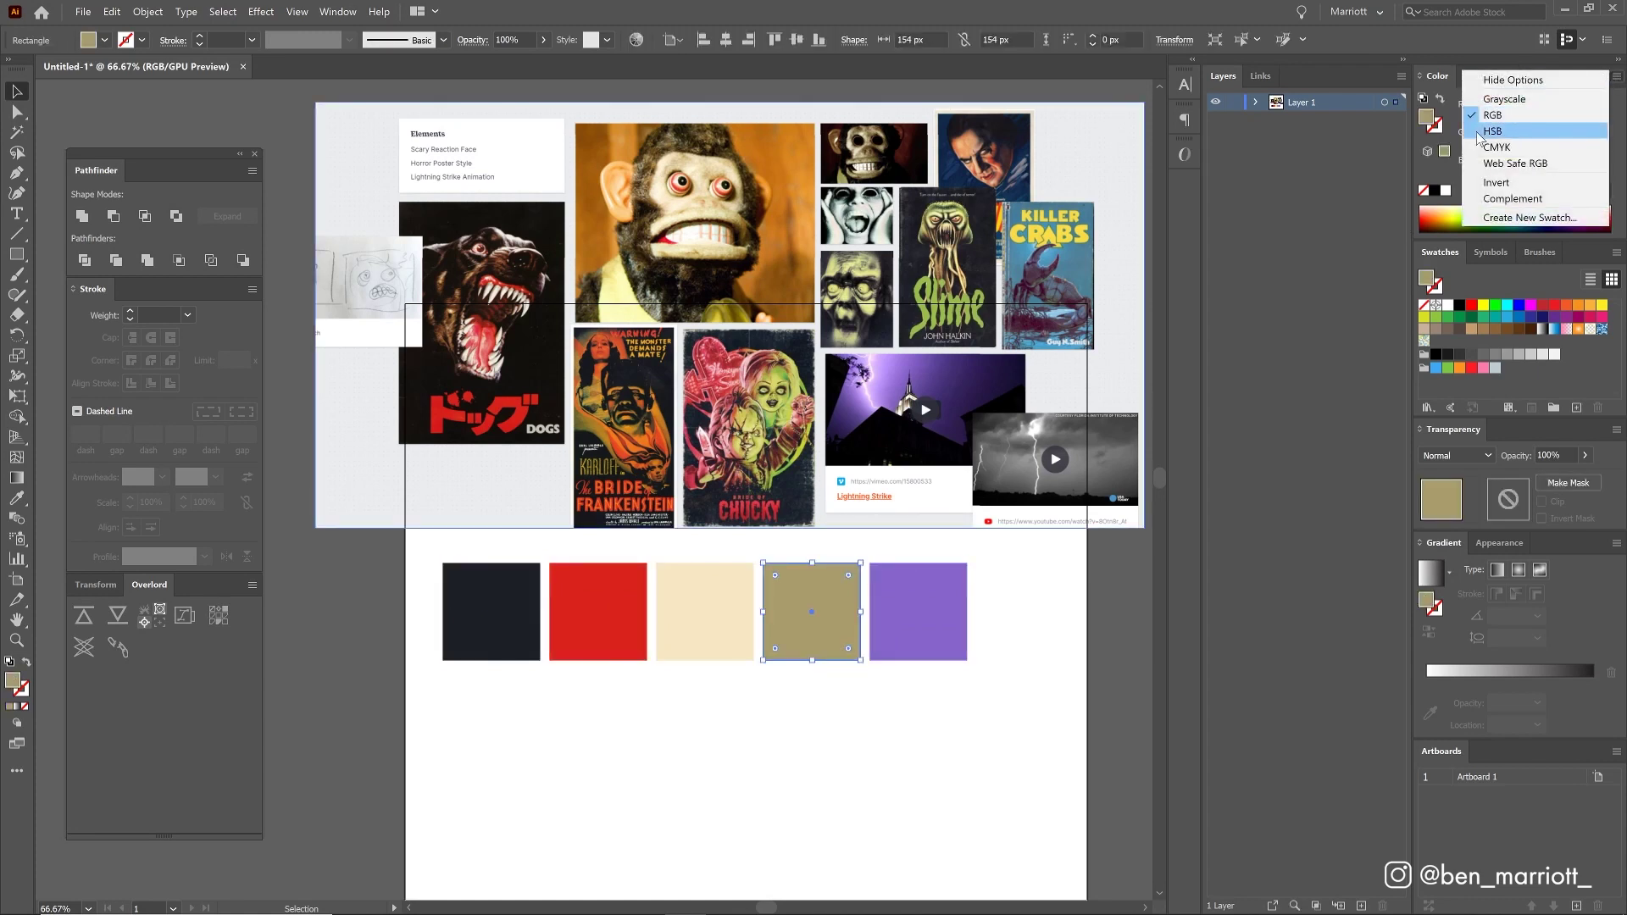
{"action": "left_click", "coordinate": [1535, 132]}
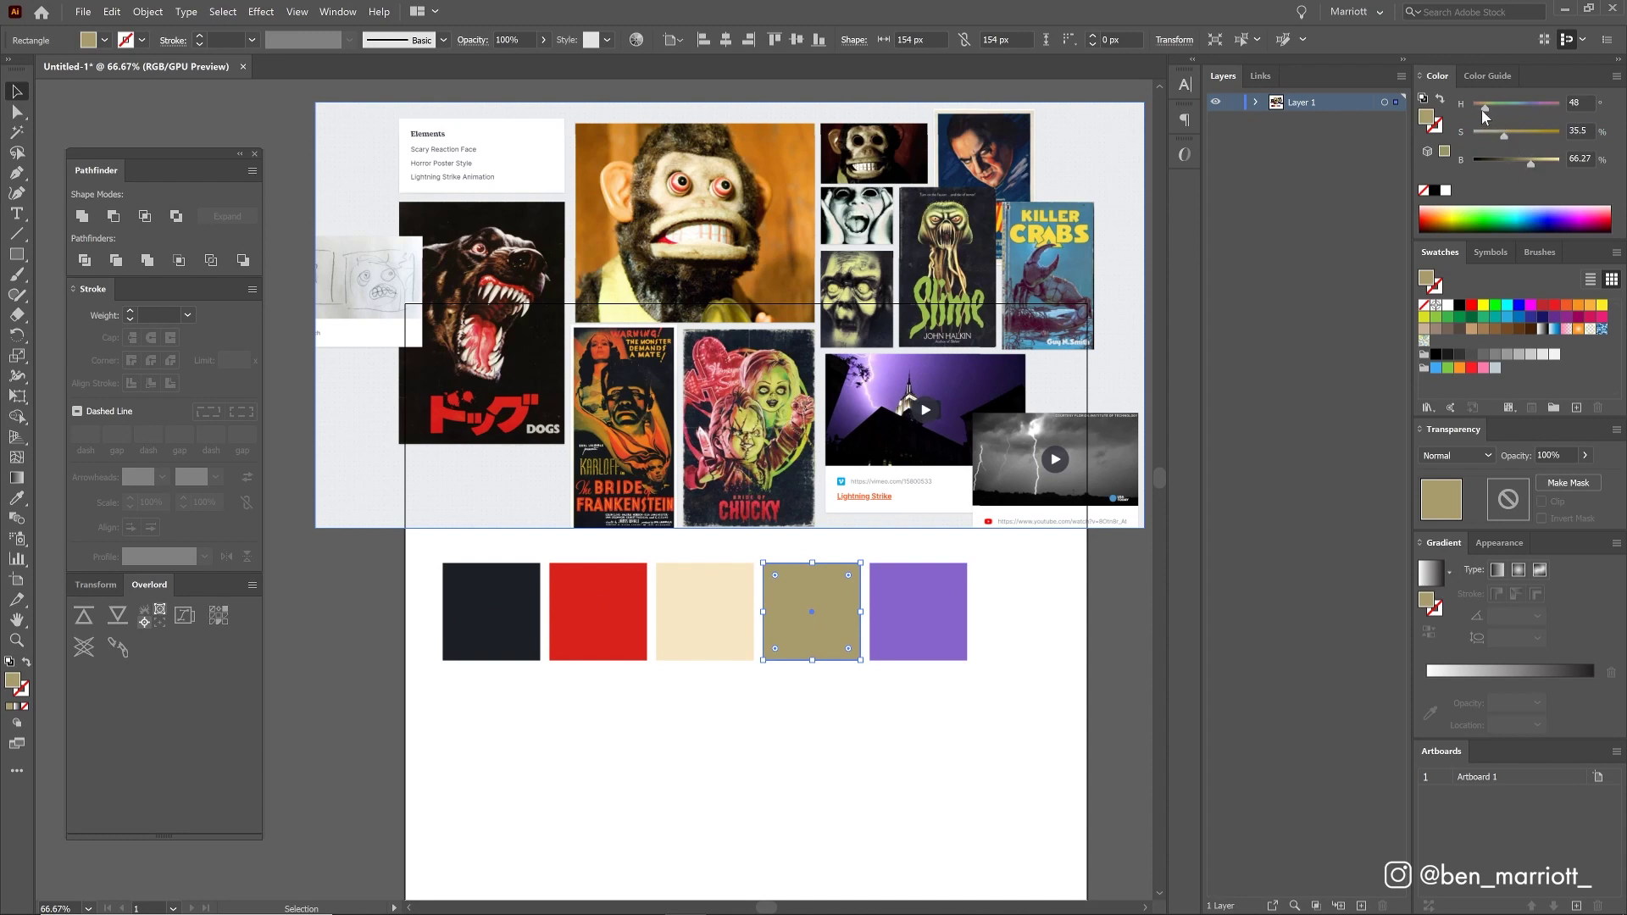
{"action": "left_click_drag", "start_coordinate": [1483, 108], "coordinate": [1480, 108]}
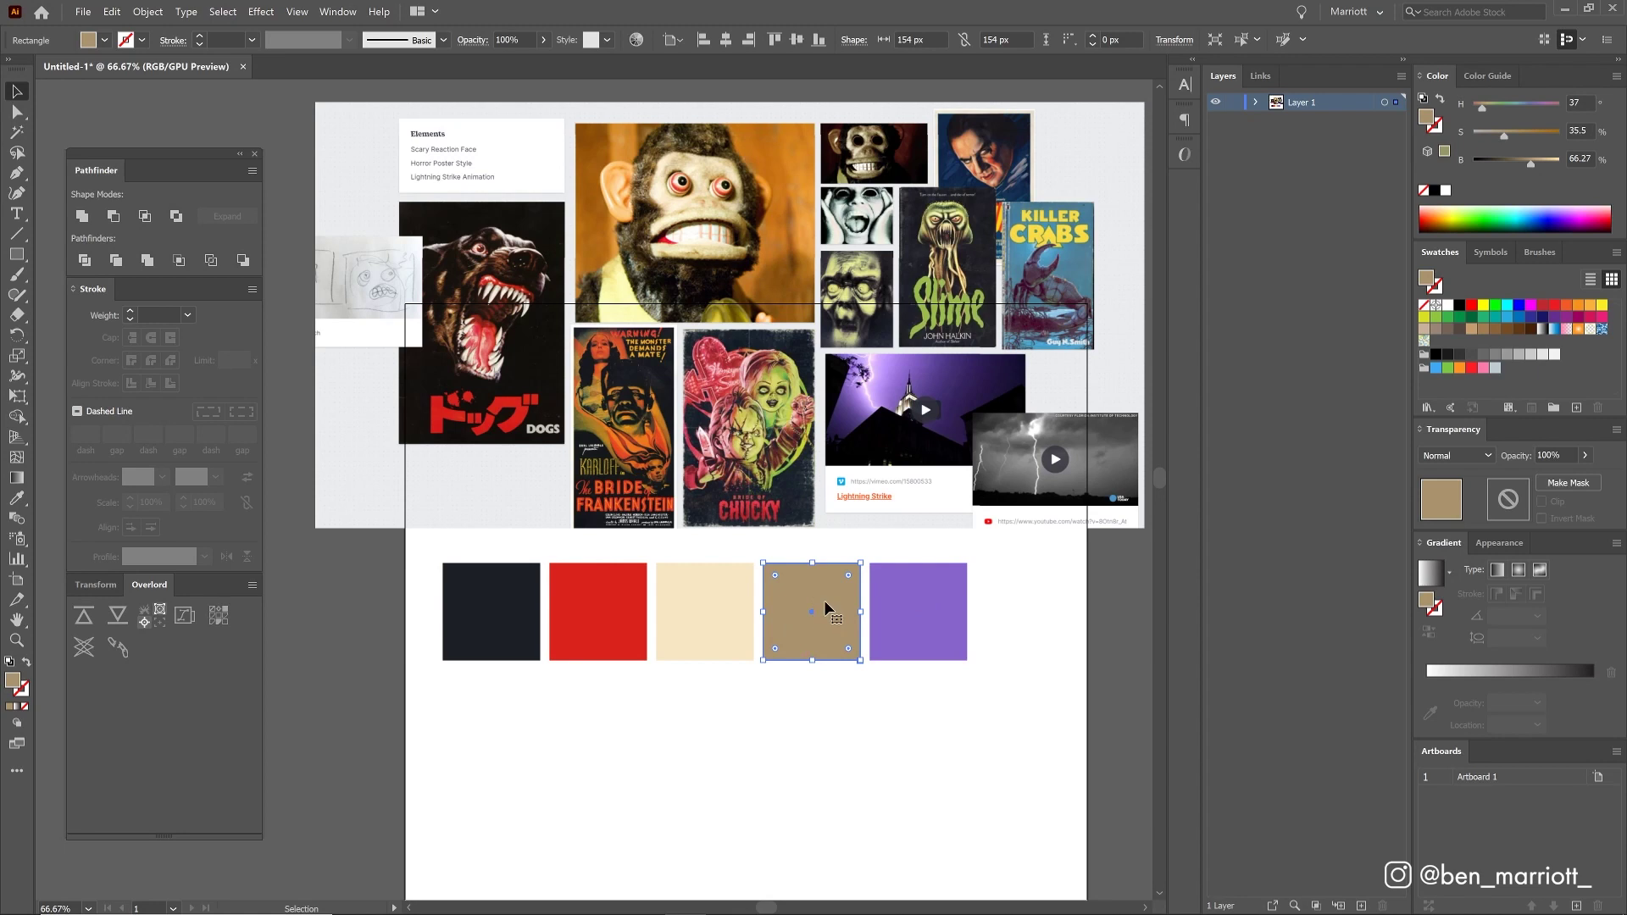
Step: Rearrange the squares edge to edge as near-black, brown, red, purple and cream, and shift the brown to maroon with hue 0 and saturation 58.59%
{"action": "left_click_drag", "start_coordinate": [682, 630], "coordinate": [687, 633]}
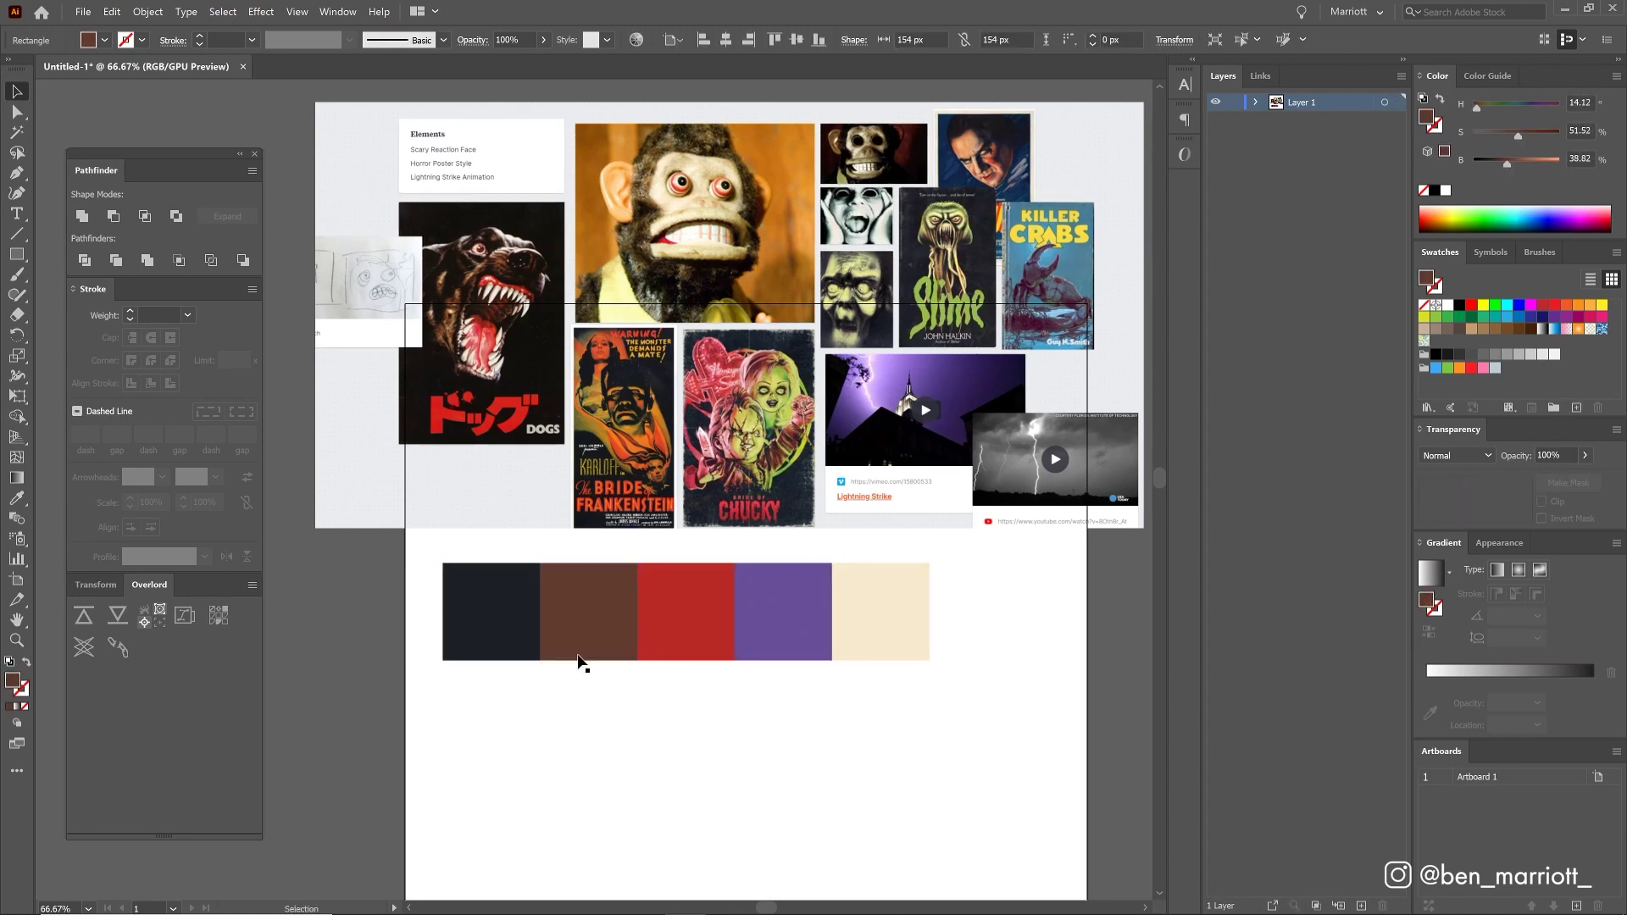
{"action": "left_click", "coordinate": [581, 657]}
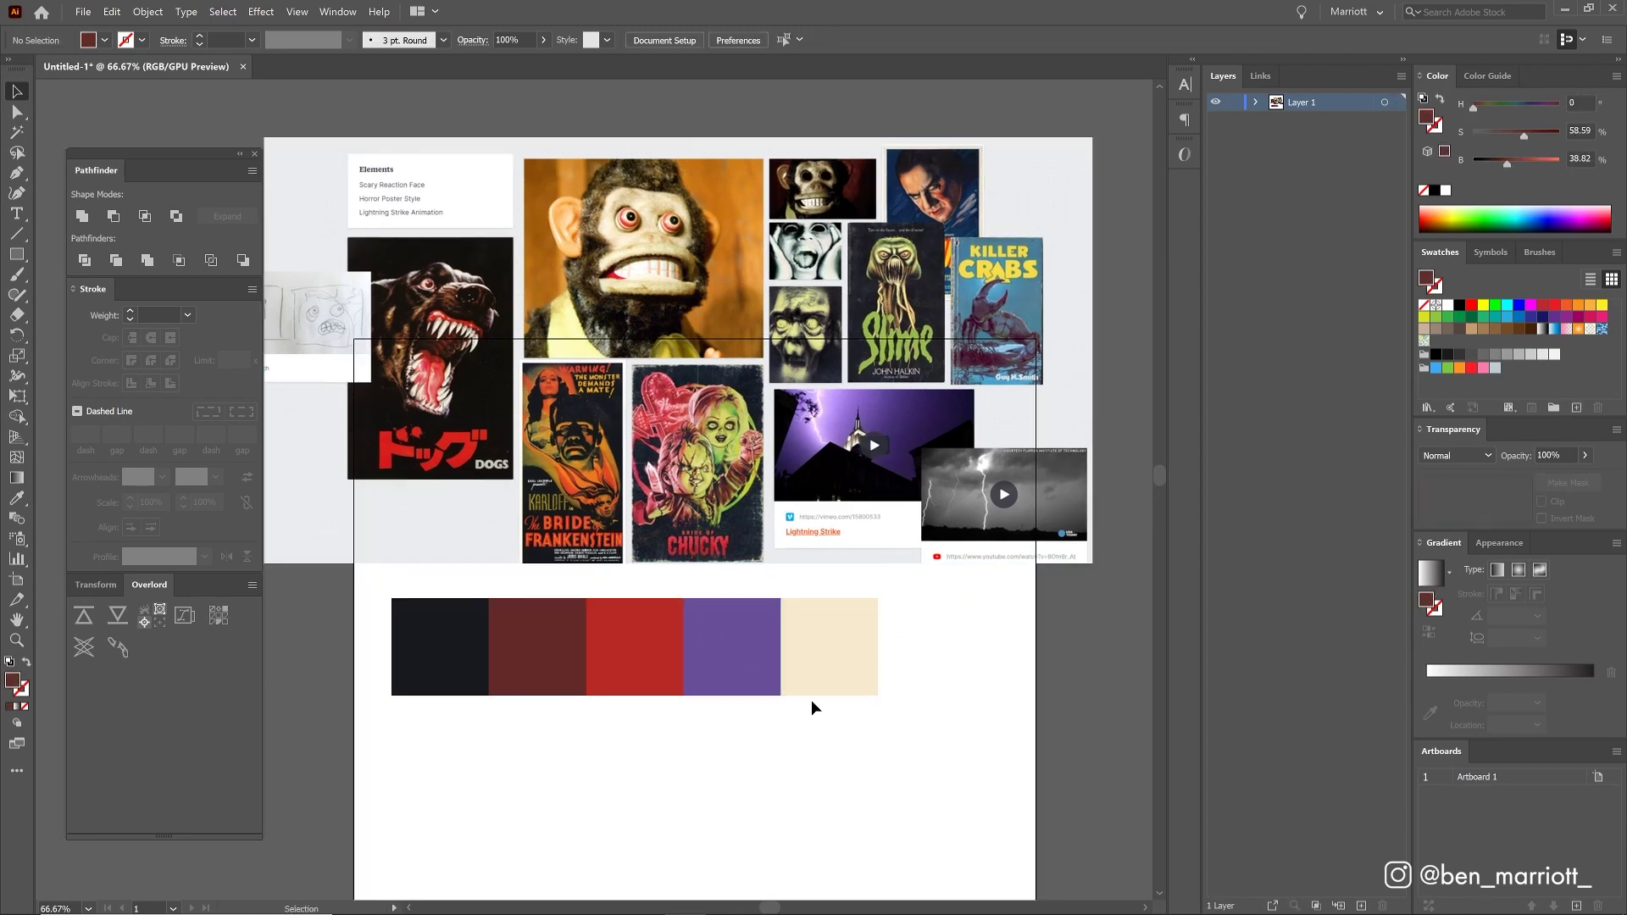
{"action": "left_click", "coordinate": [698, 671]}
{"action": "key", "text": "ctrl+shift+a"}
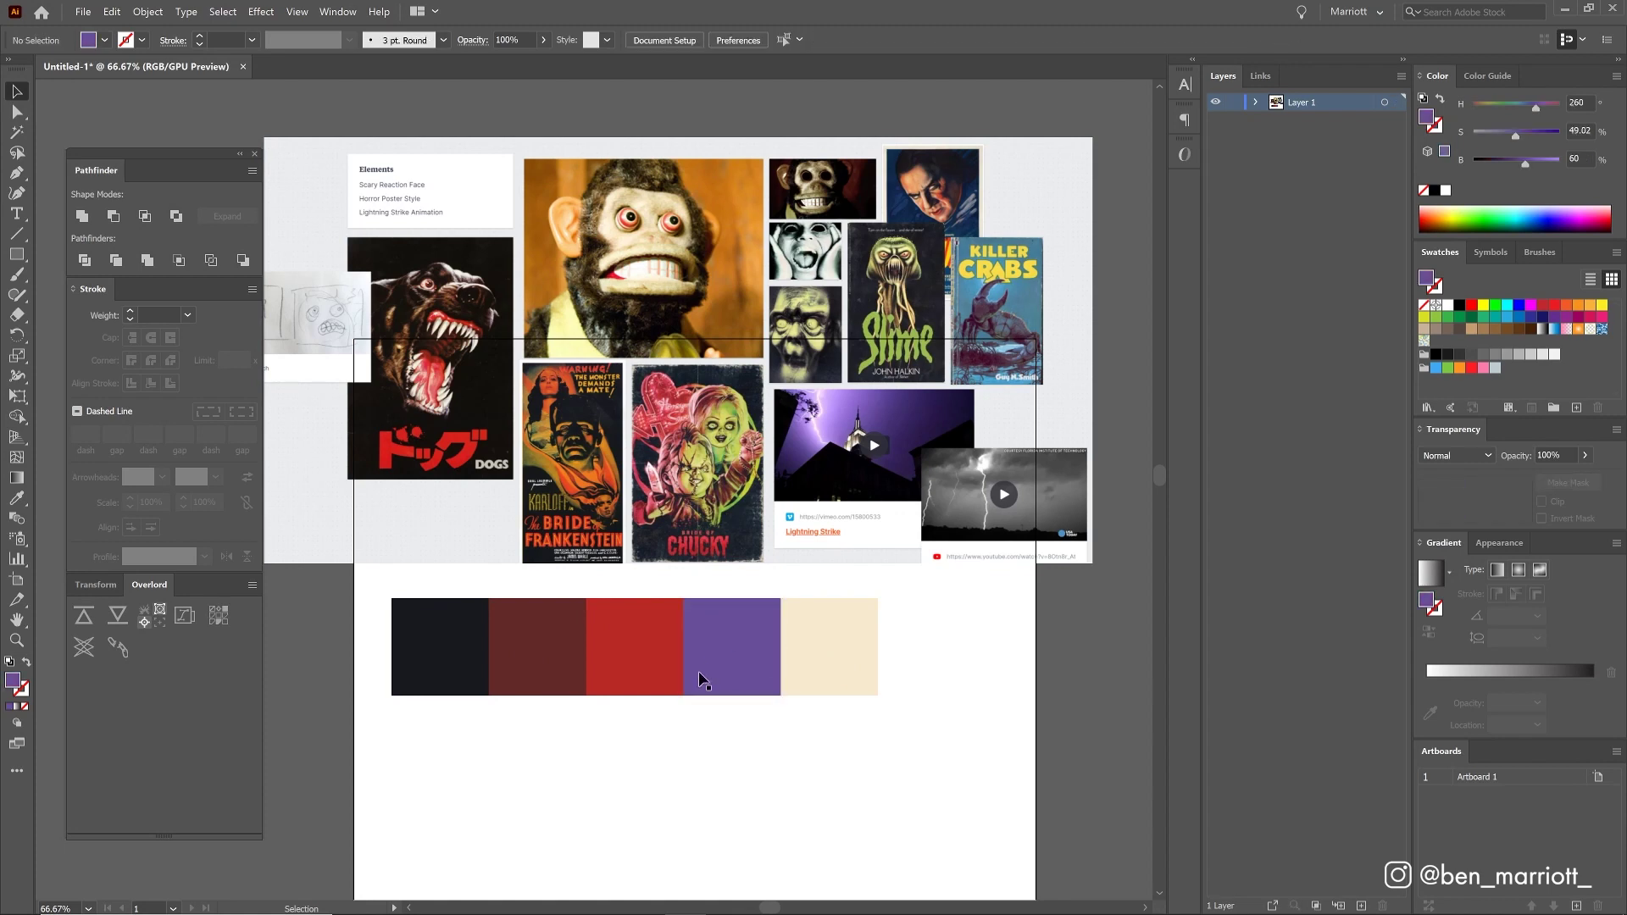
Step: Get the purple square's hex colour code and switch to the Halloween Reference board in Milanote
{"action": "left_click", "coordinate": [698, 671]}
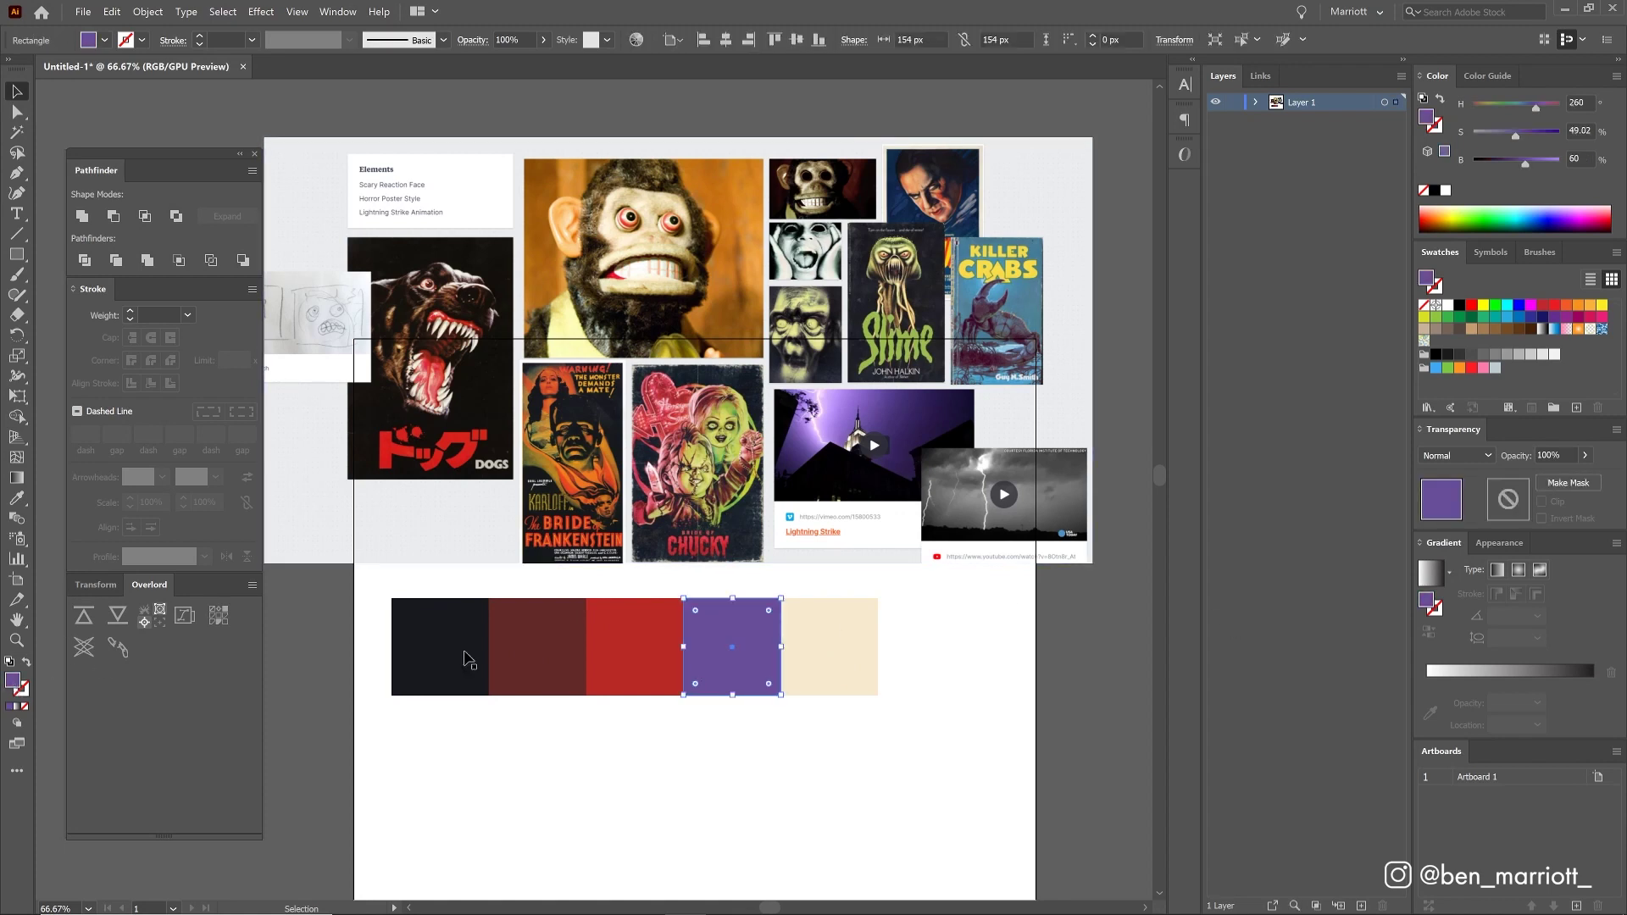
{"action": "double_click", "coordinate": [12, 681]}
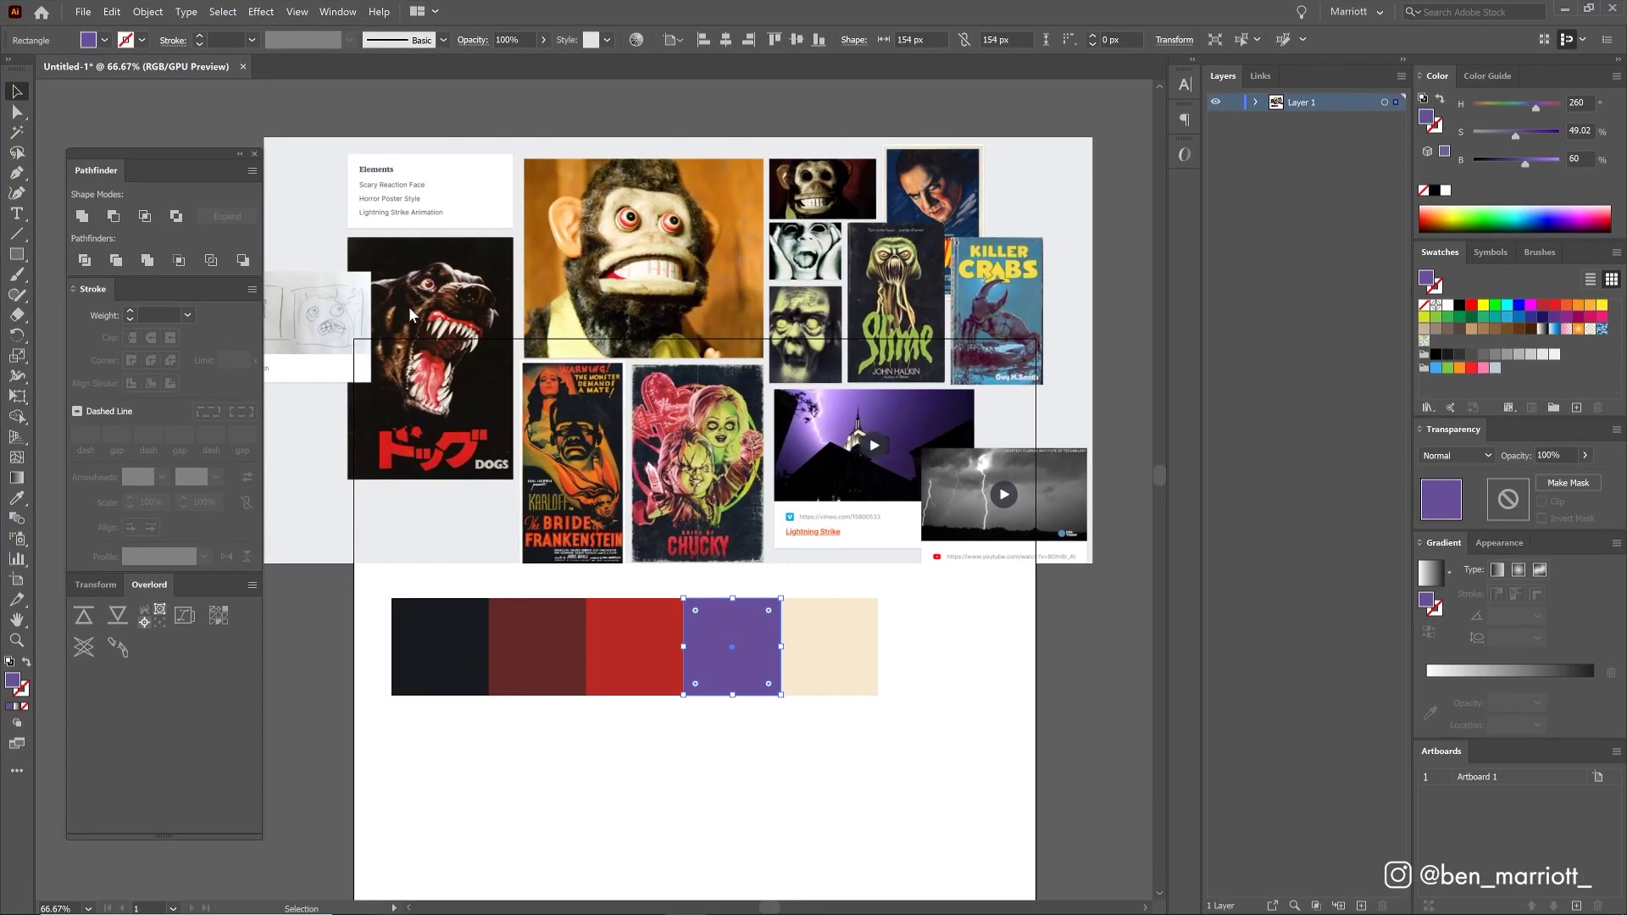
{"action": "key", "text": "super+Tab"}
{"action": "left_click", "coordinate": [559, 276]}
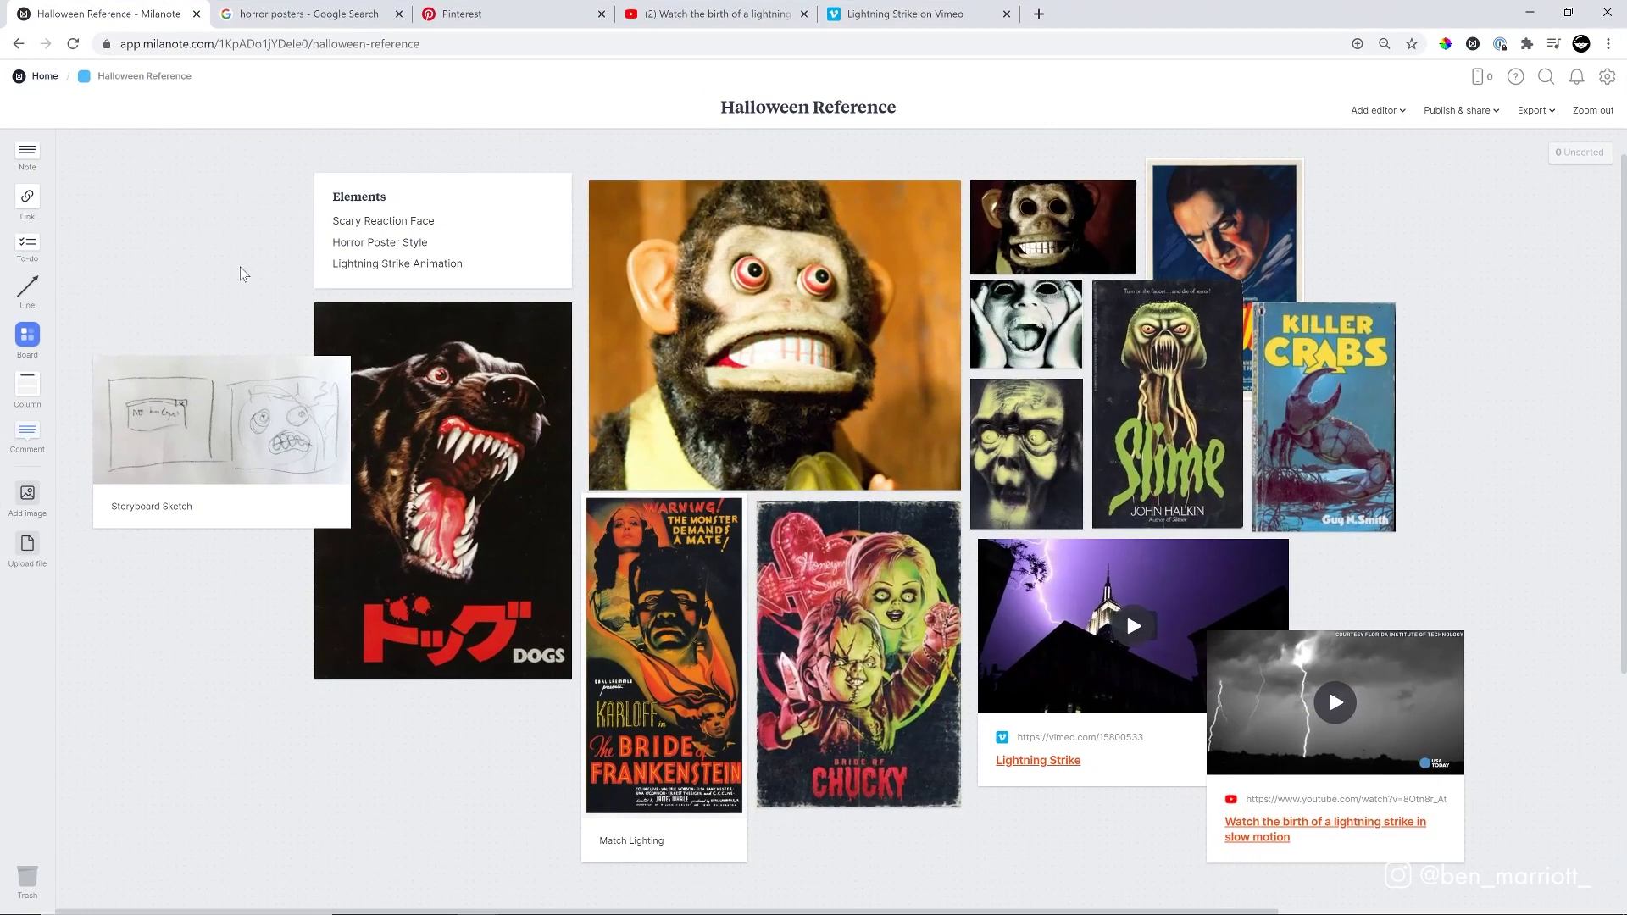
Step: Add a row of colour swatch cards below the Dogs poster: #181A1F, #632929, #B82A25, #674E99 and #F8E9CE
{"action": "left_click_drag", "start_coordinate": [27, 154], "coordinate": [273, 740]}
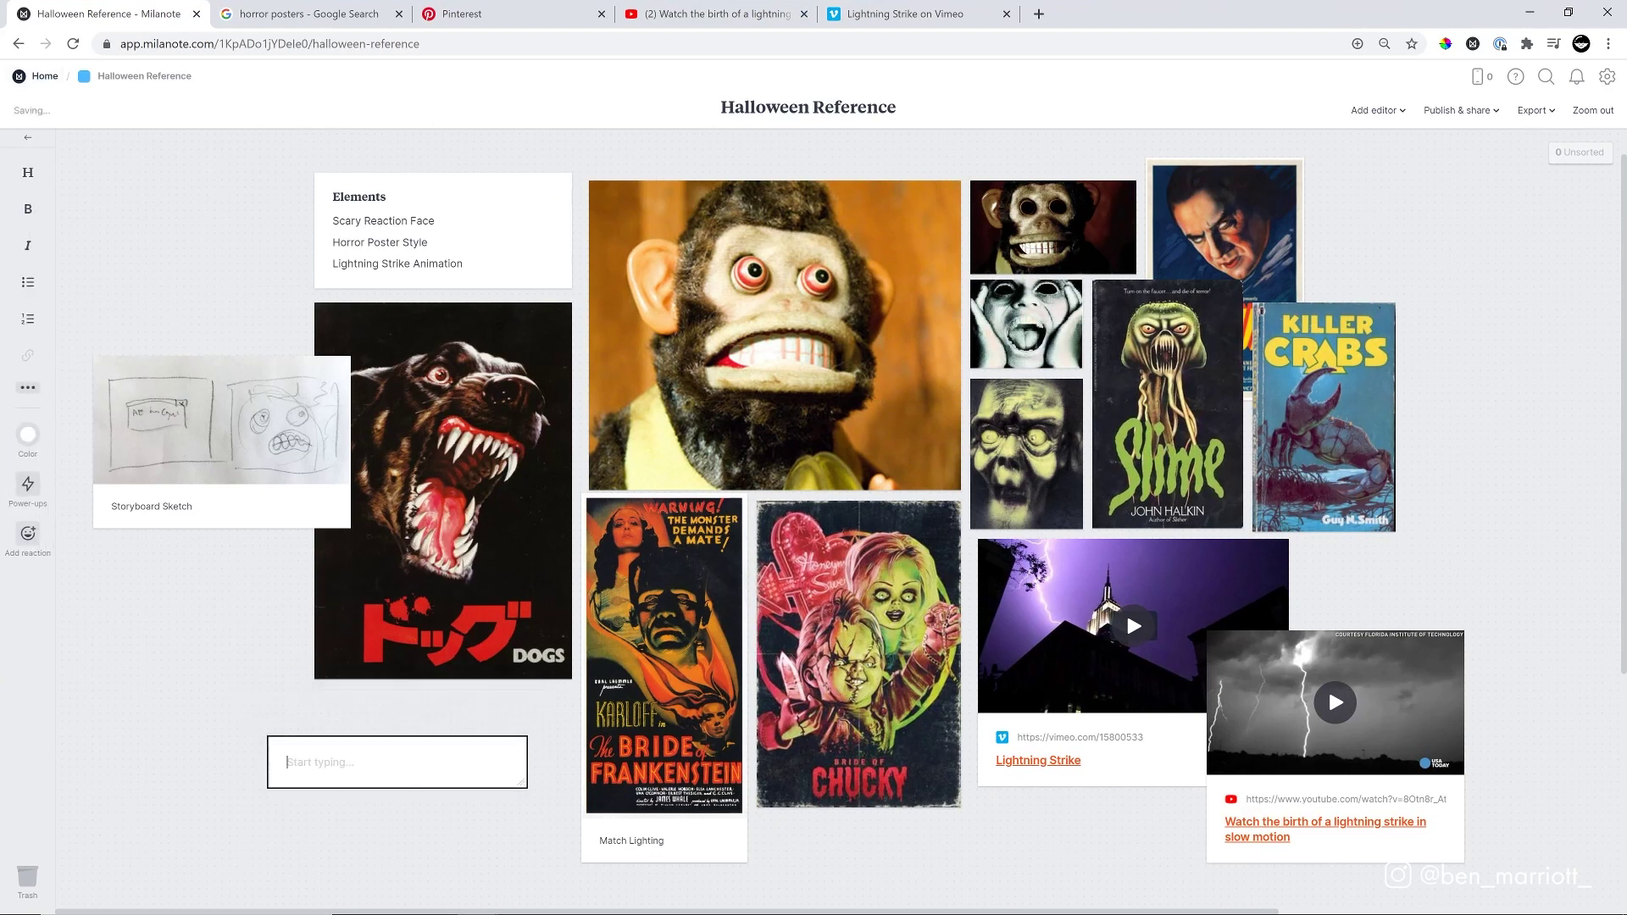
{"action": "type", "text": "#674E99"}
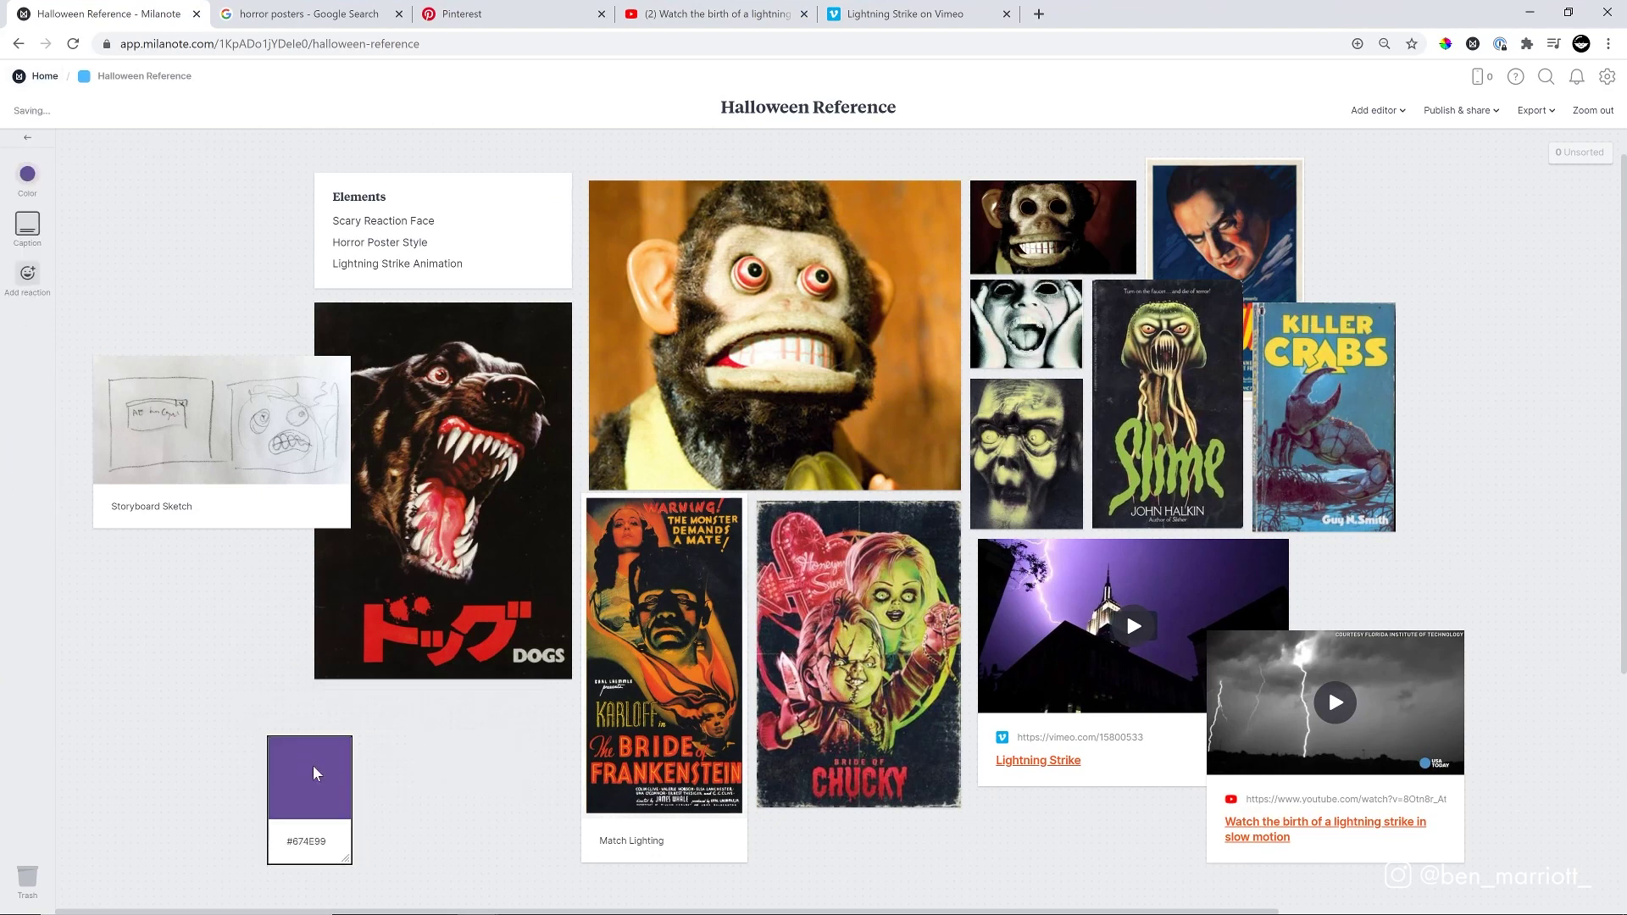
{"action": "left_click_drag", "start_coordinate": [321, 769], "coordinate": [201, 745]}
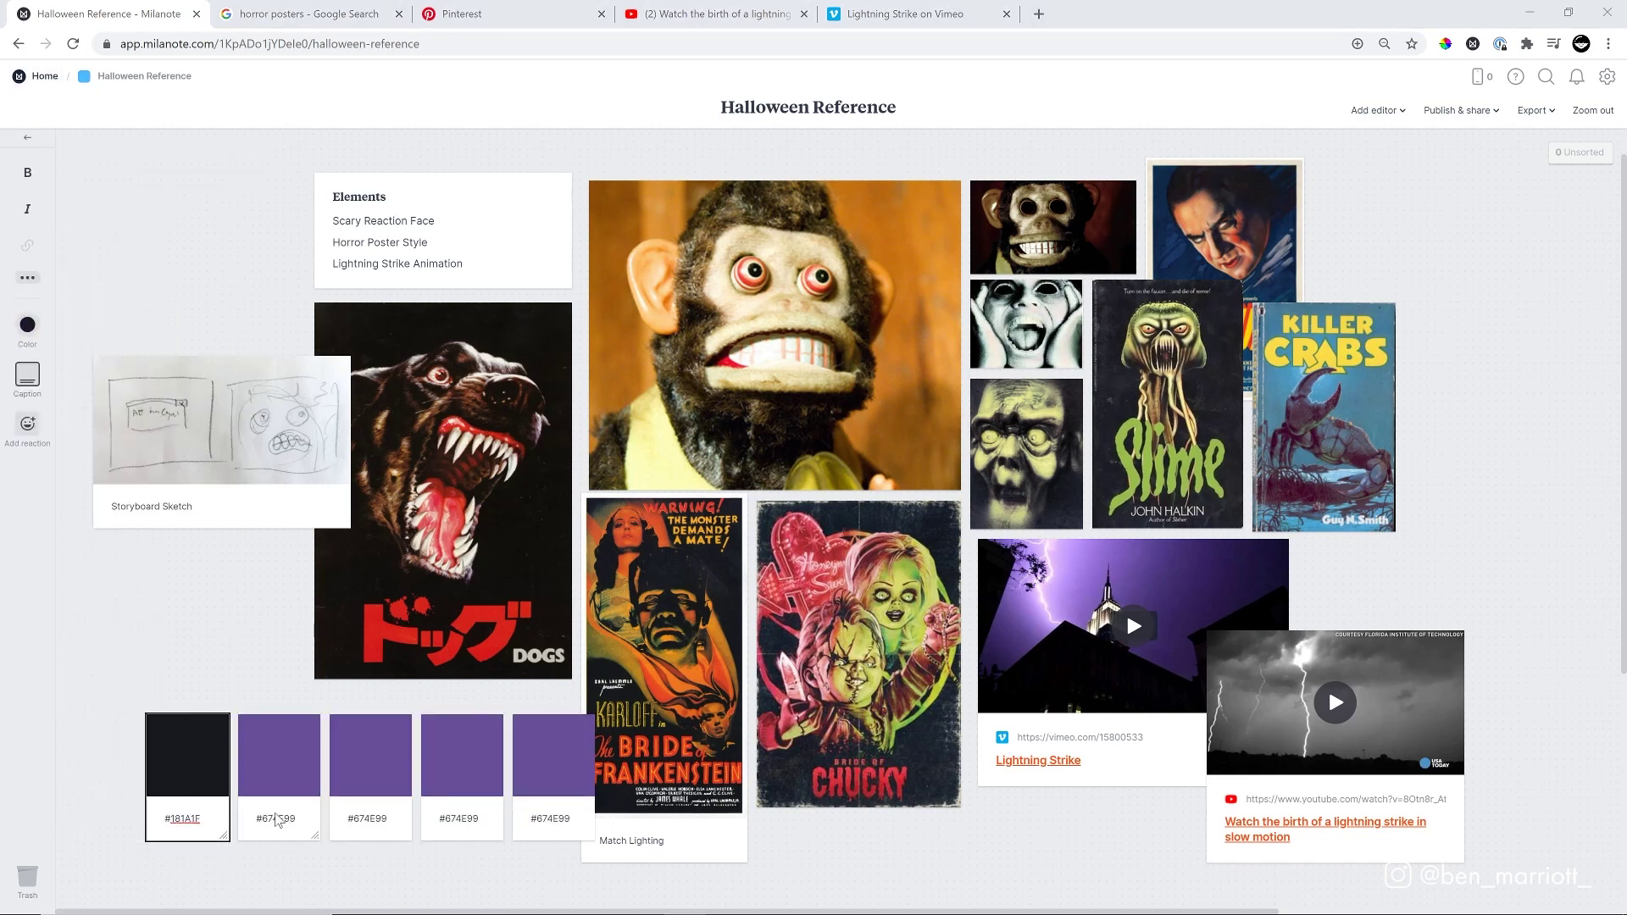
{"action": "left_click", "coordinate": [1438, 203]}
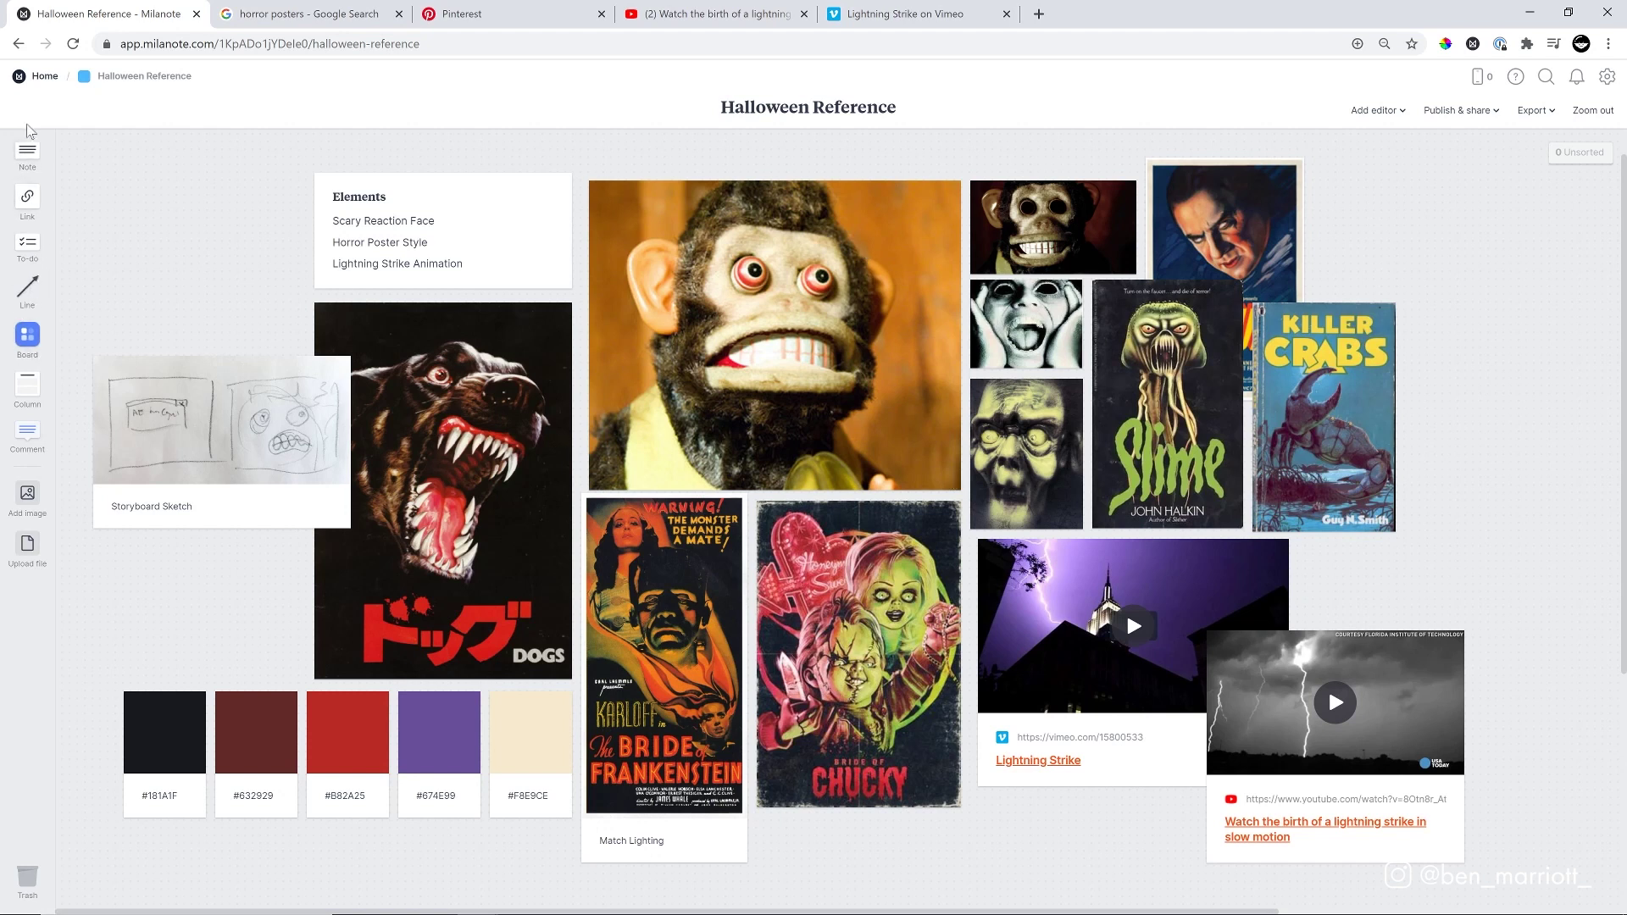
Step: Add a note reading "The Eyes!" above the toy monkey photo and place a line beside the note
{"action": "left_click_drag", "start_coordinate": [27, 149], "coordinate": [886, 144]}
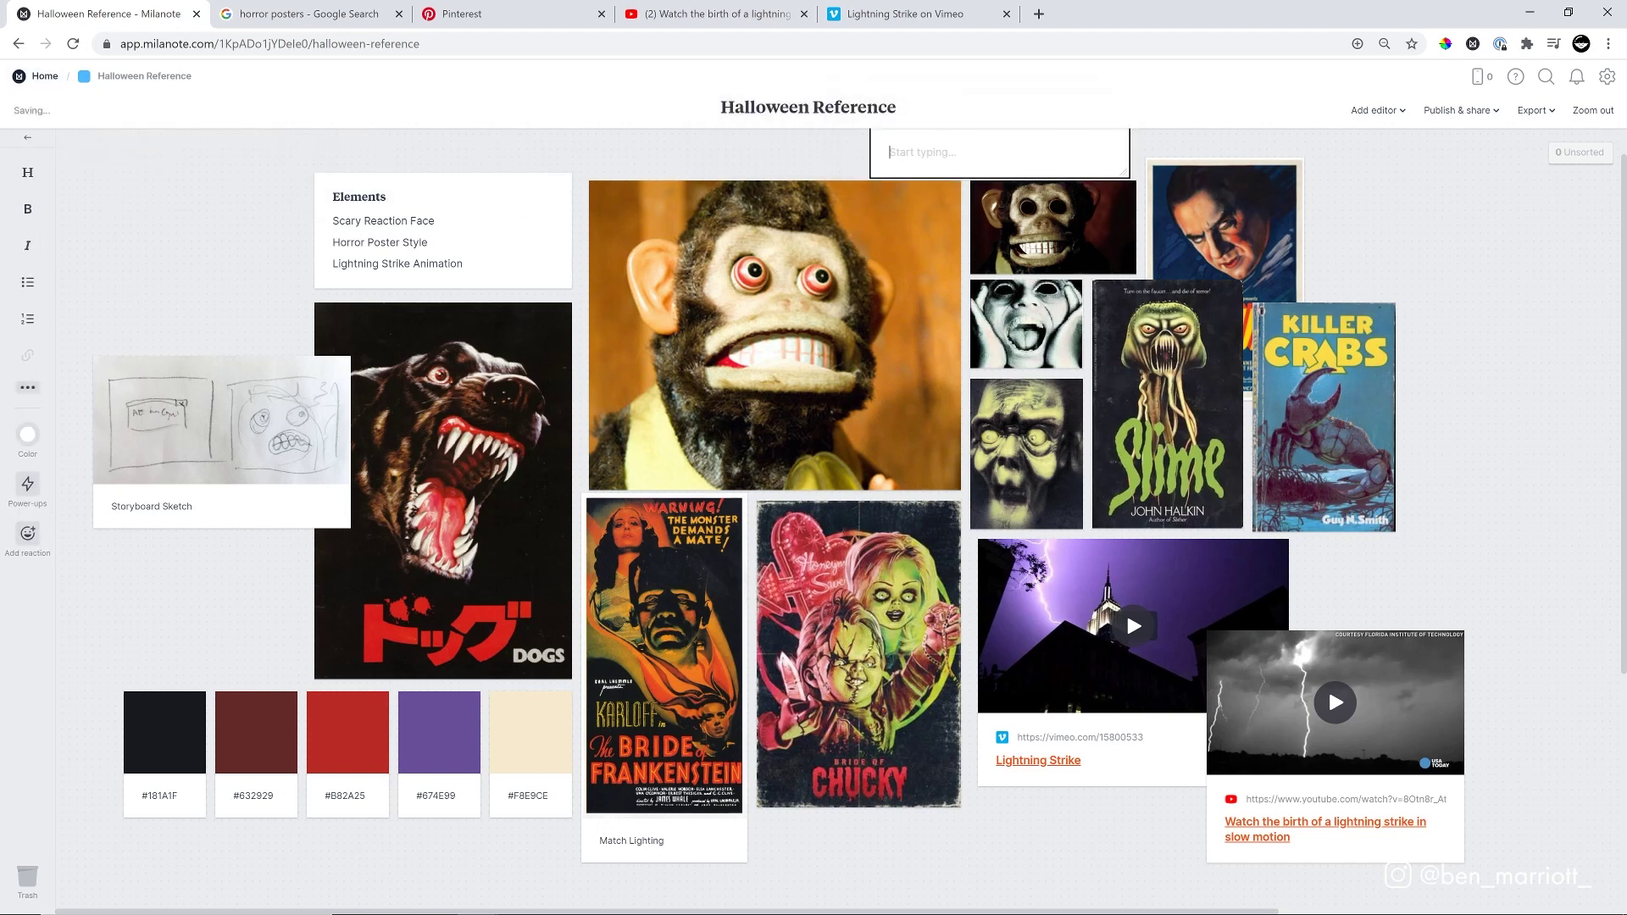
{"action": "type", "text": "The Eyes!"}
{"action": "left_click", "coordinate": [296, 294]}
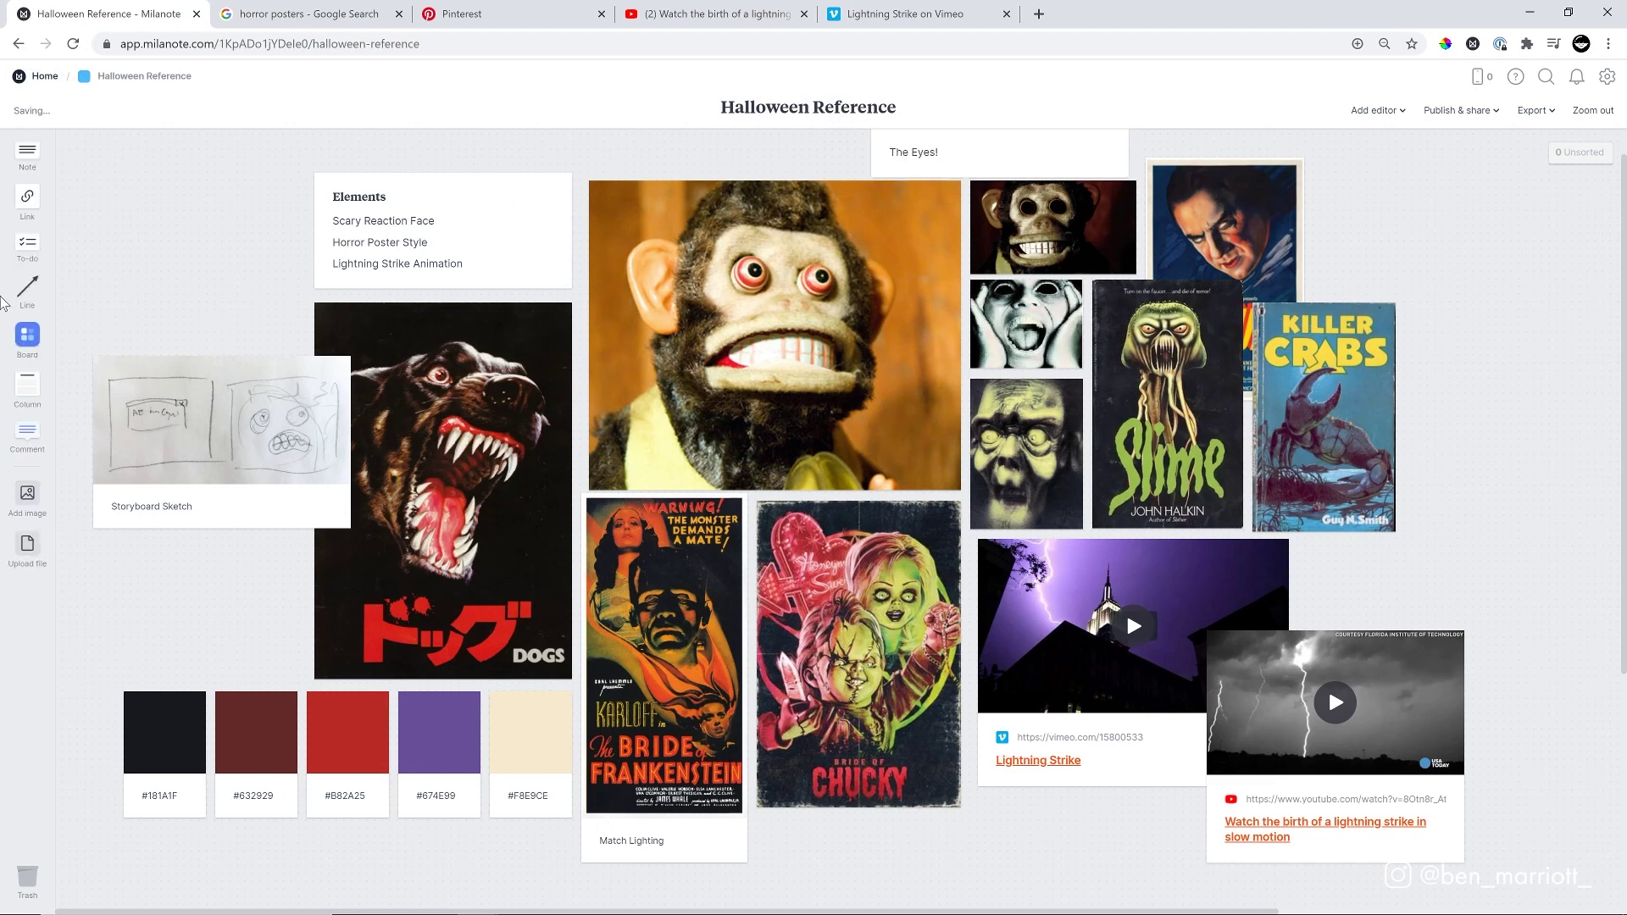
{"action": "left_click_drag", "start_coordinate": [27, 288], "coordinate": [809, 163]}
{"action": "left_click", "coordinate": [824, 157]}
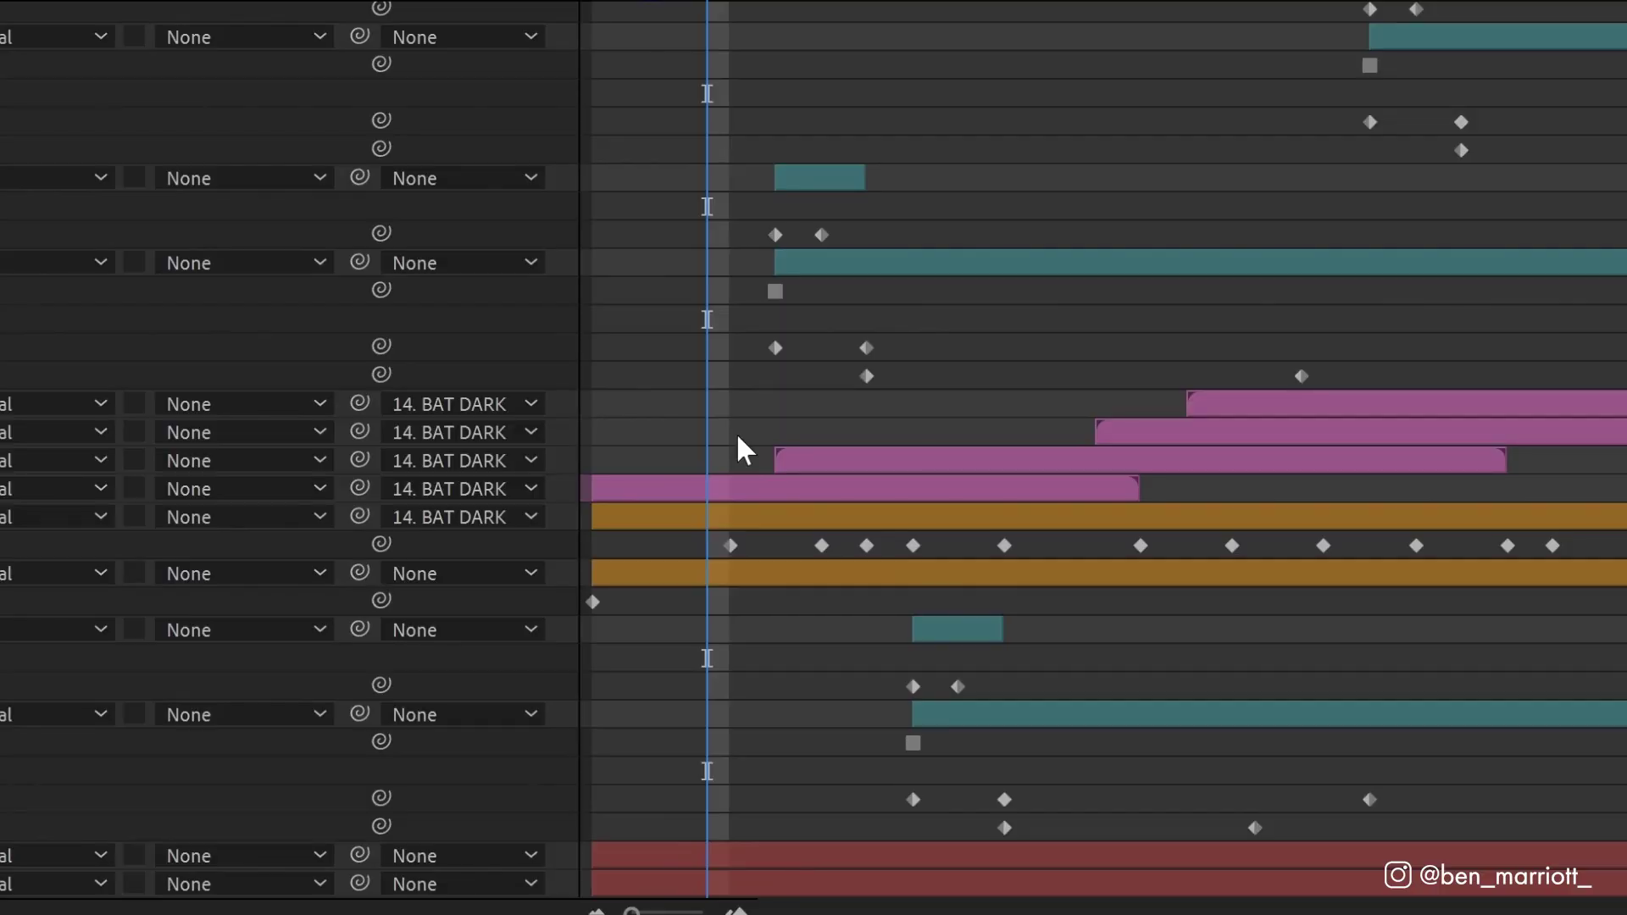
{"action": "left_click_drag", "start_coordinate": [735, 432], "coordinate": [988, 577]}
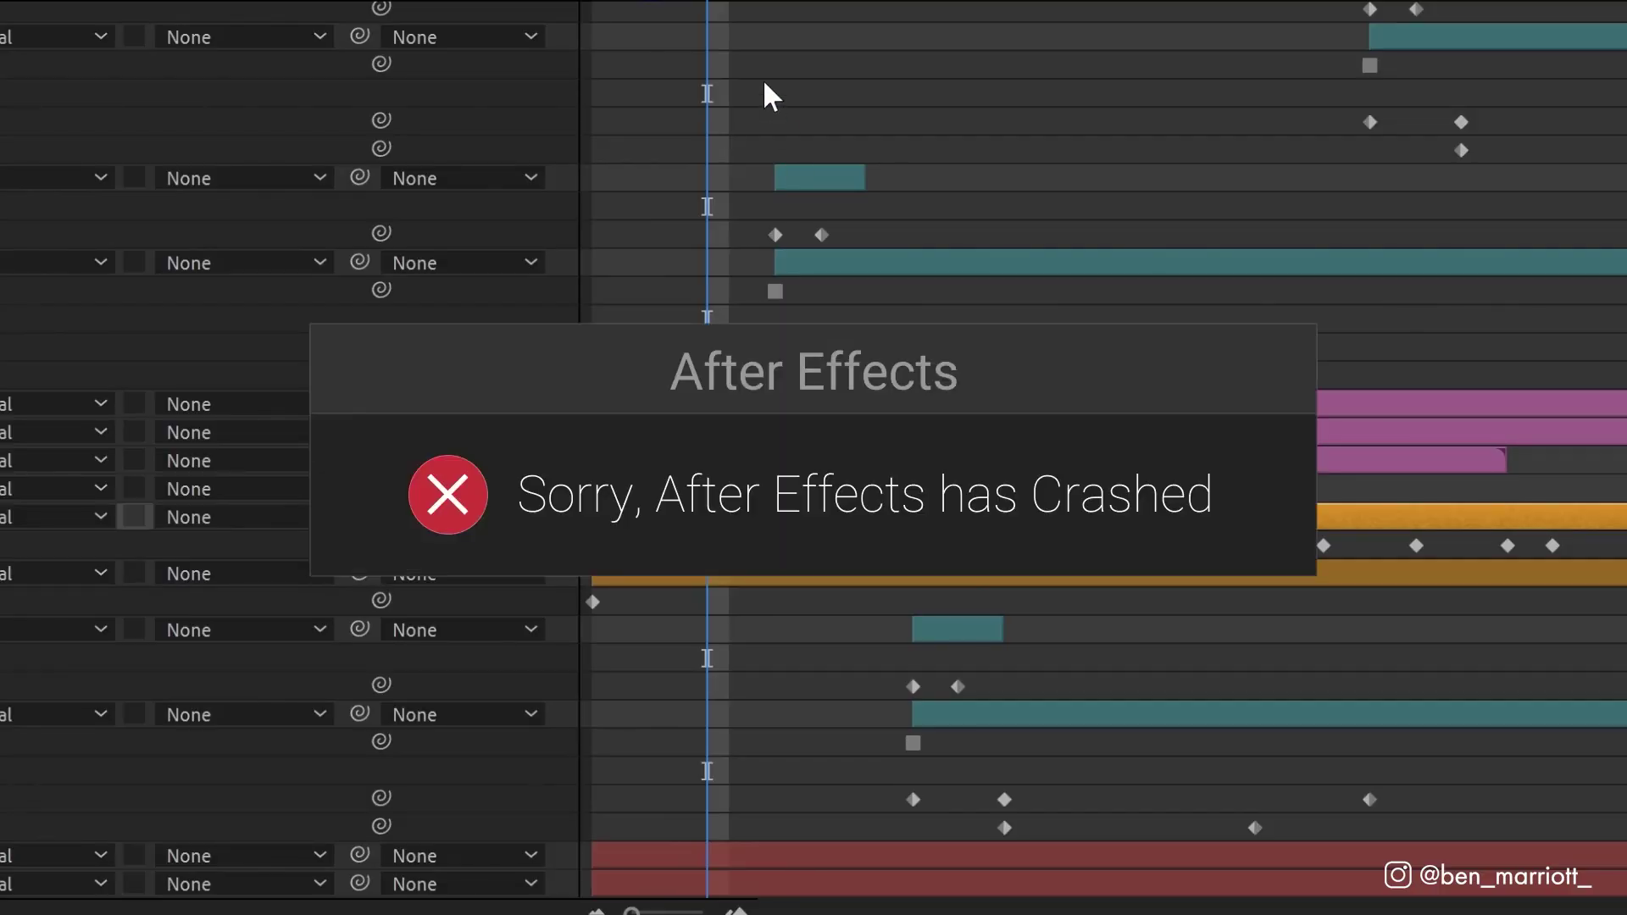